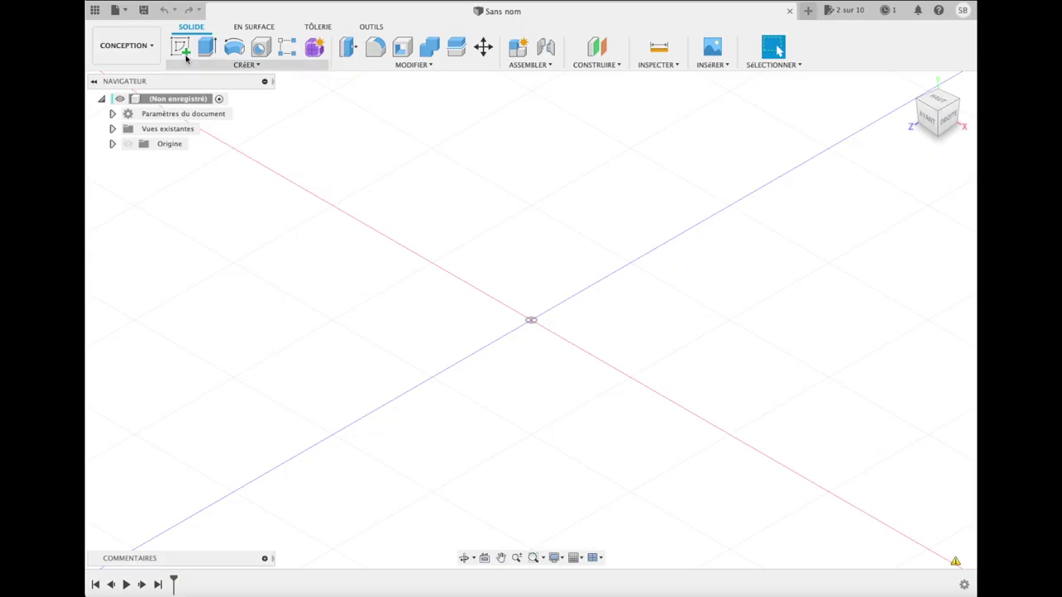
# Step: Start a sketch on the horizontal XZ ground plane and look straight down at it
pyautogui.click(181, 47)
pyautogui.click(533, 353)
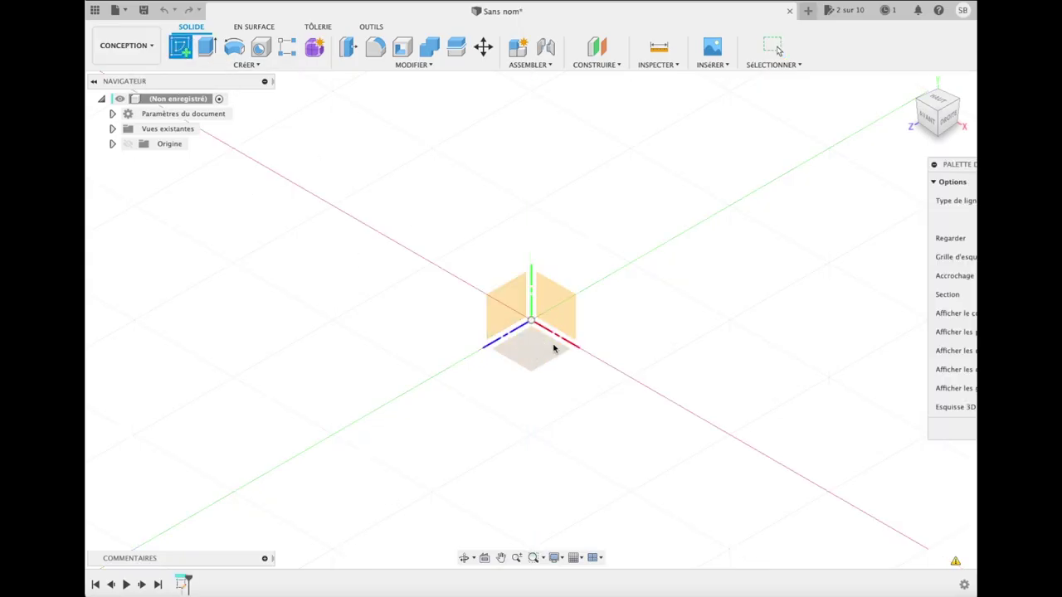
pyautogui.moveTo(943, 163); pyautogui.dragTo(832, 136)
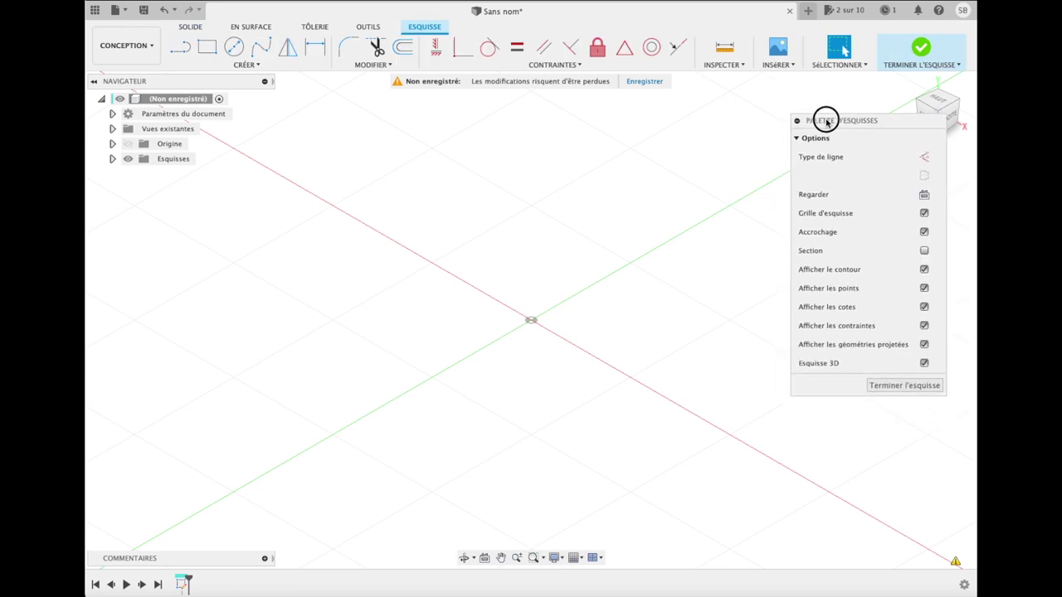
pyautogui.click(938, 211)
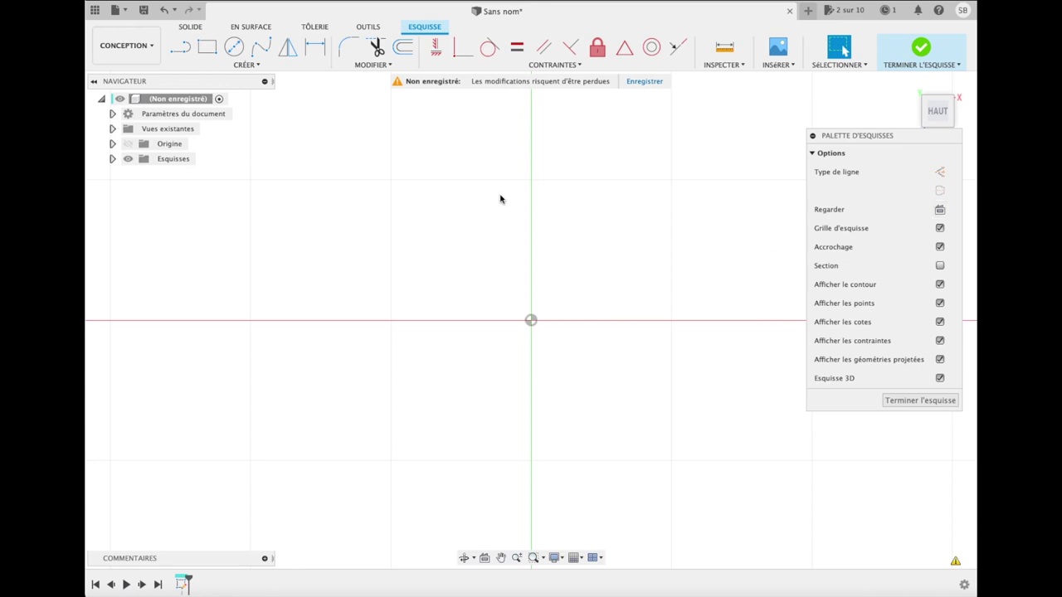
# Step: Draw a 100 × 50 mm two-point rectangle with its bottom edge centred on the origin
pyautogui.click(206, 47)
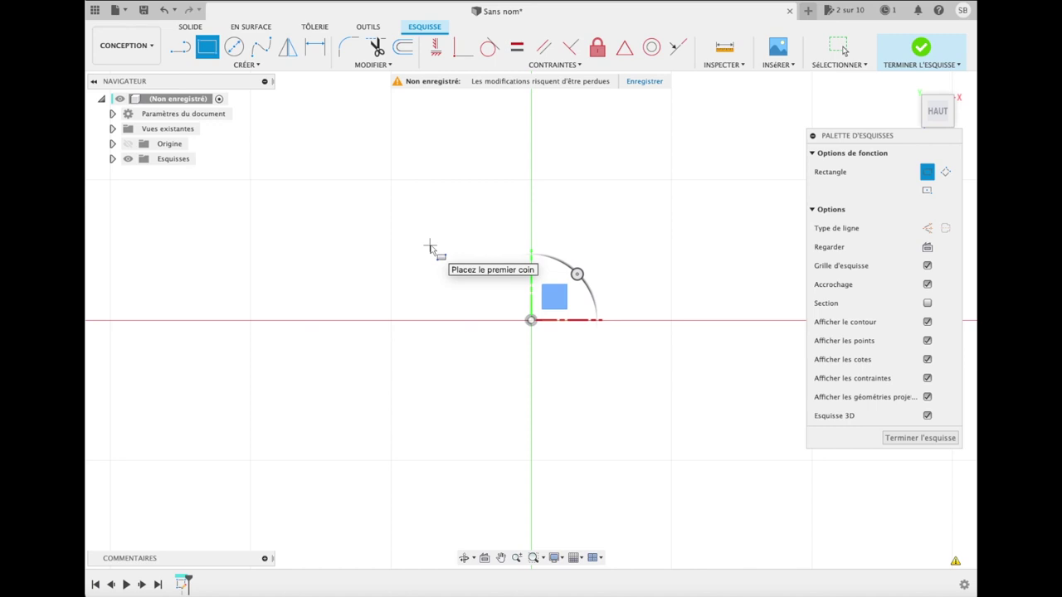
pyautogui.click(392, 180)
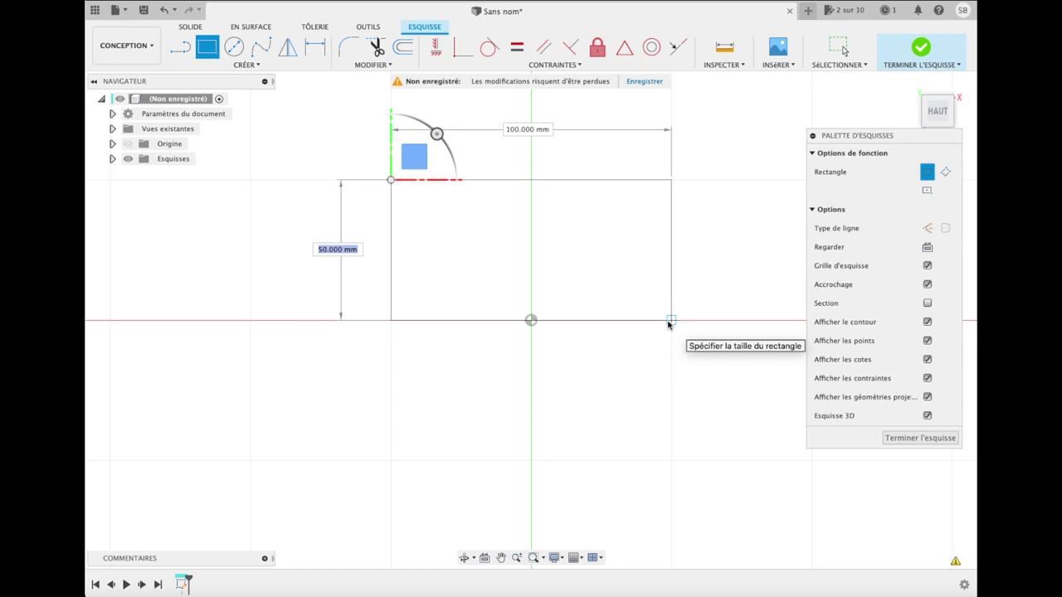
pyautogui.click(669, 321)
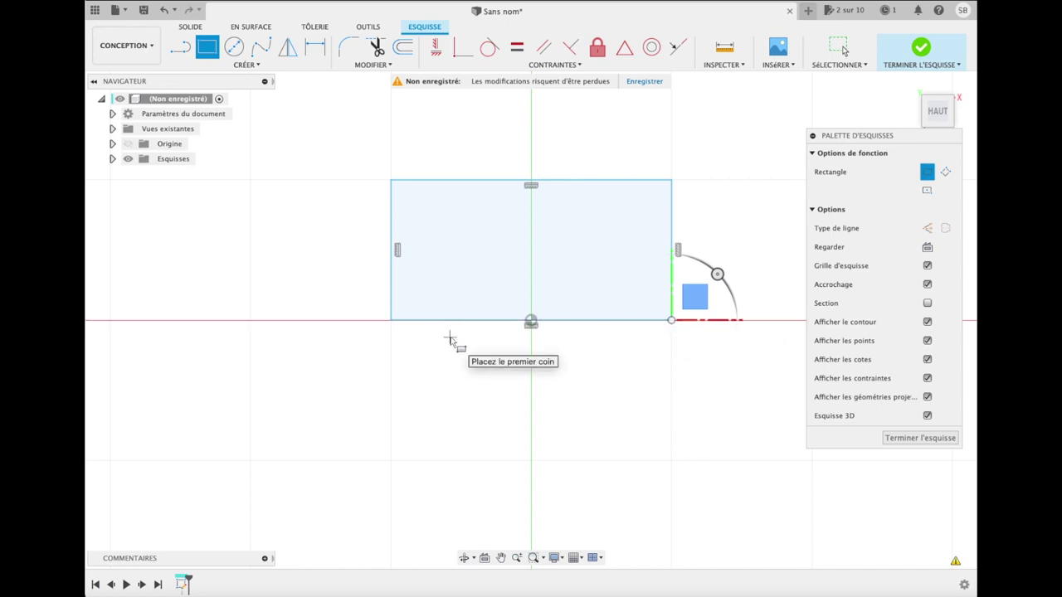
pyautogui.press('e')
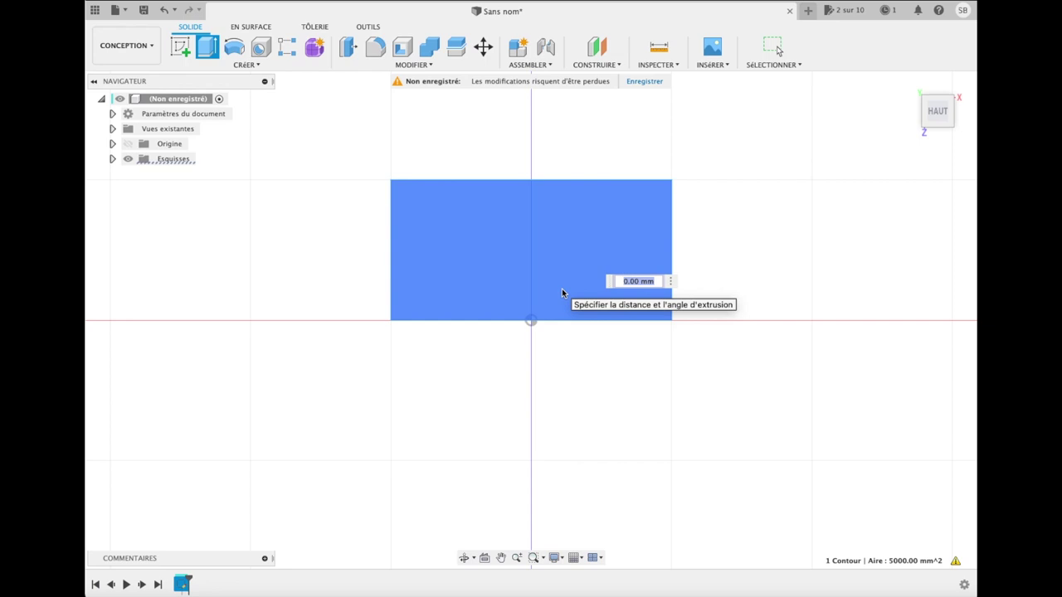
# Step: Extrude the 100 × 50 mm rectangle 40 mm and return to the home view
pyautogui.write('40')
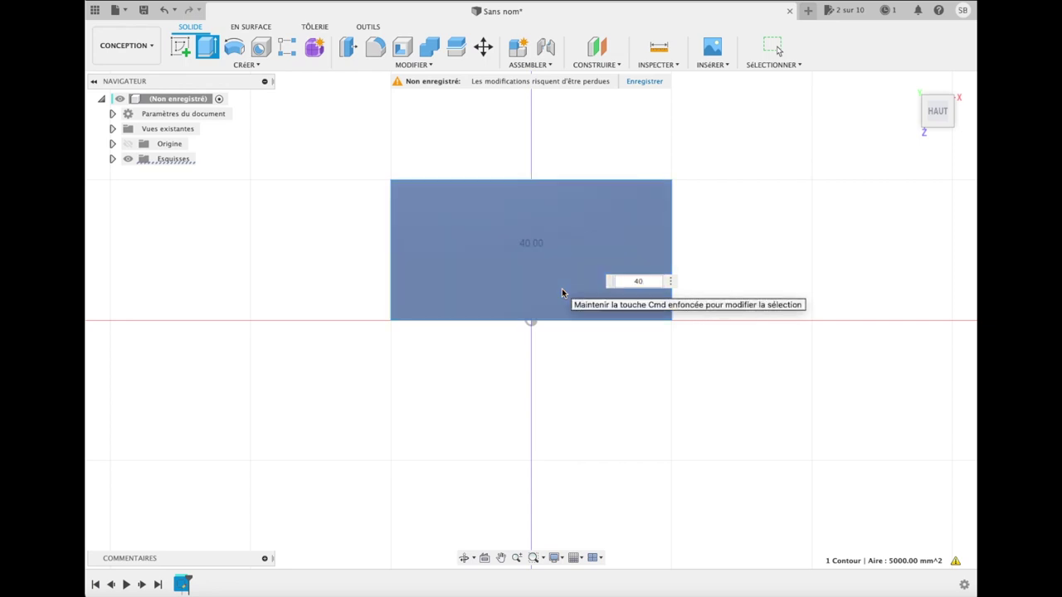
pyautogui.press('Return')
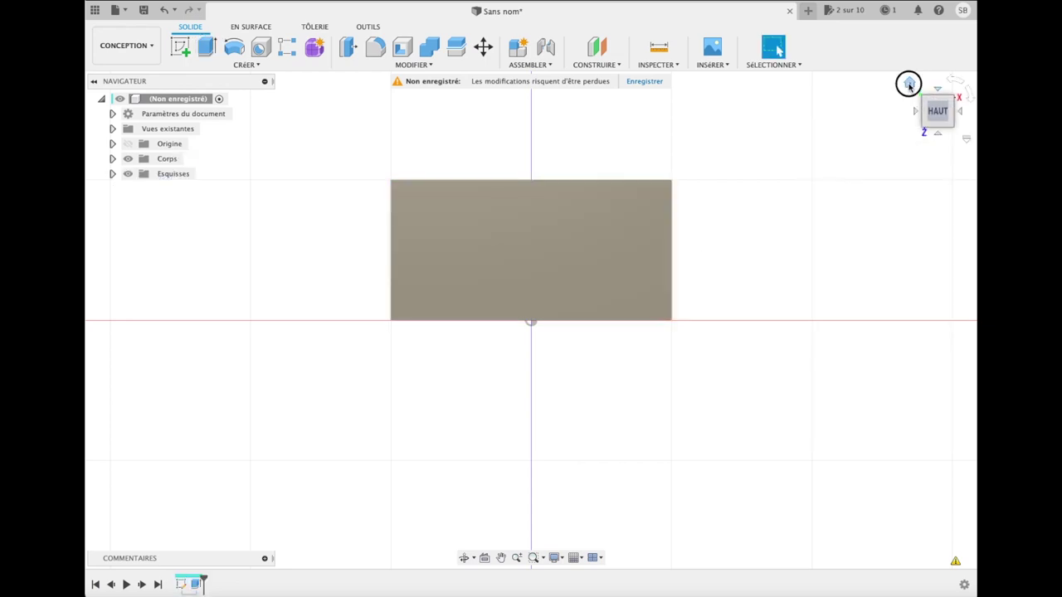
pyautogui.click(909, 85)
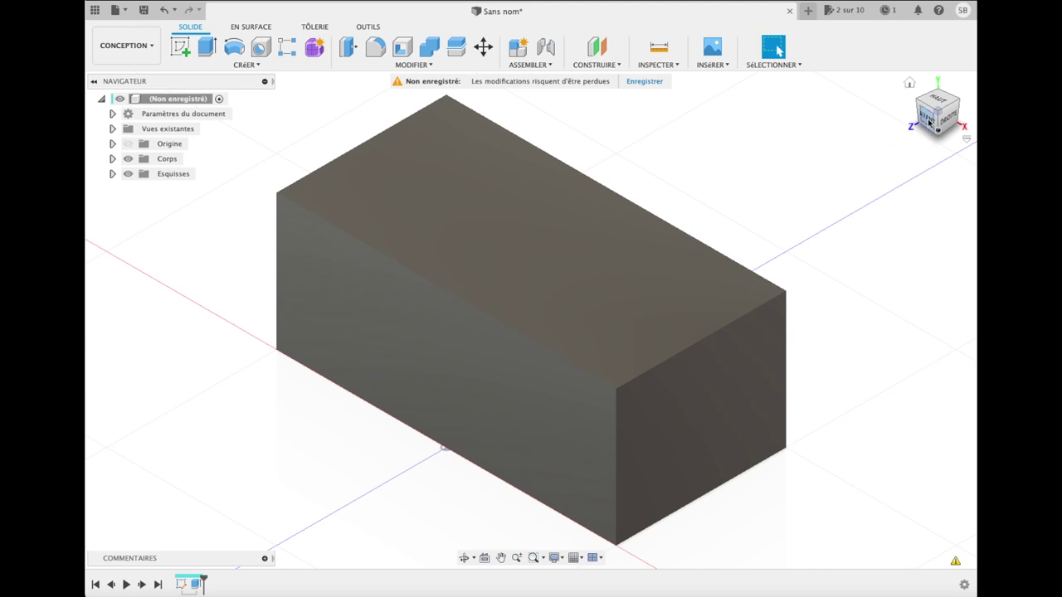
pyautogui.click(639, 224)
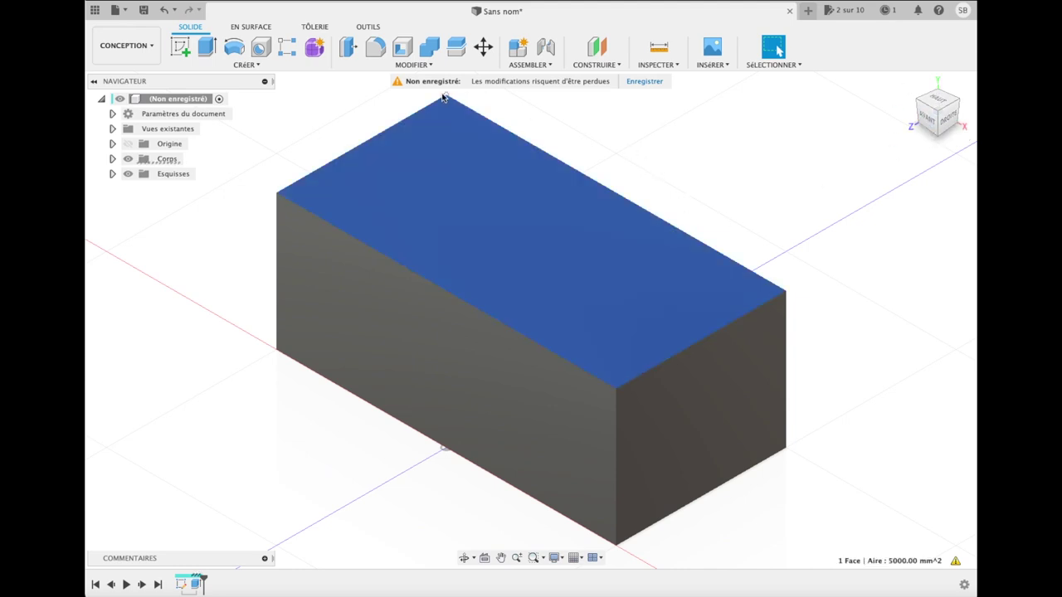
# Step: Shell the box from its top face inward with 3 mm walls
pyautogui.click(402, 46)
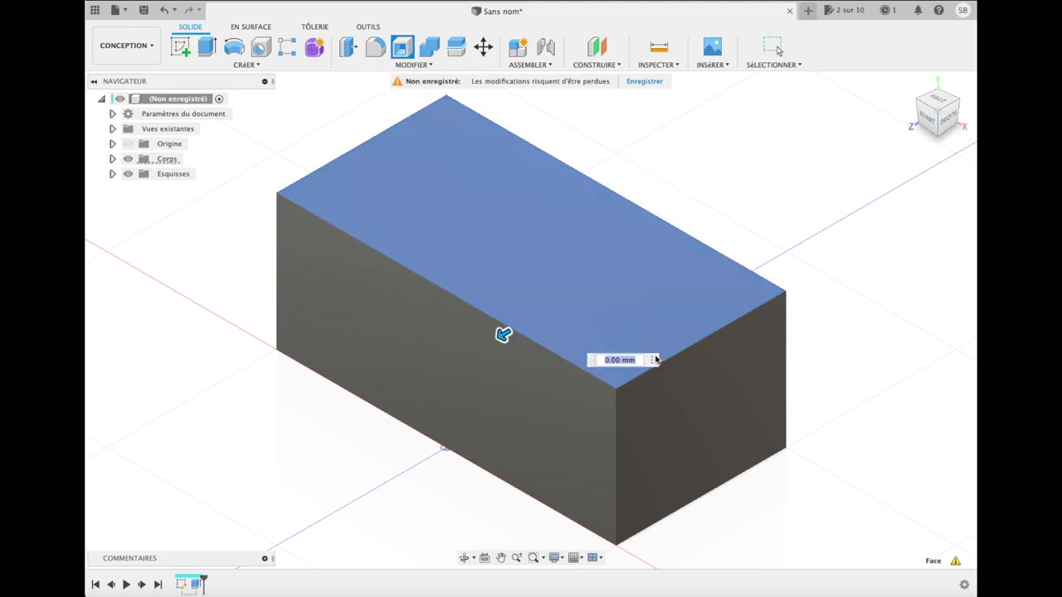
pyautogui.click(652, 360)
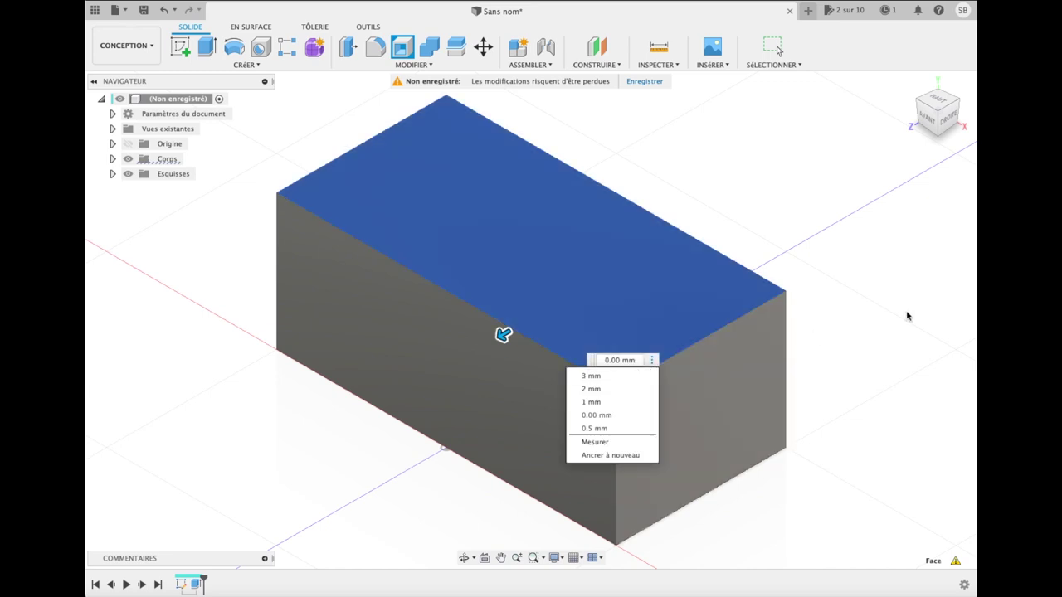
pyautogui.click(905, 312)
pyautogui.moveTo(749, 189)
pyautogui.mouseDown()
pyautogui.moveTo(674, 116)
pyautogui.moveTo(721, 113)
pyautogui.mouseUp()
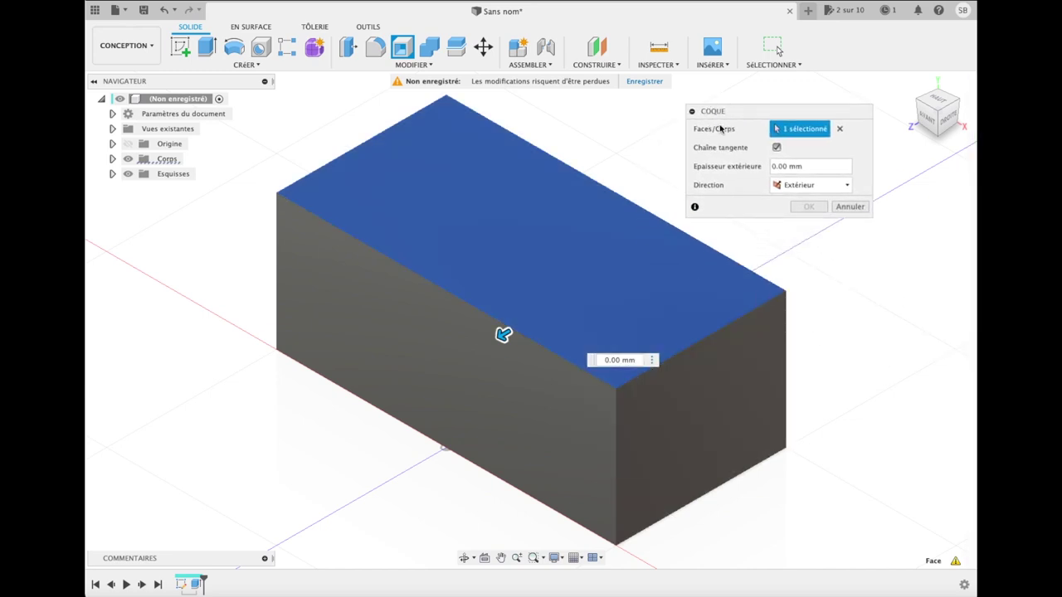
pyautogui.click(859, 168)
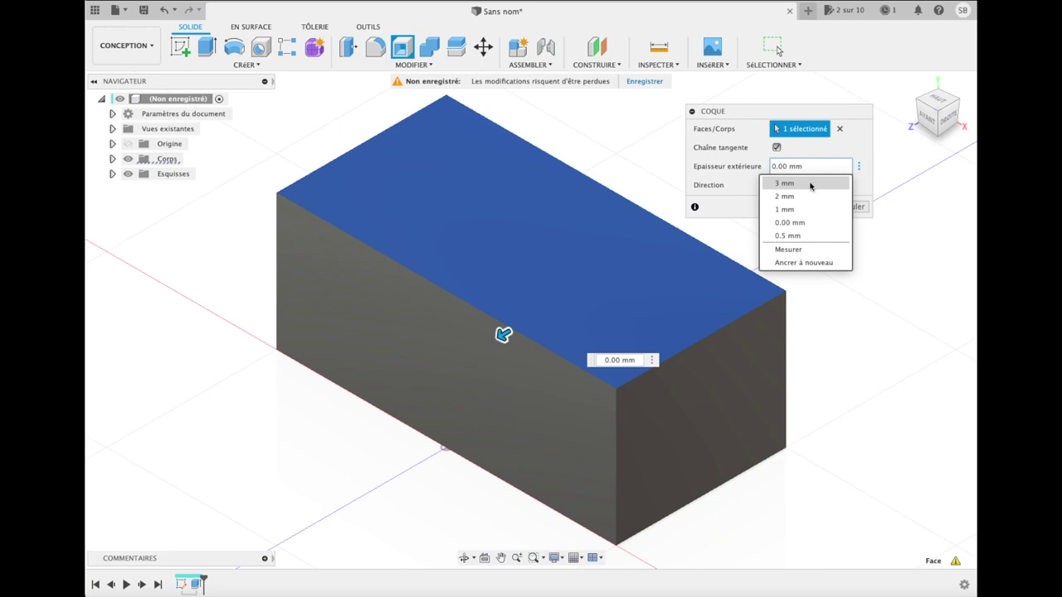
pyautogui.click(810, 184)
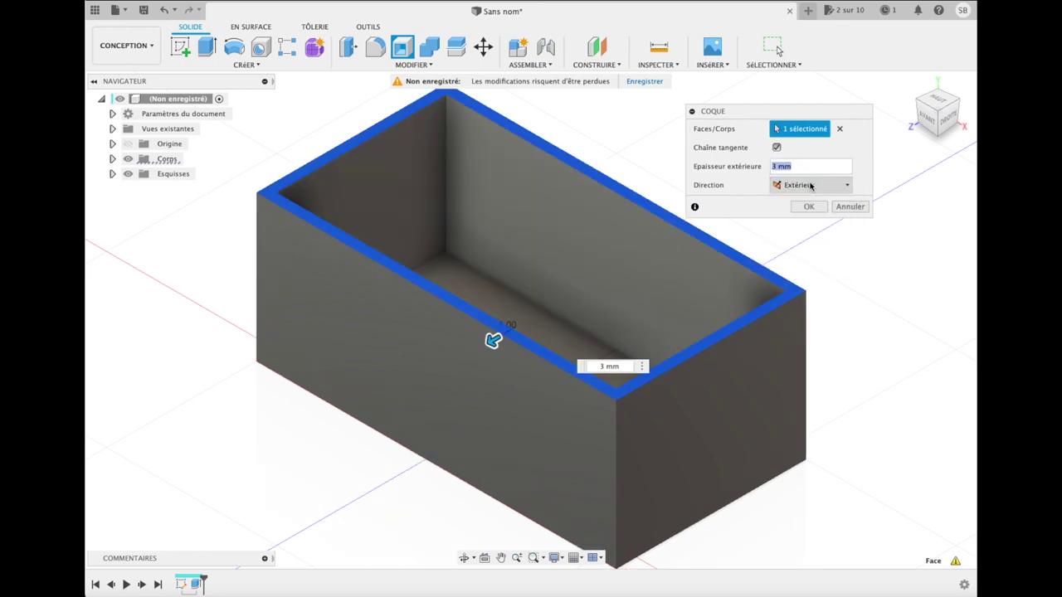
pyautogui.click(809, 185)
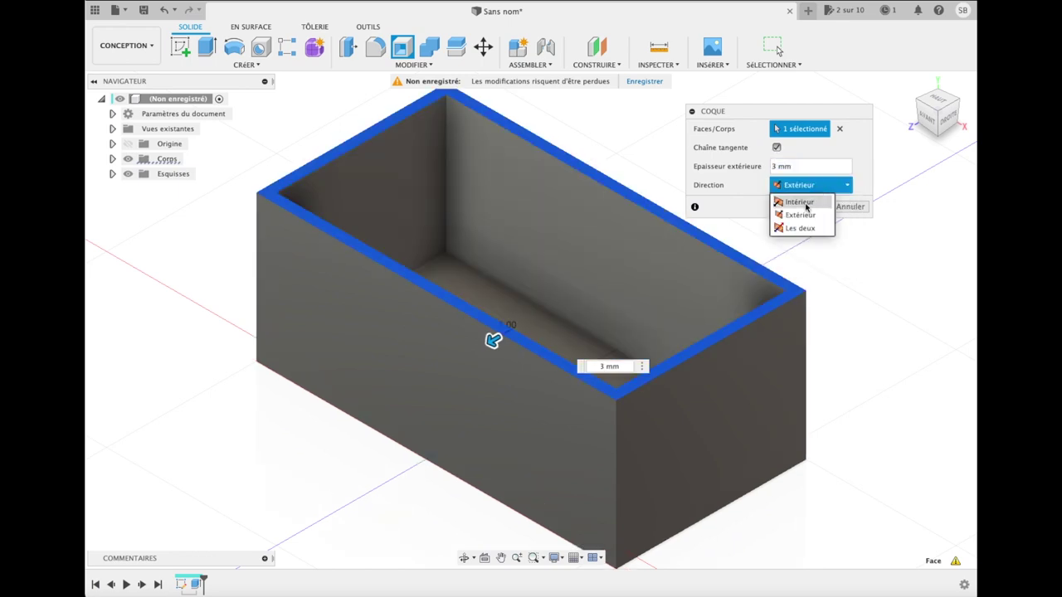
pyautogui.click(801, 201)
pyautogui.click(853, 166)
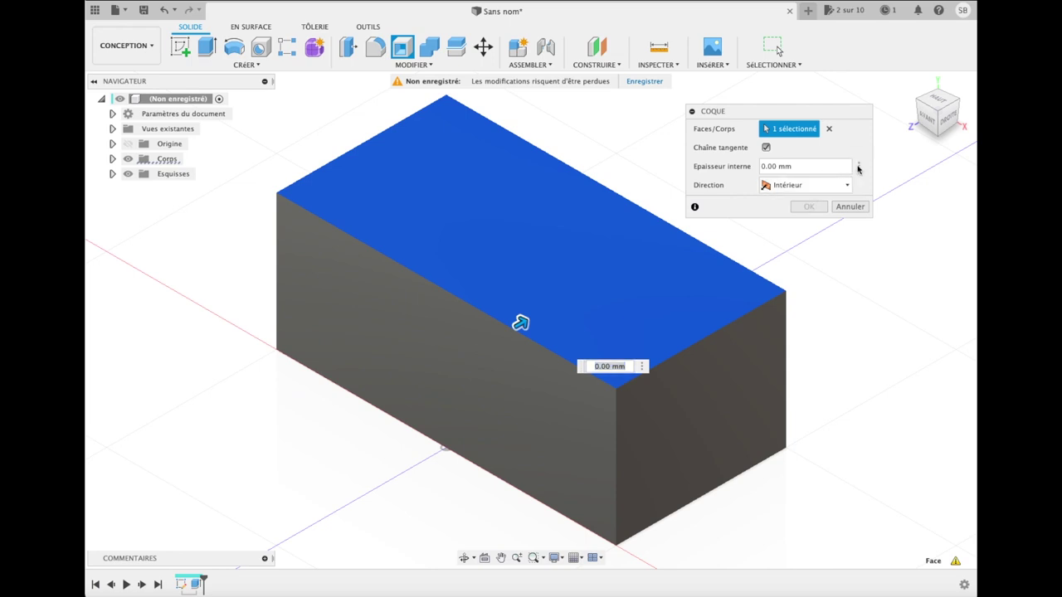
pyautogui.click(801, 185)
pyautogui.click(809, 206)
pyautogui.click(930, 121)
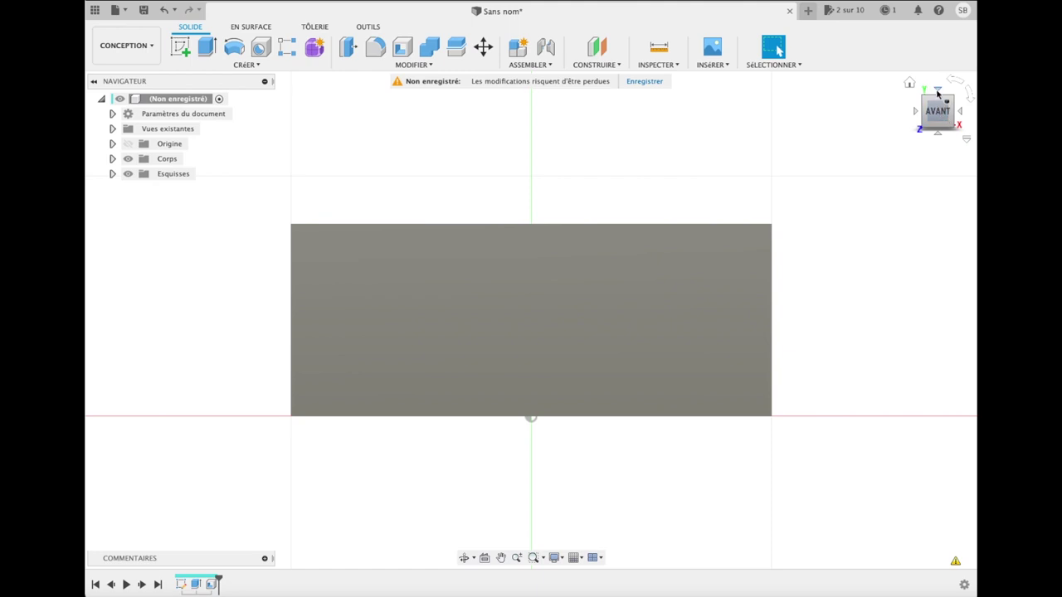
pyautogui.click(938, 93)
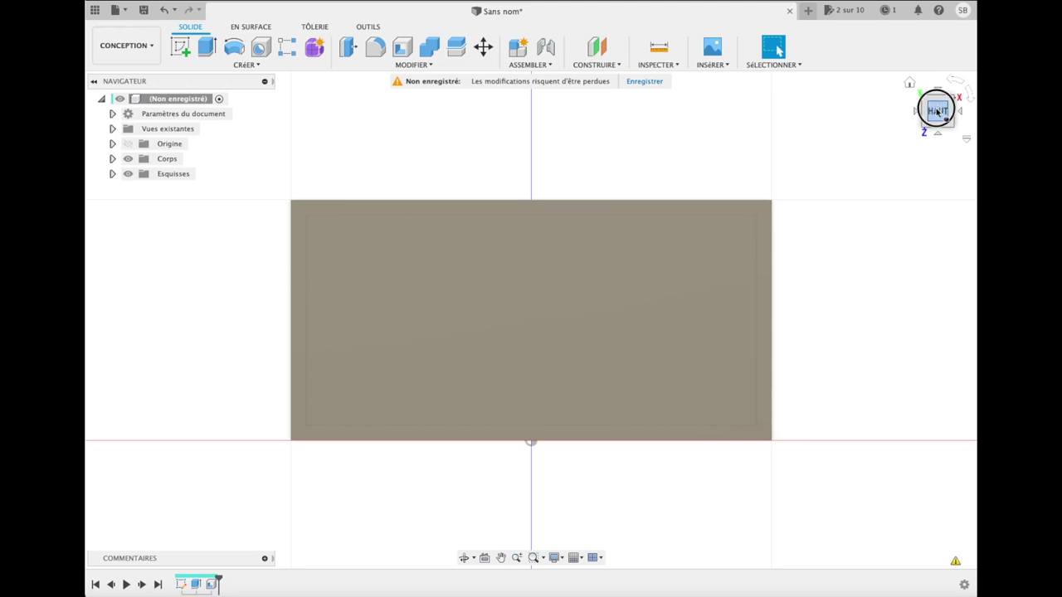
pyautogui.click(938, 137)
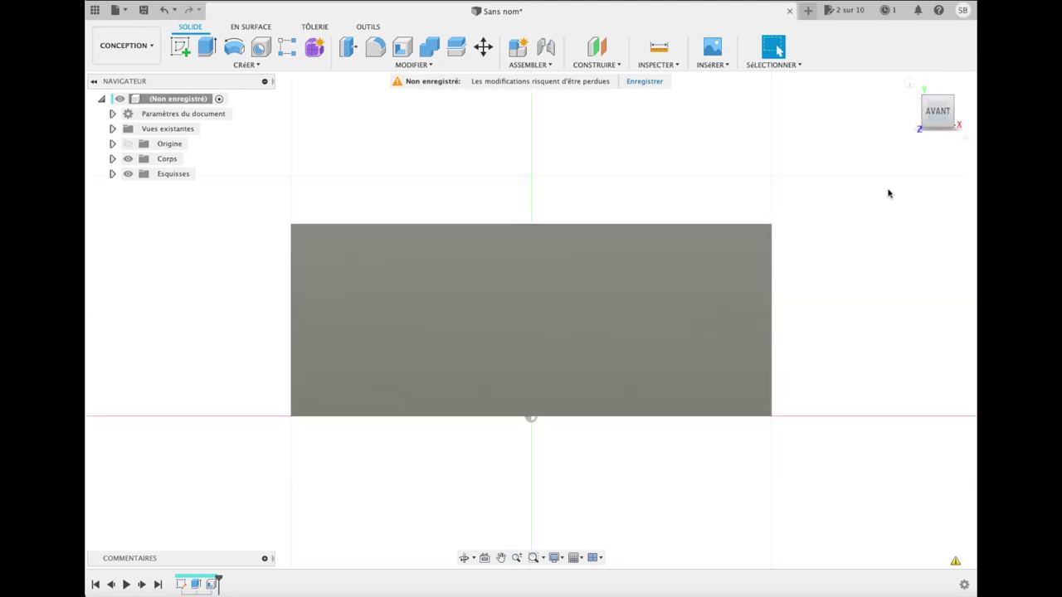
pyautogui.moveTo(936, 116); pyautogui.dragTo(835, 277)
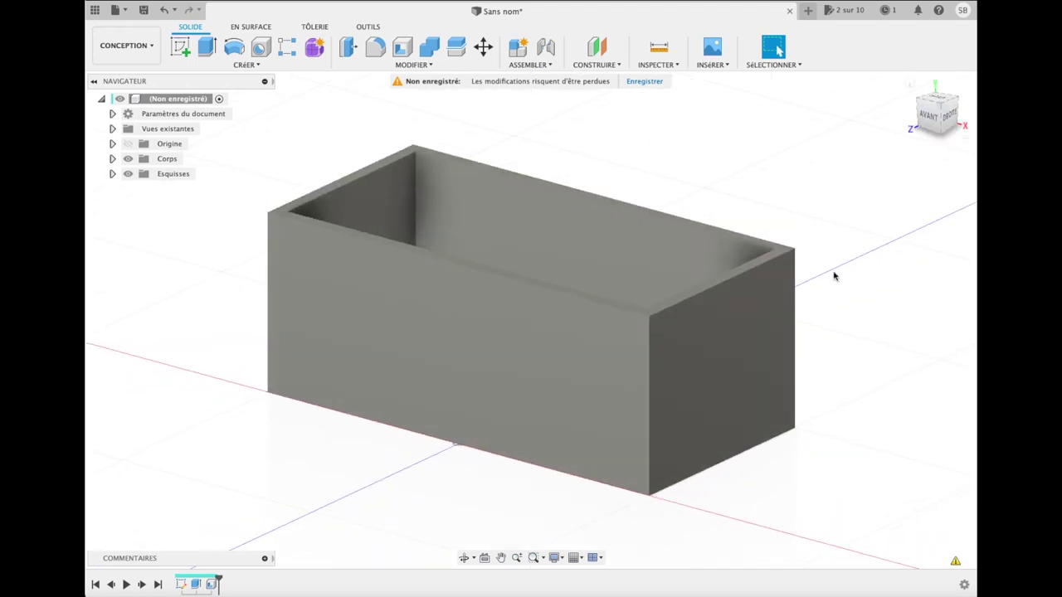
pyautogui.click(648, 366)
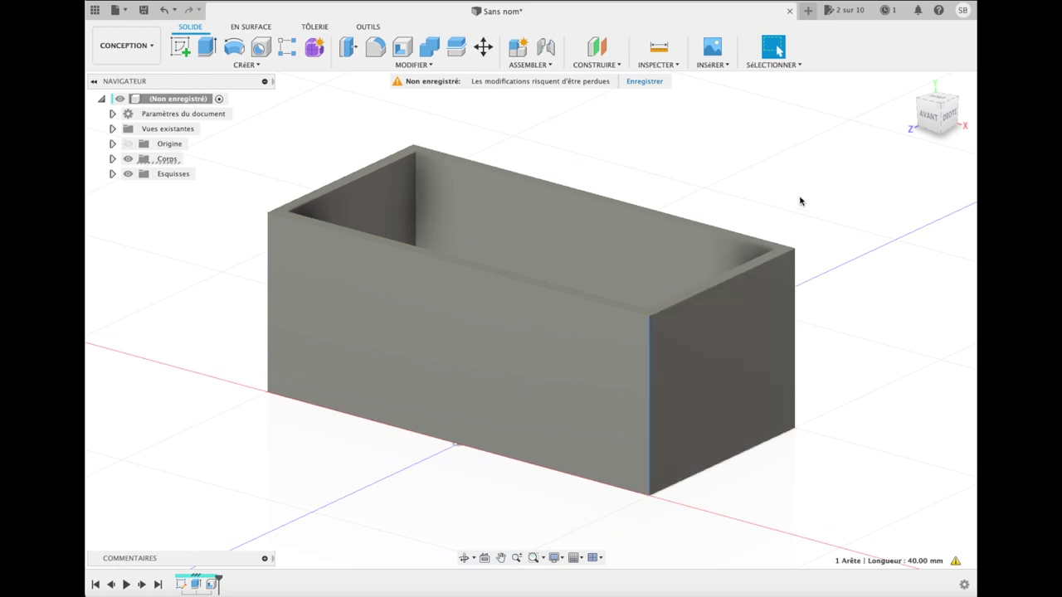
# Step: Fillet the selected front-right vertical edge with a 6 mm radius
pyautogui.click(377, 50)
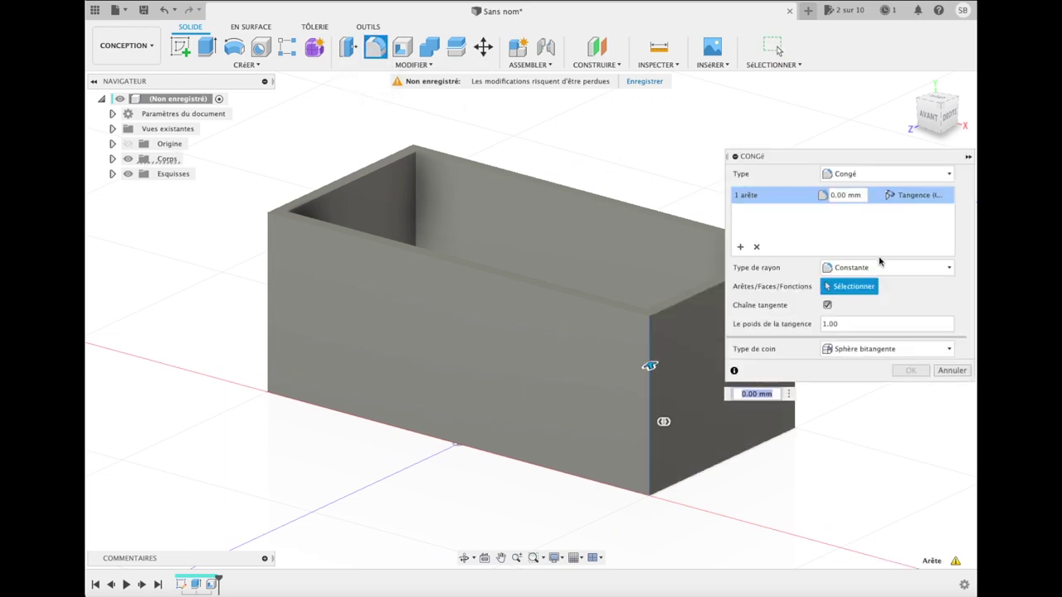
pyautogui.click(872, 196)
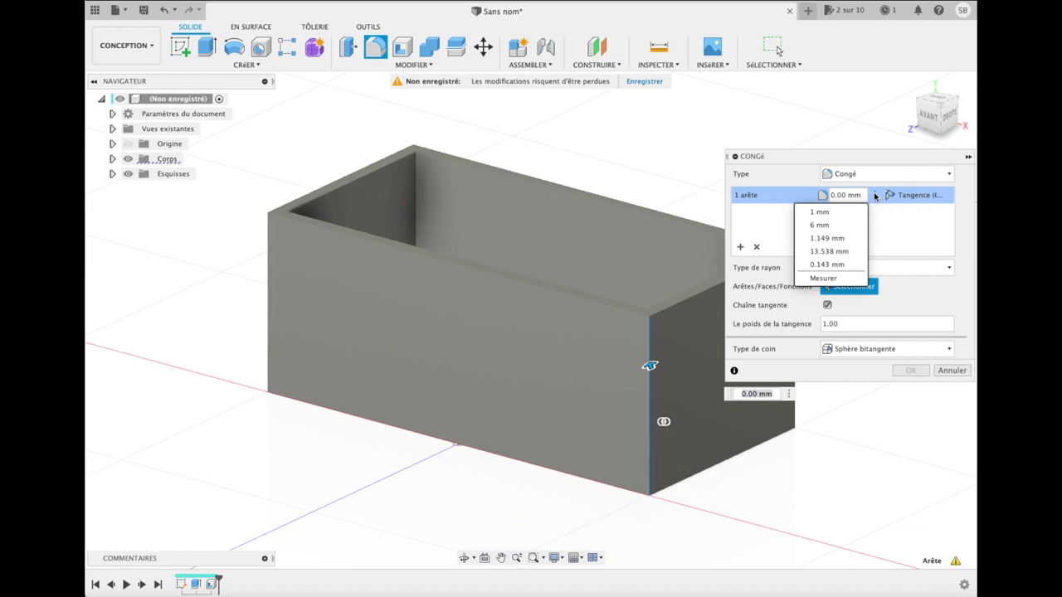
pyautogui.click(836, 225)
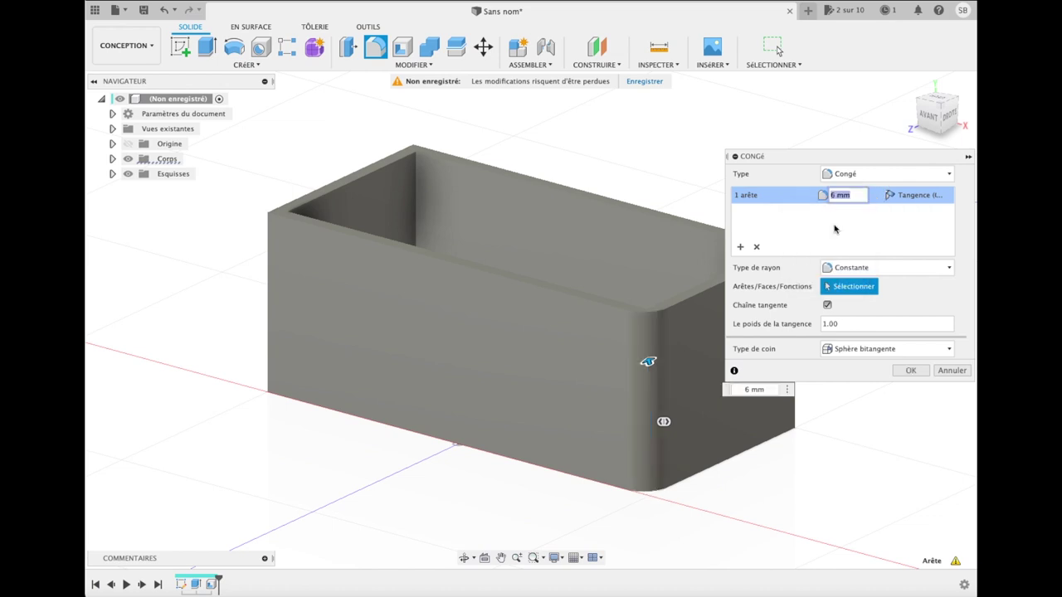
pyautogui.click(913, 371)
pyautogui.moveTo(937, 113)
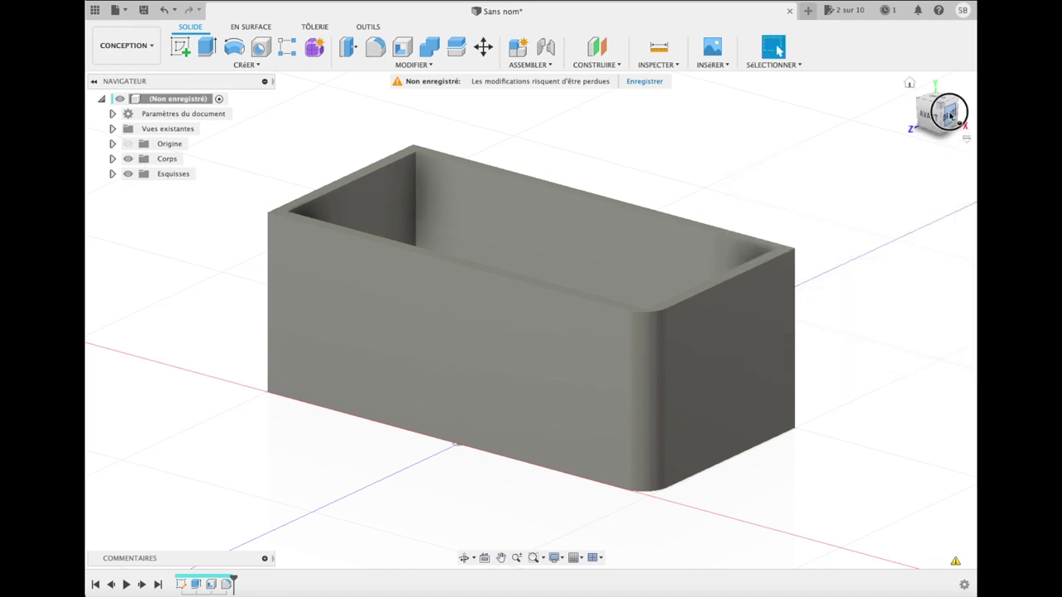
pyautogui.moveTo(967, 130); pyautogui.dragTo(832, 102)
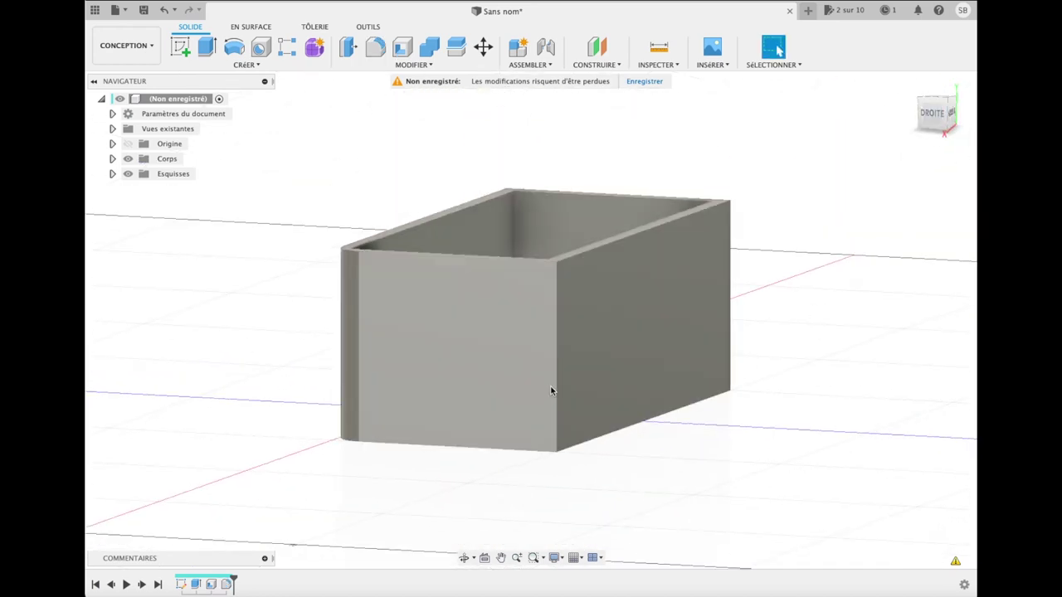
# Step: Fillet two more vertical corner edges of the box at 6 mm
pyautogui.click(556, 376)
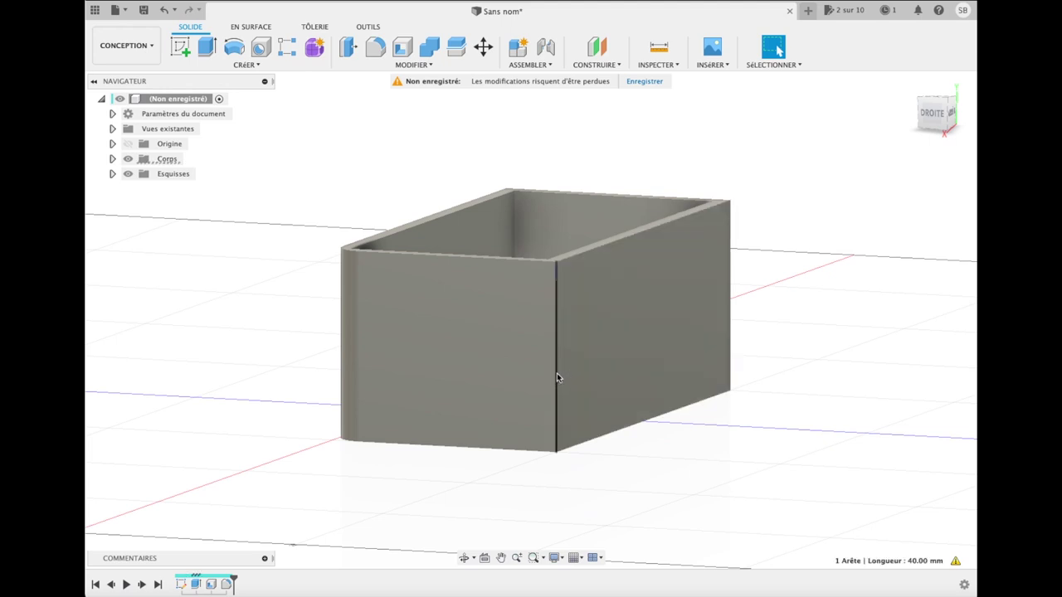
pyautogui.click(730, 307)
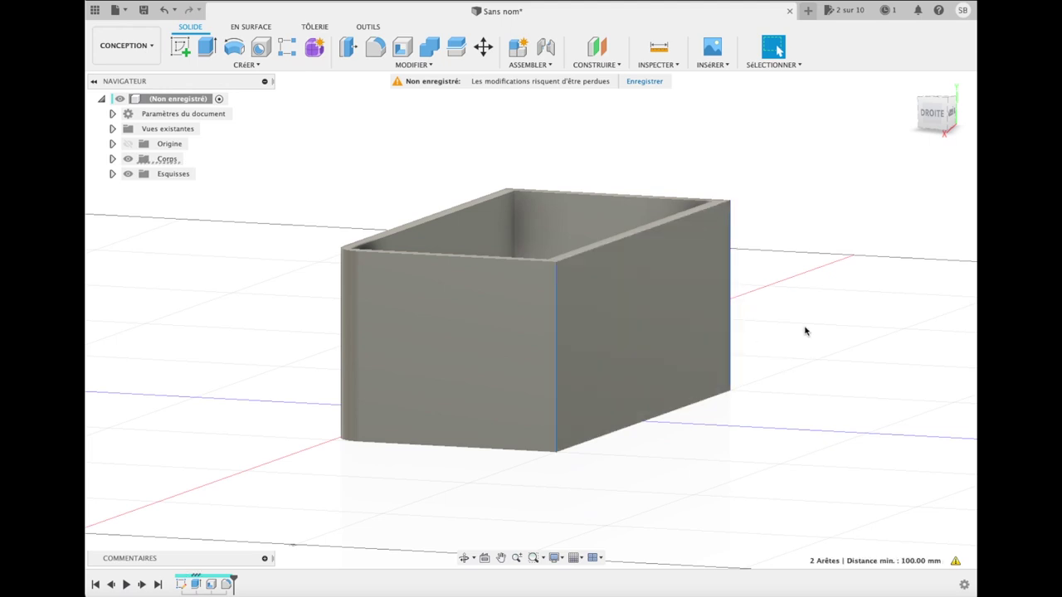
pyautogui.click(375, 46)
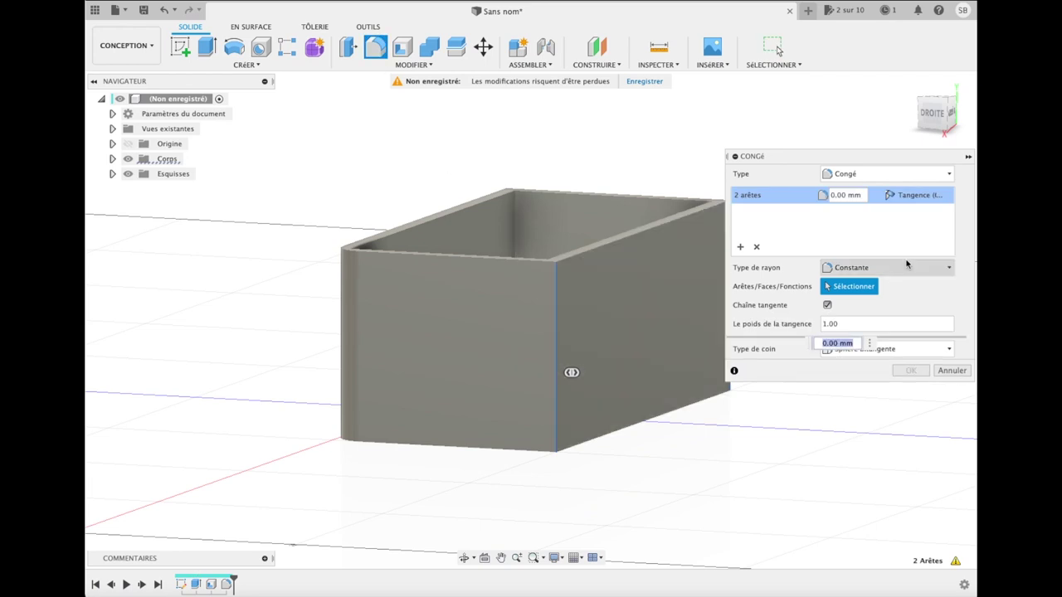
pyautogui.click(874, 195)
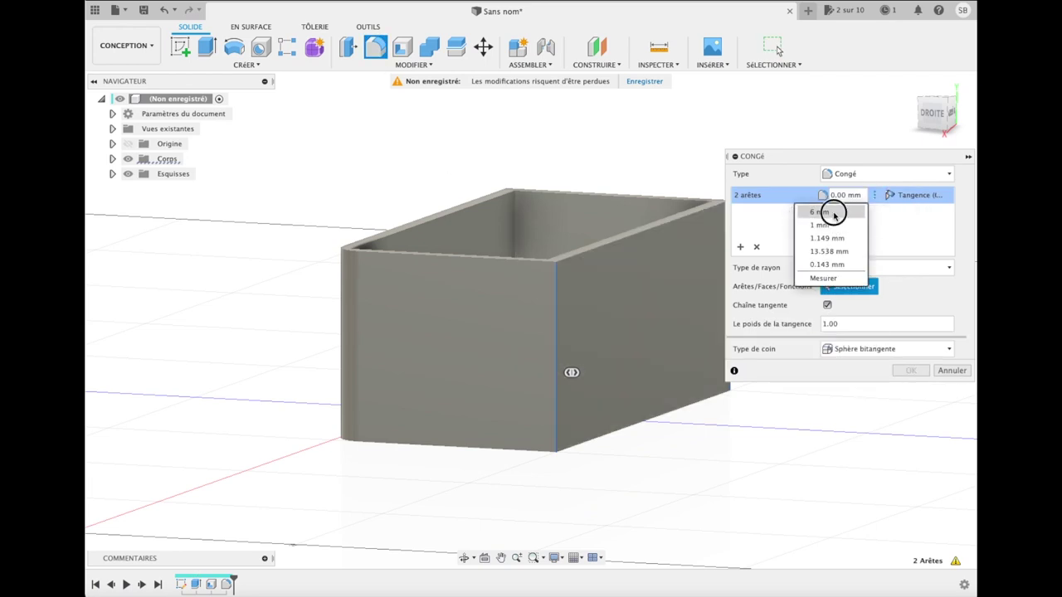
pyautogui.click(834, 214)
pyautogui.click(913, 371)
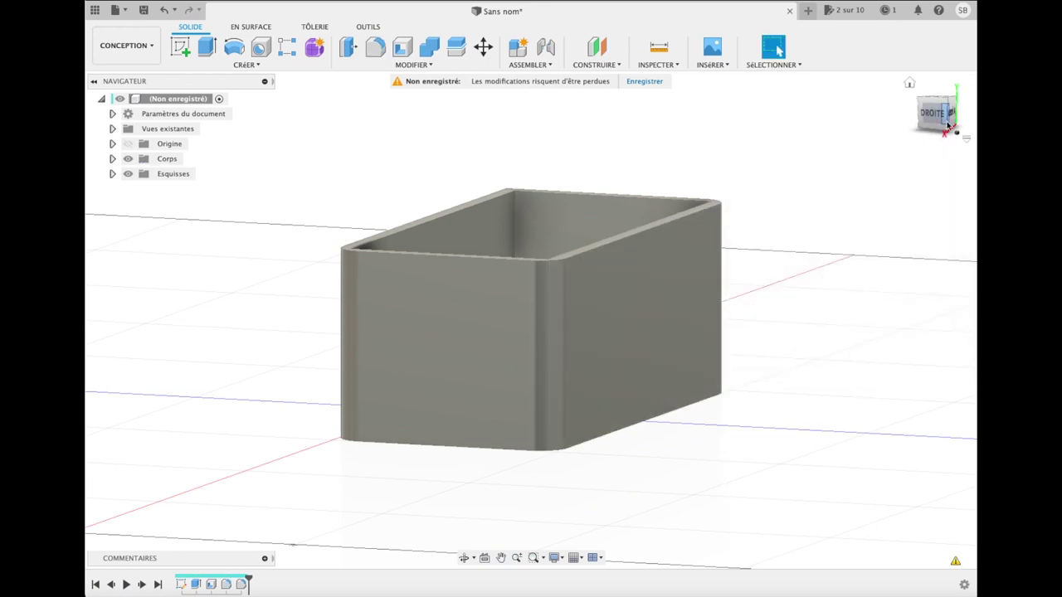
pyautogui.moveTo(930, 124)
pyautogui.keyDown('shift'); pyautogui.mouseDown(button='middle')
pyautogui.moveTo(794, 140)
pyautogui.moveTo(662, 120)
pyautogui.moveTo(938, 138)
pyautogui.mouseUp(button='middle'); pyautogui.keyUp('shift')
# Step: Fillet the remaining square vertical corner edge at 6 mm
pyautogui.click(578, 320)
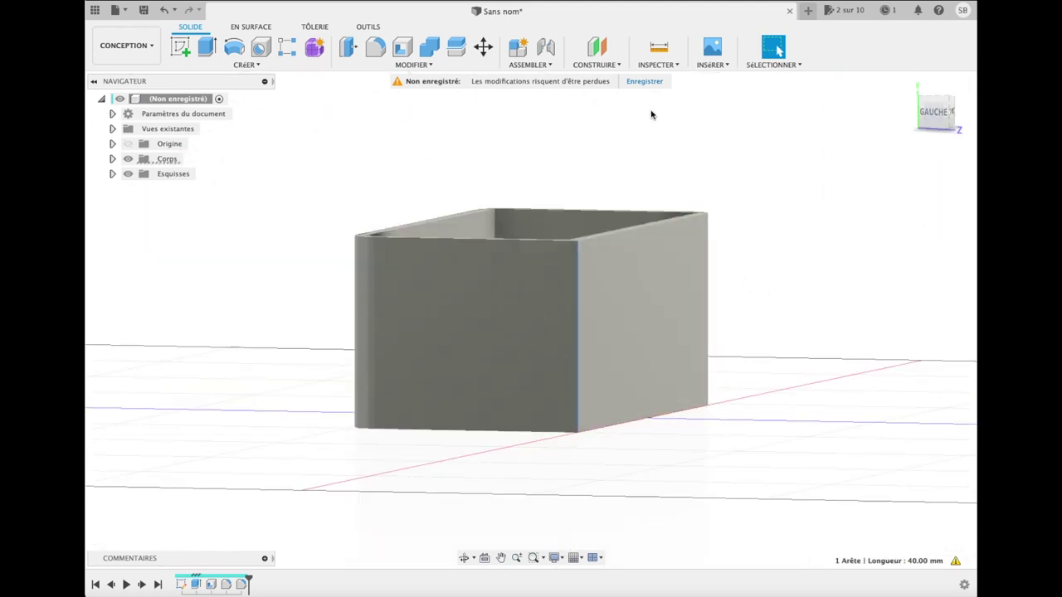
pyautogui.click(374, 53)
pyautogui.click(876, 194)
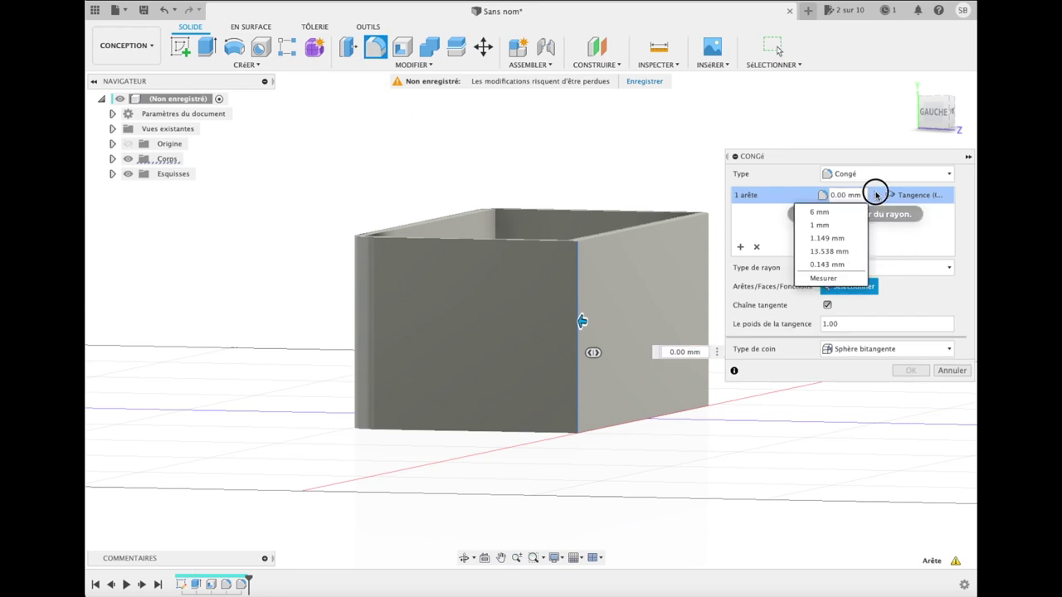
pyautogui.click(847, 212)
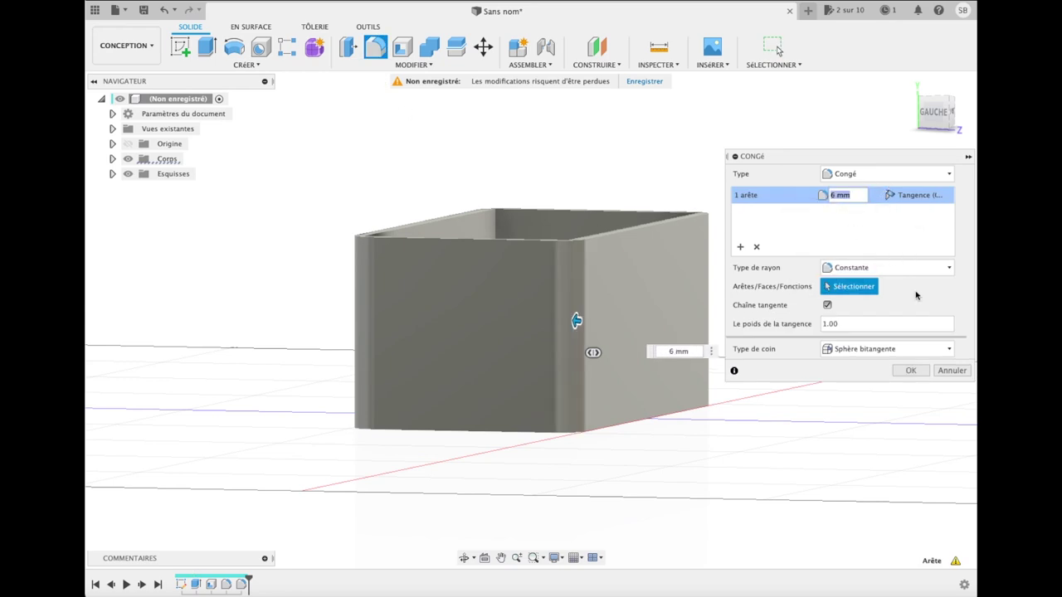
pyautogui.click(912, 371)
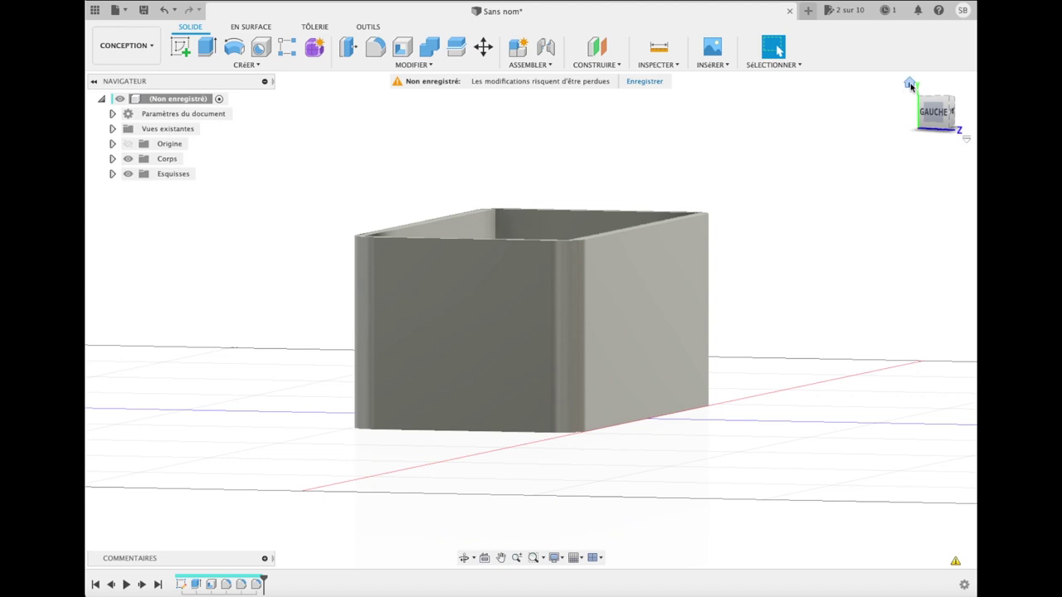
# Step: From the top view, turn on sketch Esquisse1 and select its rectangular profile
pyautogui.click(910, 84)
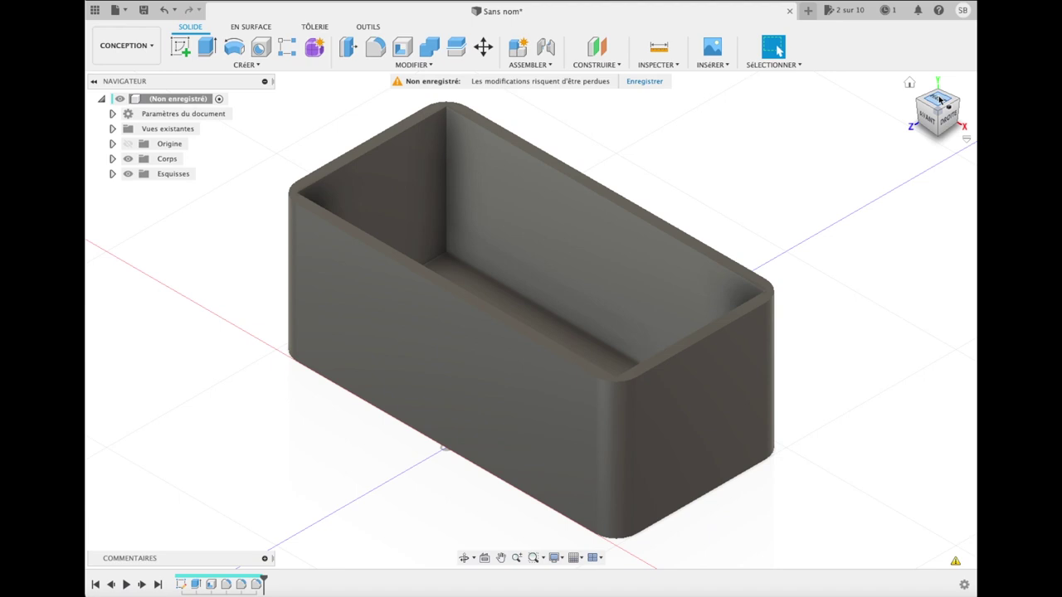
pyautogui.click(940, 99)
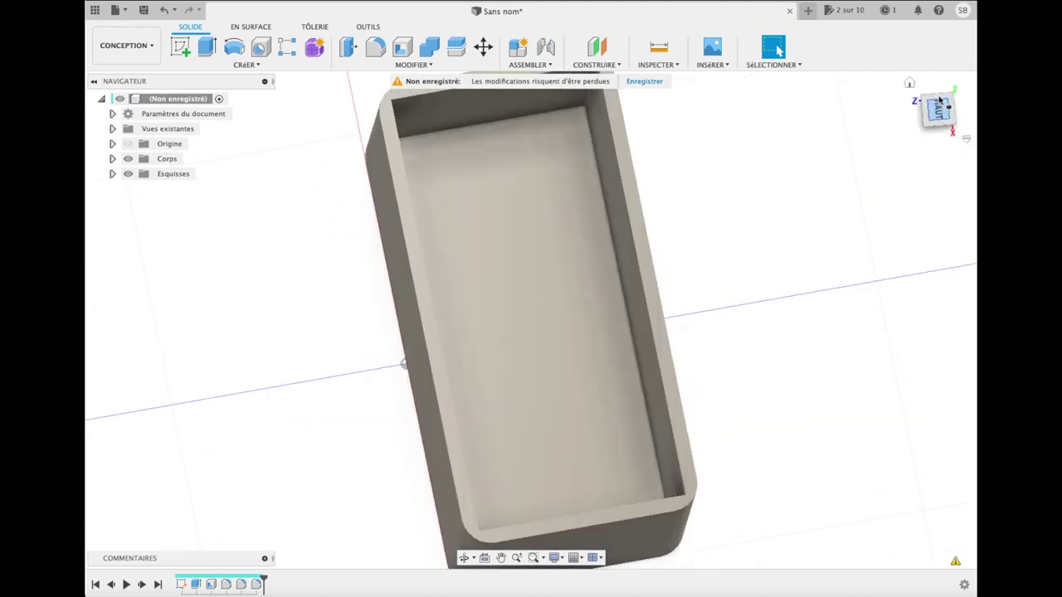
pyautogui.click(953, 79)
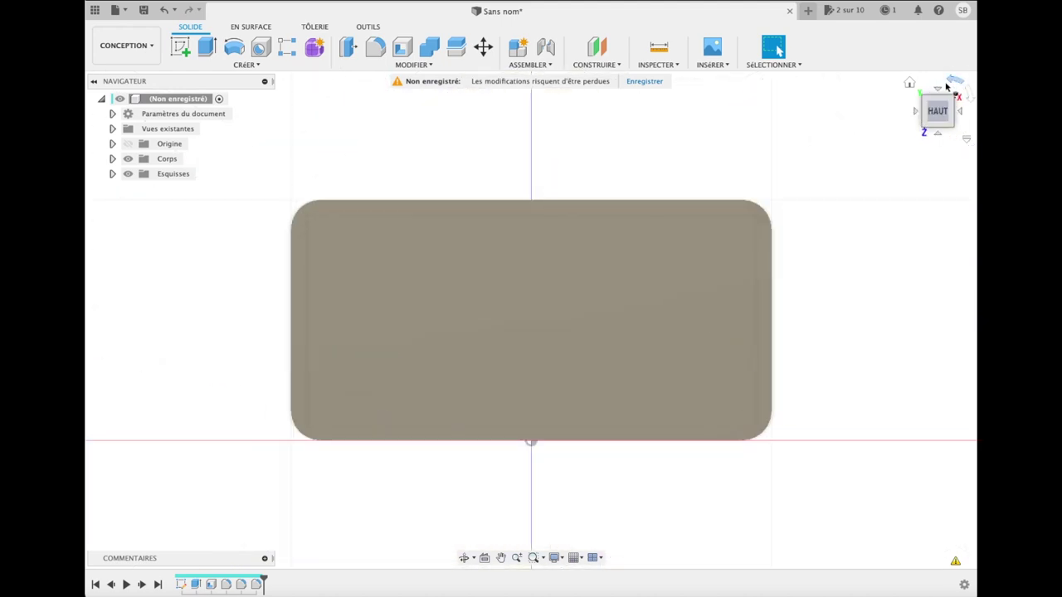
pyautogui.click(112, 174)
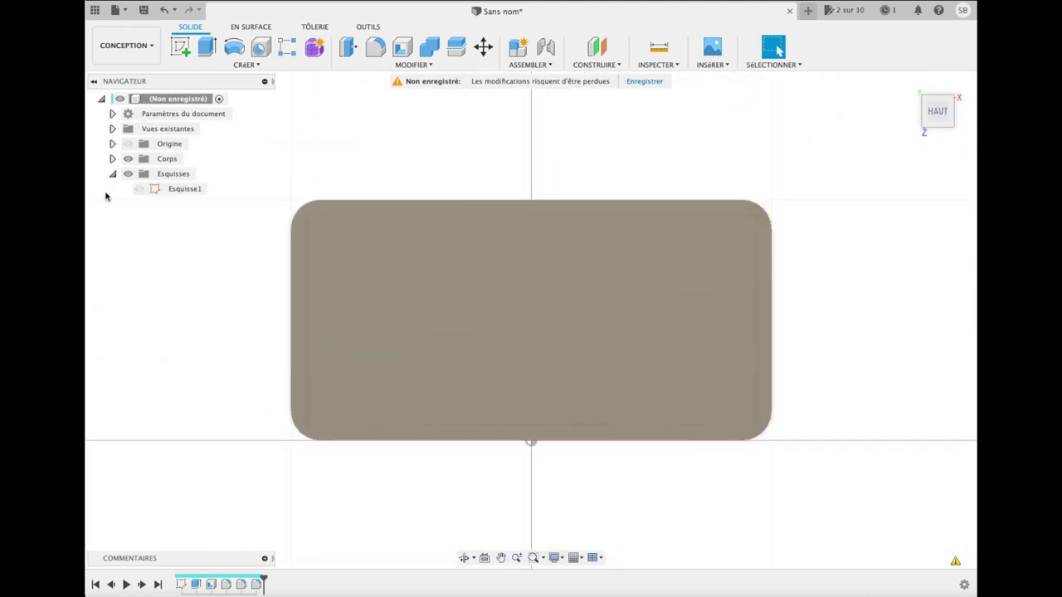
pyautogui.click(143, 191)
pyautogui.click(140, 189)
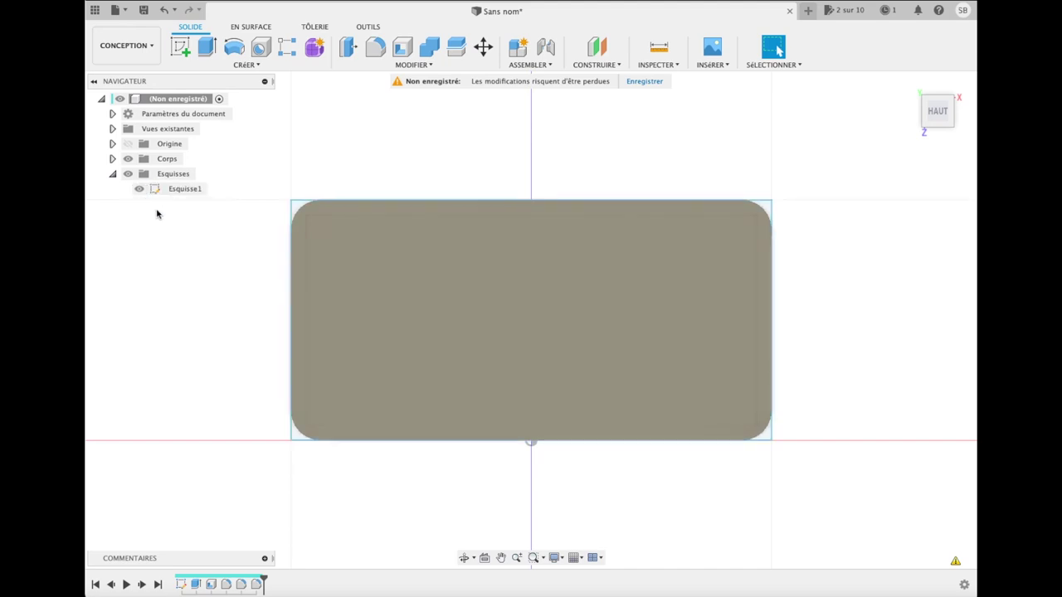
pyautogui.click(297, 208)
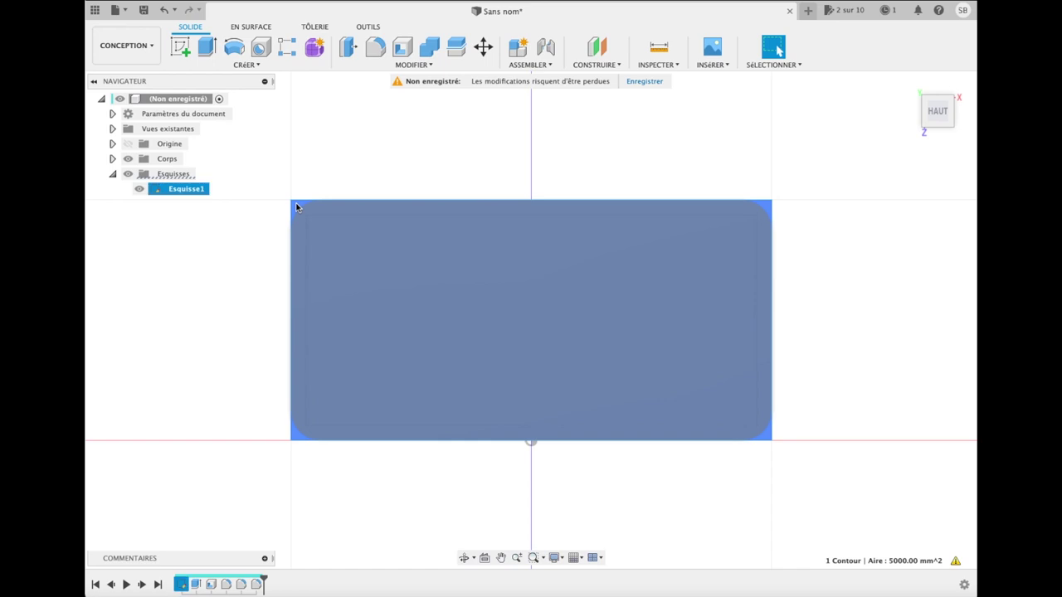
# Step: Extrude the Esquisse1 profile 5 mm as a new body
pyautogui.press('e')
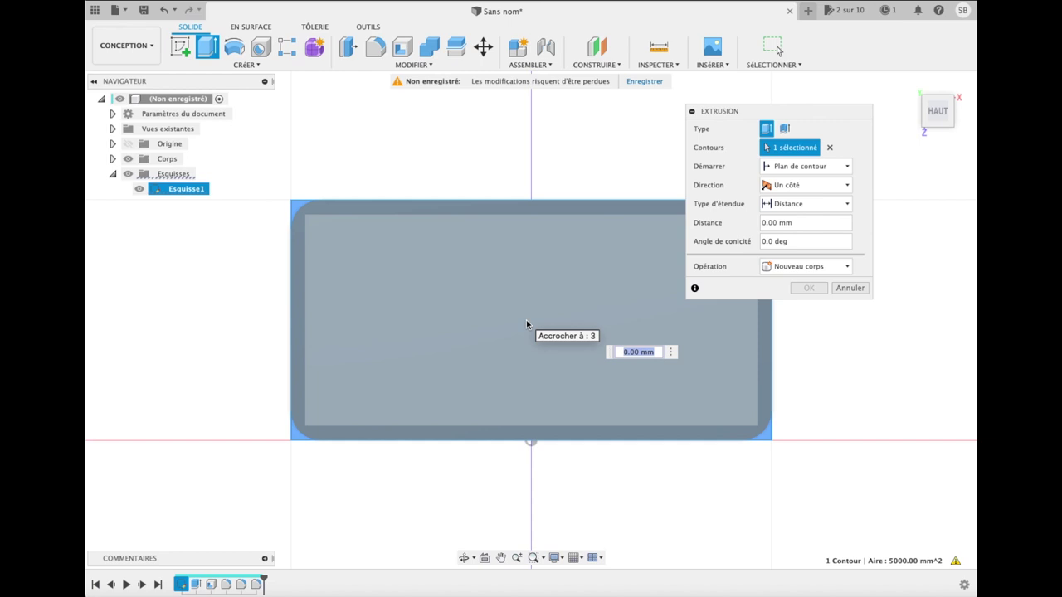
pyautogui.click(526, 323)
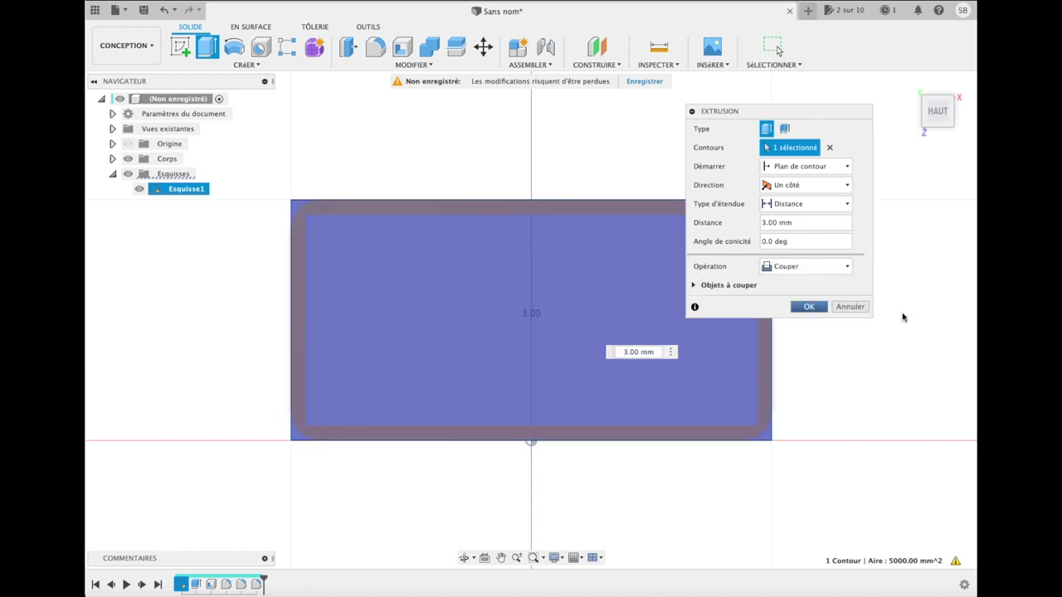
pyautogui.click(843, 266)
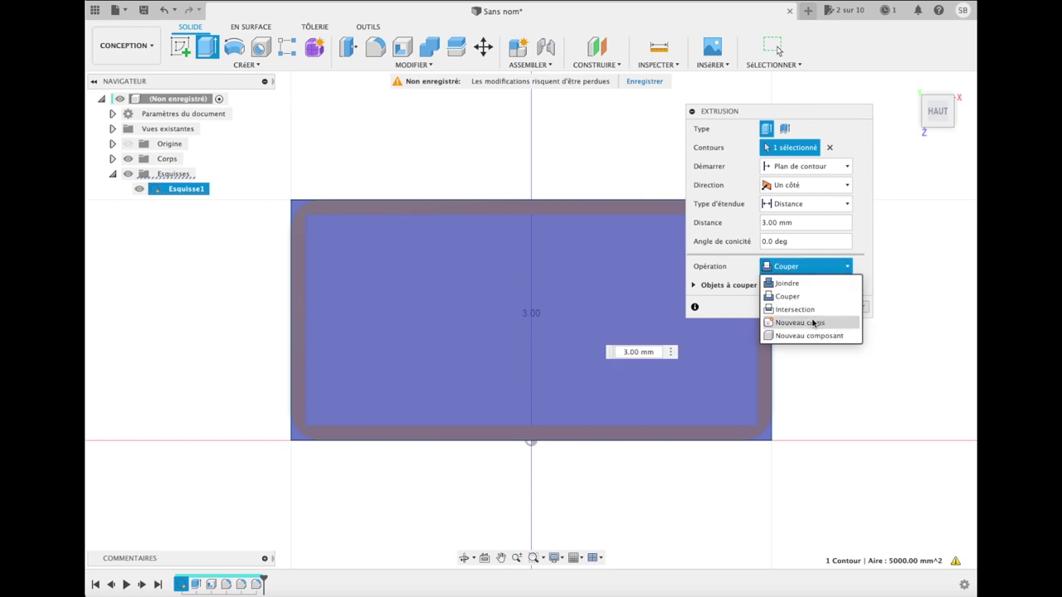
pyautogui.click(813, 323)
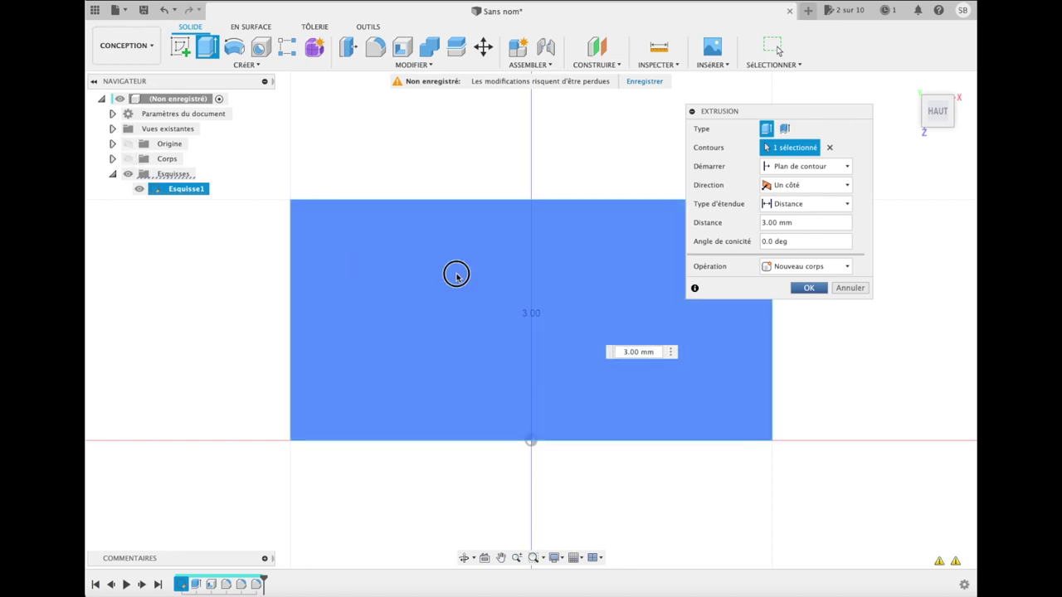
pyautogui.click(389, 258)
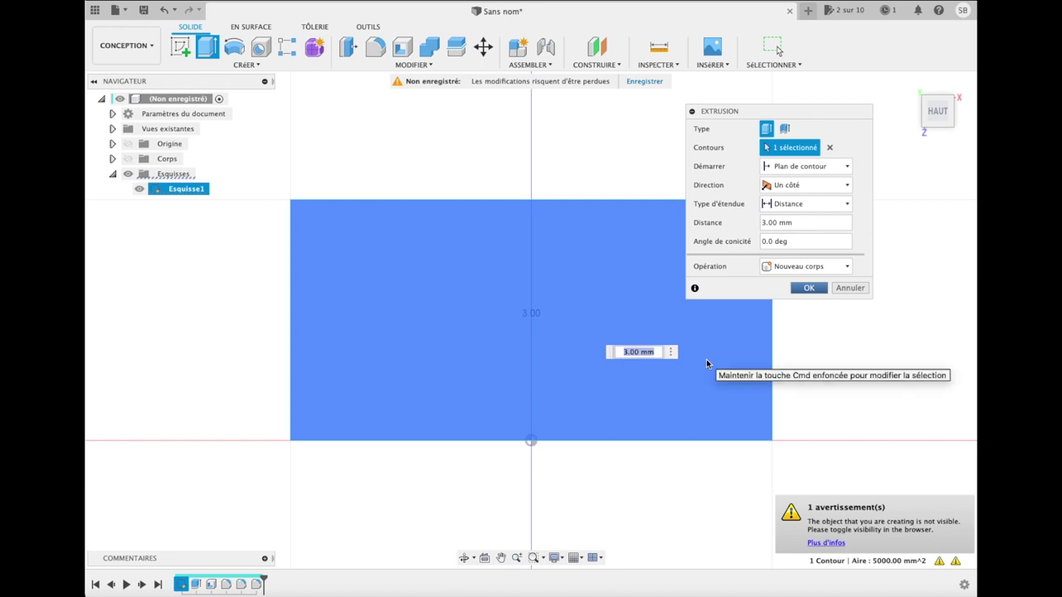
pyautogui.write('5')
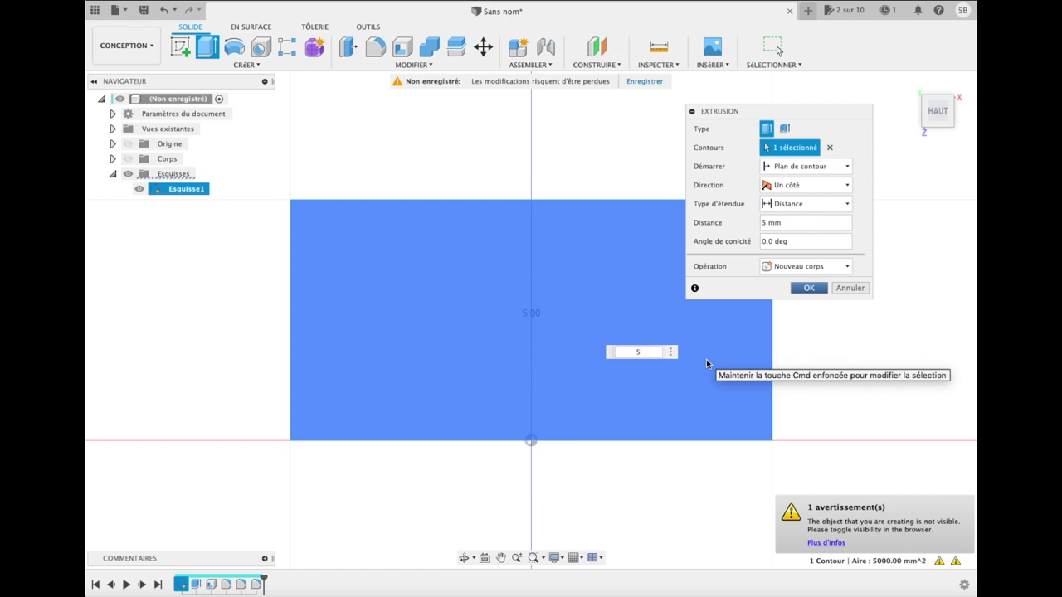
pyautogui.click(127, 159)
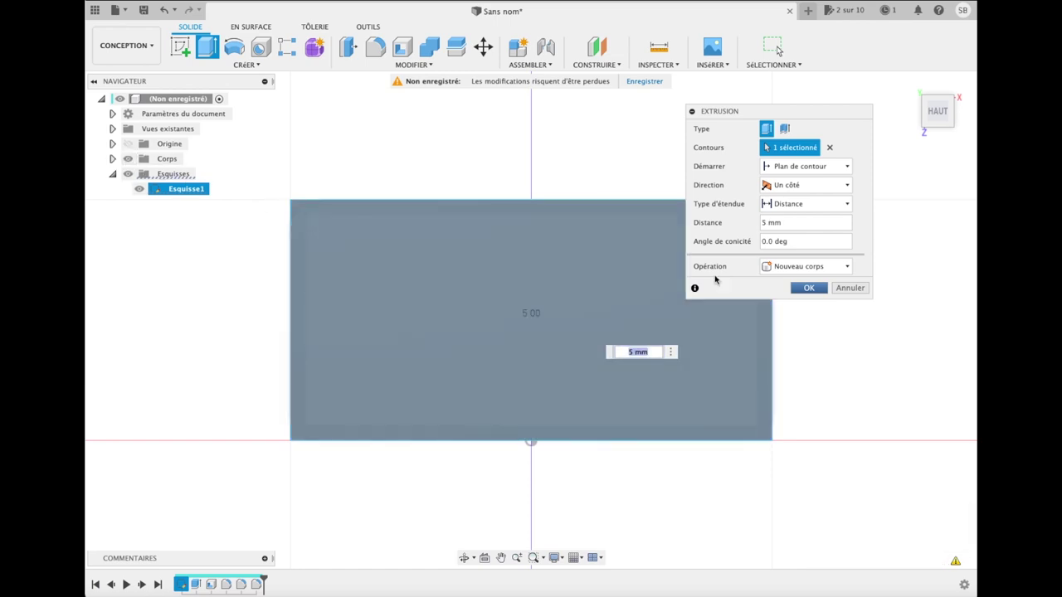
pyautogui.click(809, 287)
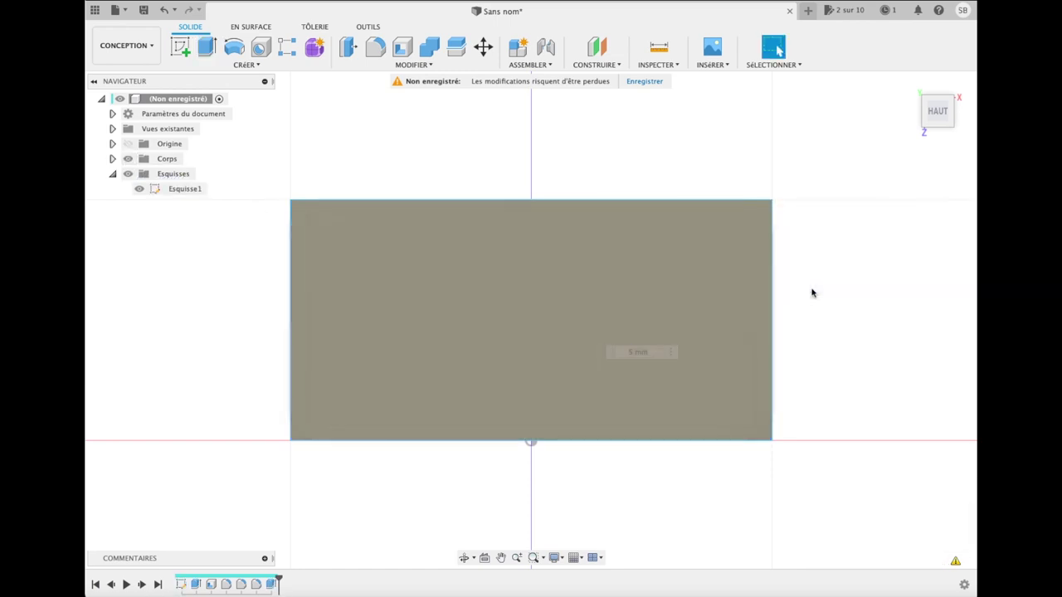
# Step: From the front view, move body Corps2 up 16.80 mm
pyautogui.click(914, 87)
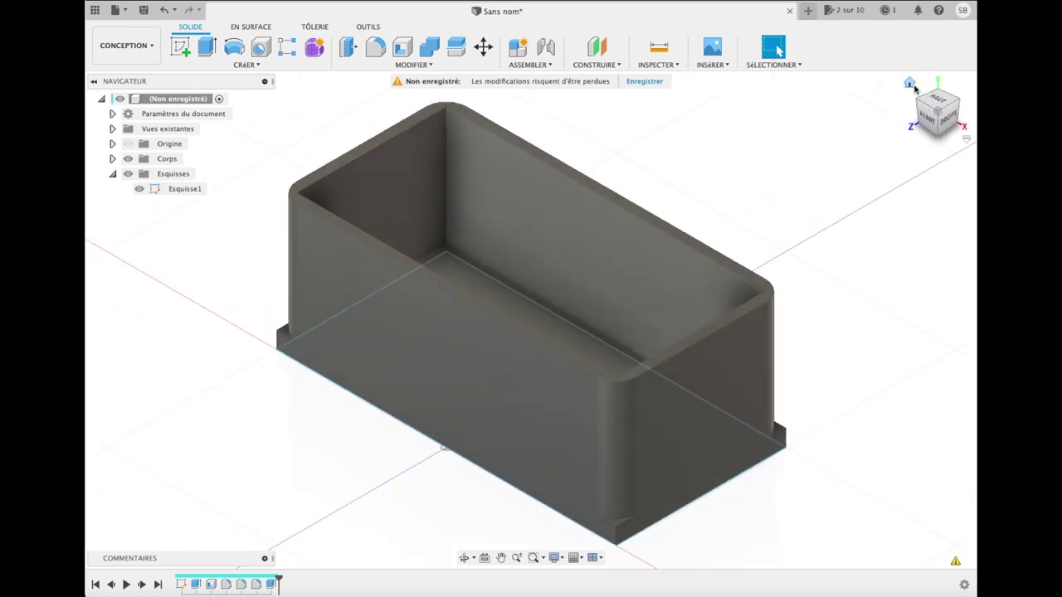
pyautogui.click(928, 121)
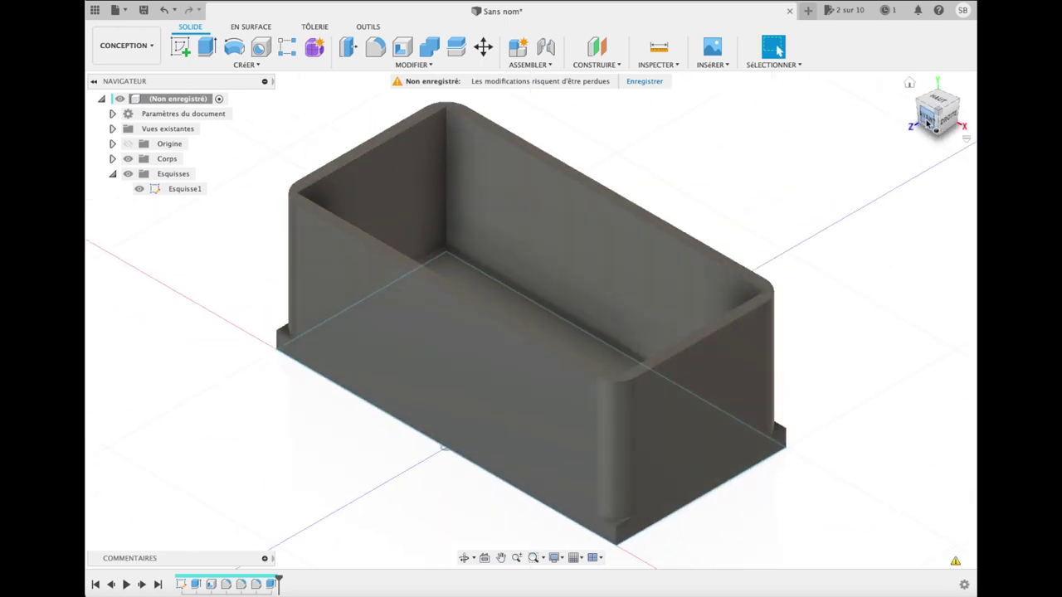
pyautogui.click(112, 159)
pyautogui.click(163, 189)
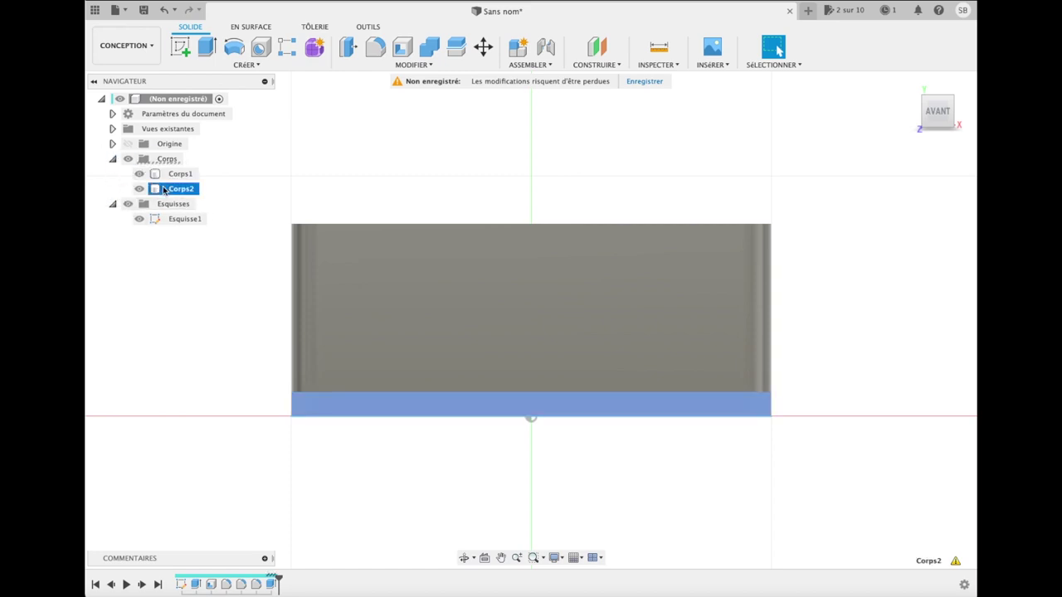
pyautogui.press('m')
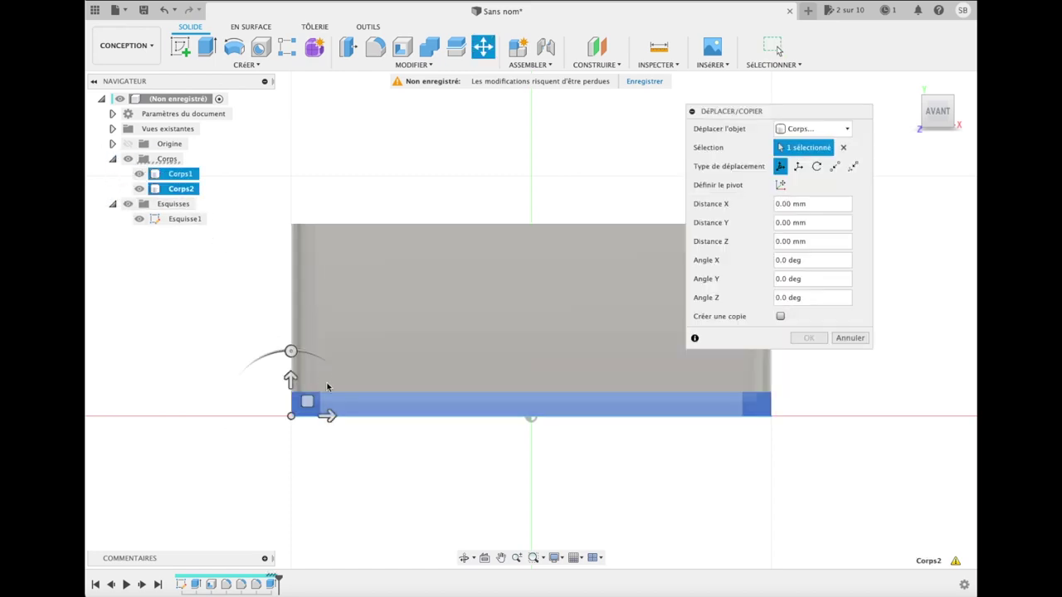
pyautogui.moveTo(290, 378); pyautogui.dragTo(290, 299)
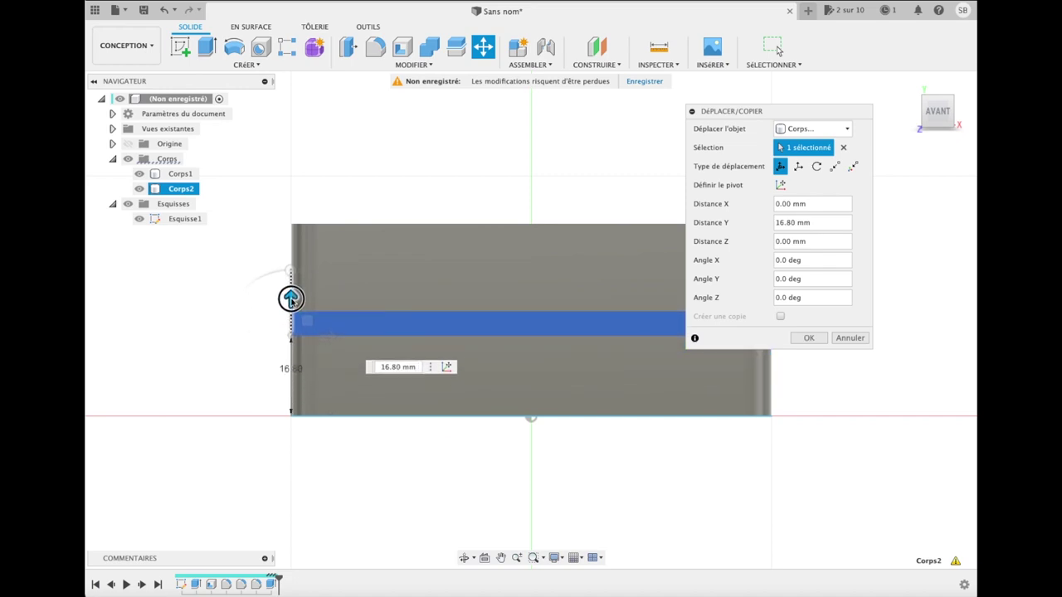
pyautogui.click(809, 338)
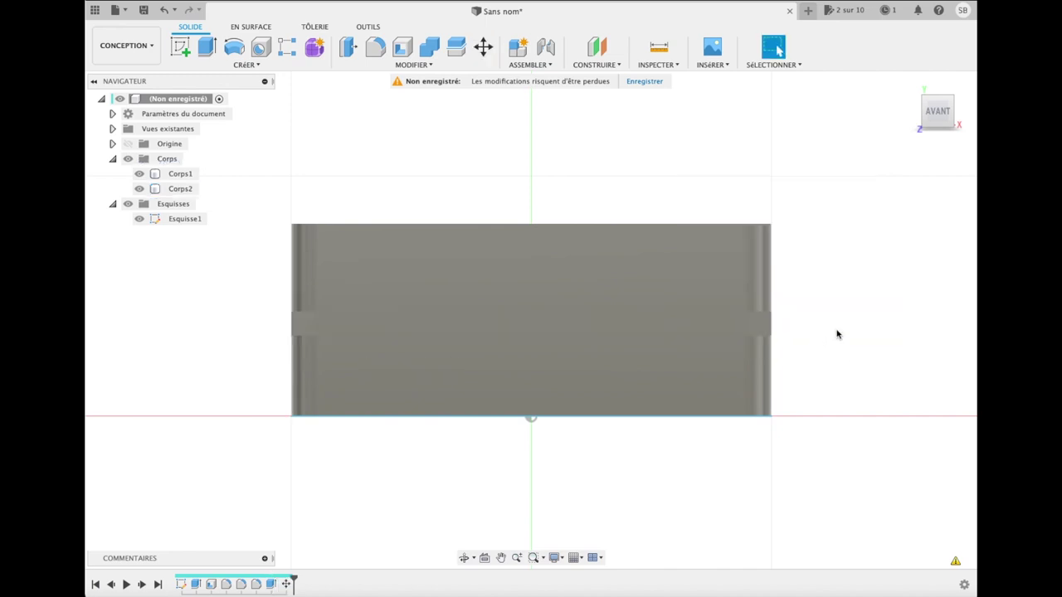
pyautogui.moveTo(940, 122); pyautogui.dragTo(936, 204)
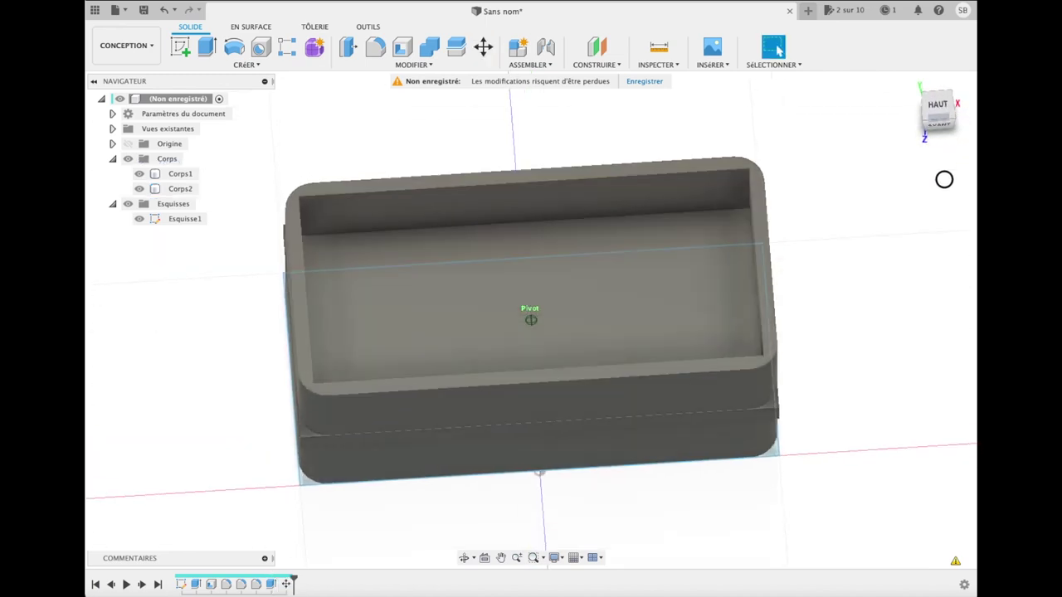
# Step: Hide the hollow box body Corps1 and select the flat plate
pyautogui.moveTo(936, 204); pyautogui.dragTo(938, 202)
pyautogui.click(940, 114)
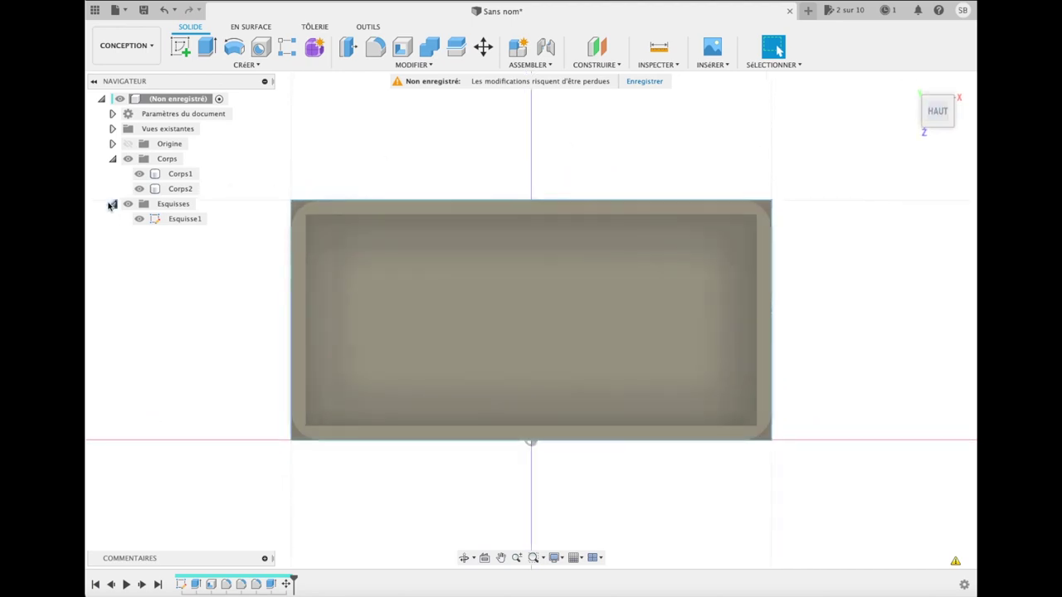
pyautogui.click(138, 173)
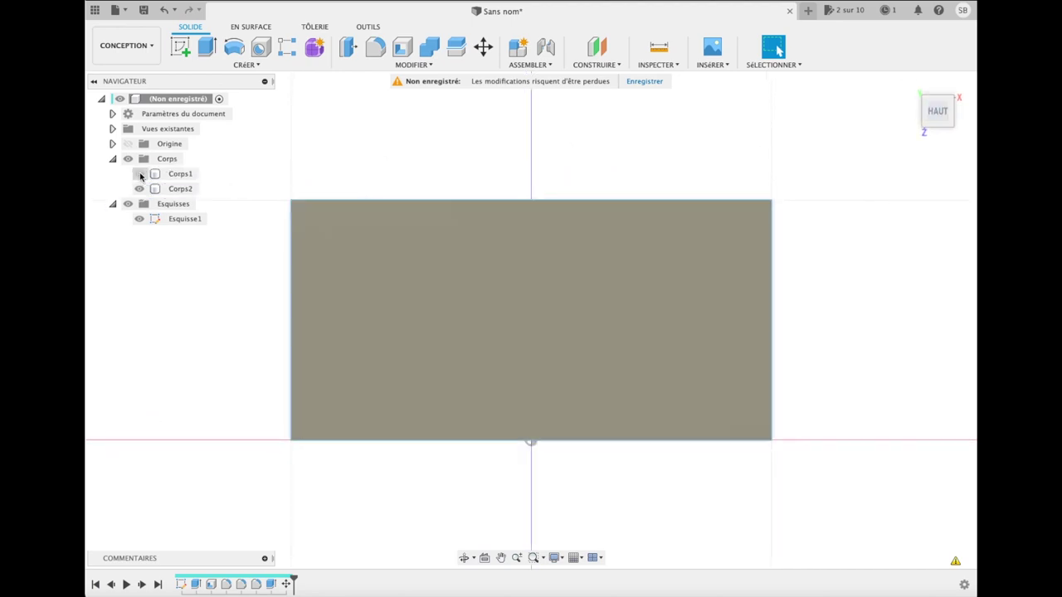
pyautogui.click(909, 85)
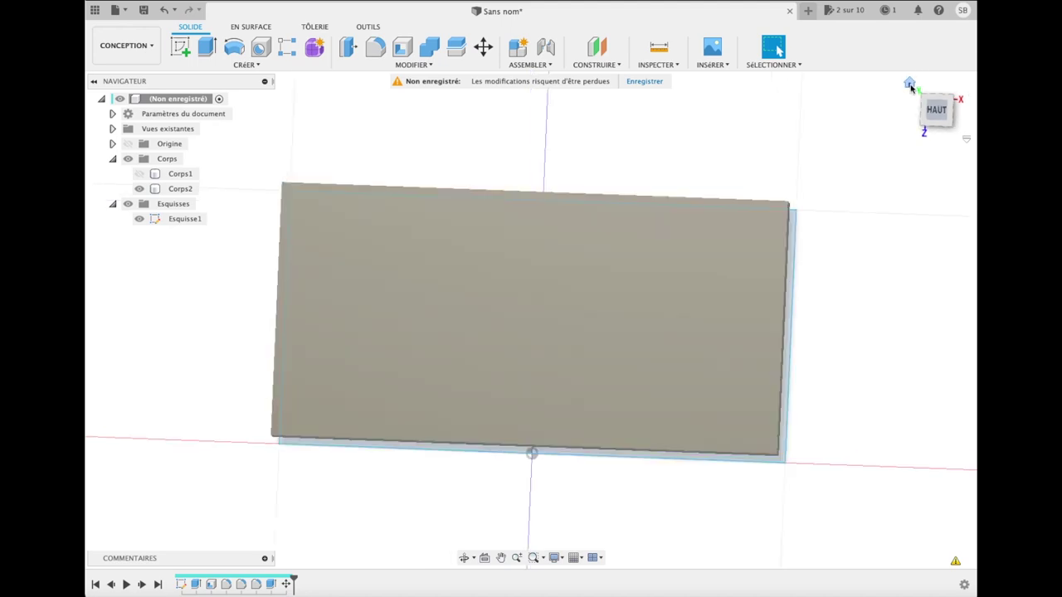
pyautogui.click(772, 320)
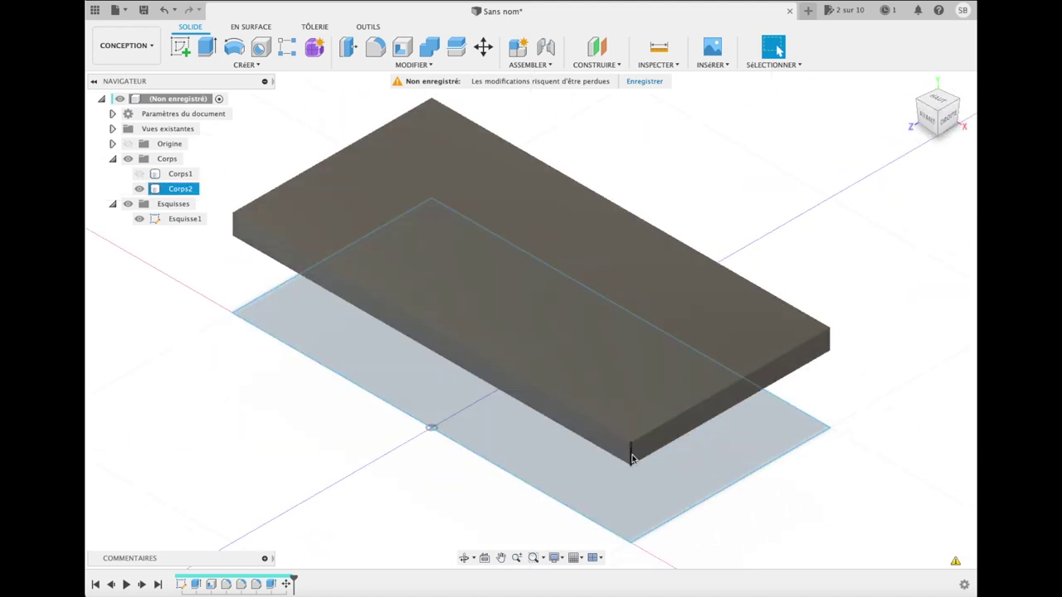
# Step: Hide sketch Esquisse1 and select the plate's four corner edges
pyautogui.click(630, 456)
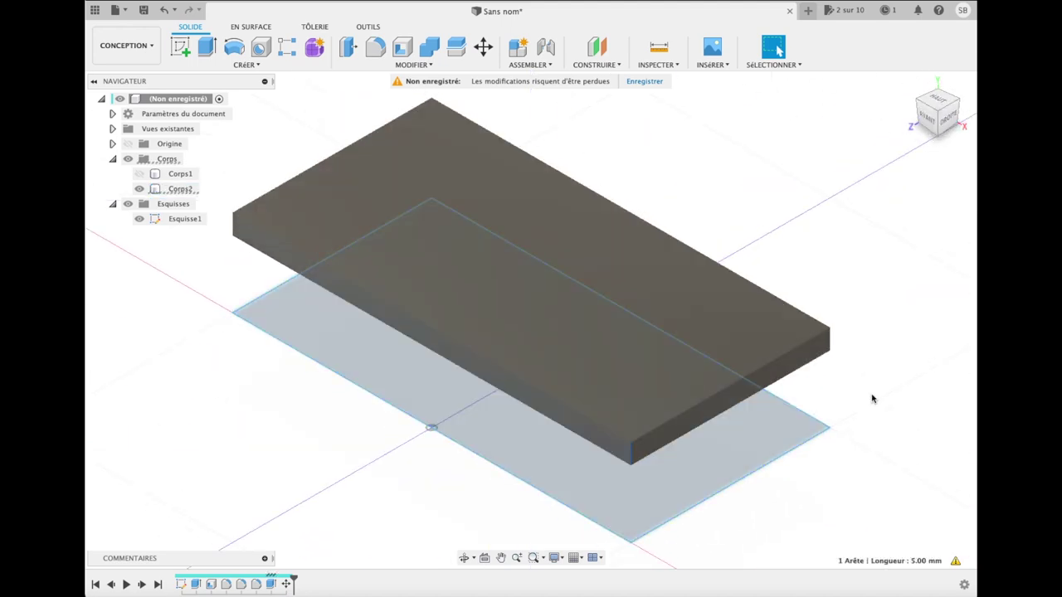
pyautogui.click(950, 122)
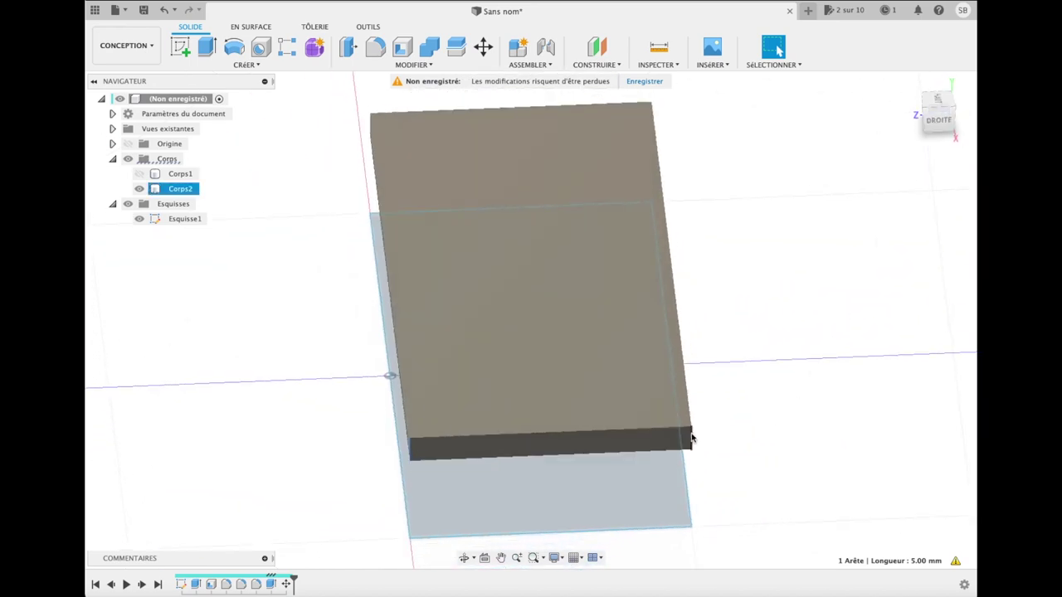
pyautogui.click(140, 220)
pyautogui.moveTo(938, 115)
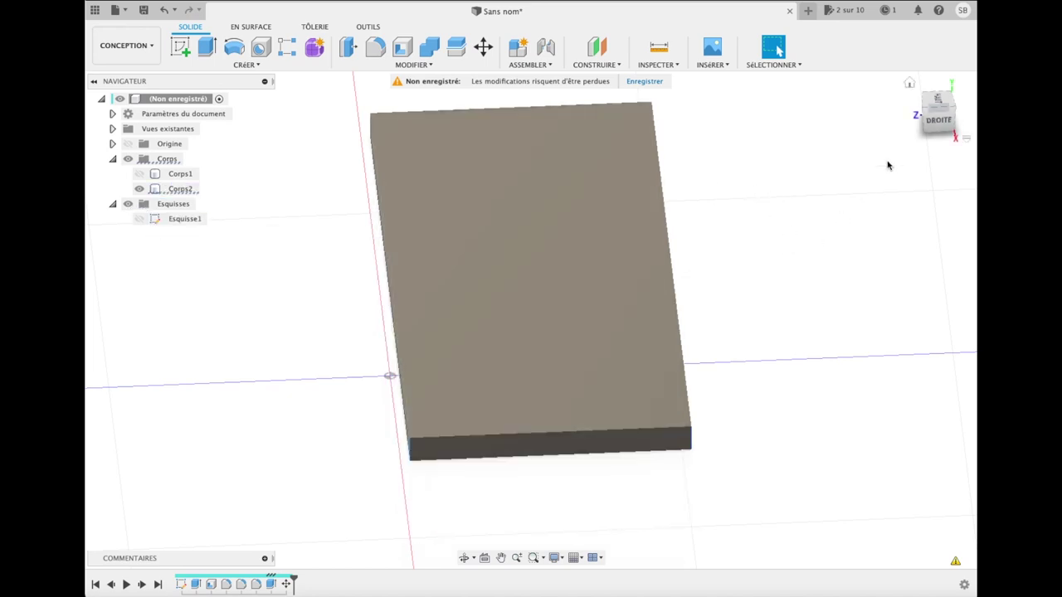
pyautogui.moveTo(949, 122); pyautogui.dragTo(756, 118)
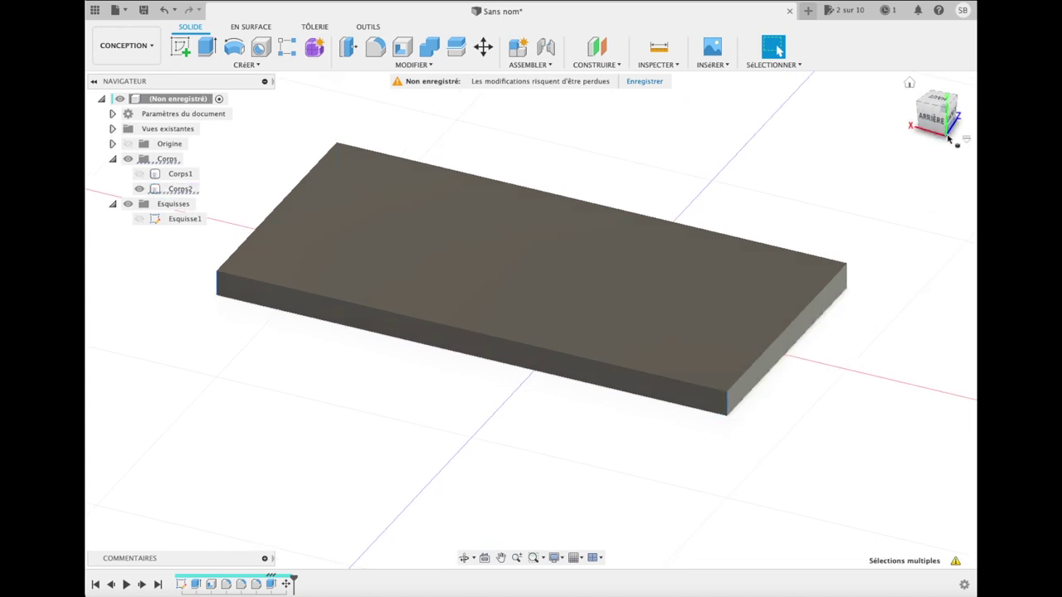
pyautogui.moveTo(952, 120); pyautogui.dragTo(872, 135)
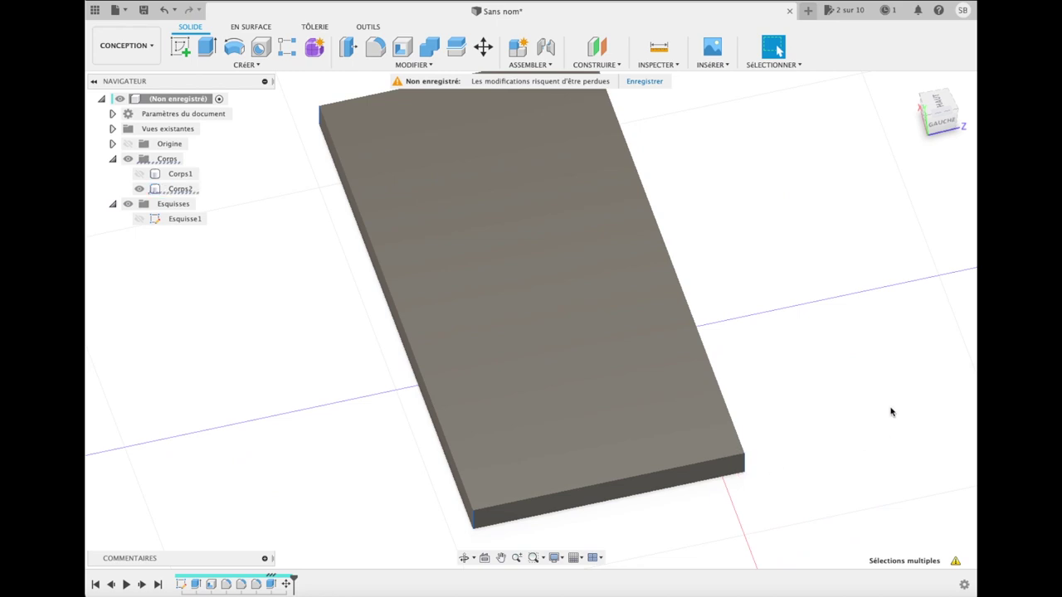
pyautogui.click(380, 51)
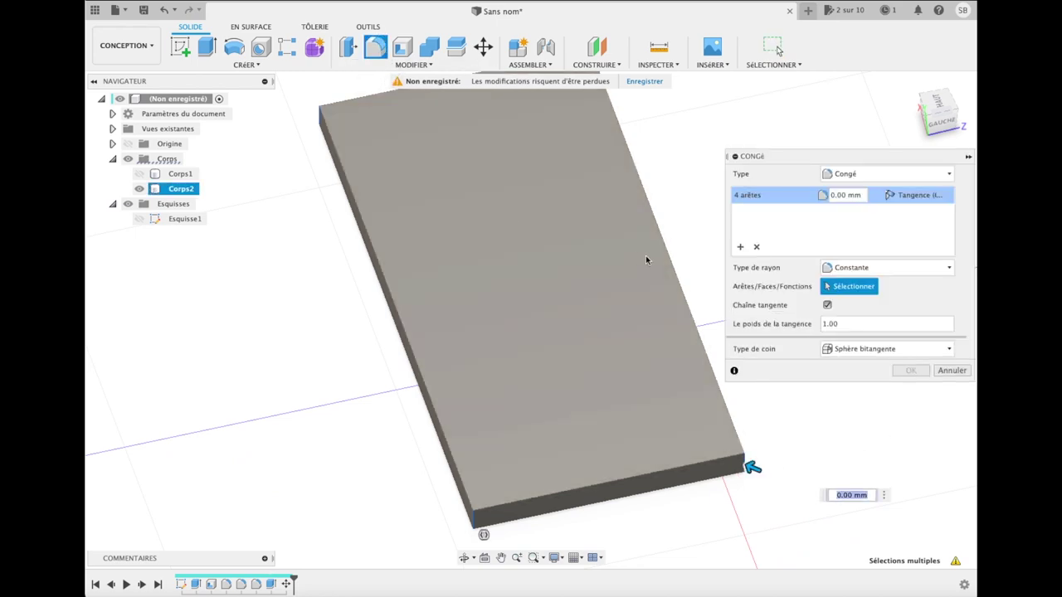
# Step: Round the plate's four corners with a 6 mm fillet
pyautogui.click(856, 196)
pyautogui.click(830, 213)
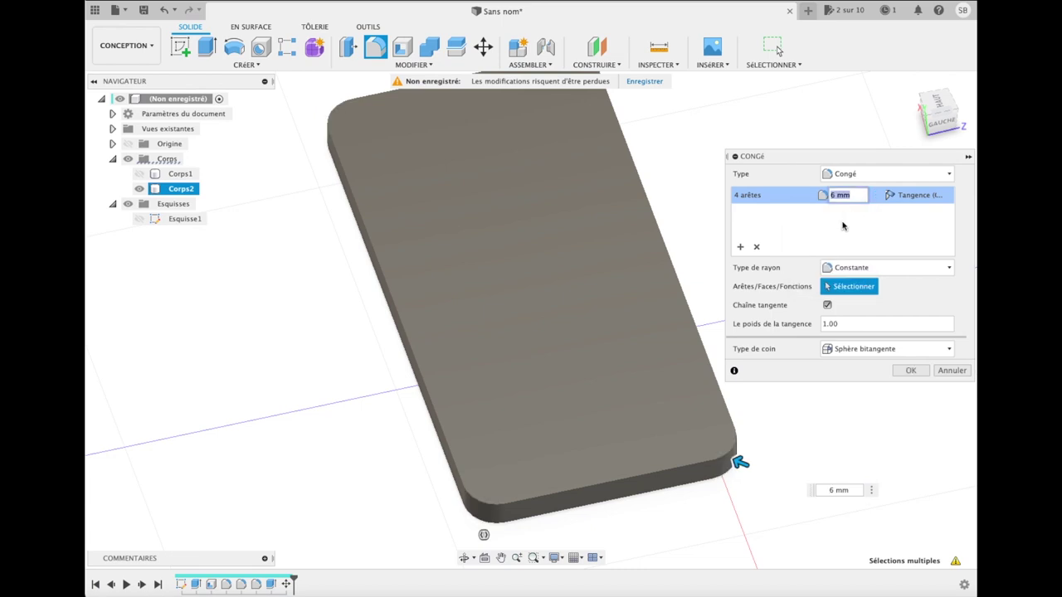
pyautogui.click(910, 372)
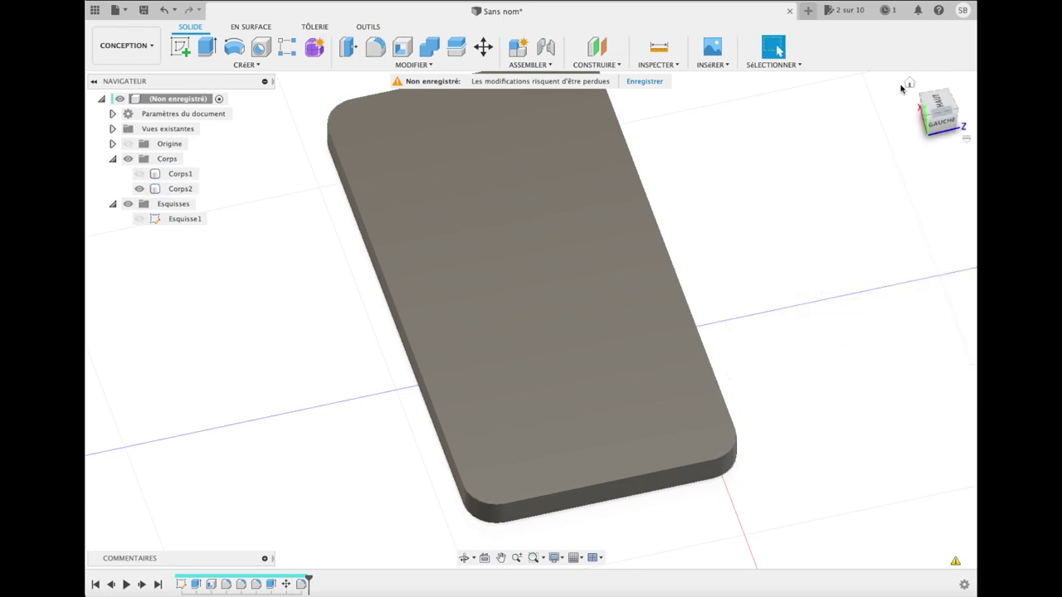
pyautogui.click(909, 81)
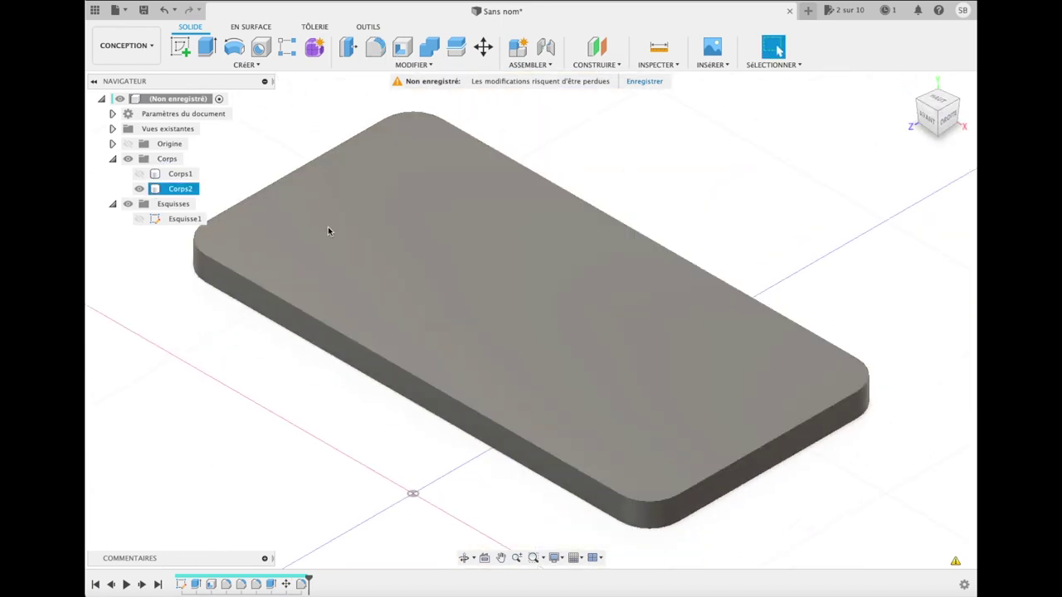
# Step: Briefly show the hollow box, hide it again, and view the plate from the top
pyautogui.click(139, 174)
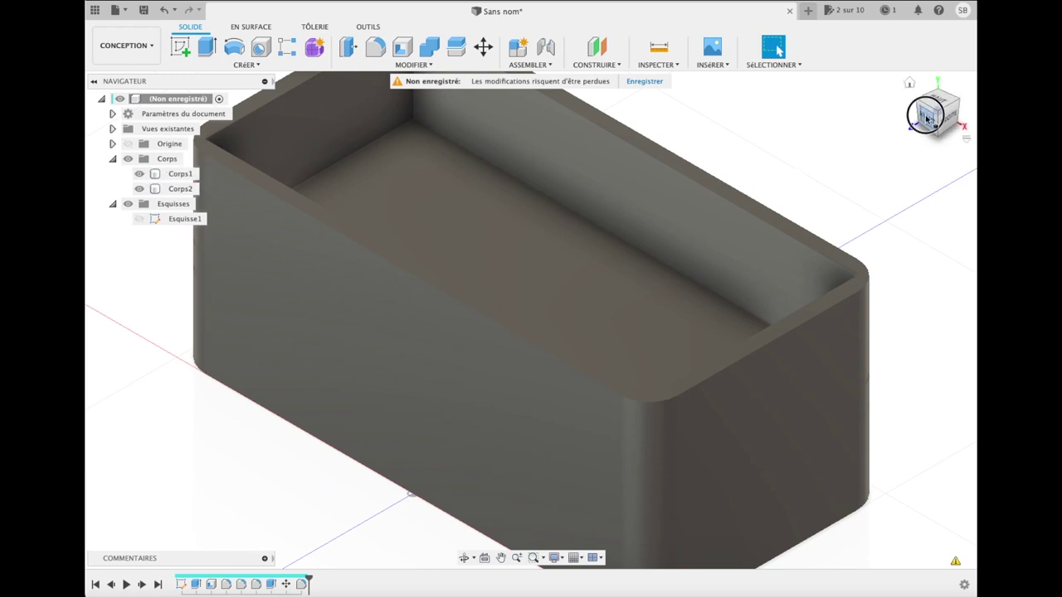
pyautogui.click(927, 118)
pyautogui.click(171, 188)
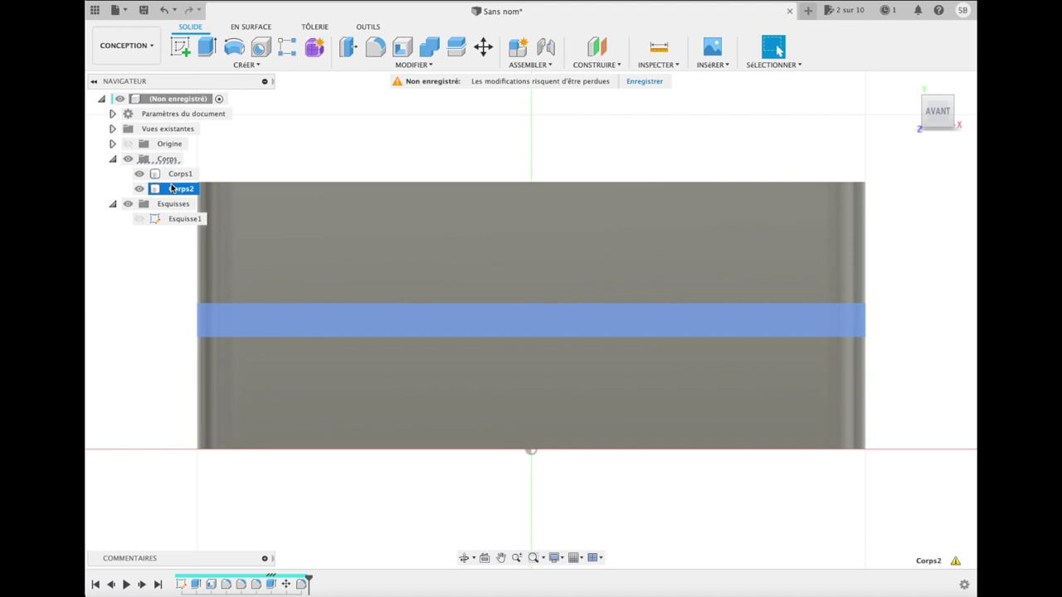
pyautogui.keyDown('shift'); pyautogui.click(154, 176); pyautogui.keyUp('shift')
pyautogui.click(140, 175)
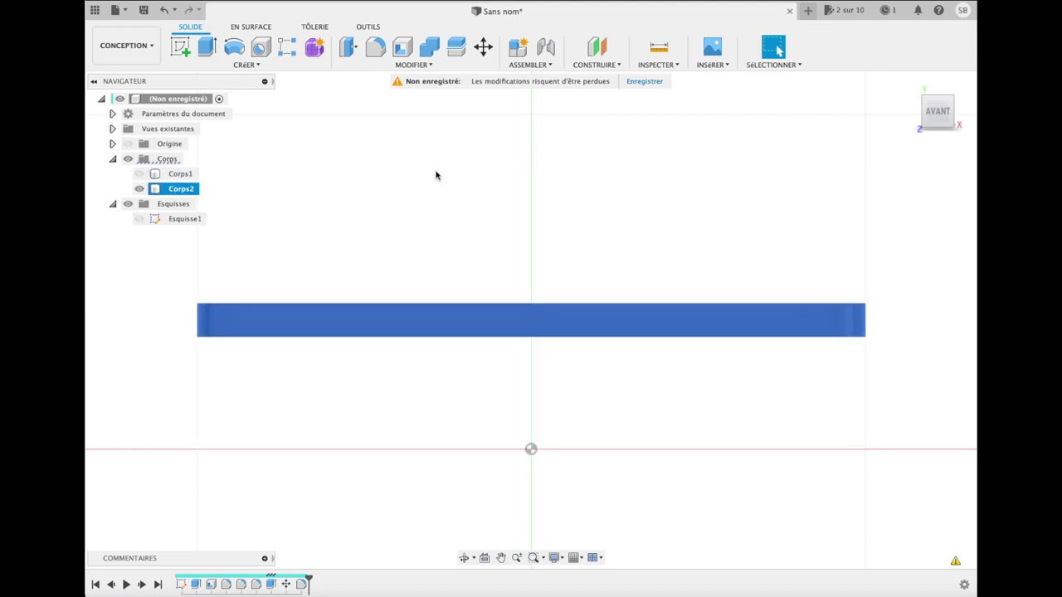
pyautogui.click(939, 91)
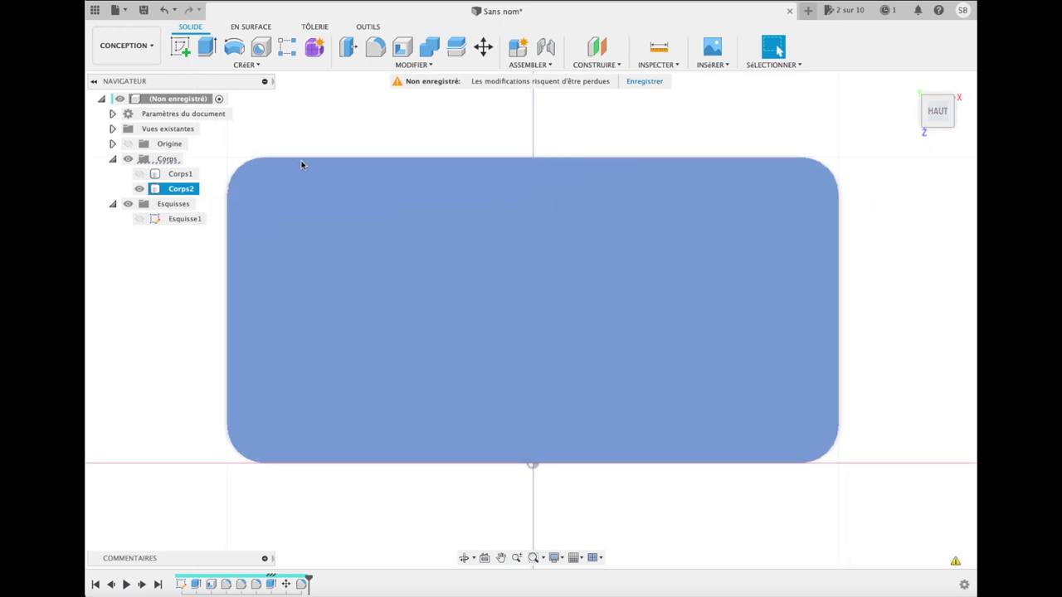
pyautogui.click(181, 45)
# Step: Sketch a 6 mm diameter circle near the plate's top-left corner and finish sketch Esquisse2
pyautogui.click(464, 290)
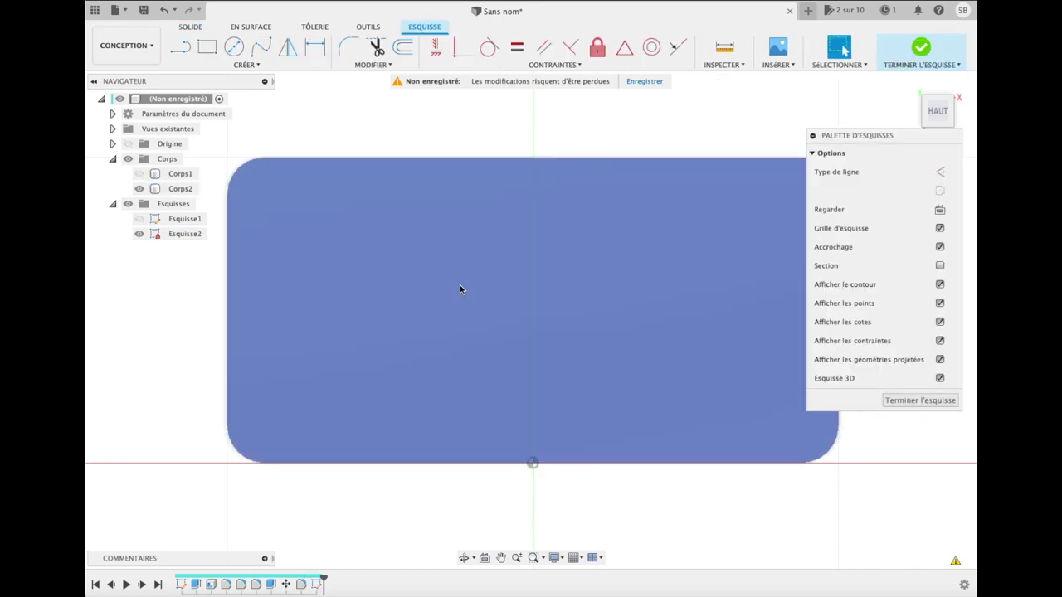
pyautogui.click(234, 46)
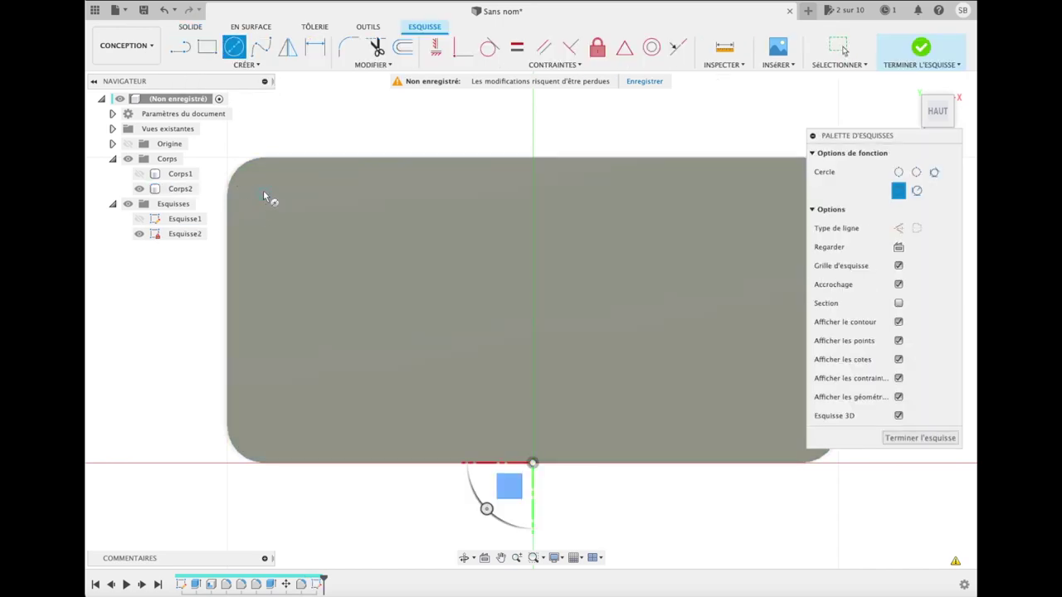
pyautogui.click(264, 194)
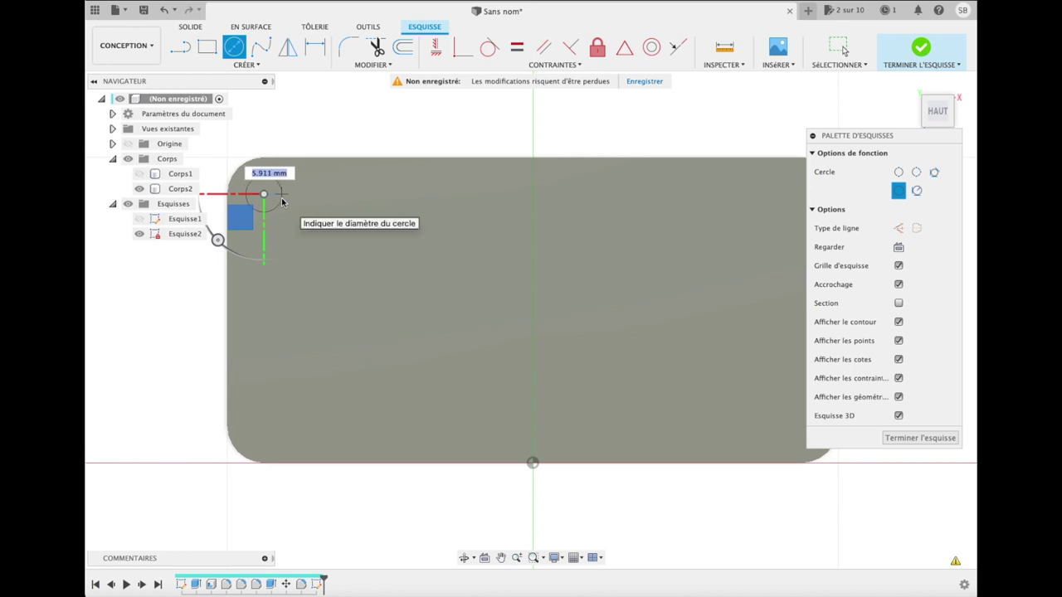
pyautogui.write('6')
pyautogui.press('Return')
pyautogui.press('Escape')
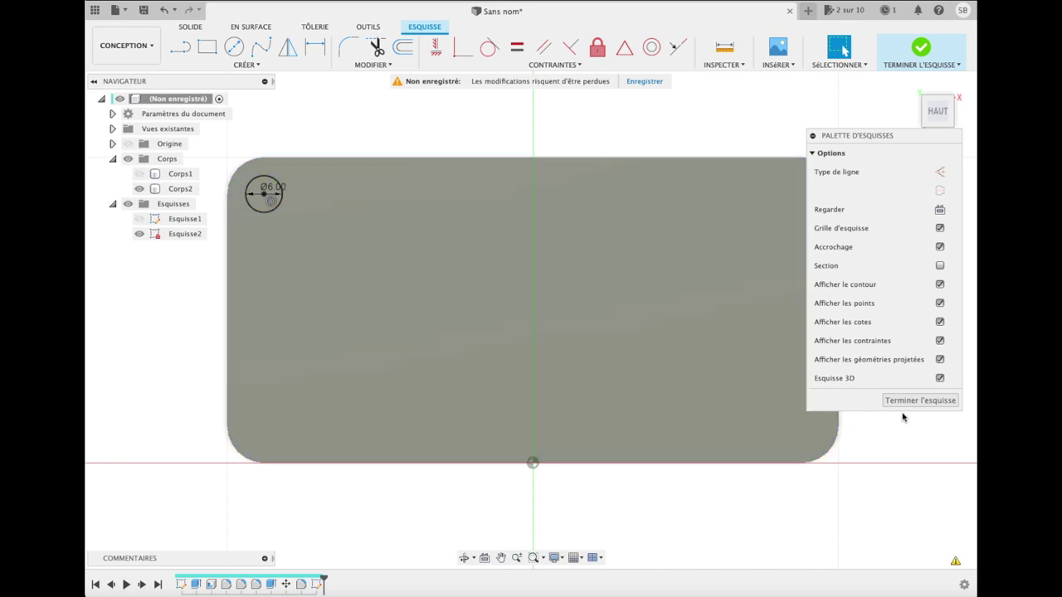
pyautogui.click(913, 401)
pyautogui.click(265, 196)
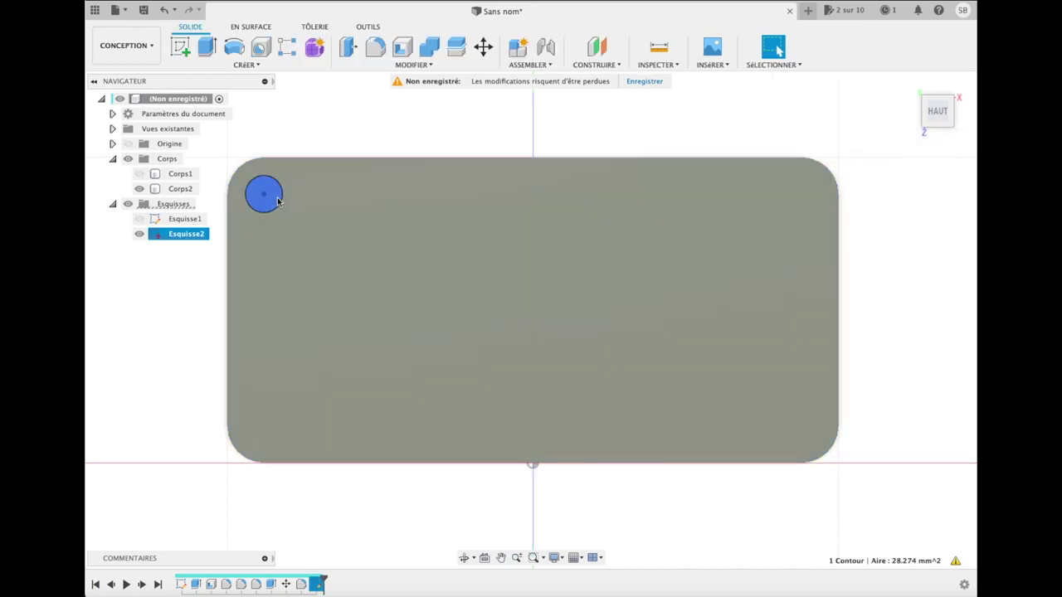
# Step: Extrude the circle two-sided, 2.739 mm up and 5.259 mm down, as a new body
pyautogui.press('e')
pyautogui.moveTo(935, 116); pyautogui.dragTo(913, 52)
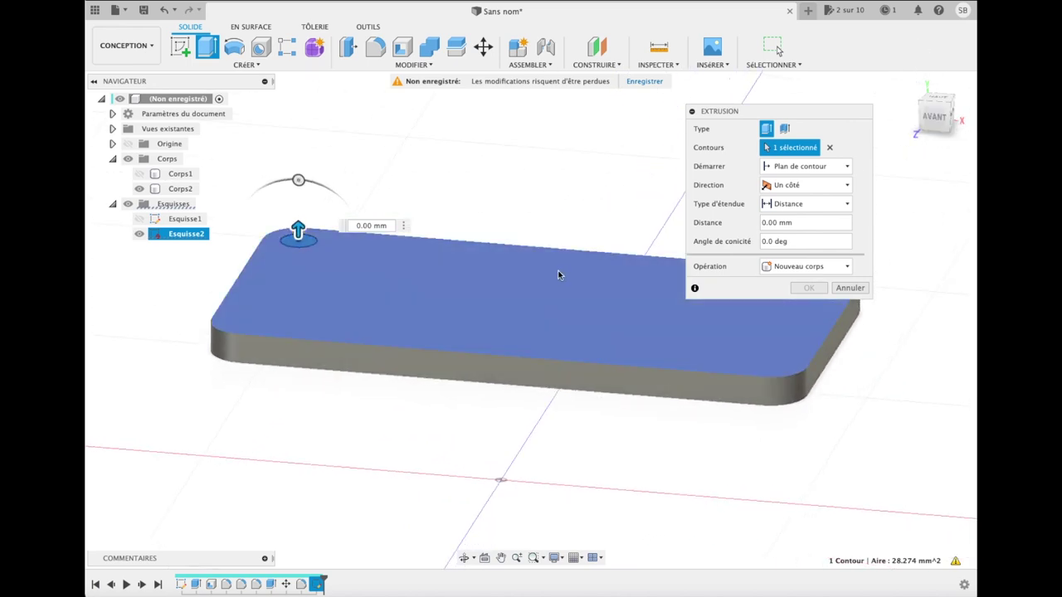
pyautogui.moveTo(300, 230); pyautogui.dragTo(298, 212)
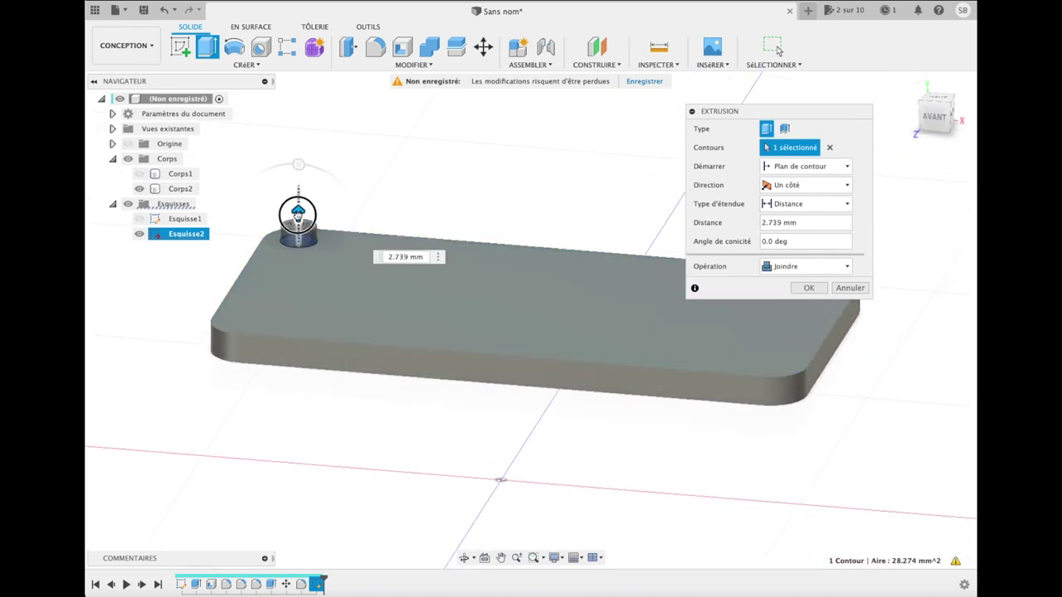
pyautogui.click(817, 186)
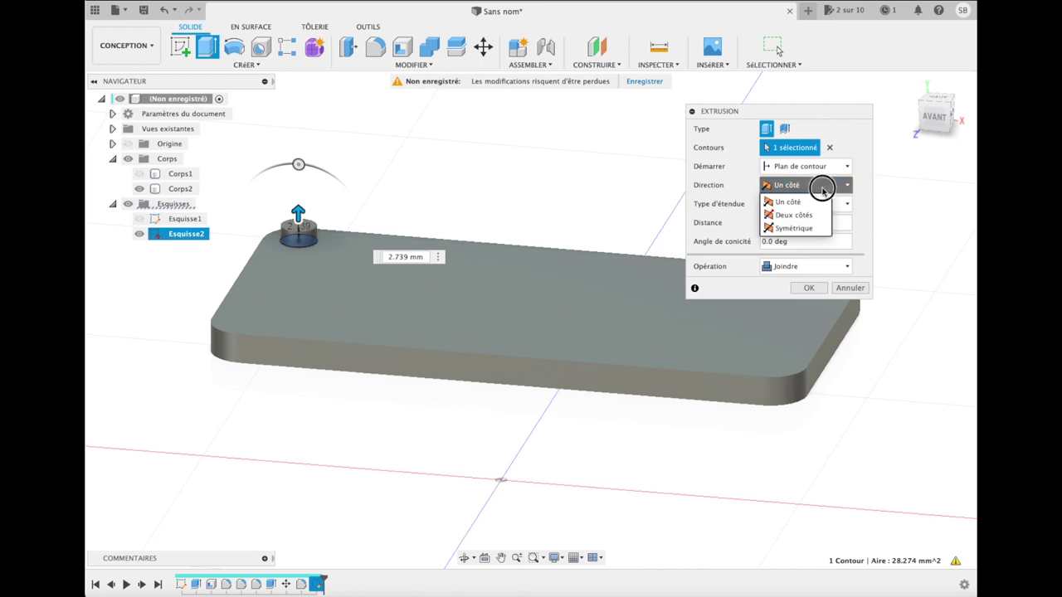
pyautogui.click(794, 204)
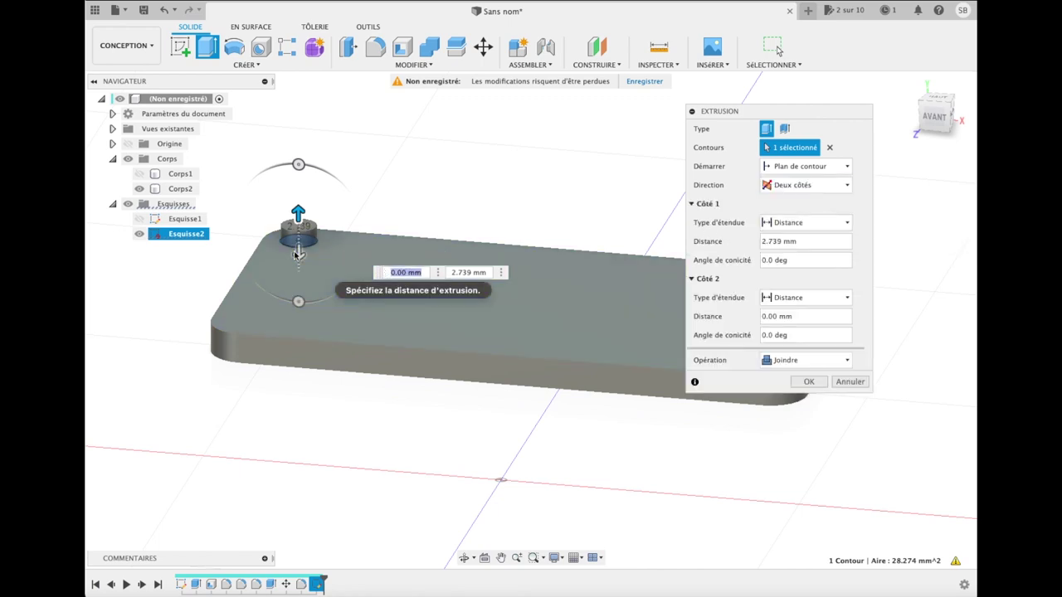
pyautogui.moveTo(297, 254); pyautogui.dragTo(299, 284)
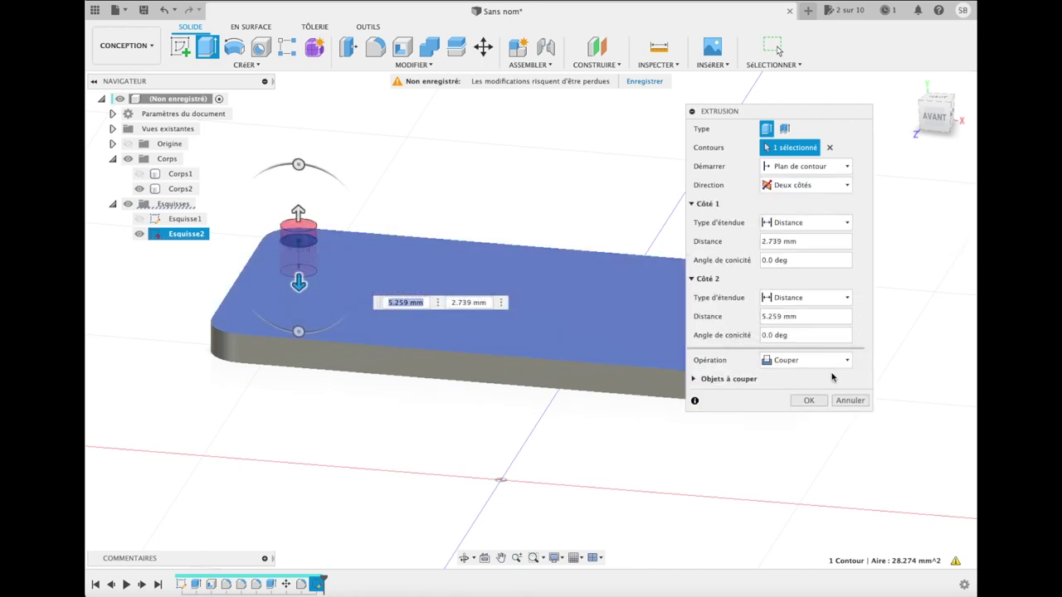
pyautogui.click(817, 360)
pyautogui.click(823, 419)
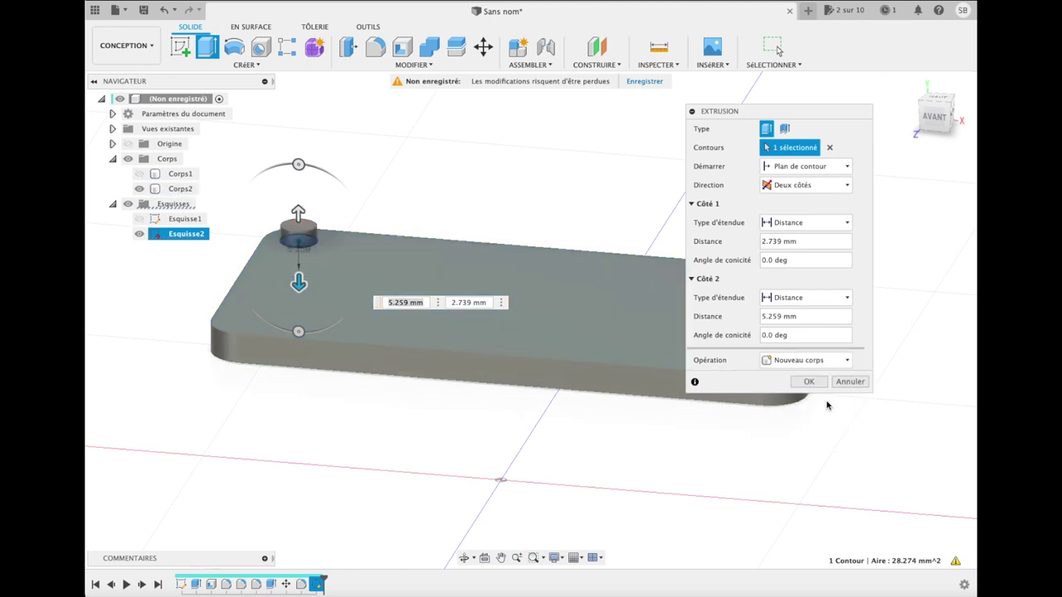
pyautogui.click(808, 383)
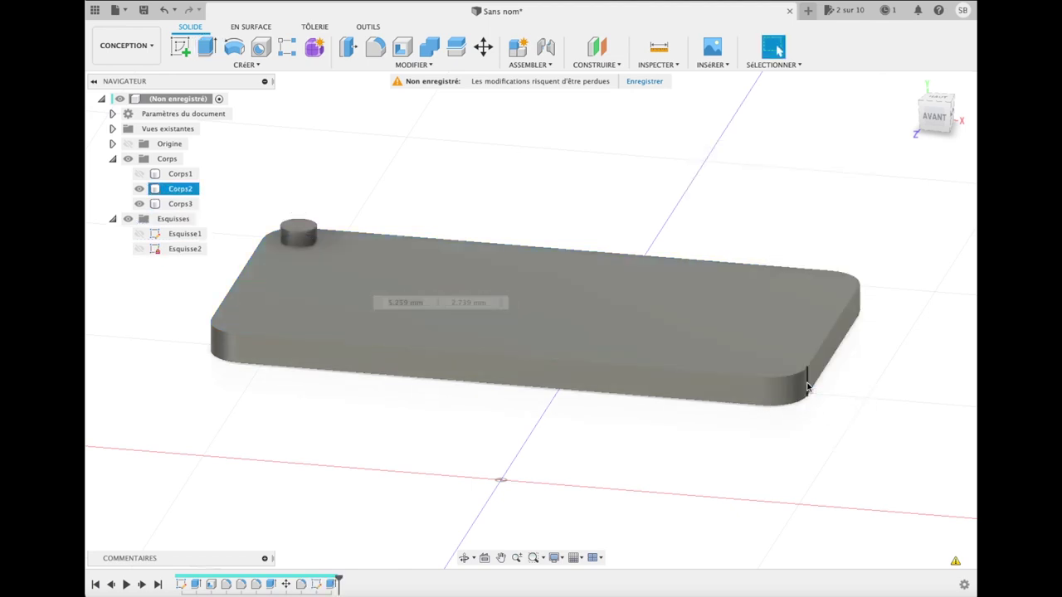
pyautogui.click(936, 122)
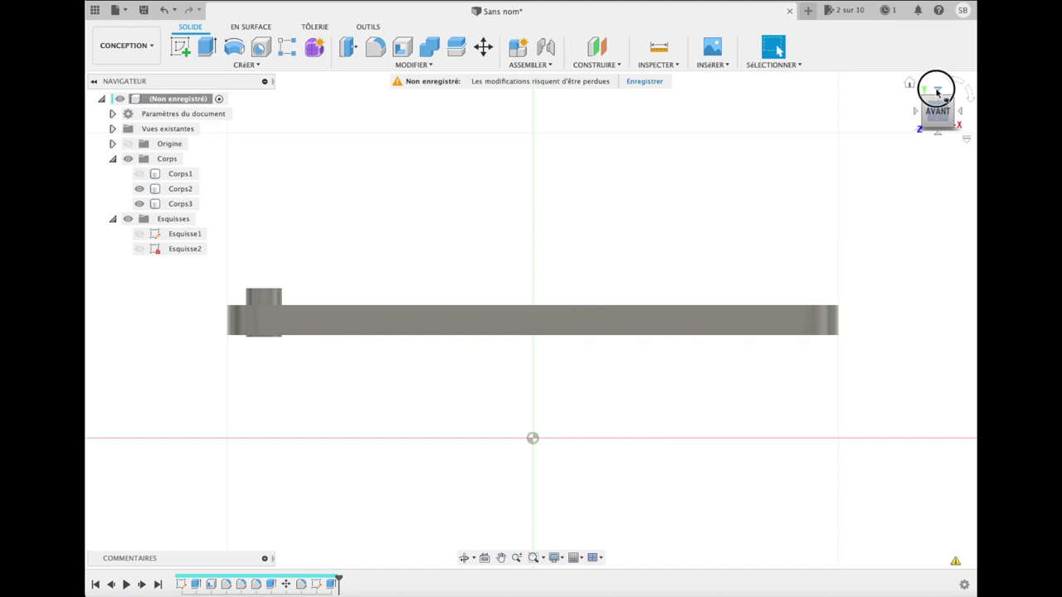
pyautogui.click(937, 91)
pyautogui.click(240, 64)
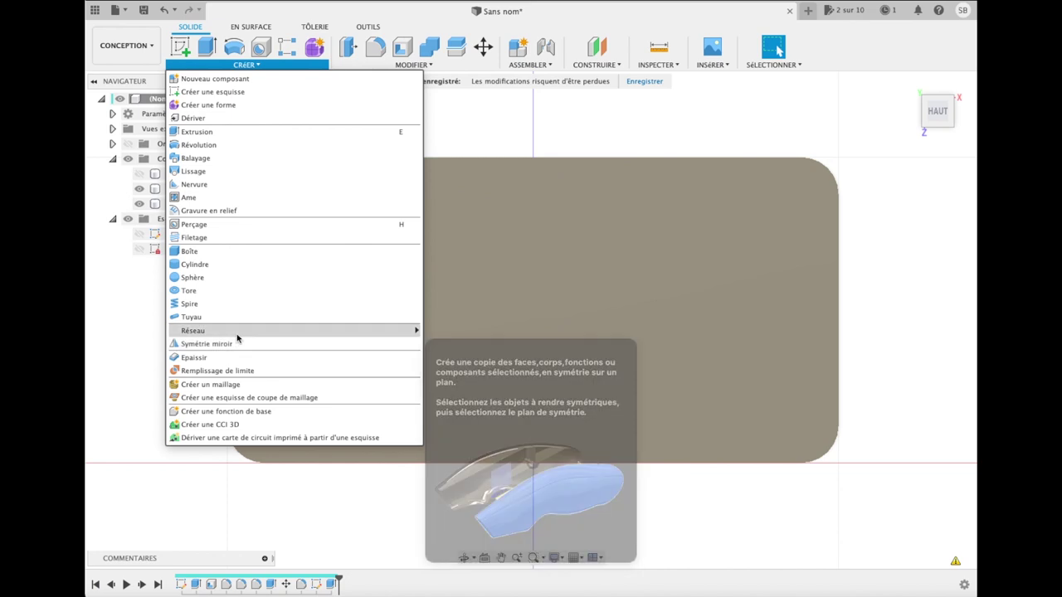
# Step: Start a rectangular body pattern of the cylinder along the plate's bottom edge
pyautogui.moveTo(192, 330)
pyautogui.click(452, 329)
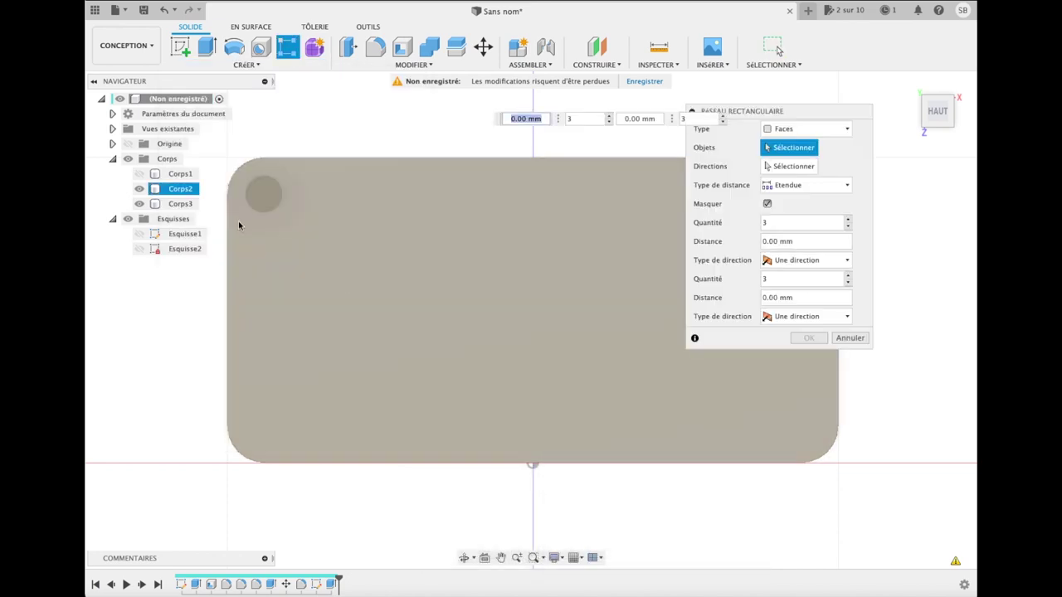
pyautogui.moveTo(770, 111); pyautogui.dragTo(845, 294)
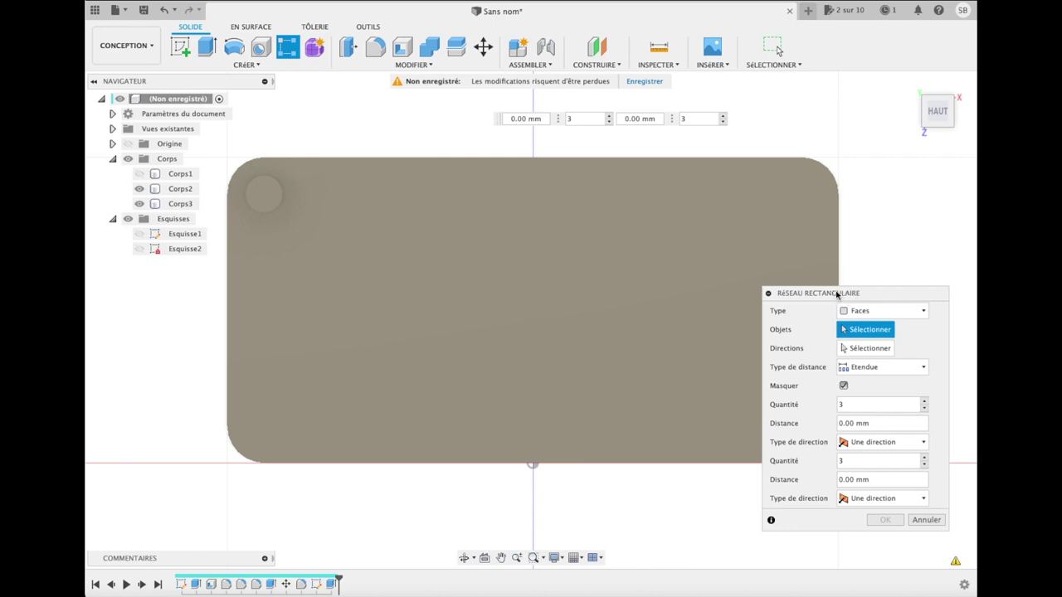
pyautogui.click(266, 196)
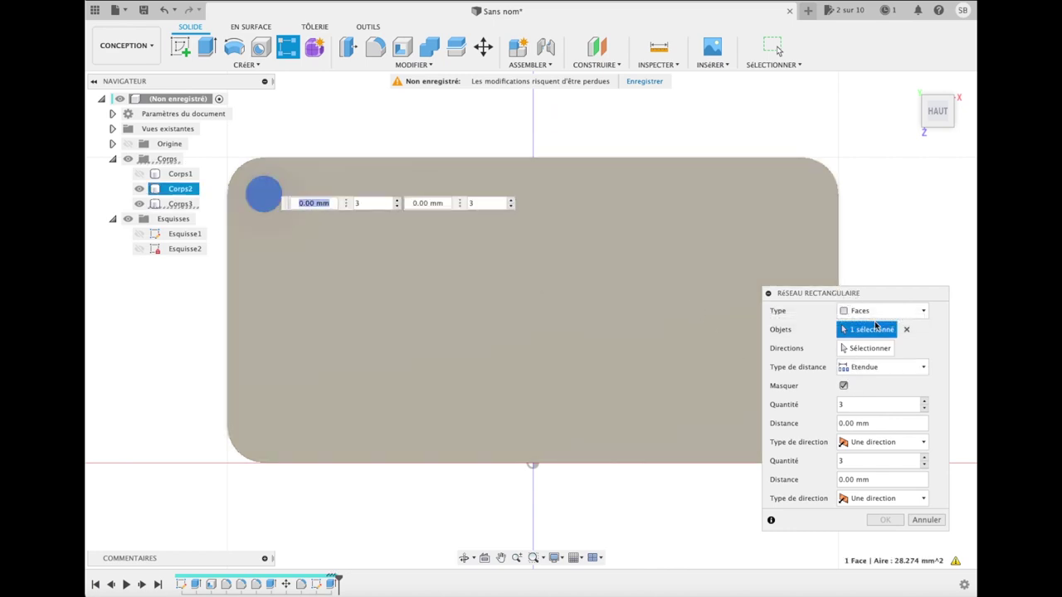
pyautogui.click(882, 310)
pyautogui.click(860, 339)
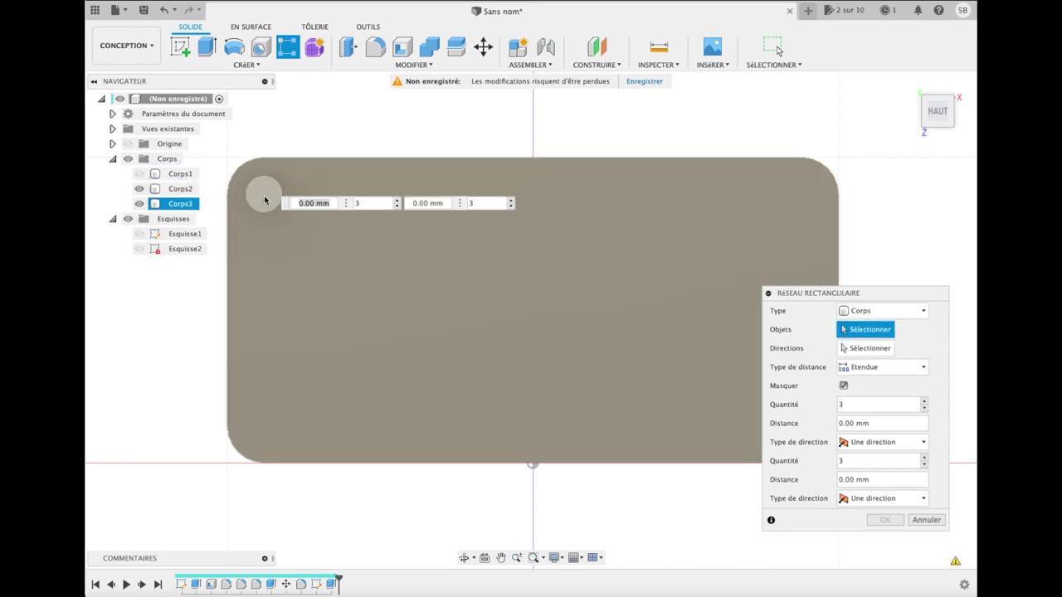
pyautogui.click(265, 198)
pyautogui.click(867, 348)
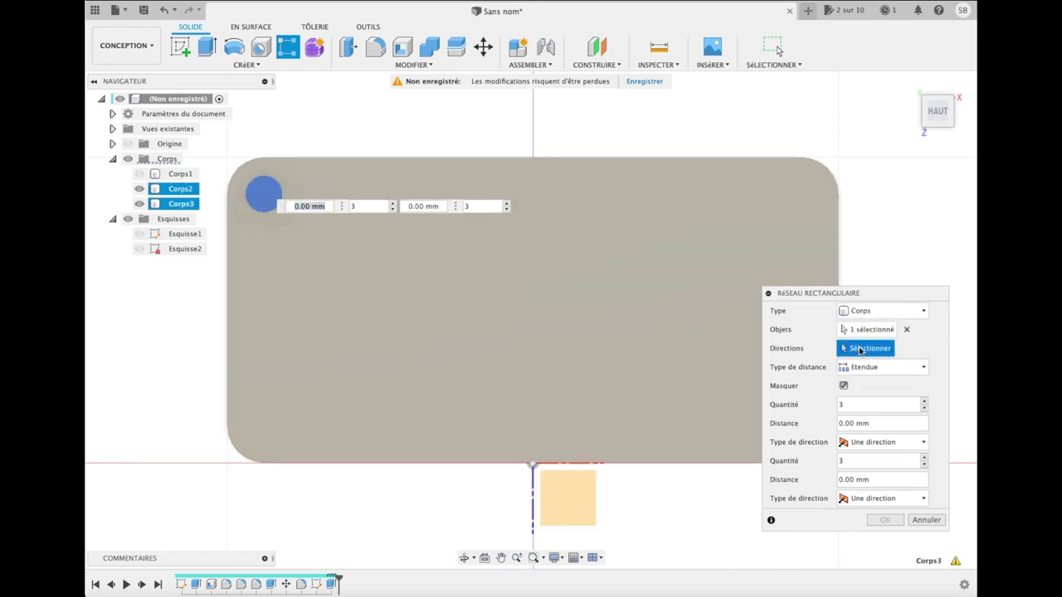
pyautogui.click(563, 469)
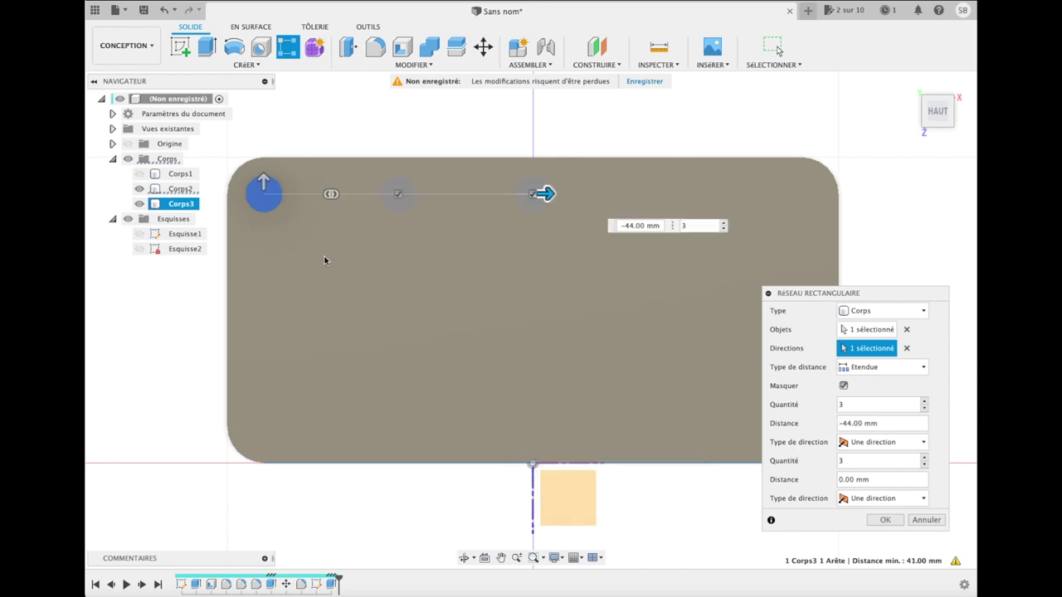
# Step: Spread the pattern to 5 rows and 7 columns across the plate, 87.412 × 37.664 mm
pyautogui.moveTo(264, 180); pyautogui.dragTo(276, 413)
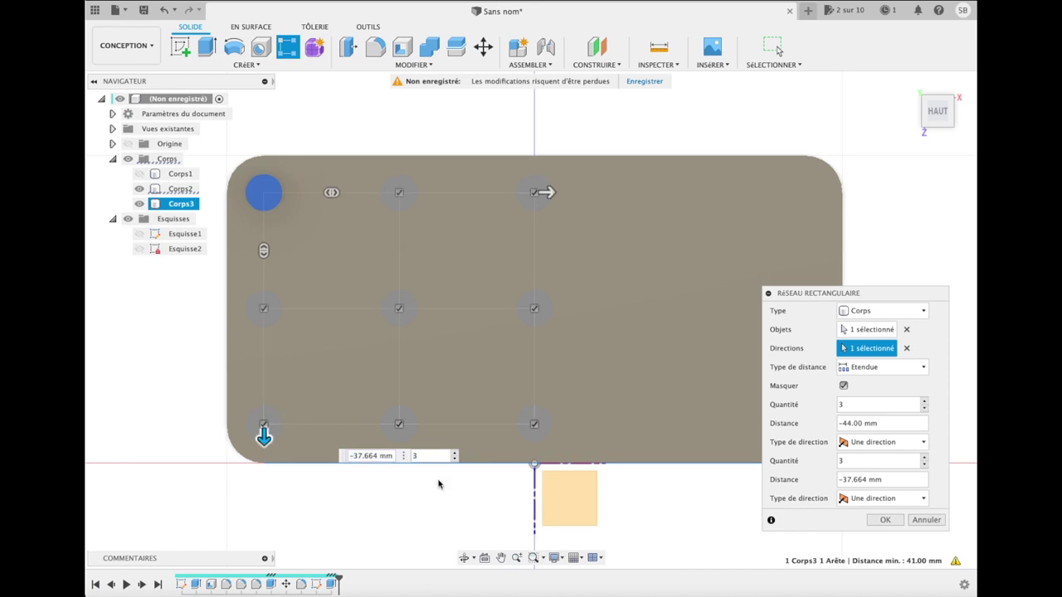
pyautogui.click(455, 453)
pyautogui.click(455, 453)
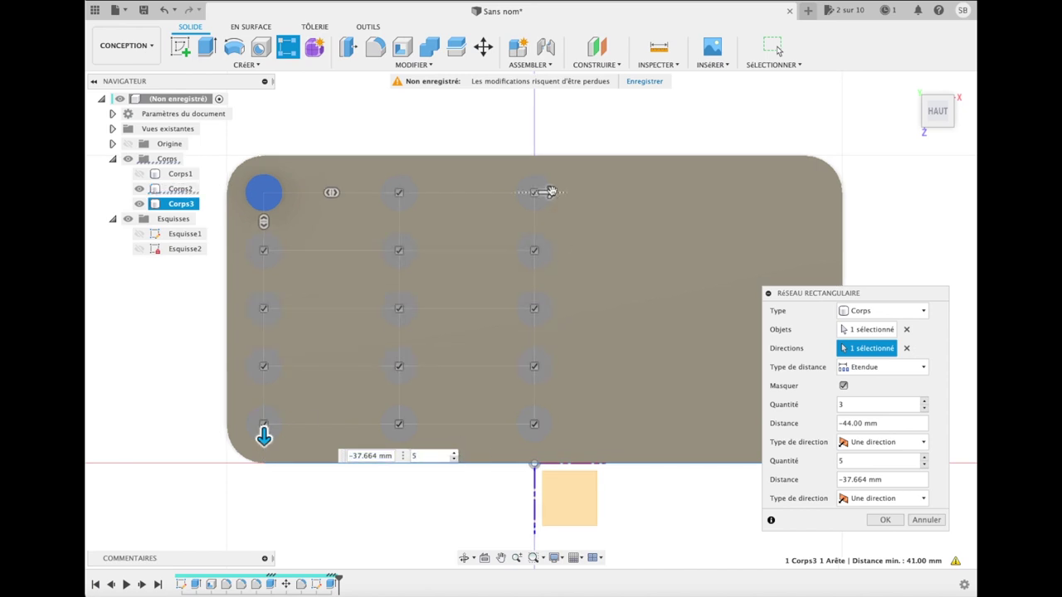
pyautogui.moveTo(551, 192); pyautogui.dragTo(813, 192)
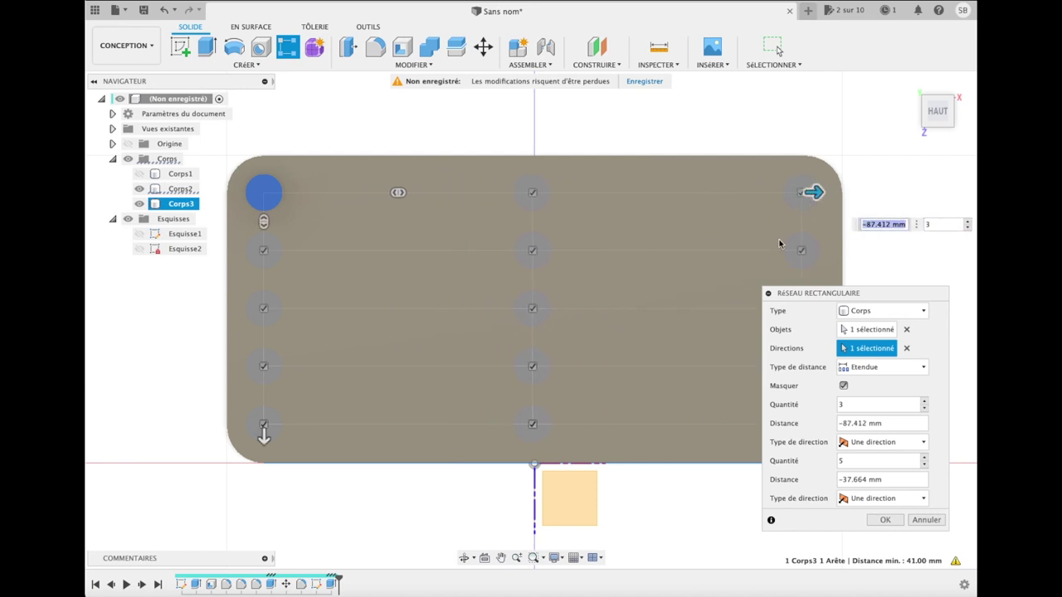
pyautogui.click(967, 221)
pyautogui.click(968, 222)
pyautogui.click(968, 221)
pyautogui.click(967, 222)
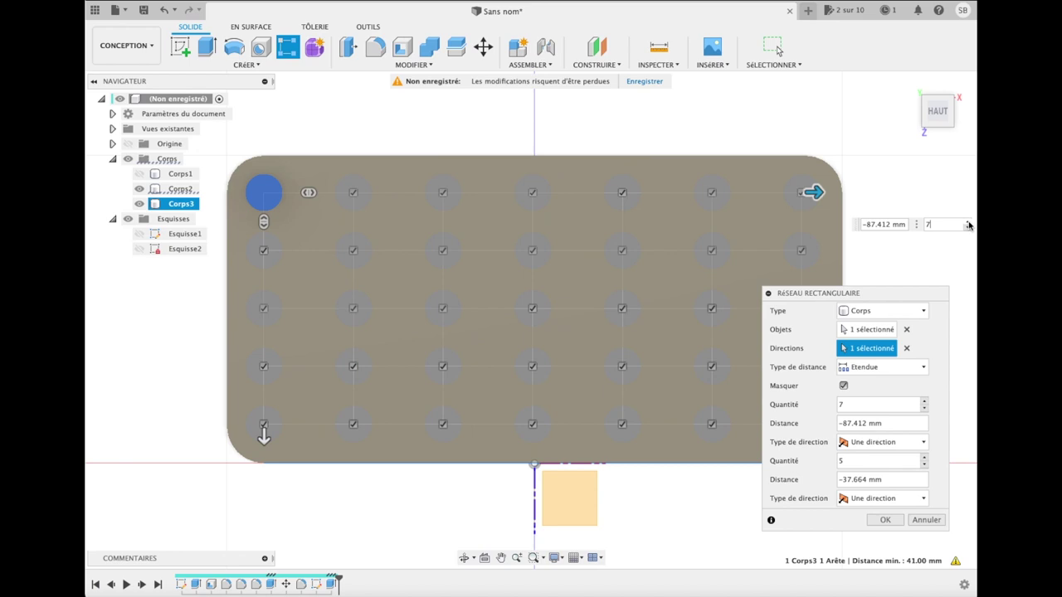
pyautogui.click(886, 519)
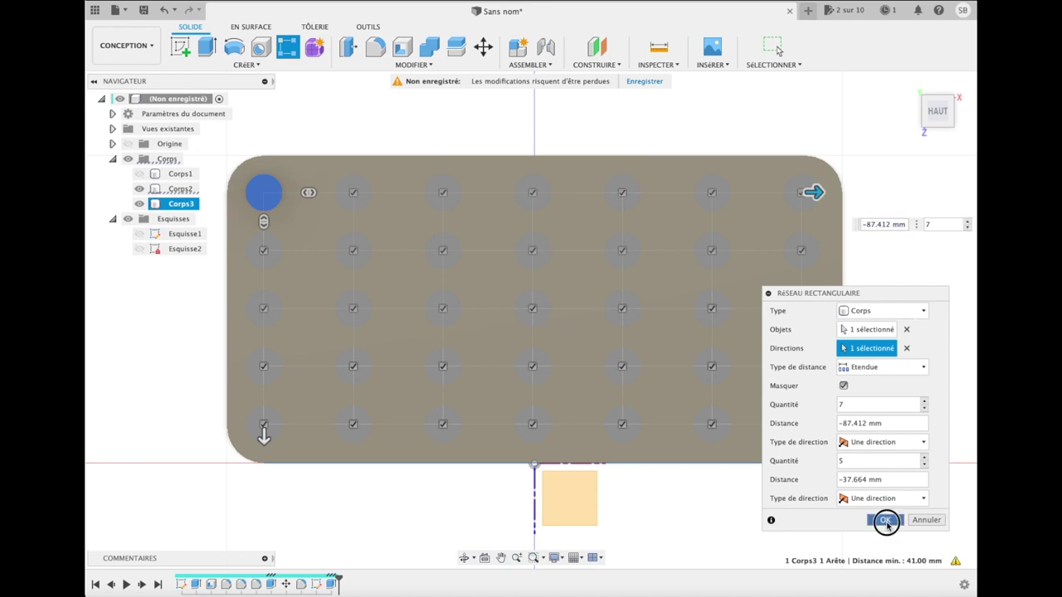
pyautogui.click(325, 432)
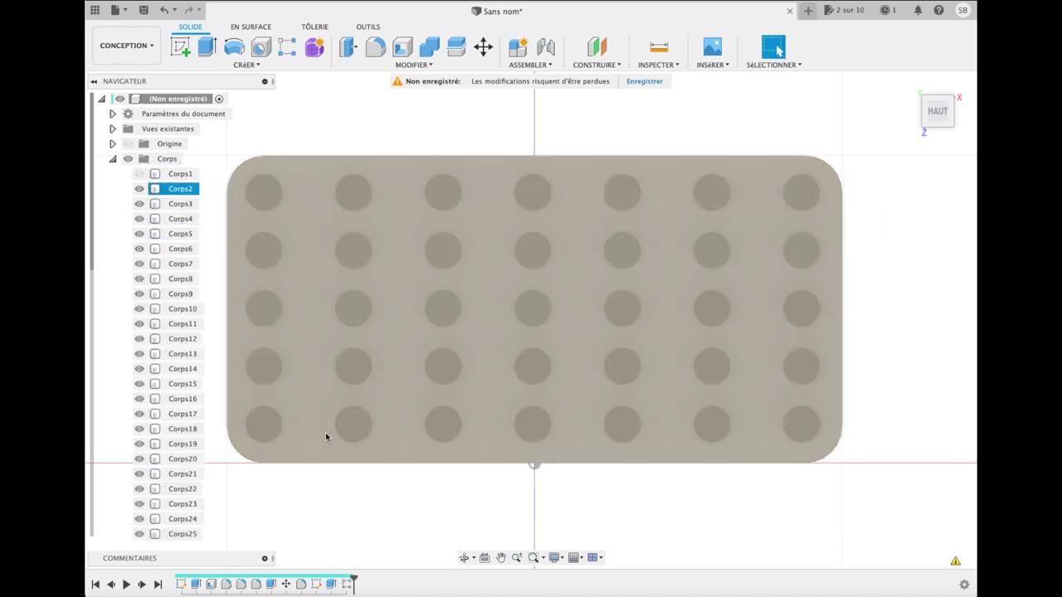
# Step: Combine with Couper, using Corps2 as target and all 35 cylinders as tool bodies
pyautogui.click(338, 170)
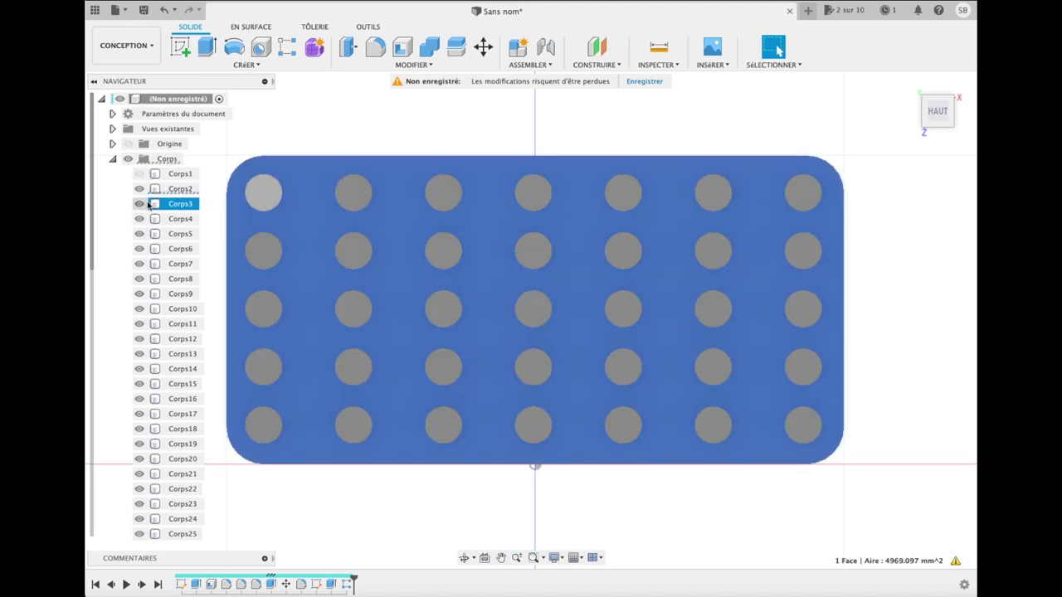
pyautogui.click(429, 47)
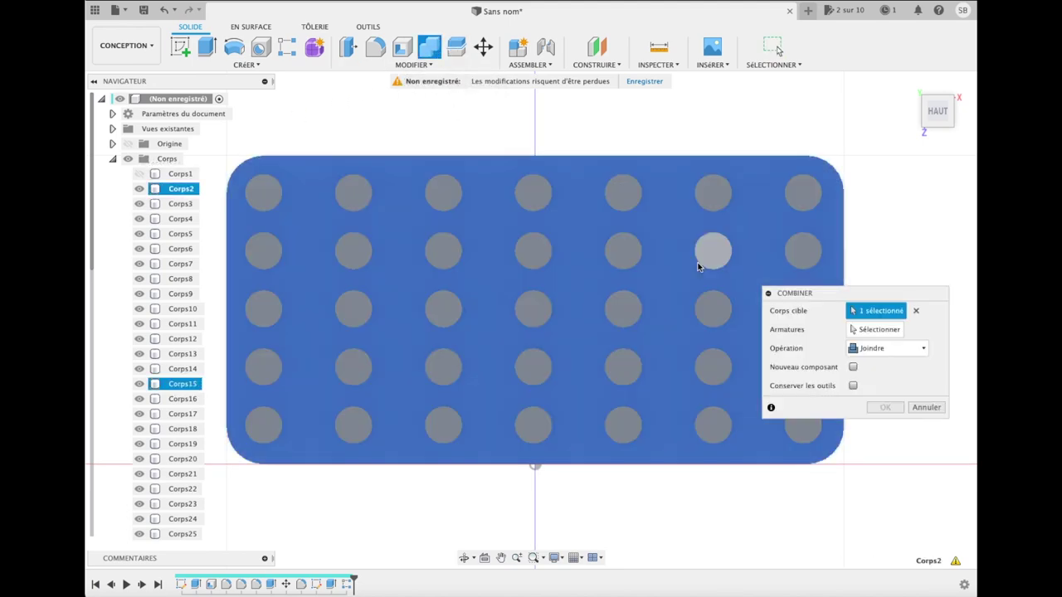
pyautogui.click(871, 330)
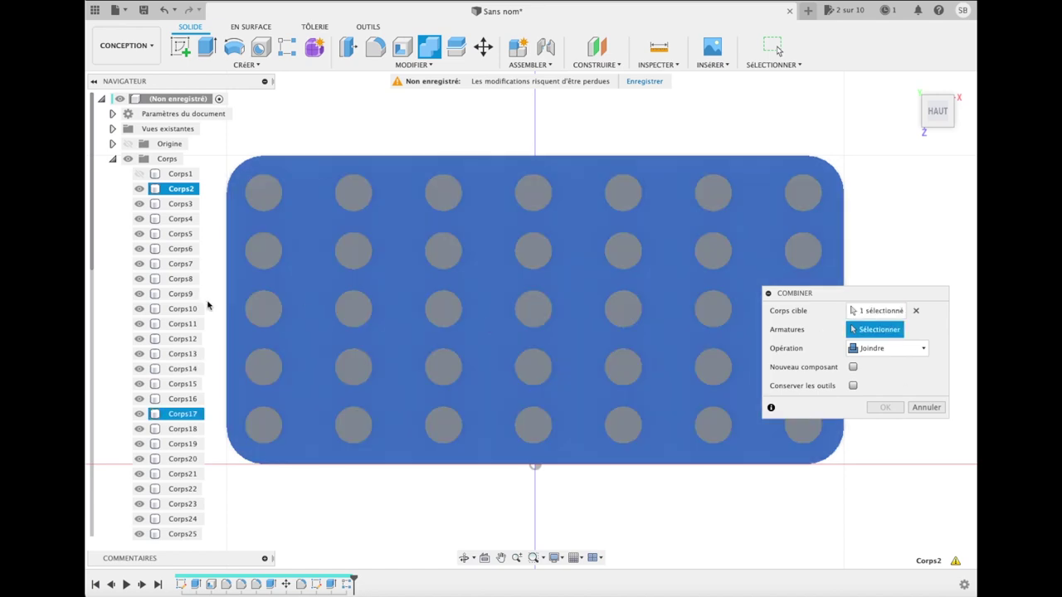
pyautogui.click(176, 204)
pyautogui.scroll(-1, 176, 355)
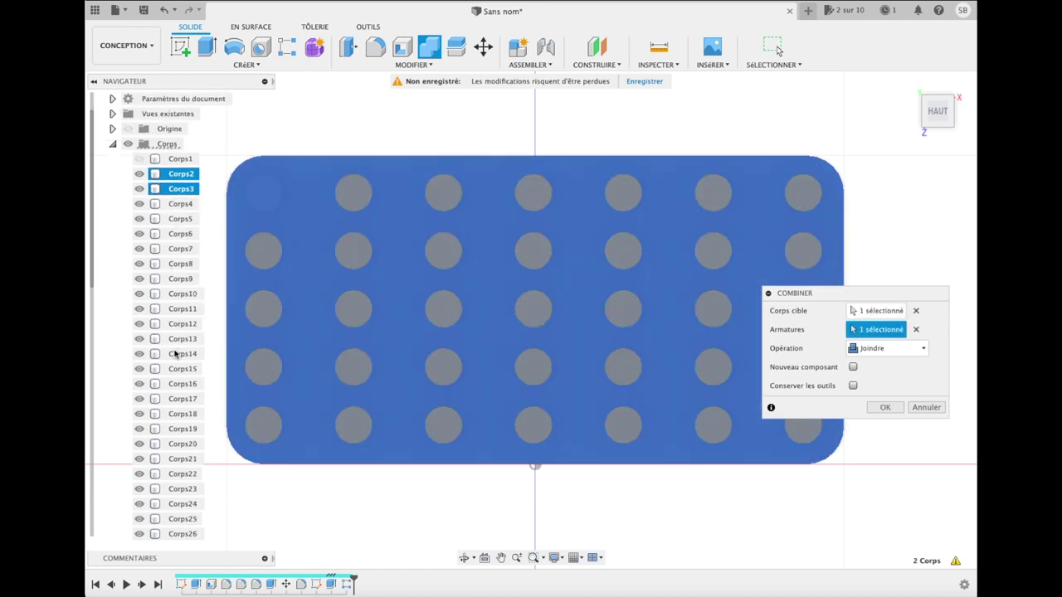
pyautogui.scroll(-5, 175, 354)
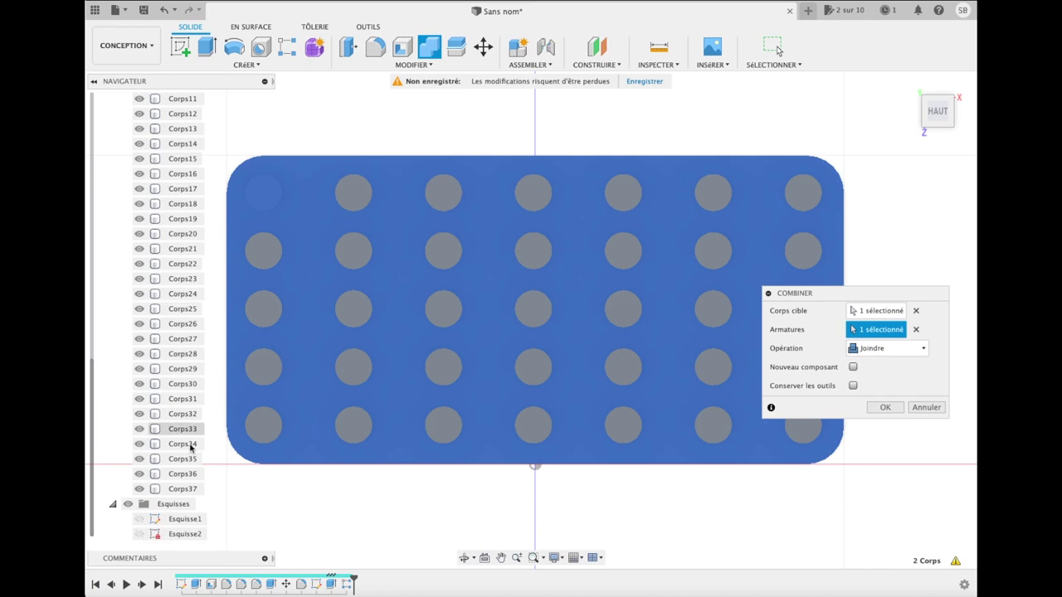
pyautogui.keyDown('shift'); pyautogui.click(200, 490); pyautogui.keyUp('shift')
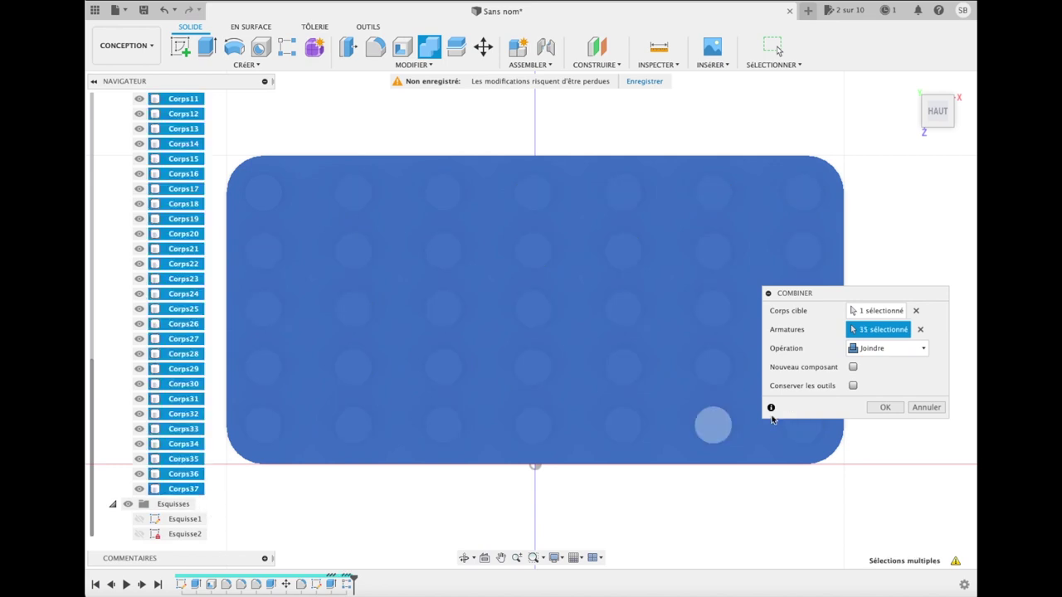
pyautogui.click(881, 350)
pyautogui.click(875, 379)
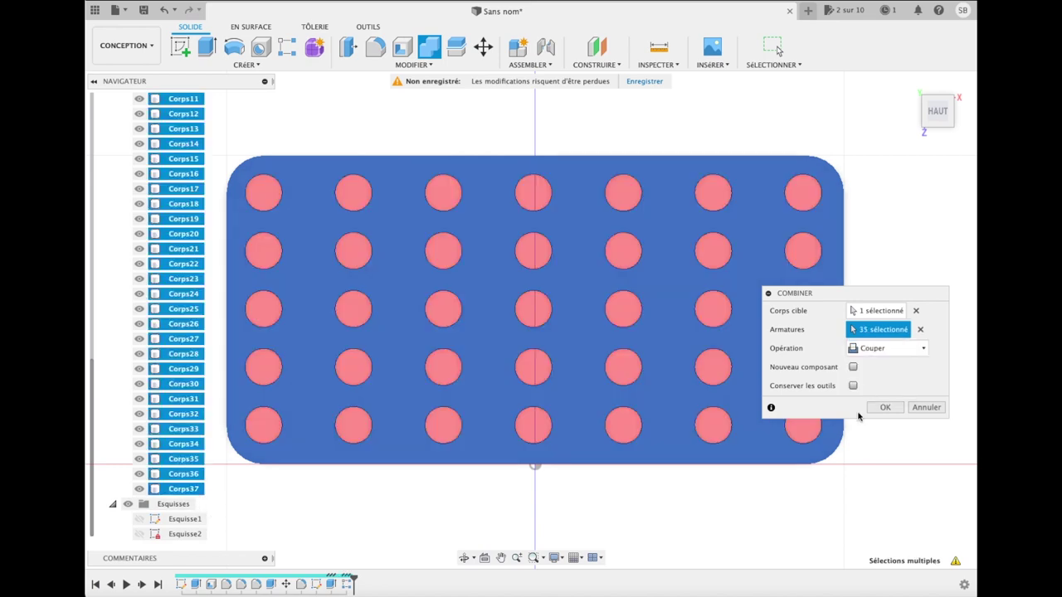
pyautogui.click(886, 408)
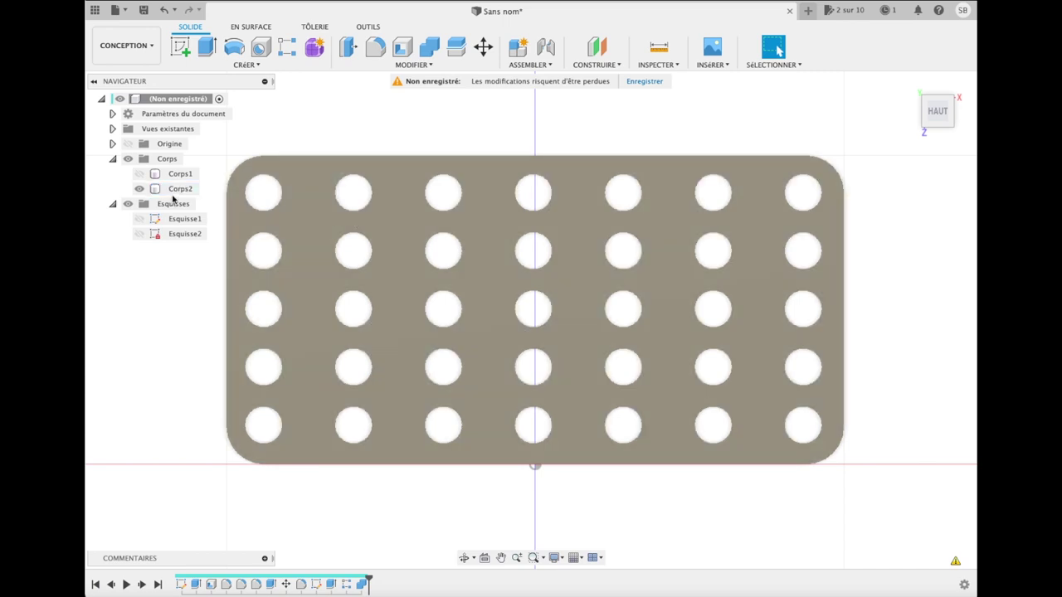
pyautogui.click(139, 174)
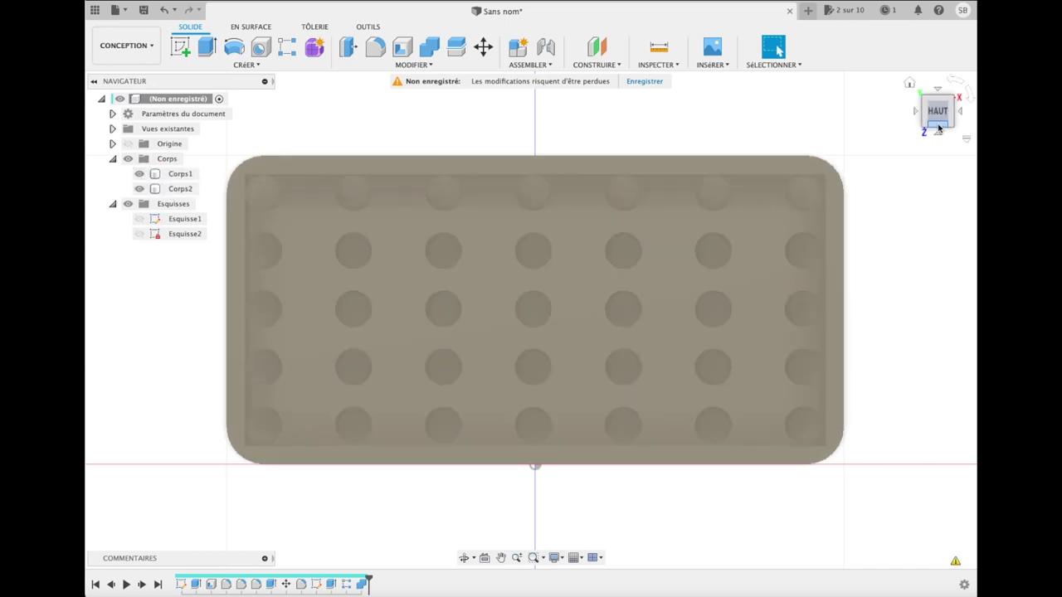
# Step: Tilt, lower and nudge the perforated plate Corps2 into a slope inside the box
pyautogui.click(938, 137)
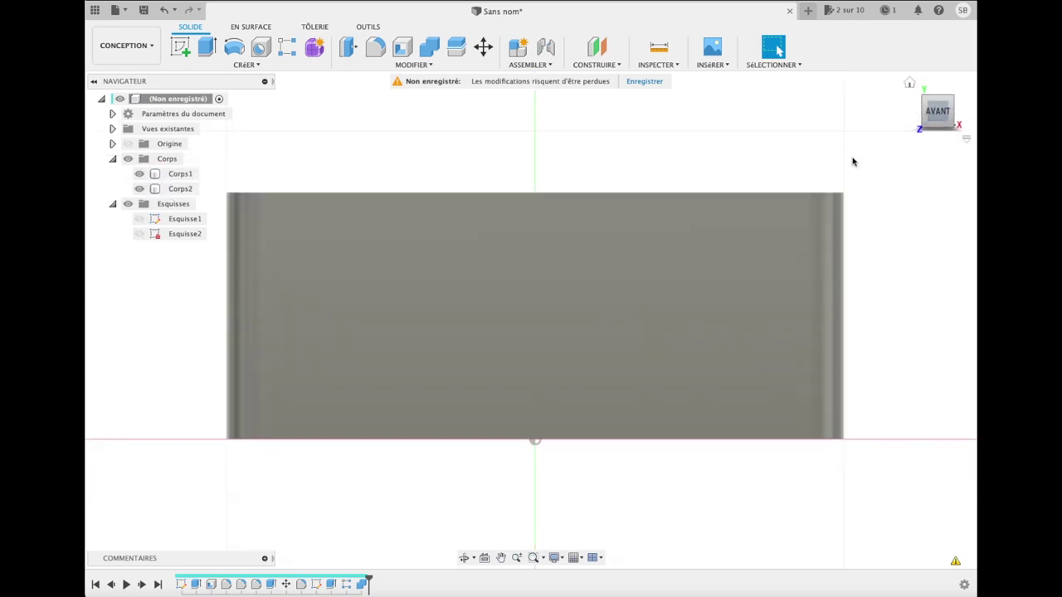
pyautogui.click(177, 189)
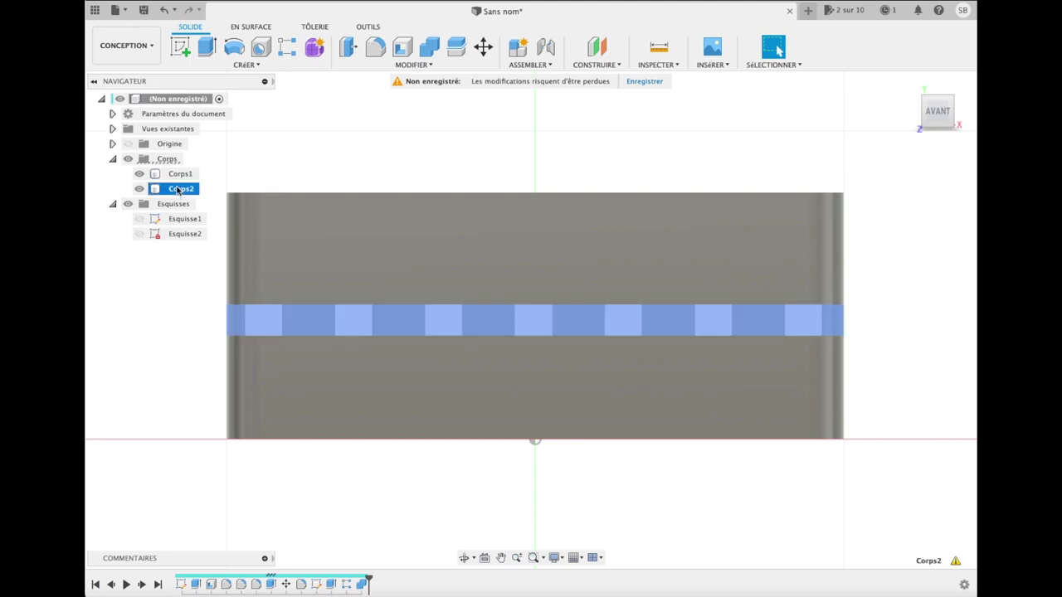
pyautogui.press('m')
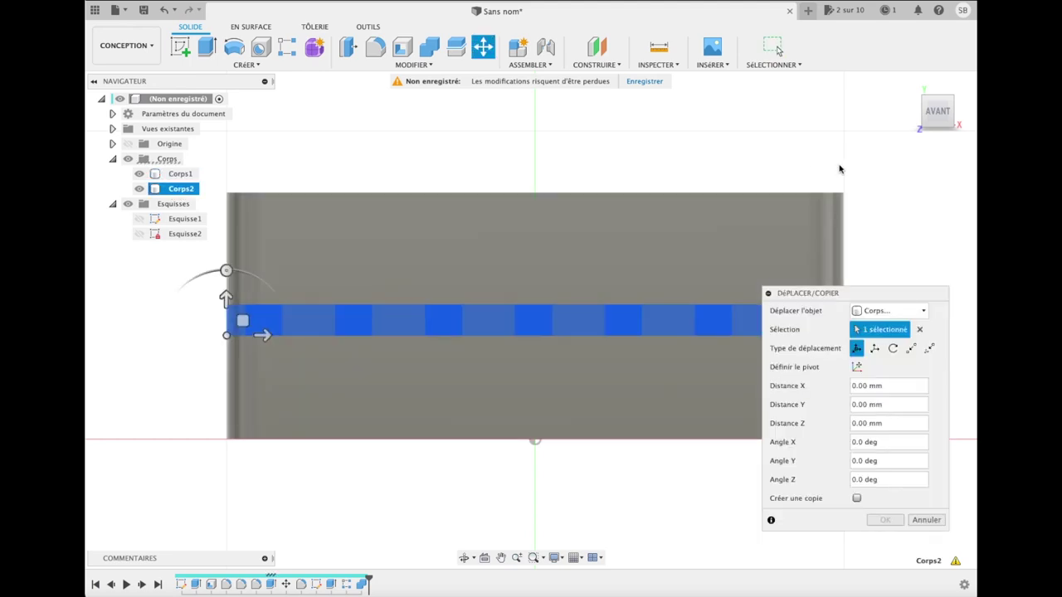
pyautogui.moveTo(873, 290); pyautogui.dragTo(504, 338)
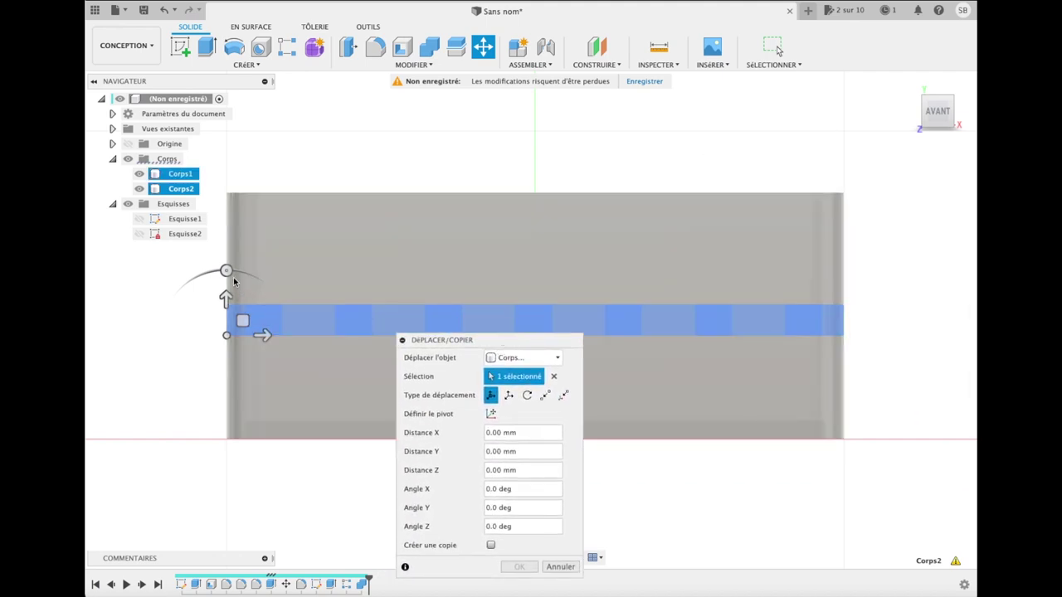
pyautogui.moveTo(225, 270); pyautogui.dragTo(219, 271)
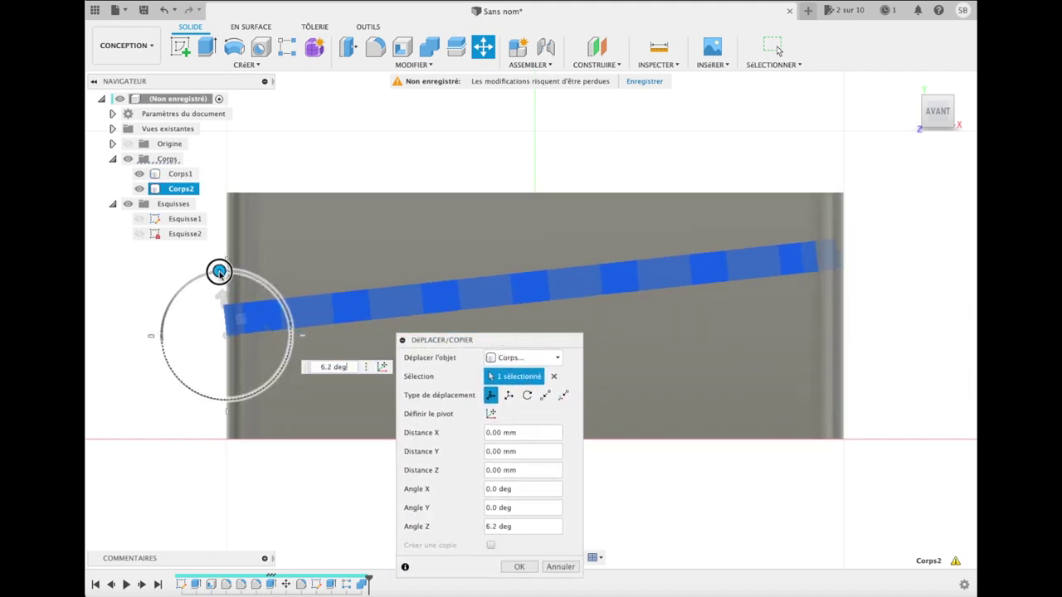
pyautogui.moveTo(270, 333); pyautogui.dragTo(273, 332)
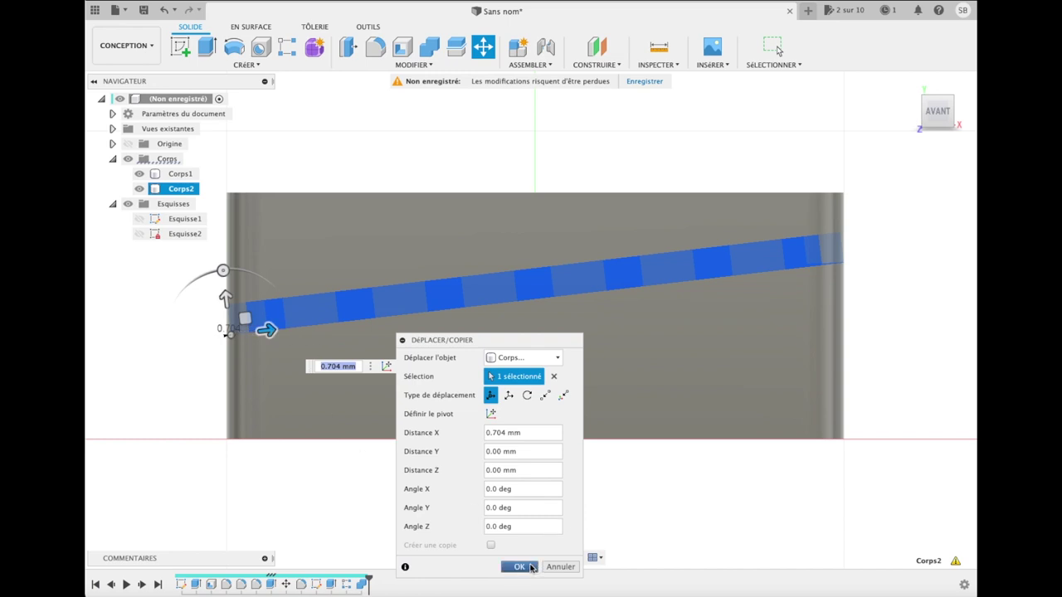
pyautogui.moveTo(225, 297); pyautogui.dragTo(224, 313)
pyautogui.moveTo(224, 319); pyautogui.dragTo(223, 323)
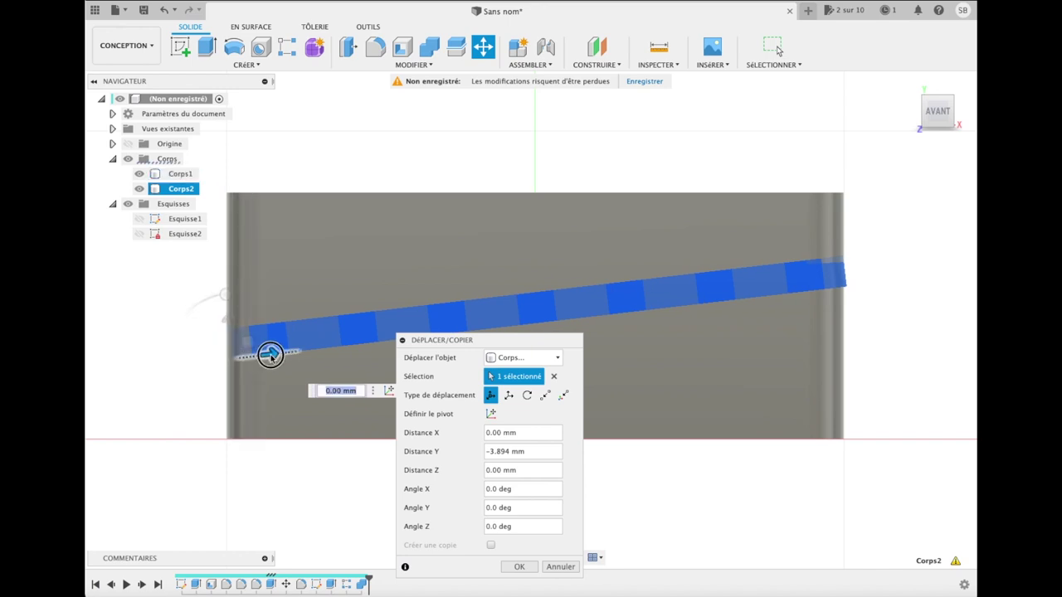
pyautogui.moveTo(272, 357); pyautogui.dragTo(268, 355)
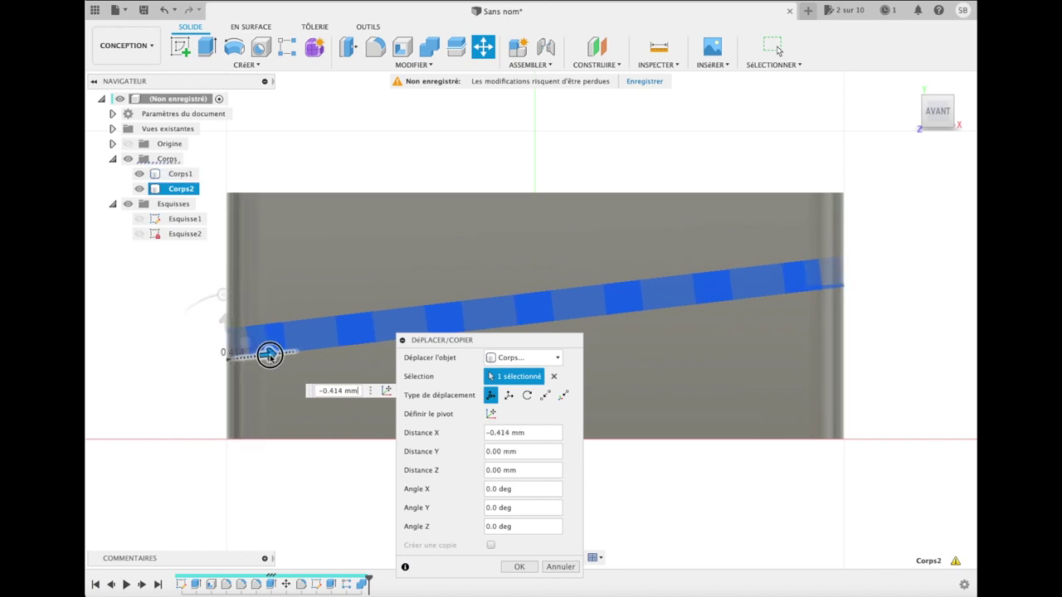
pyautogui.moveTo(269, 355); pyautogui.dragTo(268, 356)
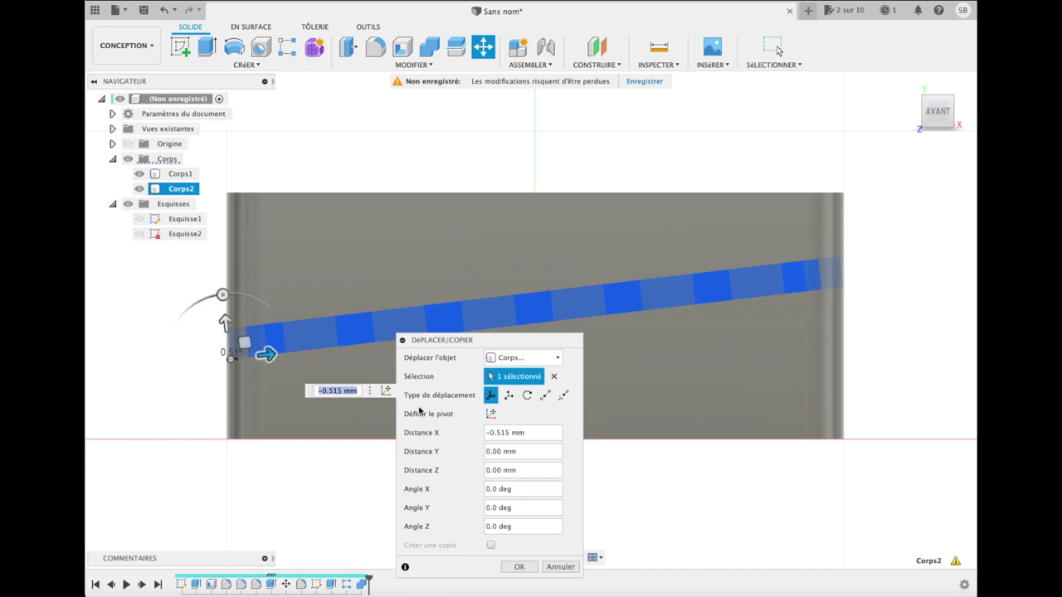
pyautogui.click(518, 567)
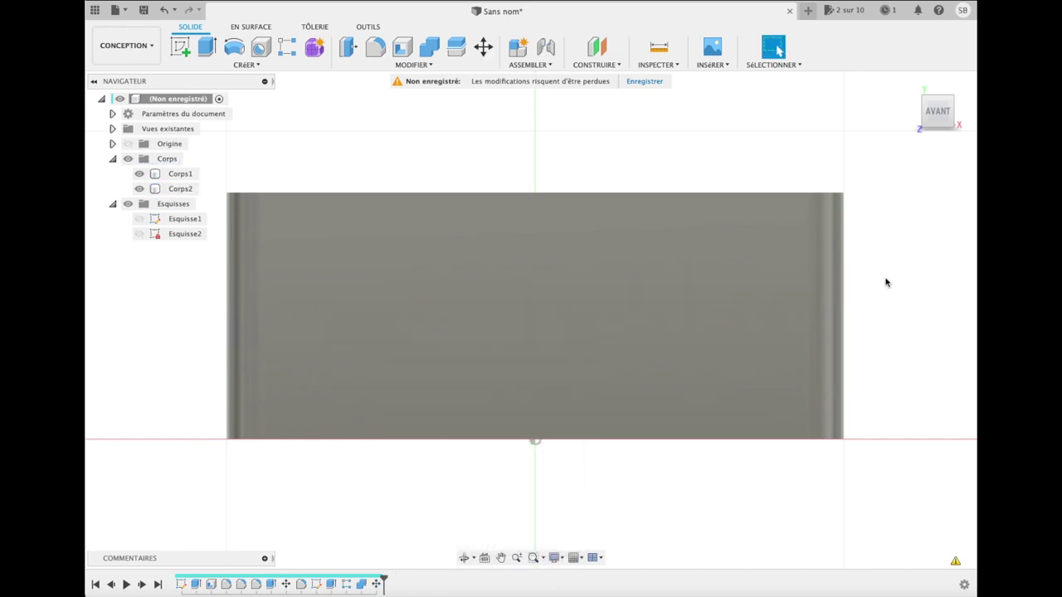
# Step: Return to the front view and hide the slanted Corps2 body
pyautogui.moveTo(950, 113)
pyautogui.mouseDown()
pyautogui.moveTo(966, 189)
pyautogui.moveTo(927, 134)
pyautogui.moveTo(965, 110)
pyautogui.moveTo(926, 133)
pyautogui.moveTo(947, 170)
pyautogui.moveTo(951, 116)
pyautogui.mouseUp()
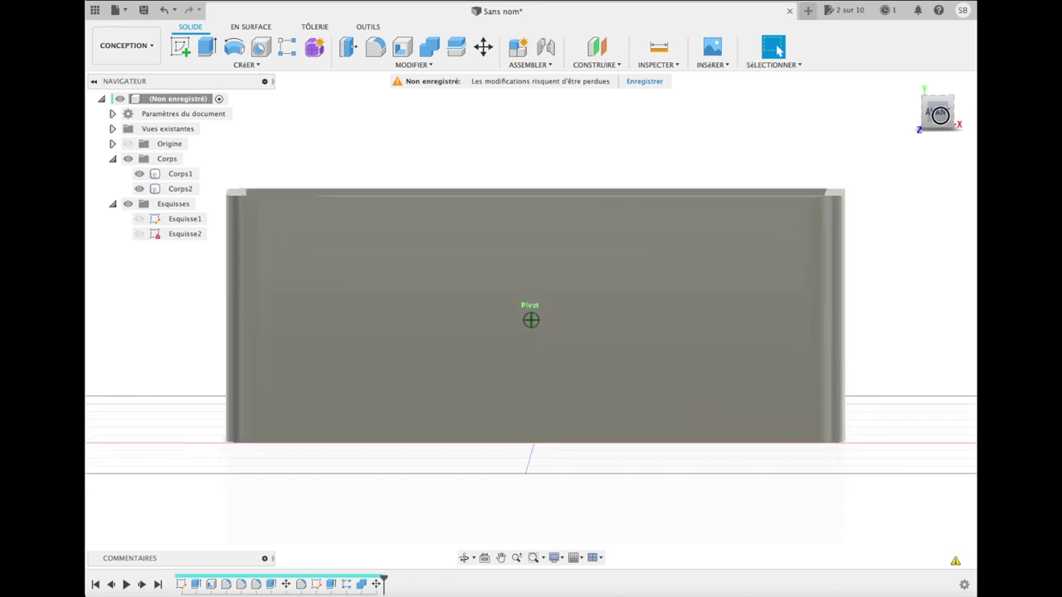
pyautogui.moveTo(951, 117); pyautogui.dragTo(936, 141)
pyautogui.click(941, 122)
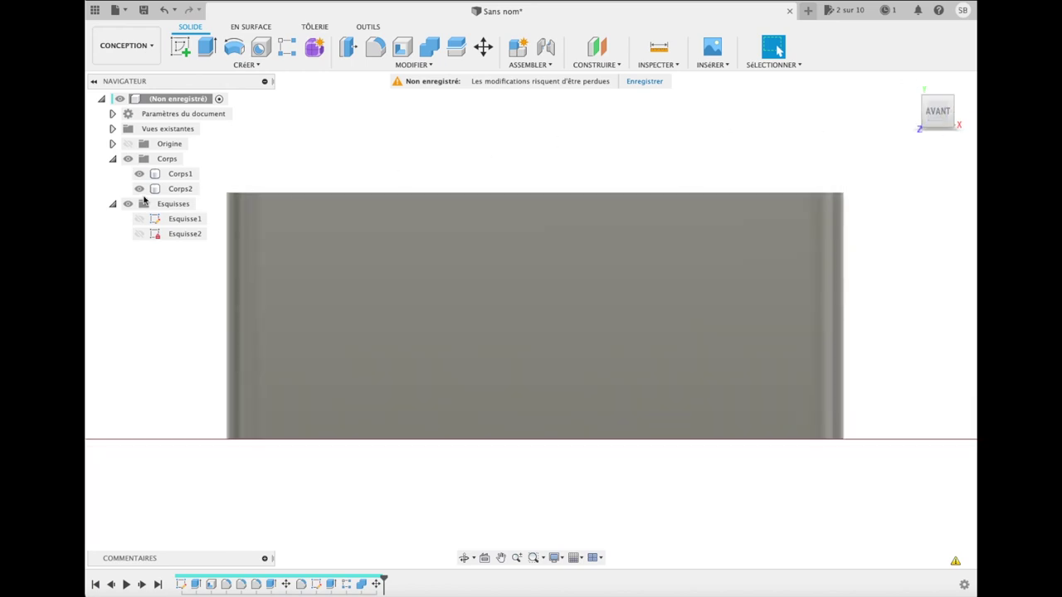
pyautogui.click(138, 192)
pyautogui.click(139, 190)
# Step: Show the Esquisse1 sketch outline and view the box from the top
pyautogui.click(272, 235)
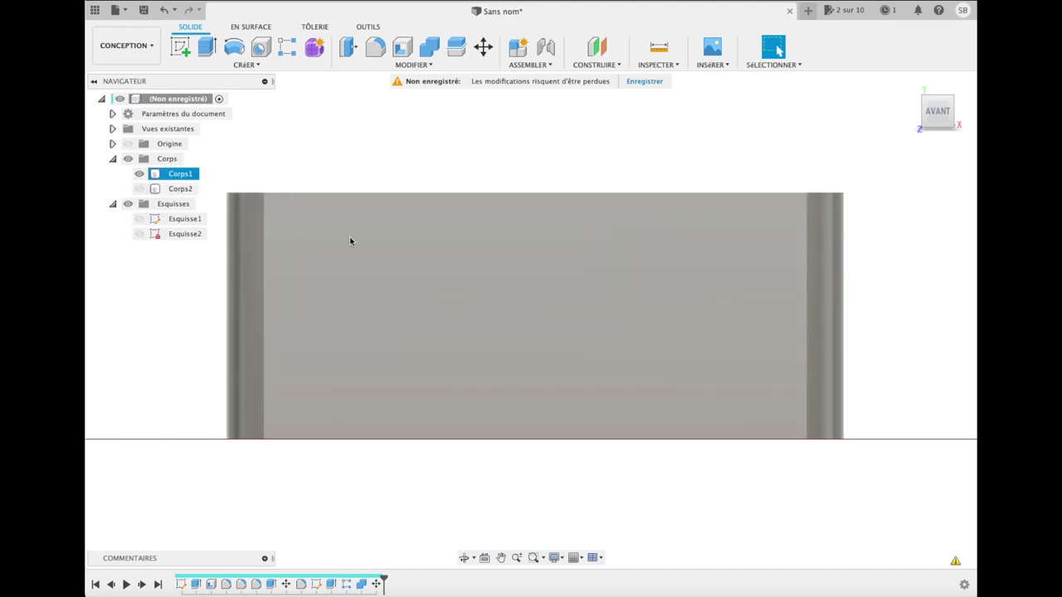
pyautogui.click(153, 234)
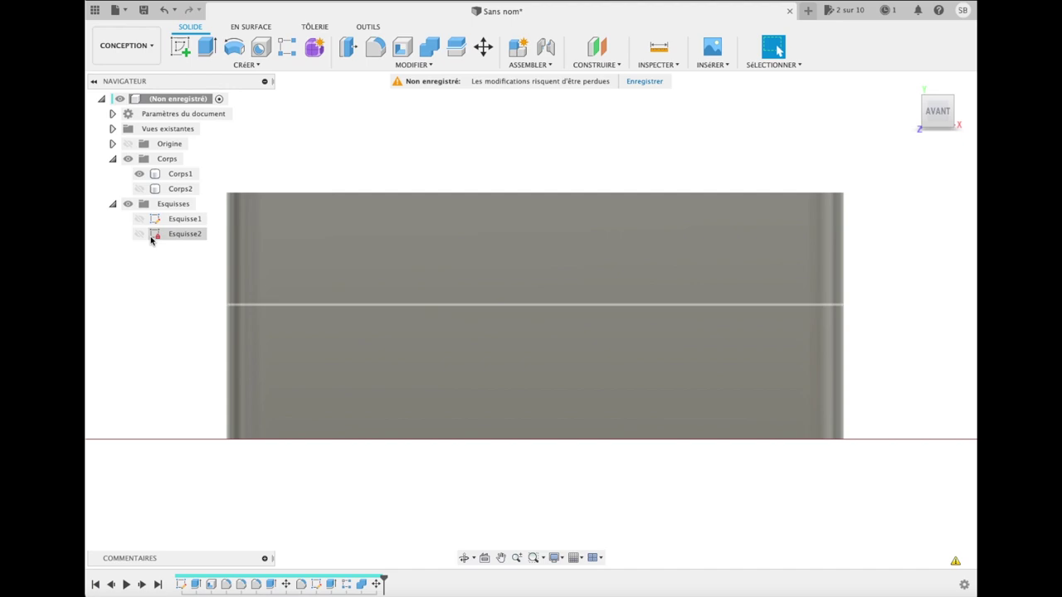
pyautogui.click(139, 235)
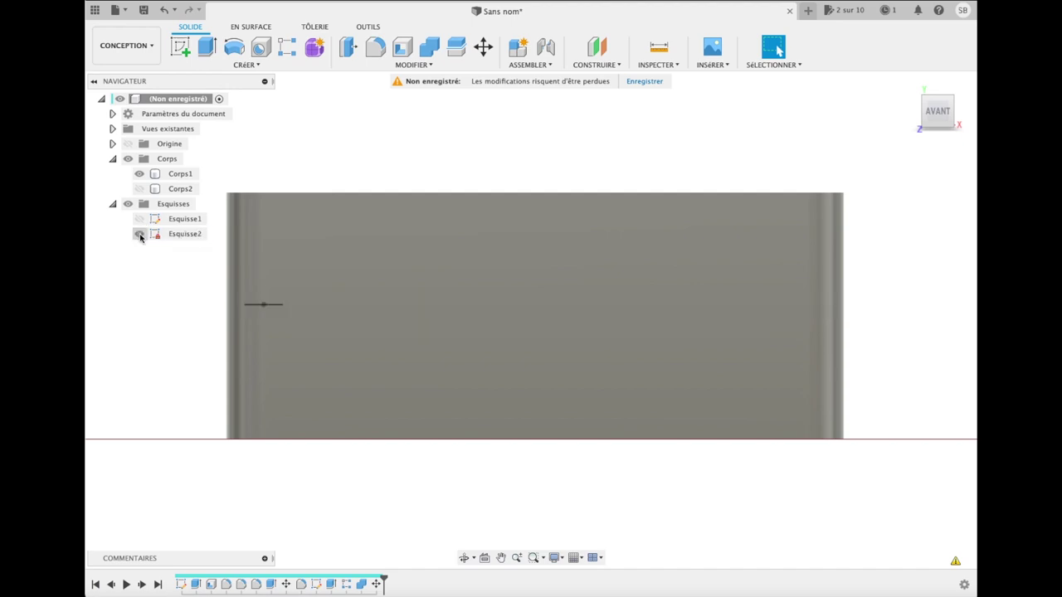
pyautogui.click(139, 235)
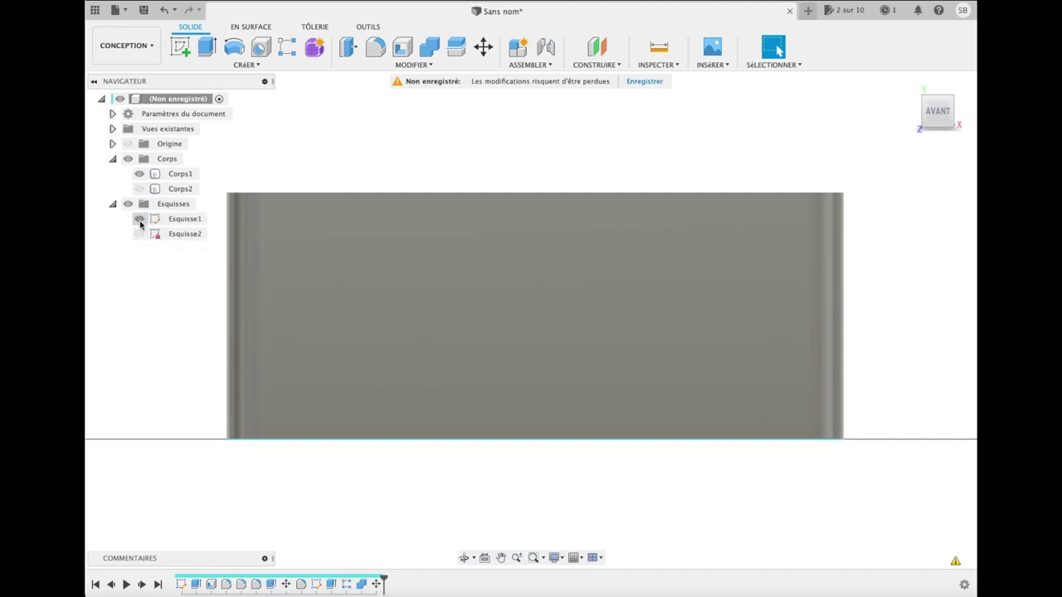
pyautogui.click(446, 222)
pyautogui.click(853, 173)
pyautogui.moveTo(936, 110)
pyautogui.mouseDown()
pyautogui.moveTo(937, 194)
pyautogui.moveTo(938, 179)
pyautogui.mouseUp()
pyautogui.click(936, 113)
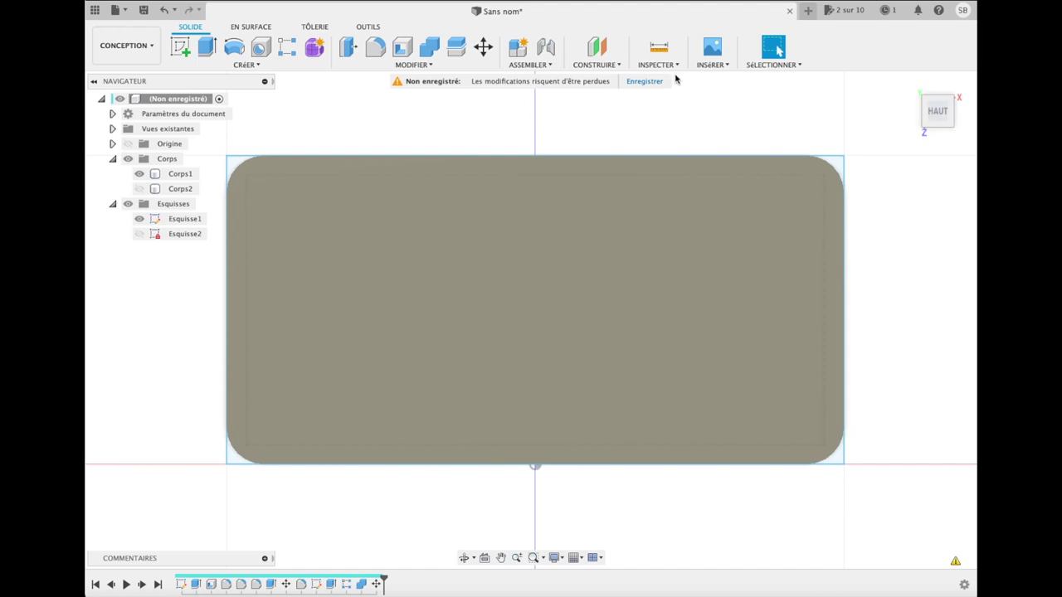
# Step: Extrude the box's 4136 mm² inner floor face 3 mm as a new body
pyautogui.click(481, 238)
pyautogui.press('e')
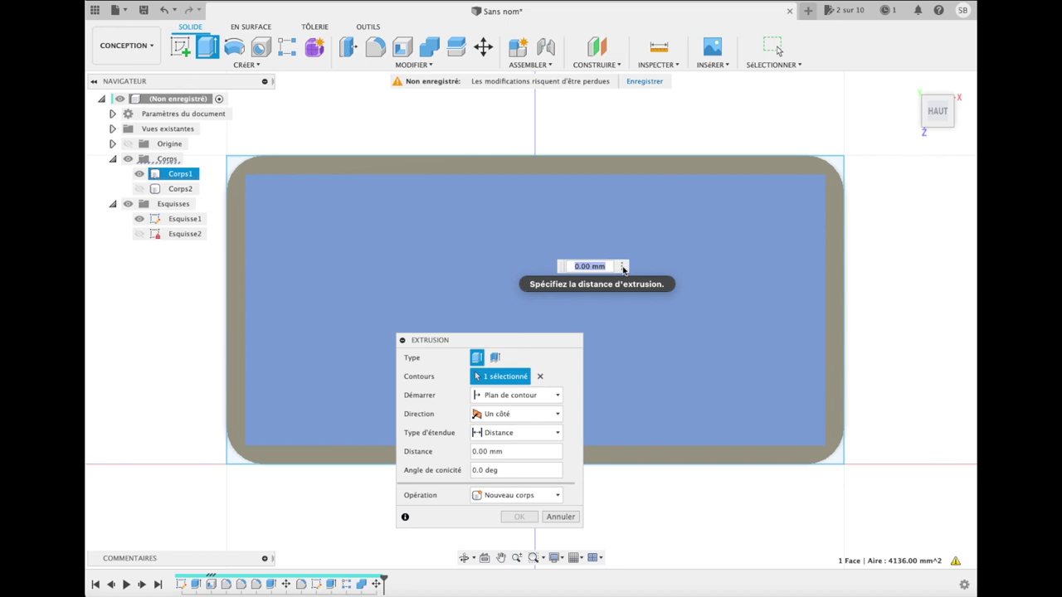
pyautogui.click(623, 267)
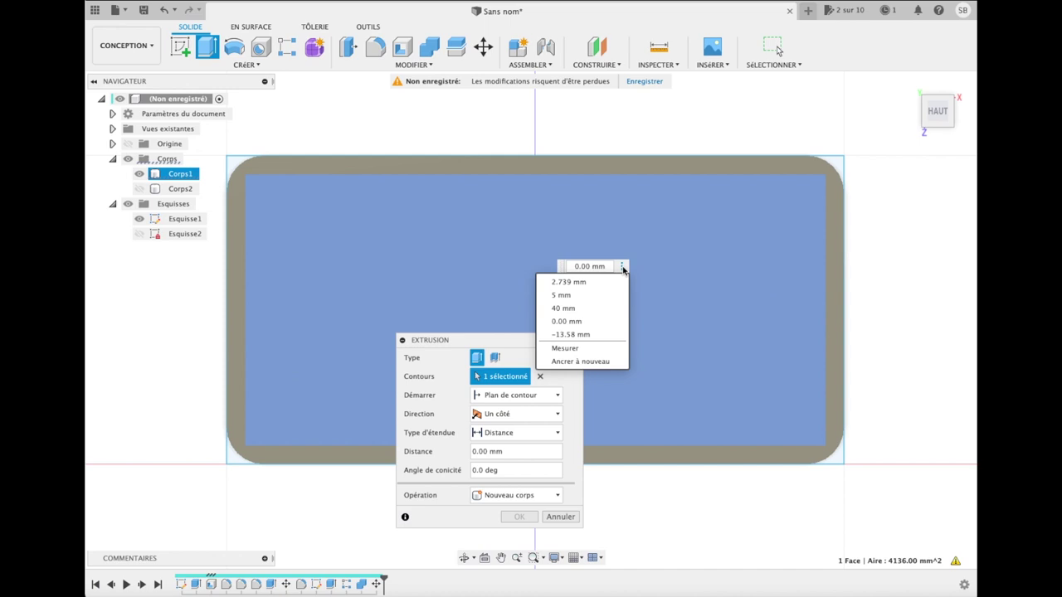
pyautogui.click(611, 270)
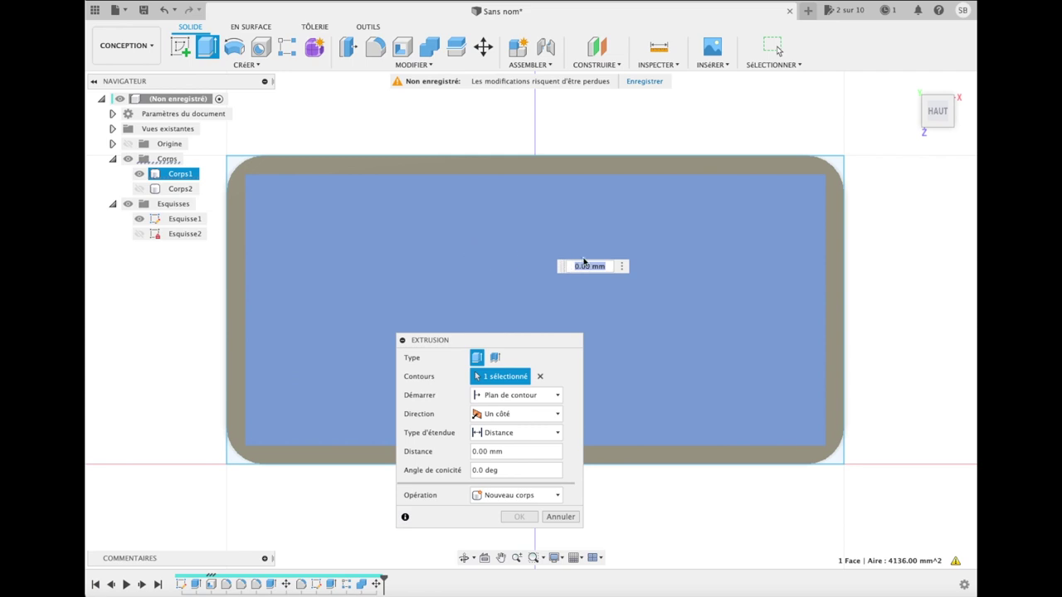
pyautogui.click(583, 264)
pyautogui.write('3')
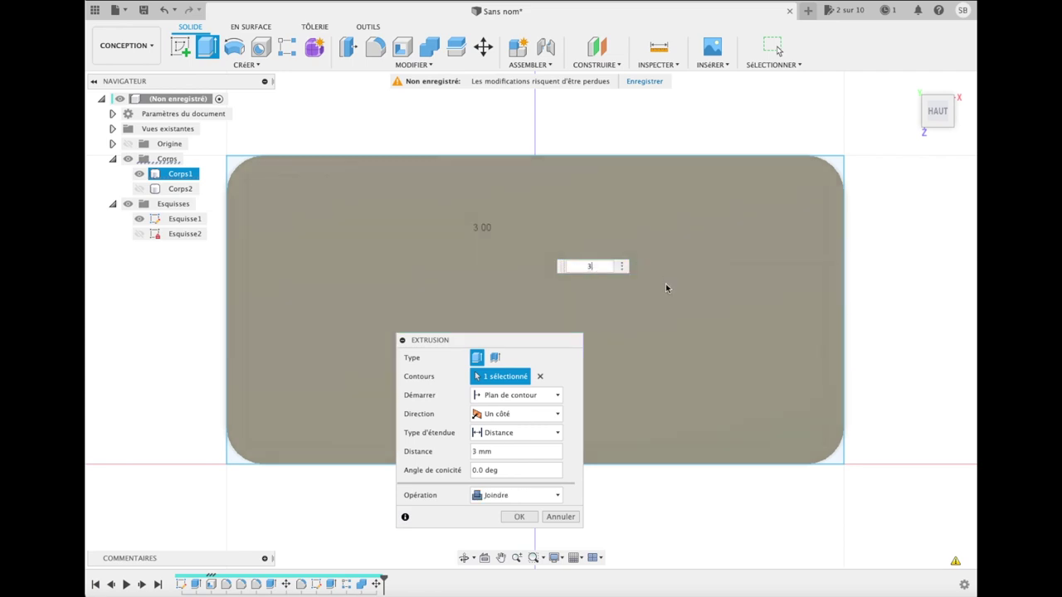
pyautogui.click(531, 495)
pyautogui.click(539, 551)
pyautogui.click(526, 517)
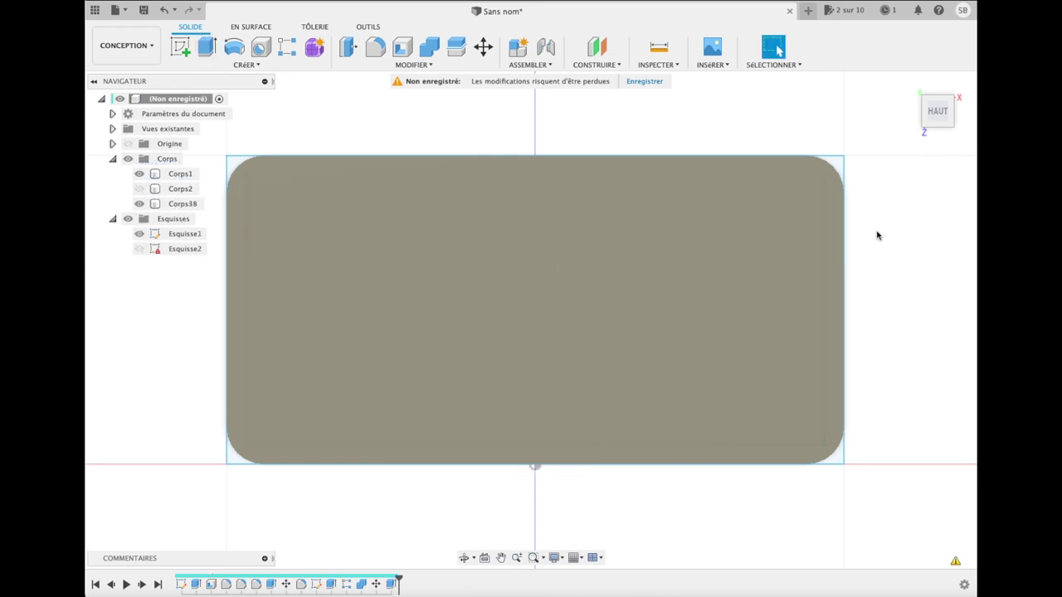
# Step: Hide Esquisse1, then move Corps38 upward inside the box in the front view
pyautogui.click(910, 86)
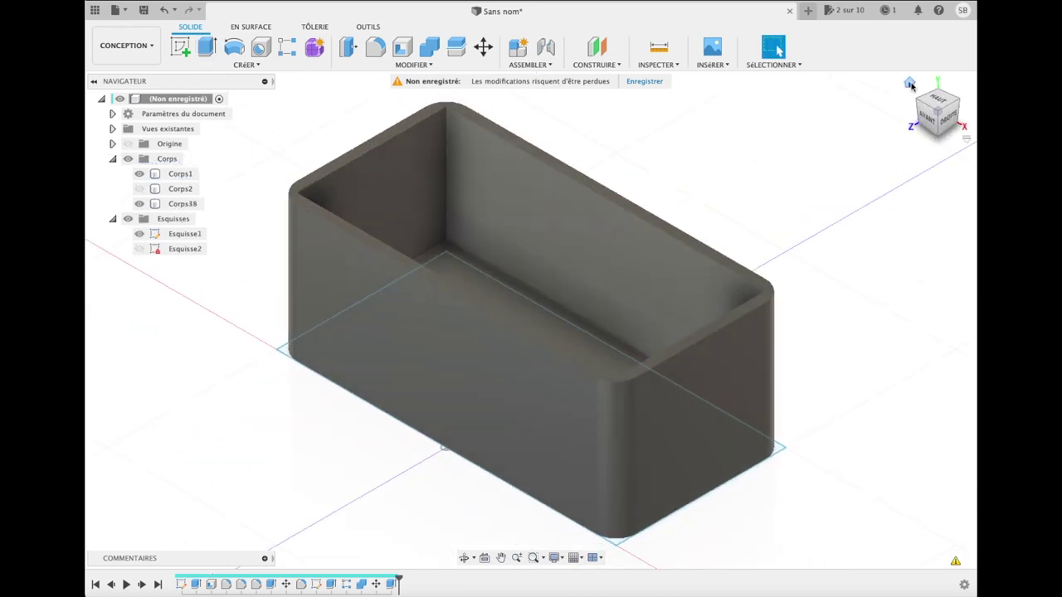
pyautogui.click(139, 236)
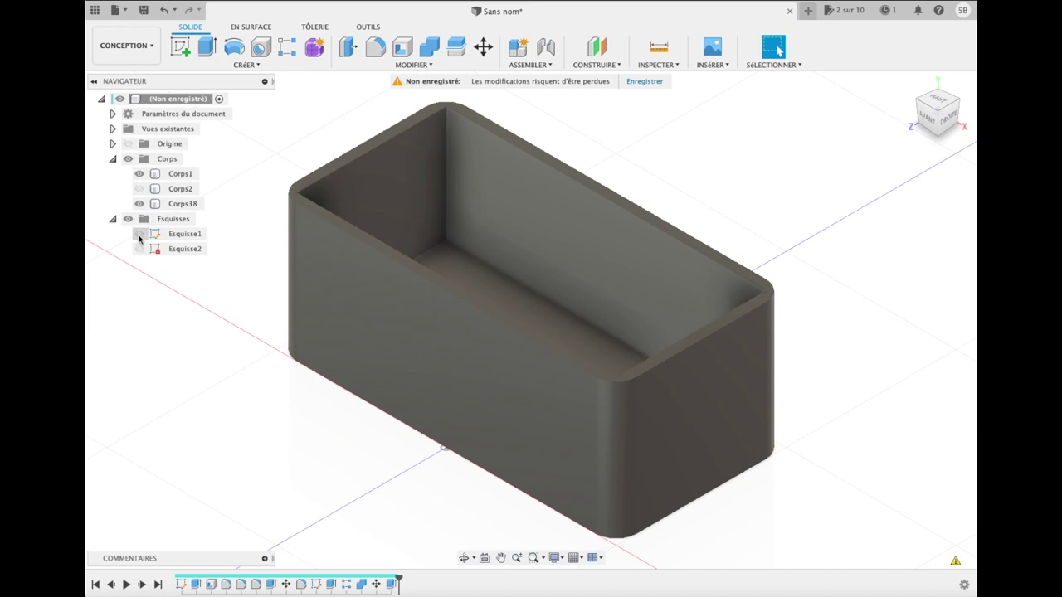
pyautogui.click(181, 204)
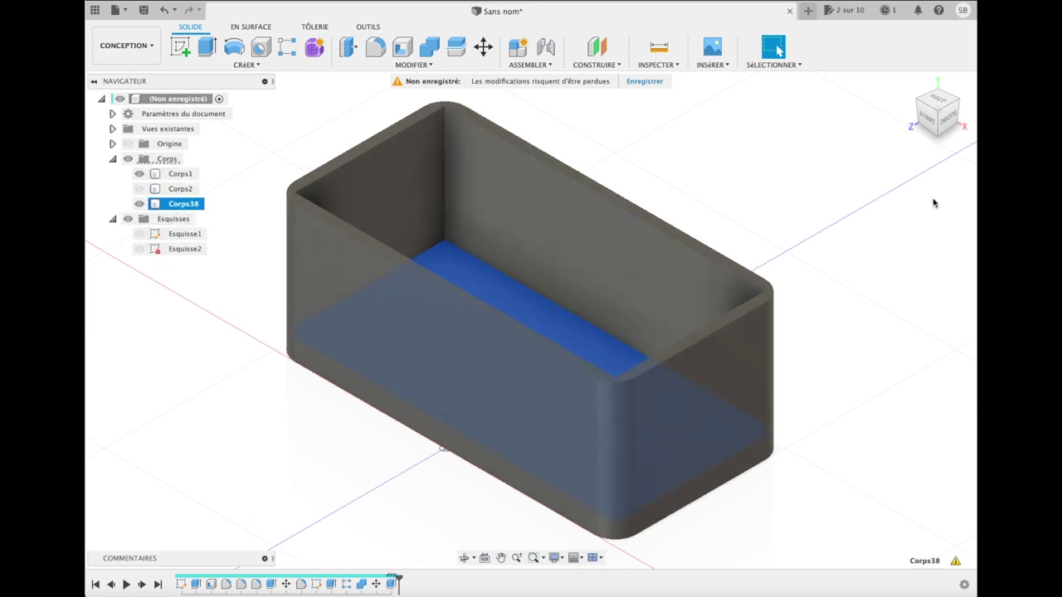
pyautogui.click(928, 120)
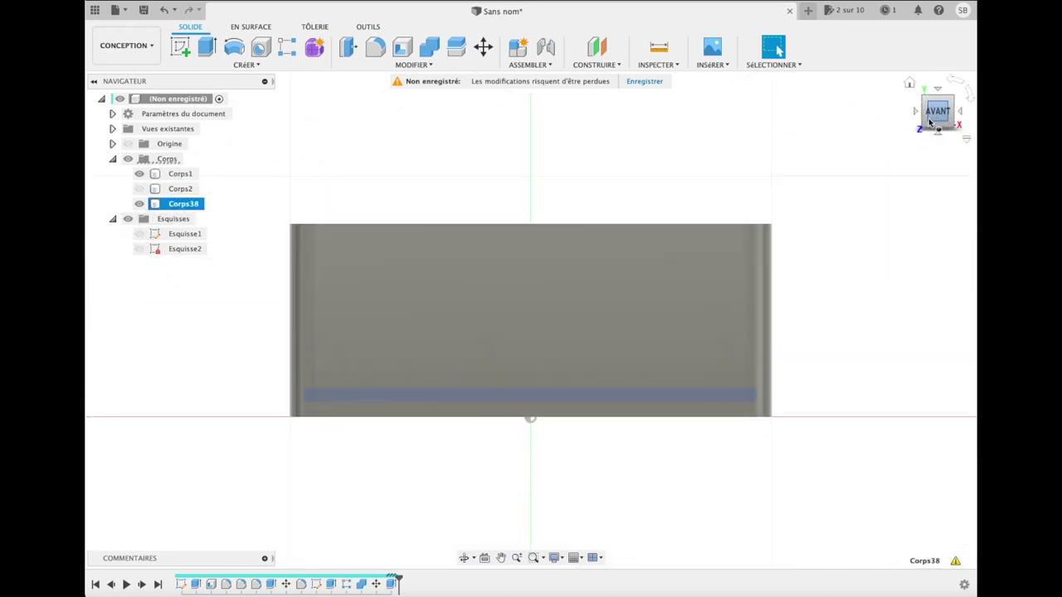
pyautogui.press('m')
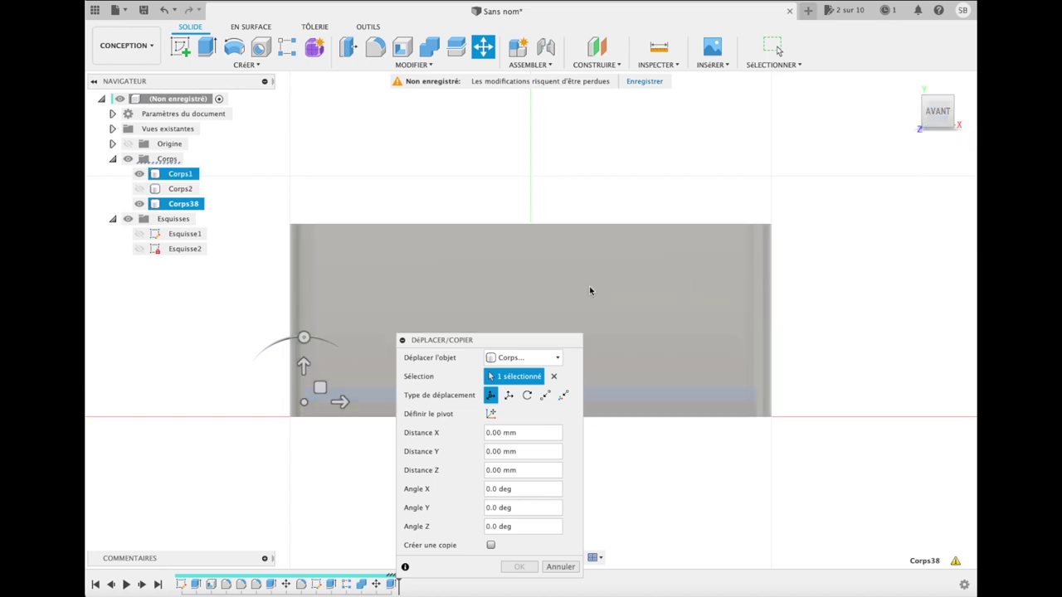
pyautogui.moveTo(526, 341); pyautogui.dragTo(880, 311)
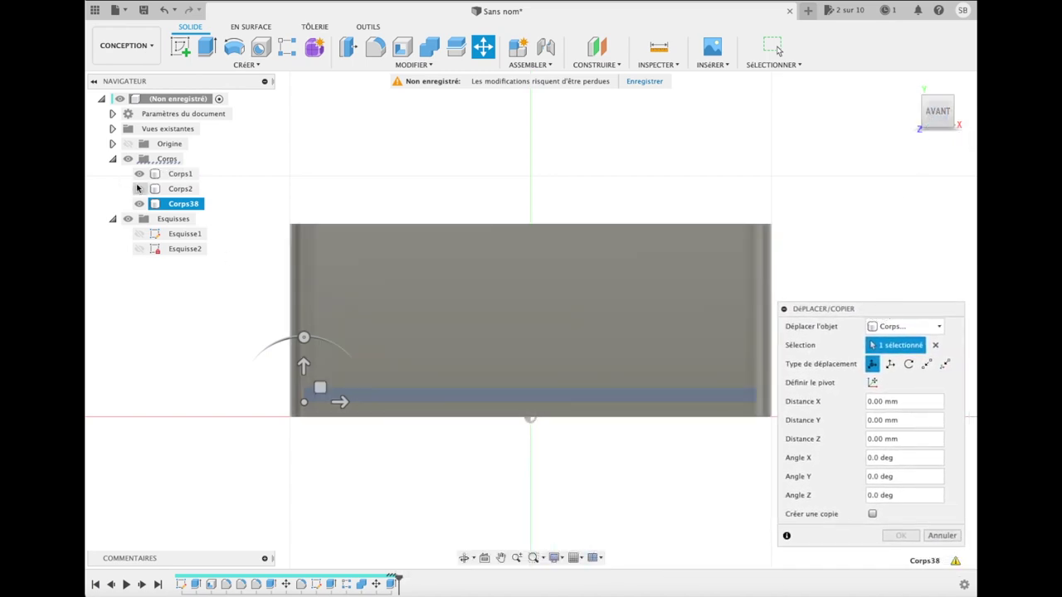
pyautogui.click(138, 188)
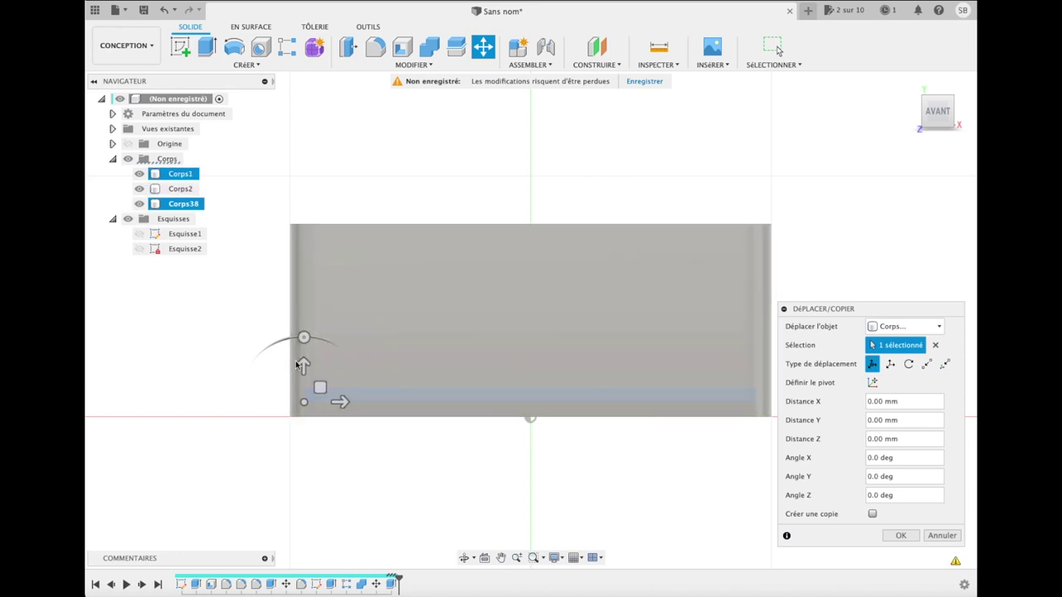
pyautogui.moveTo(304, 366); pyautogui.dragTo(303, 346)
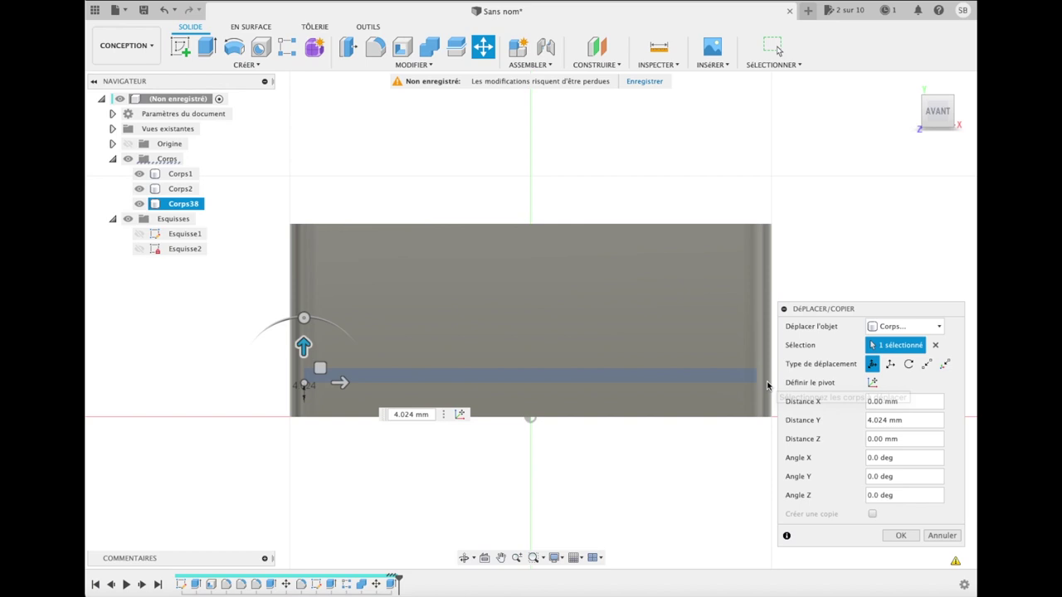
# Step: Rotate the Corps38 slab to 7.9° about Z and apply the move
pyautogui.click(306, 319)
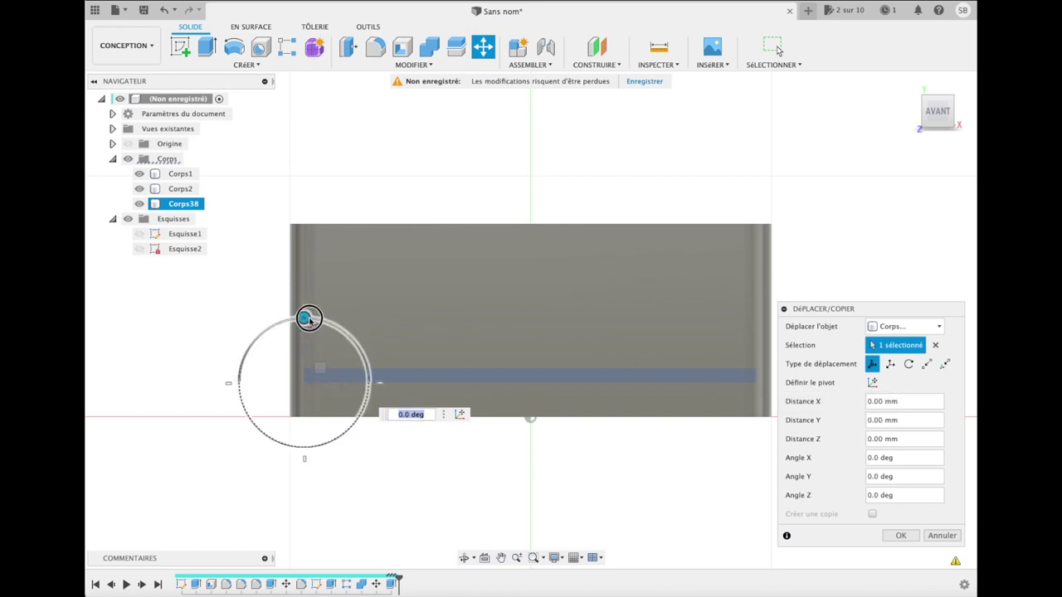
pyautogui.moveTo(305, 319); pyautogui.dragTo(289, 320)
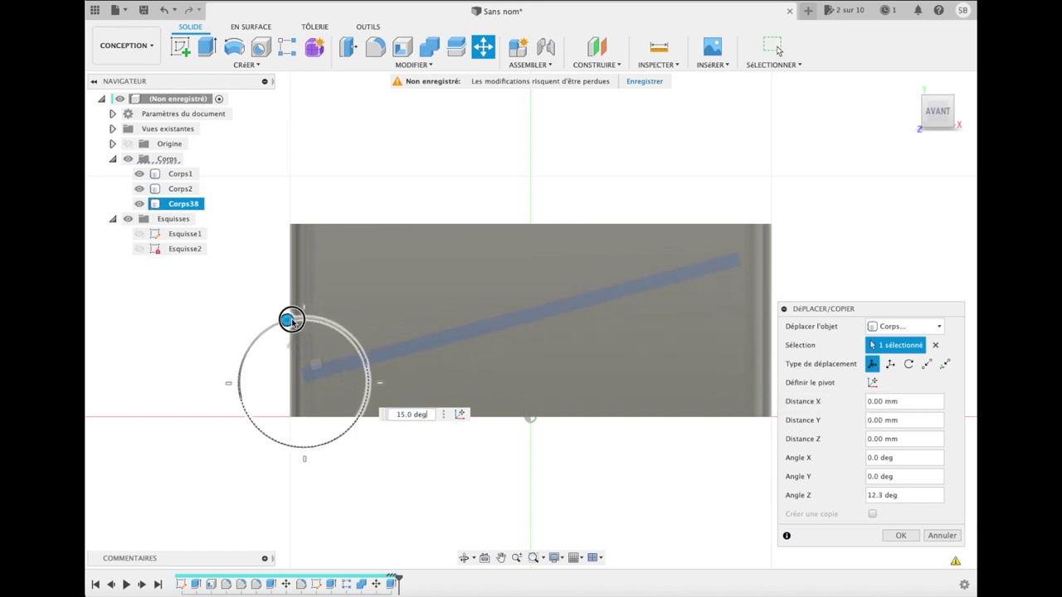
pyautogui.click(443, 414)
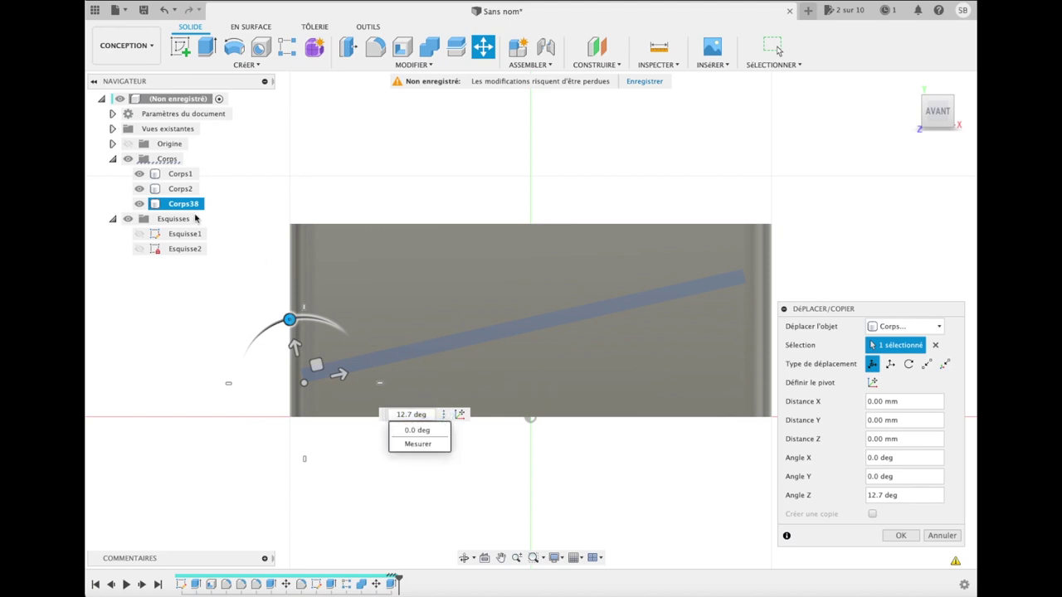
pyautogui.click(170, 192)
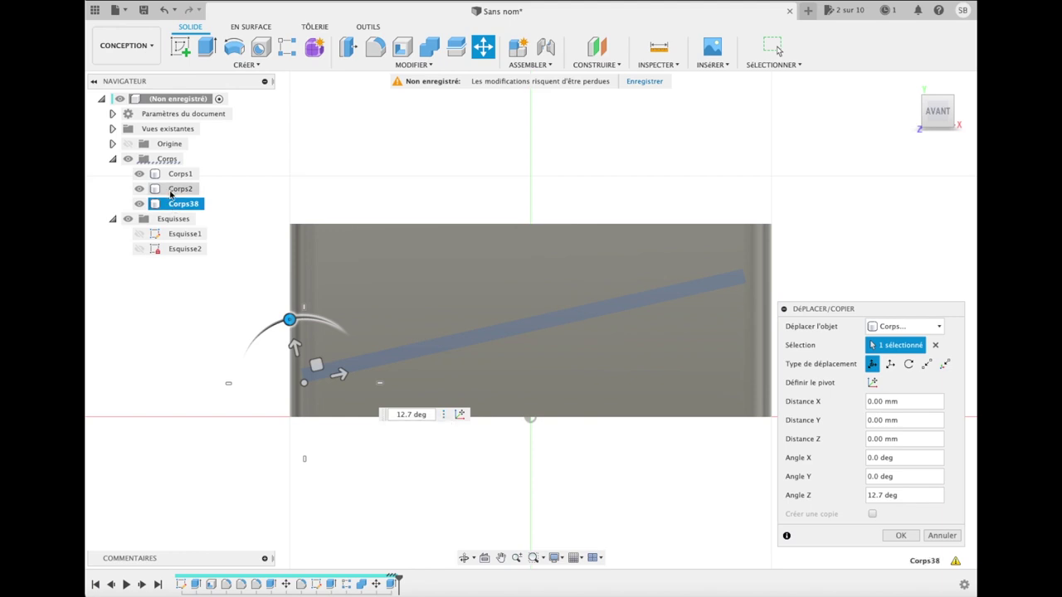
pyautogui.moveTo(289, 319); pyautogui.dragTo(296, 320)
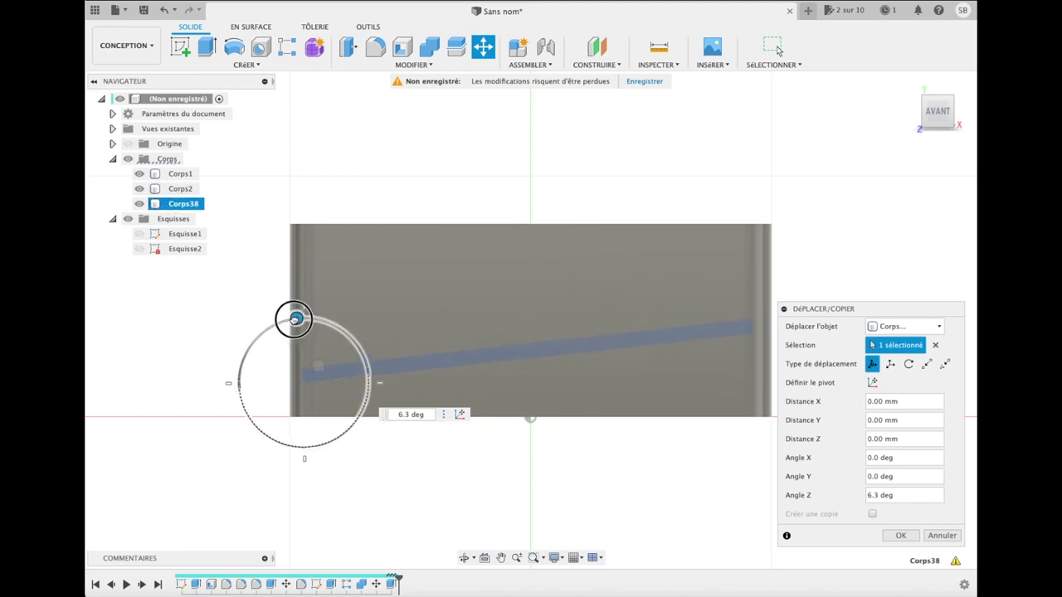
pyautogui.moveTo(295, 320); pyautogui.dragTo(294, 318)
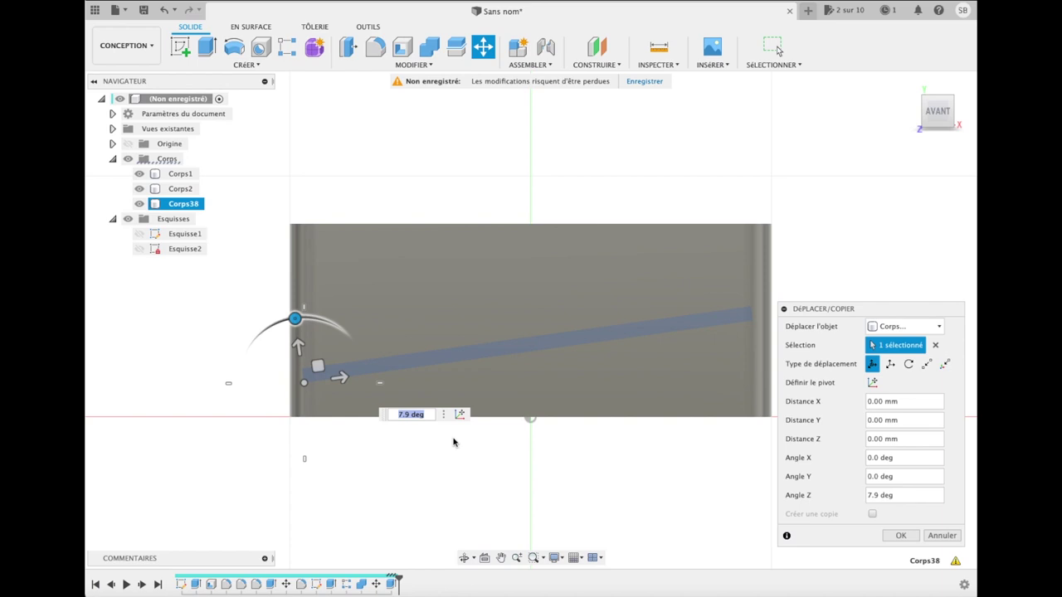
pyautogui.click(900, 535)
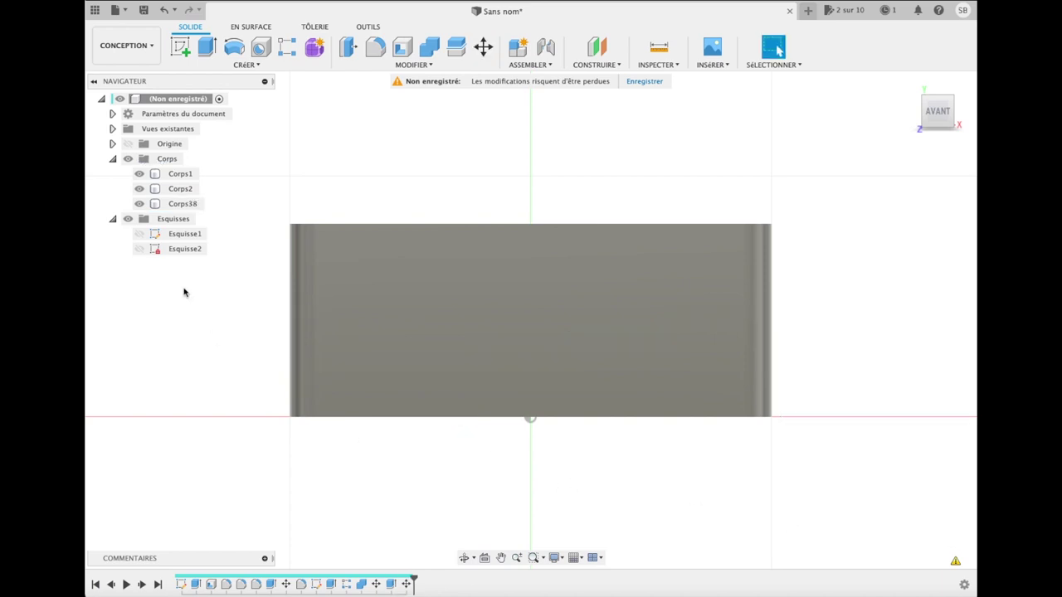
# Step: Hide Corps2 and Corps1, leaving only the tilted Corps38, and select its right end face
pyautogui.click(179, 189)
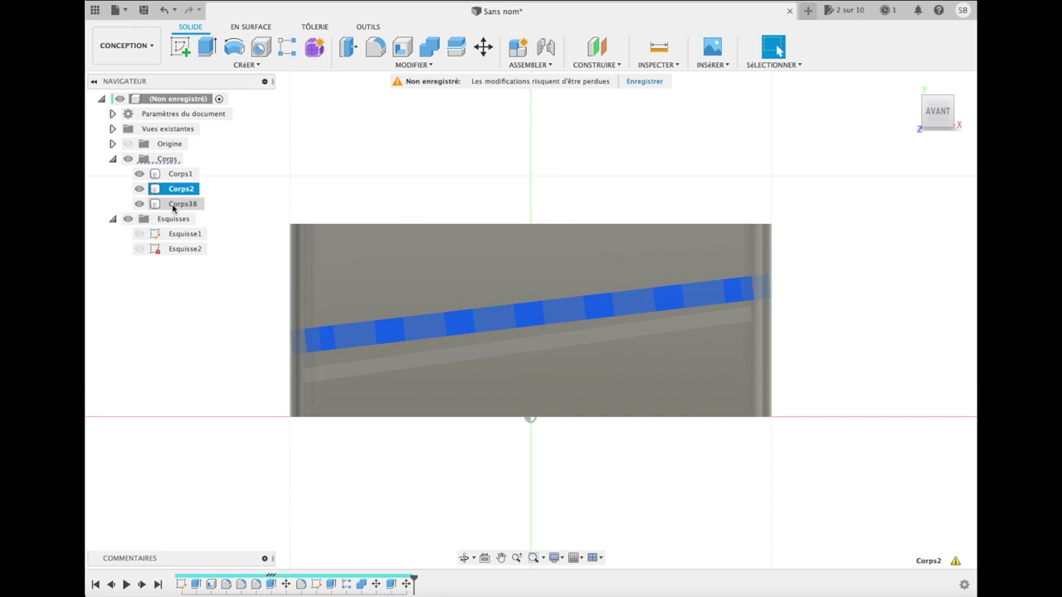
pyautogui.click(173, 205)
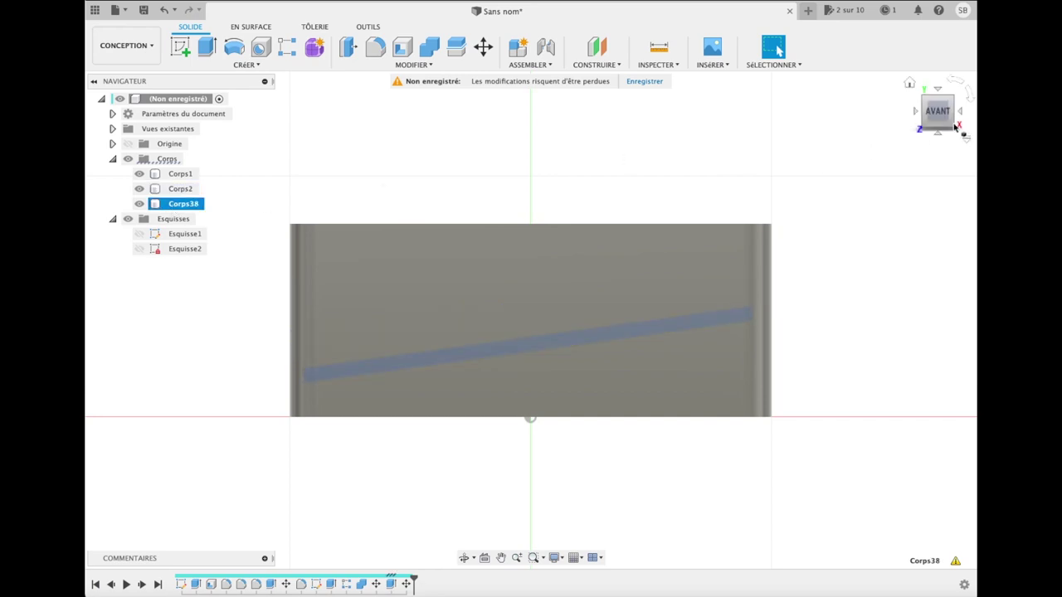
pyautogui.moveTo(939, 108); pyautogui.dragTo(940, 175)
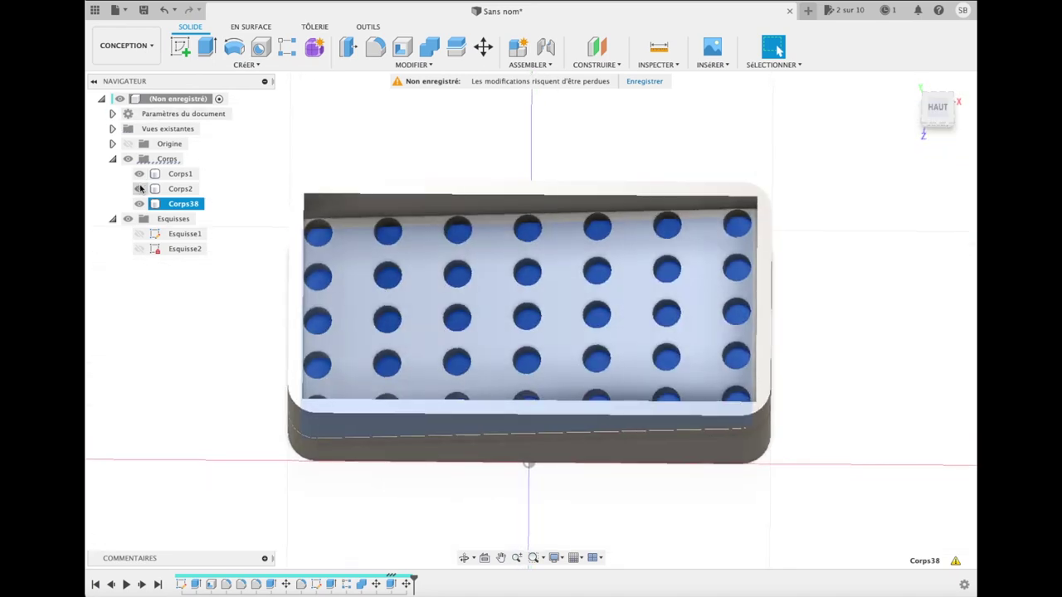
pyautogui.click(140, 189)
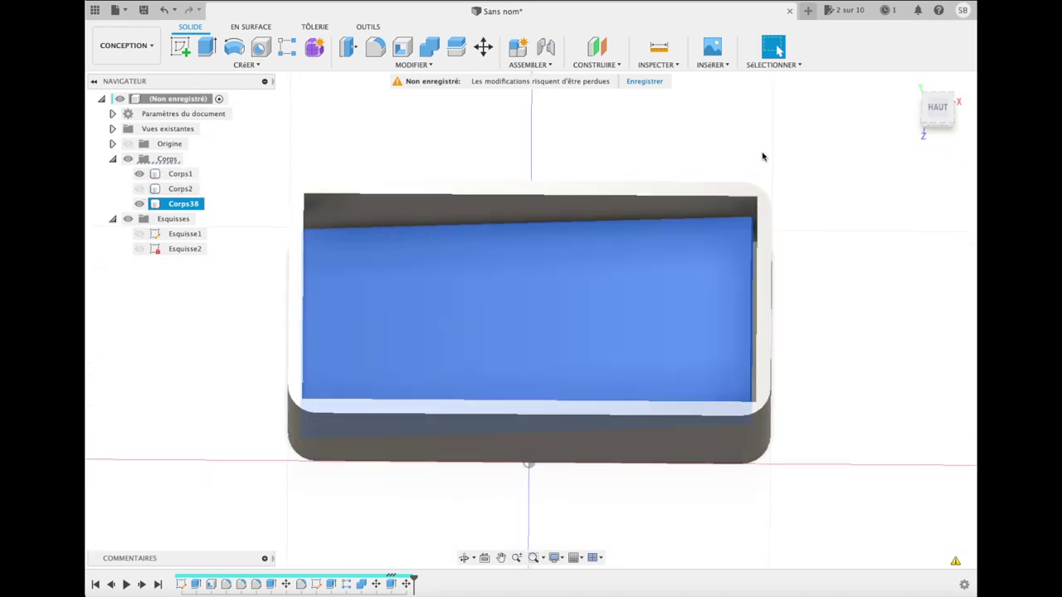
pyautogui.click(936, 113)
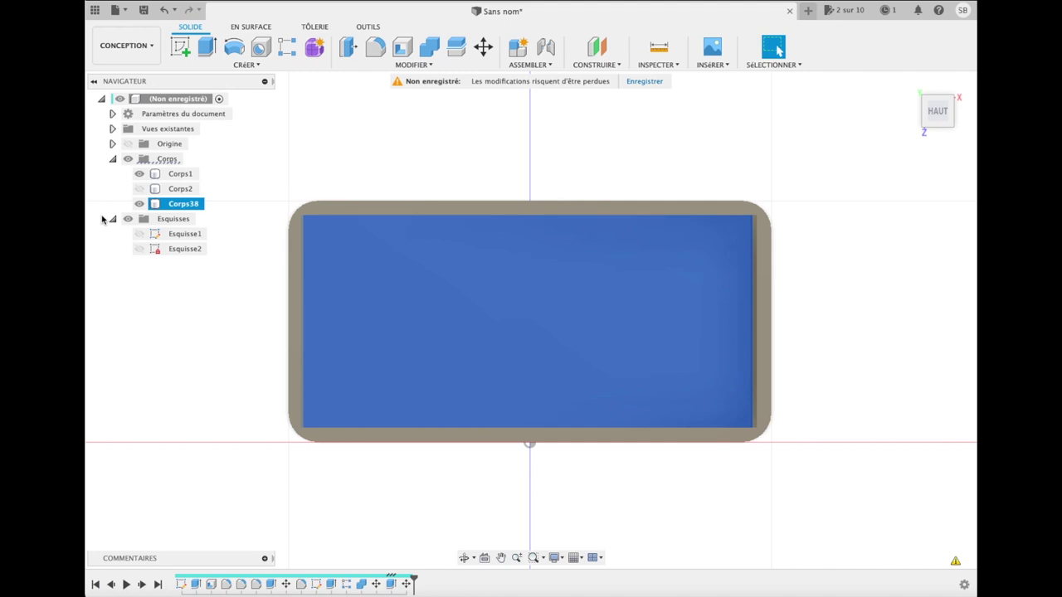
pyautogui.click(139, 188)
pyautogui.click(140, 173)
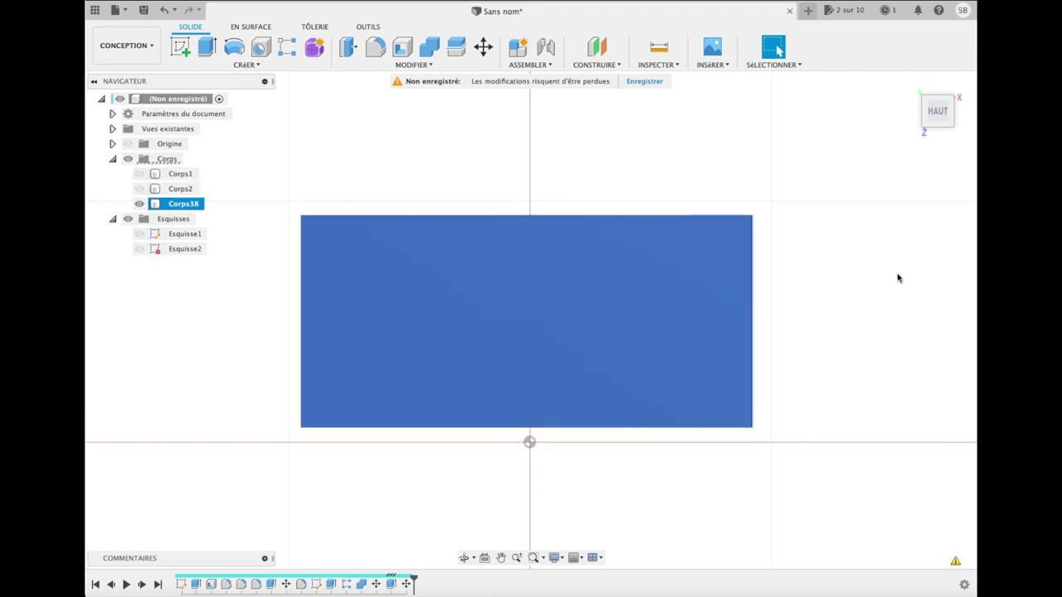
pyautogui.moveTo(935, 122); pyautogui.dragTo(872, 74)
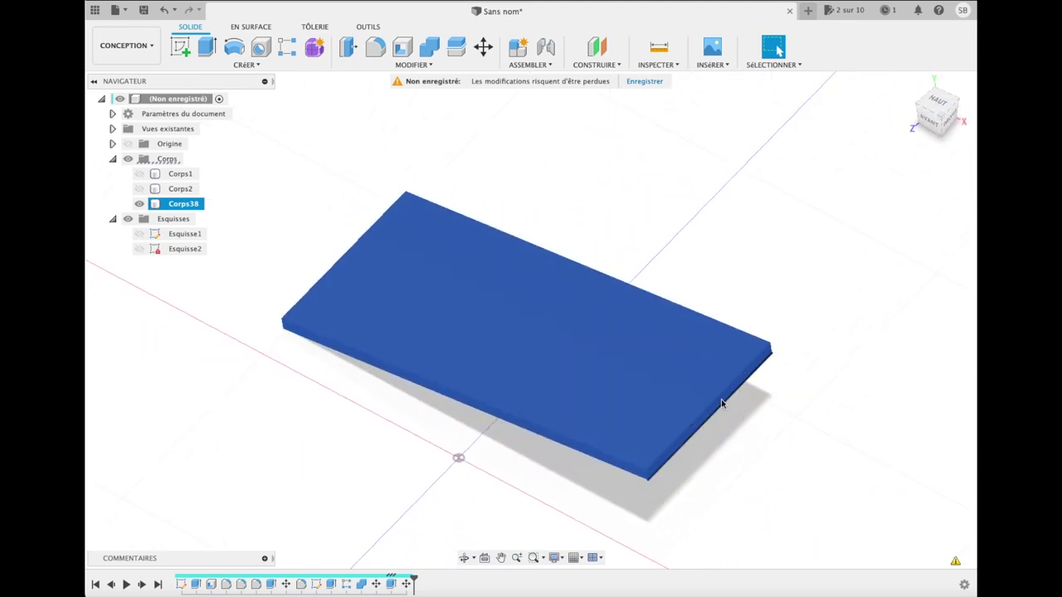
pyautogui.scroll(3, 718, 404)
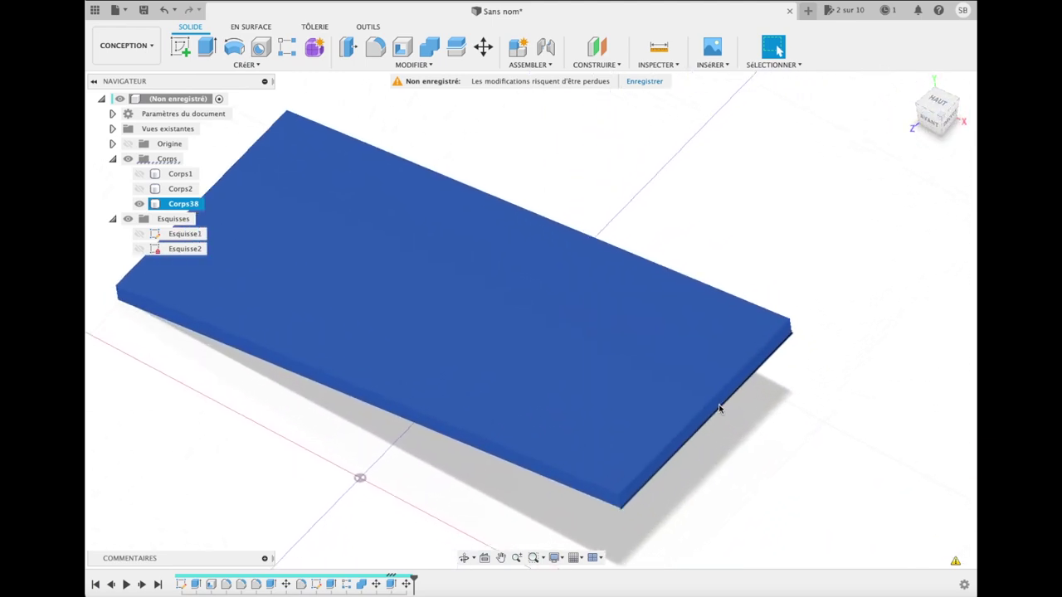
pyautogui.click(717, 414)
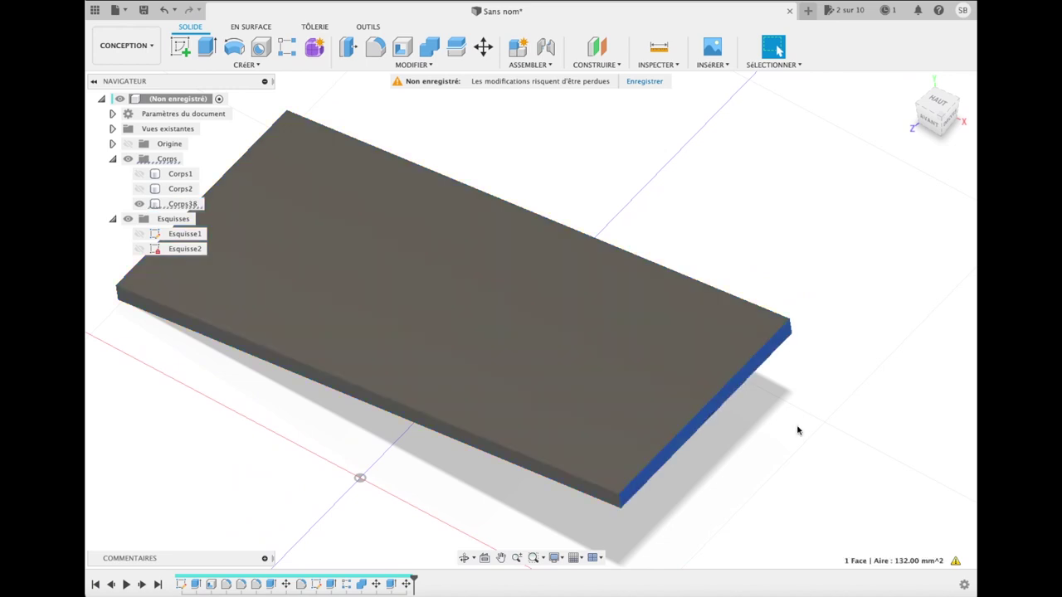
# Step: Extrude Corps38's right end face 1.613 mm into the box wall with Joindre
pyautogui.press('e')
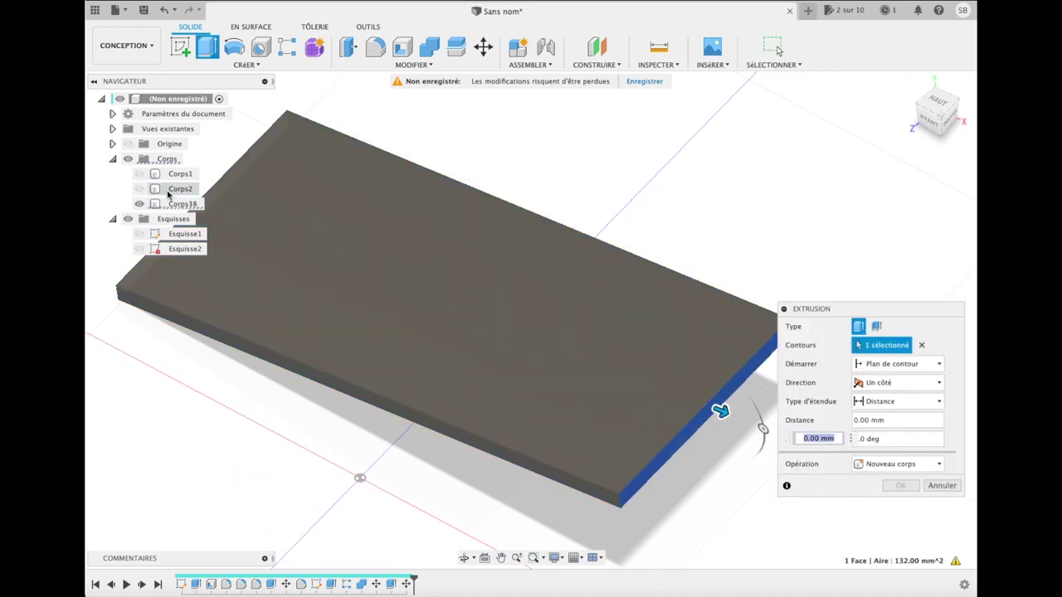
pyautogui.click(140, 174)
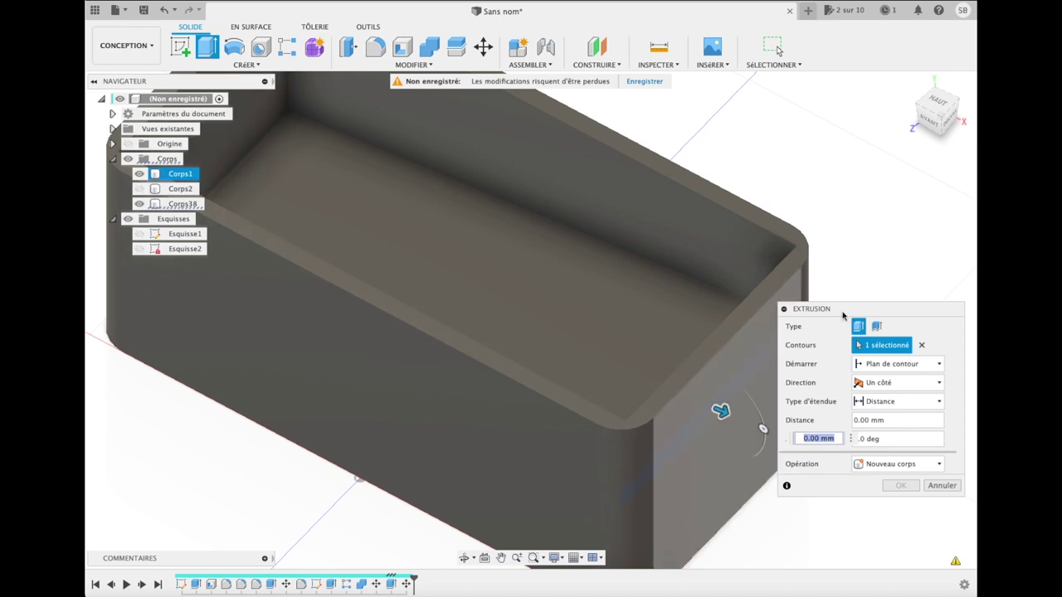
pyautogui.click(939, 103)
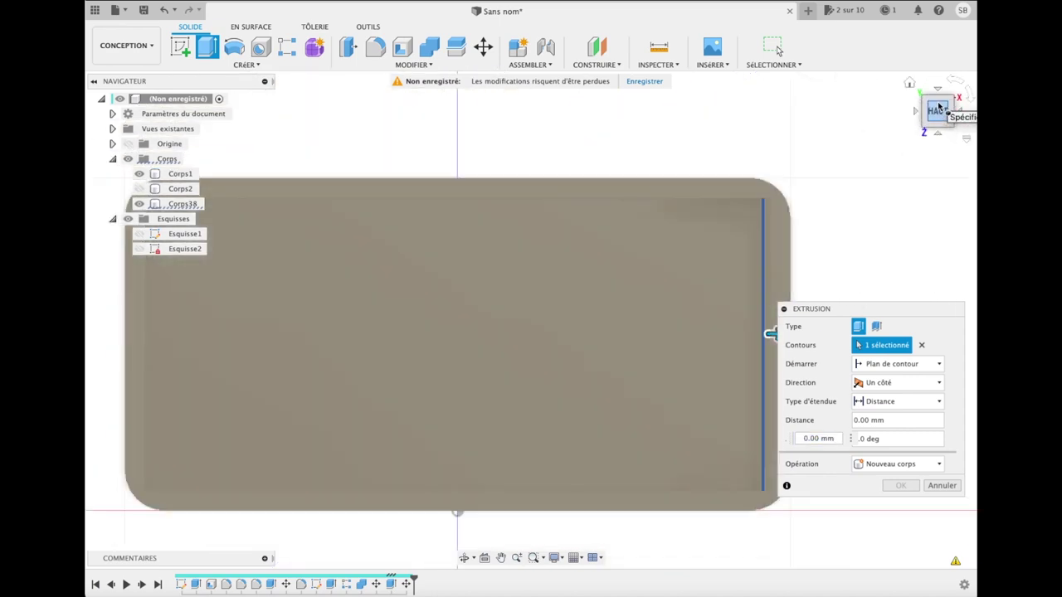
pyautogui.moveTo(856, 310); pyautogui.dragTo(894, 245)
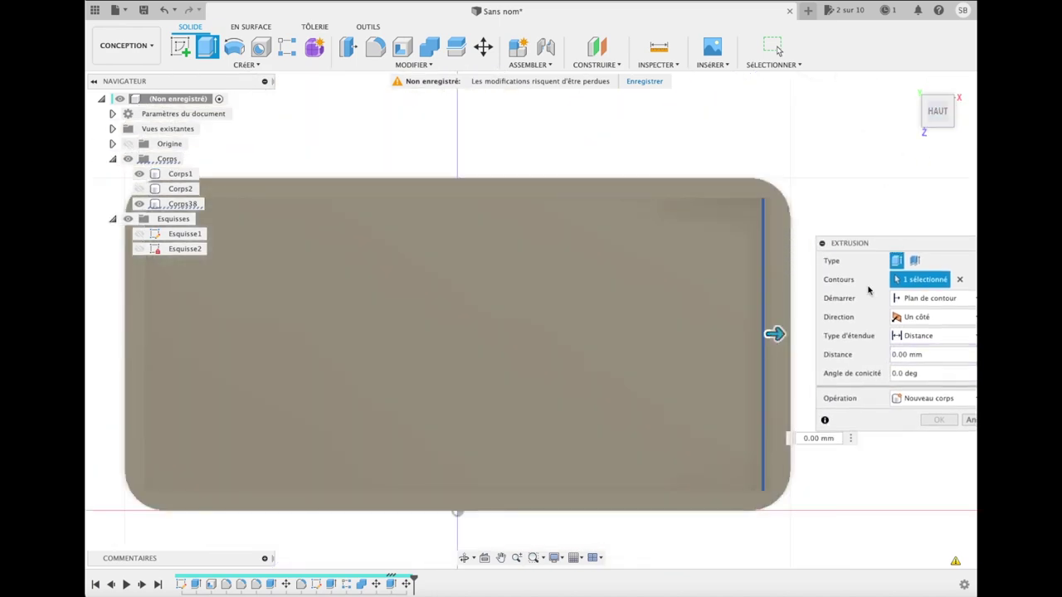
pyautogui.moveTo(777, 334); pyautogui.dragTo(788, 335)
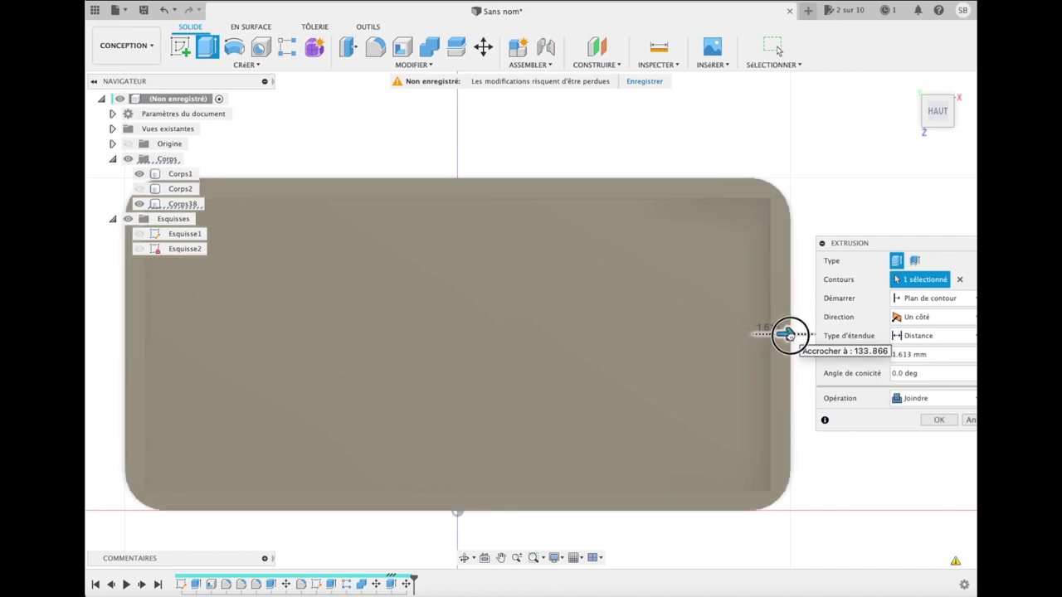
pyautogui.click(938, 420)
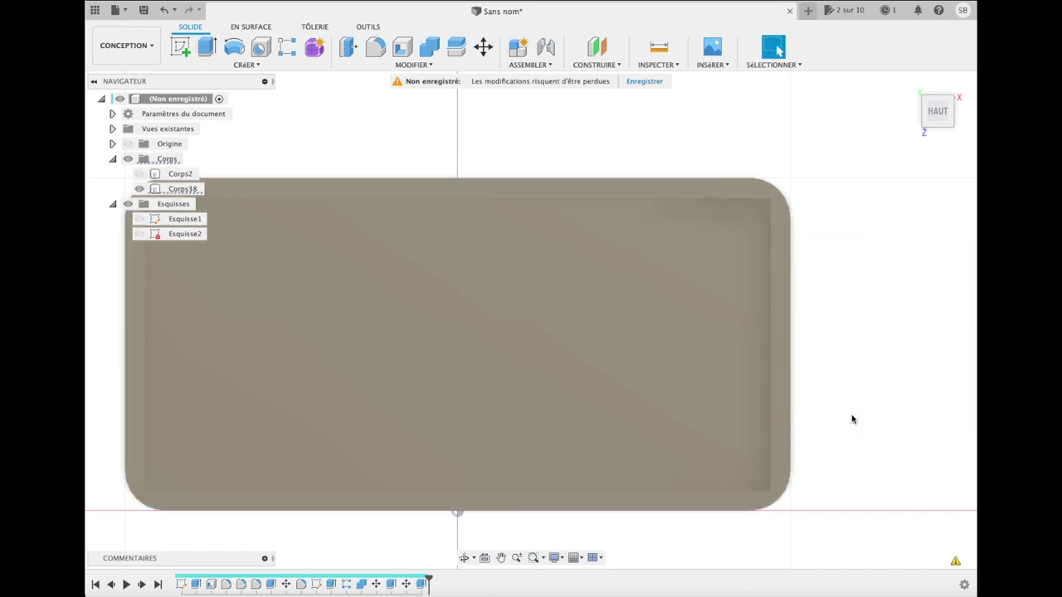
# Step: Inspect the merged box Corps38 from the home, front and left views
pyautogui.click(699, 233)
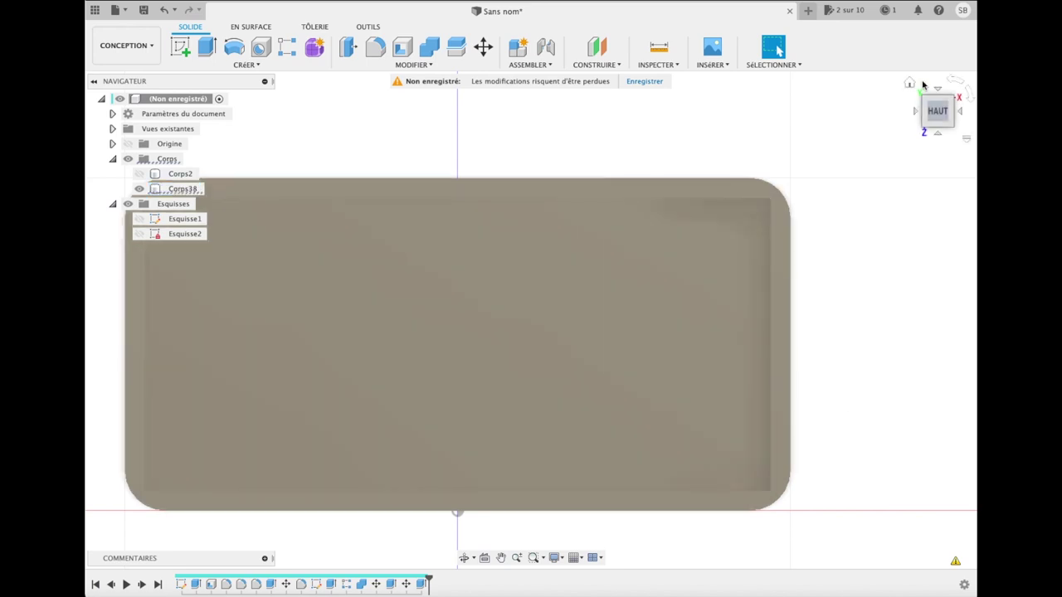
pyautogui.click(909, 85)
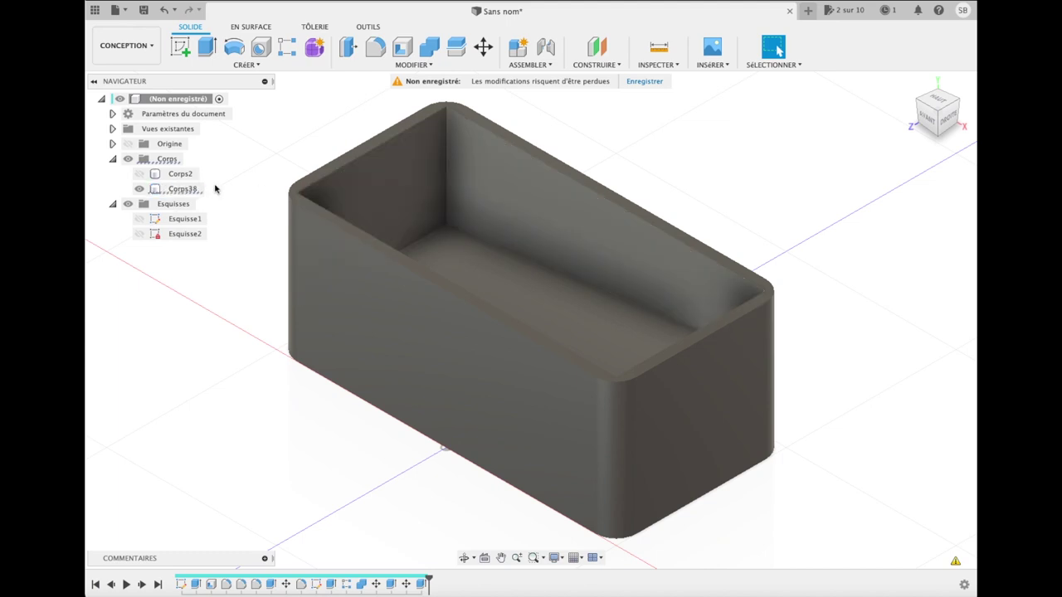
pyautogui.click(533, 209)
pyautogui.click(924, 114)
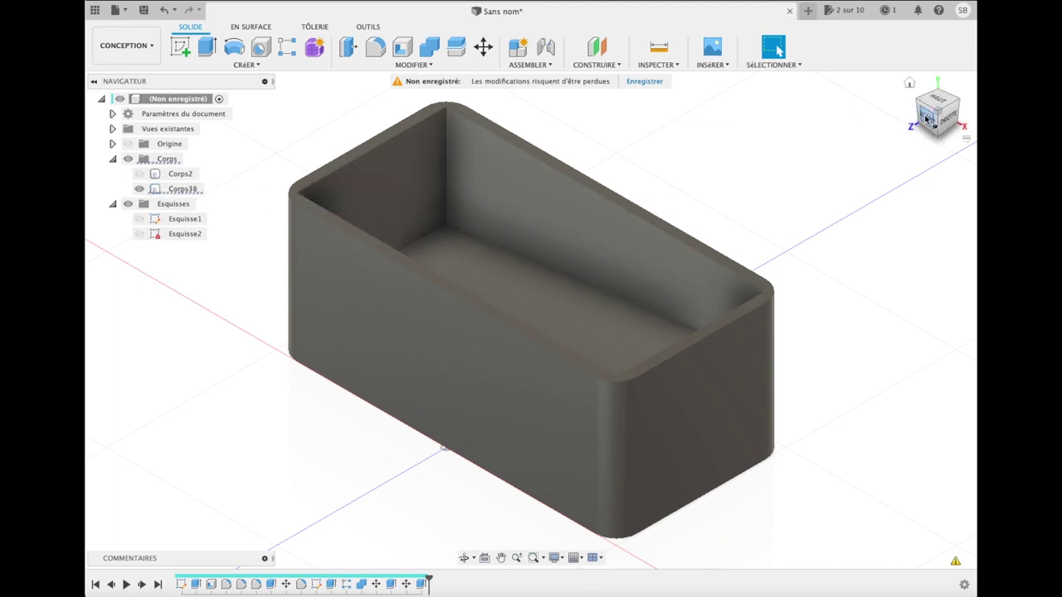
pyautogui.click(916, 114)
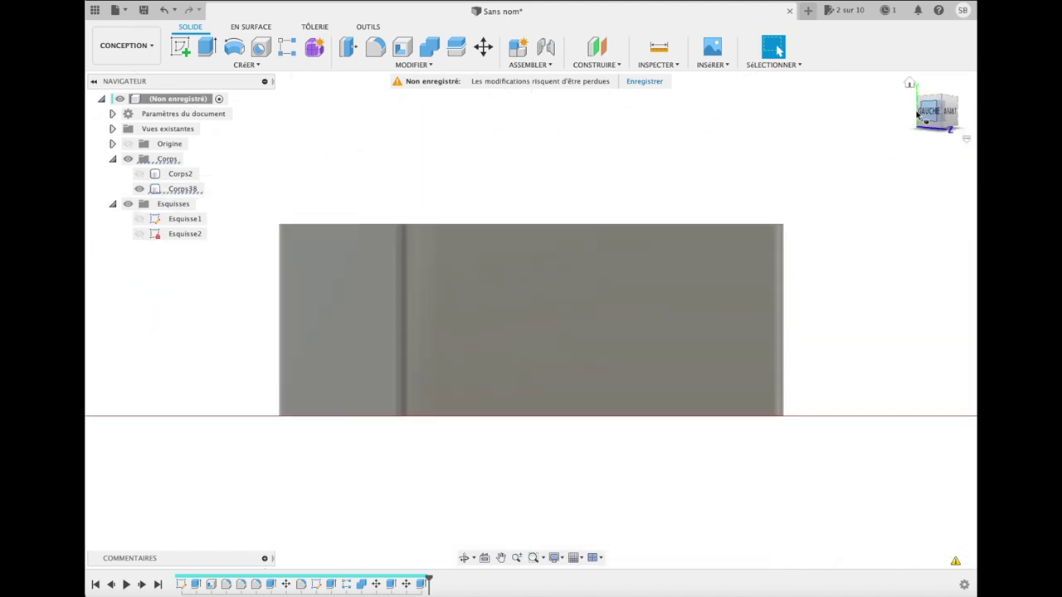
pyautogui.click(503, 354)
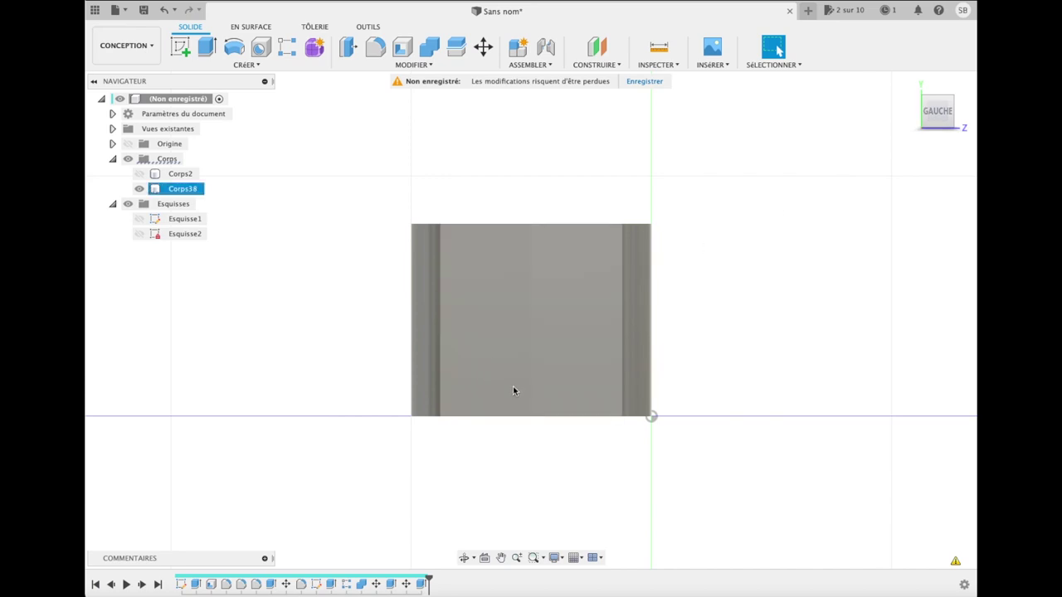
pyautogui.moveTo(938, 112)
pyautogui.mouseDown()
pyautogui.moveTo(932, 145)
pyautogui.moveTo(939, 111)
pyautogui.mouseUp()
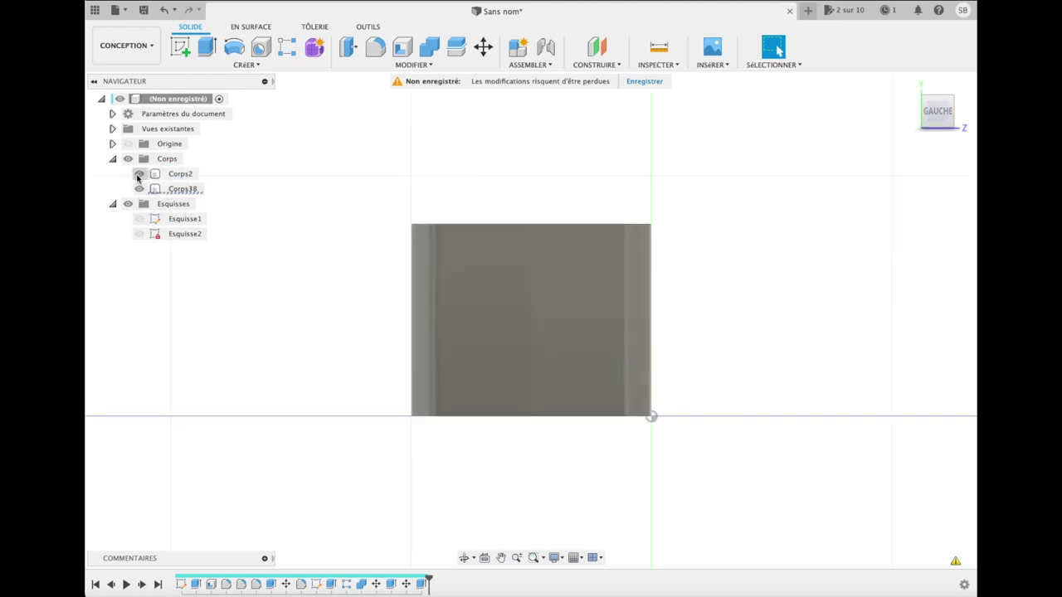
# Step: Keep Corps2 hidden, look down into the open box, and open Appearance for Corps38
pyautogui.click(139, 175)
pyautogui.keyDown('shift'); pyautogui.moveTo(961, 151); pyautogui.dragTo(748, 163, button='middle'); pyautogui.keyUp('shift')
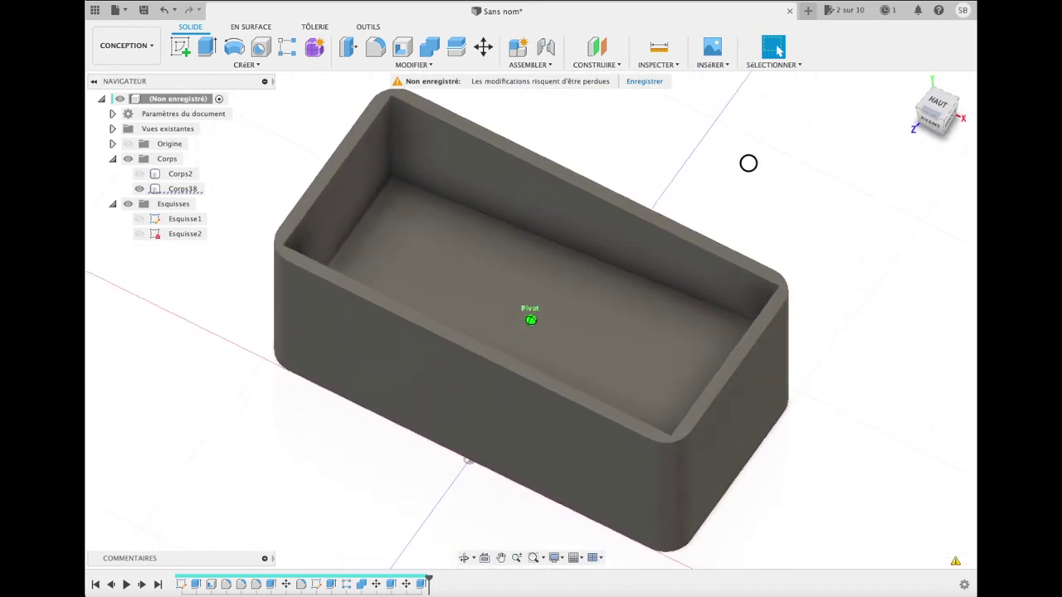
pyautogui.keyDown('shift'); pyautogui.moveTo(749, 165); pyautogui.dragTo(785, 146, button='middle'); pyautogui.keyUp('shift')
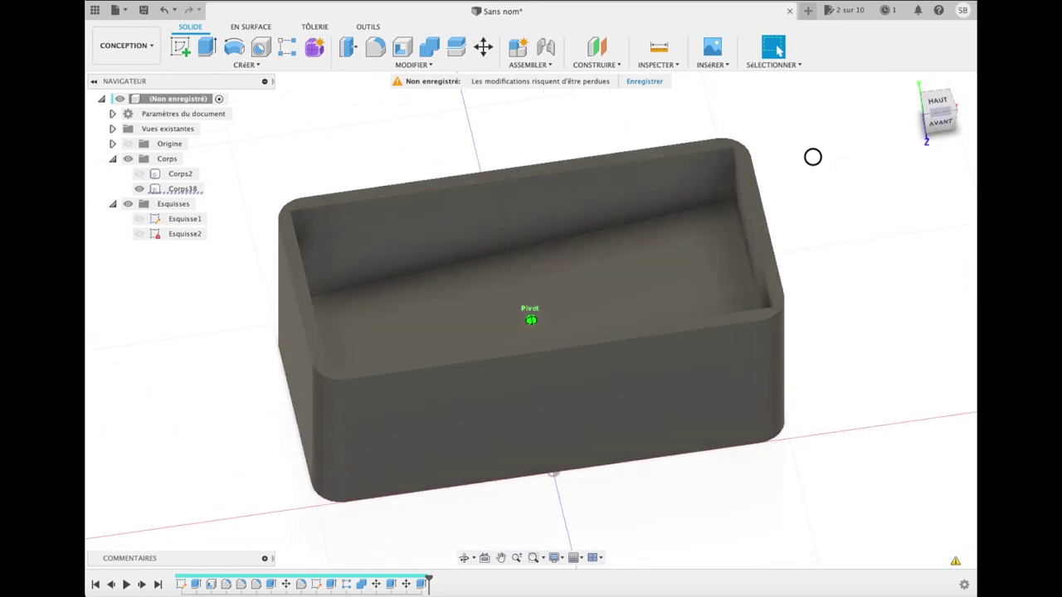
pyautogui.click(193, 189)
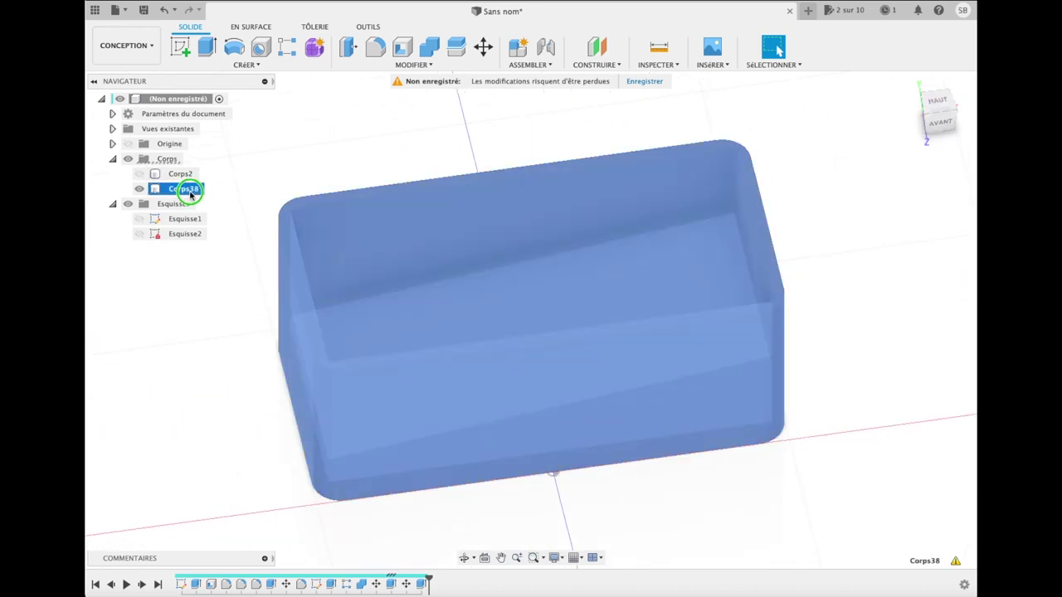
pyautogui.rightClick(193, 190)
pyautogui.click(258, 280)
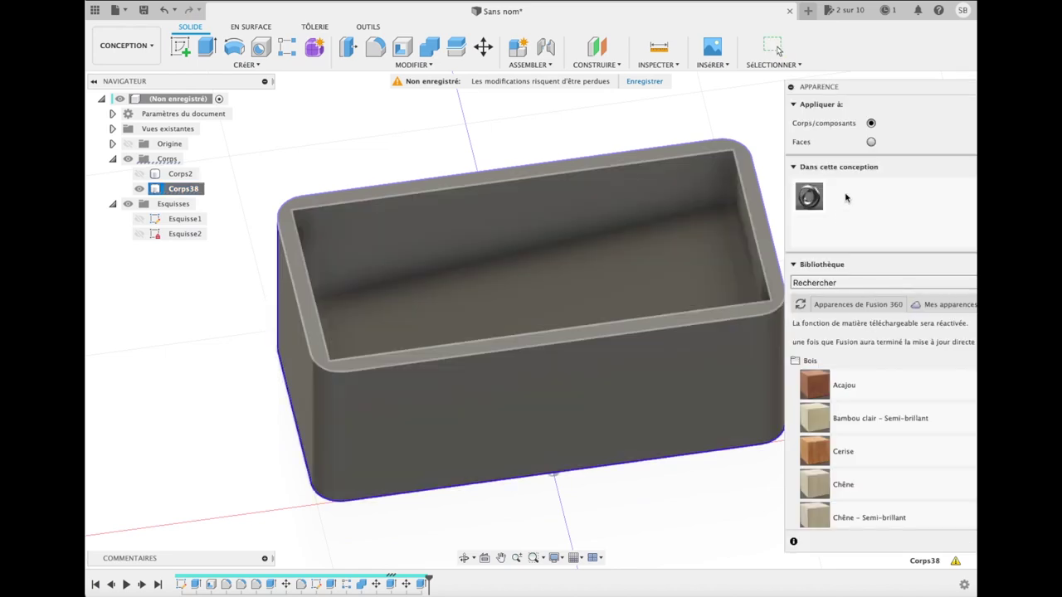
# Step: Apply the Plastique ABS (blanc) appearance to Corps38 and close the Appearance dialog
pyautogui.moveTo(875, 89); pyautogui.dragTo(713, 72)
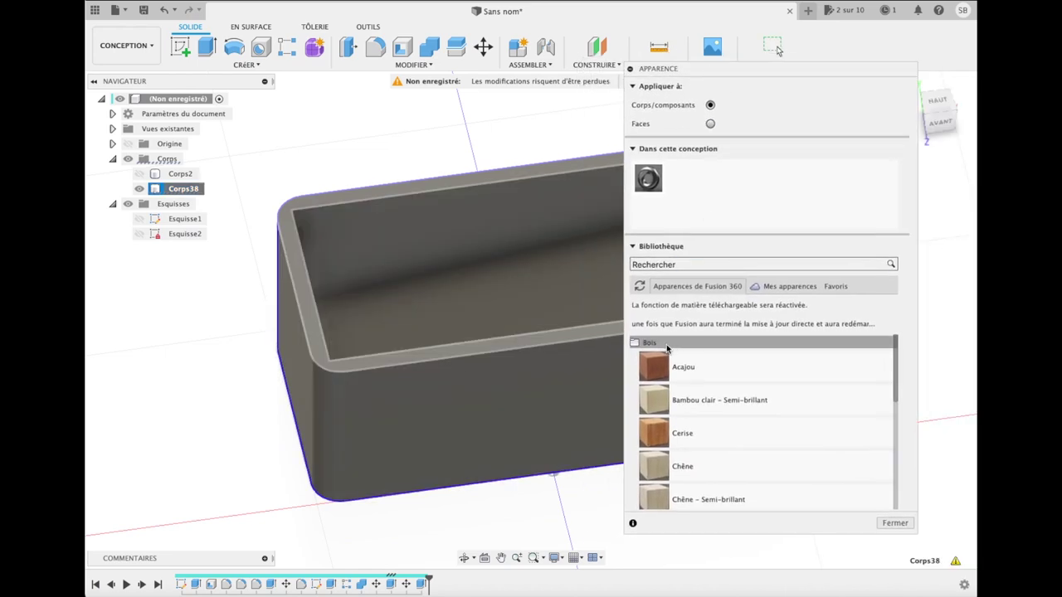
pyautogui.click(655, 344)
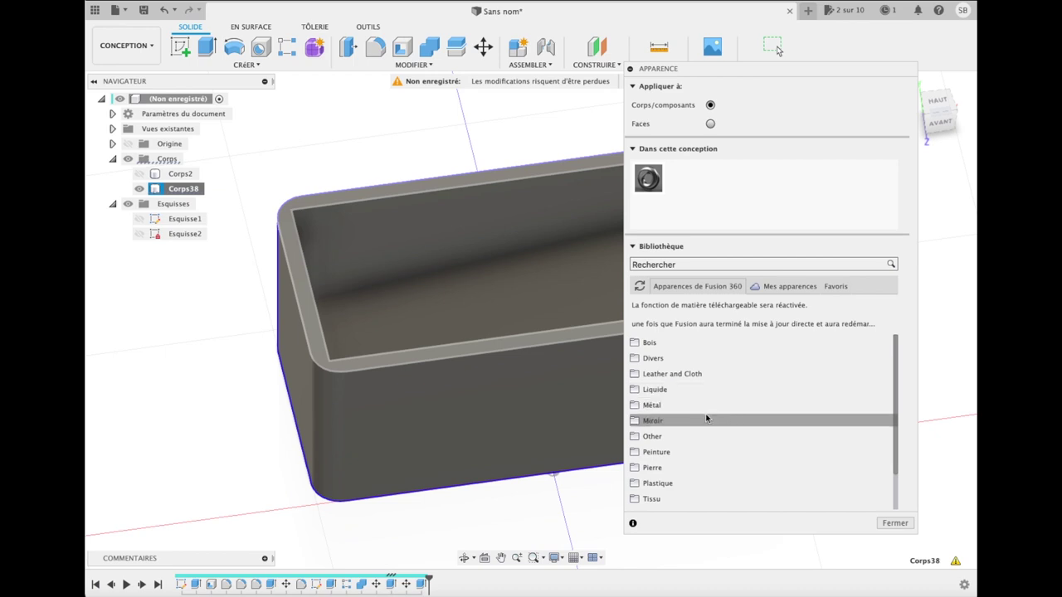
pyautogui.click(668, 485)
pyautogui.click(655, 503)
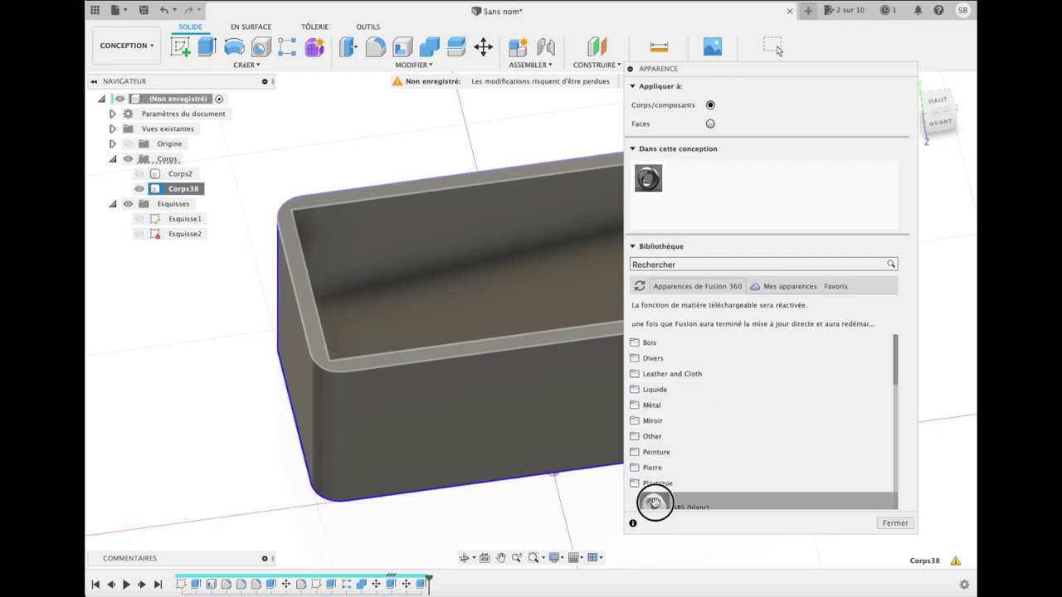
pyautogui.moveTo(654, 504); pyautogui.dragTo(733, 215)
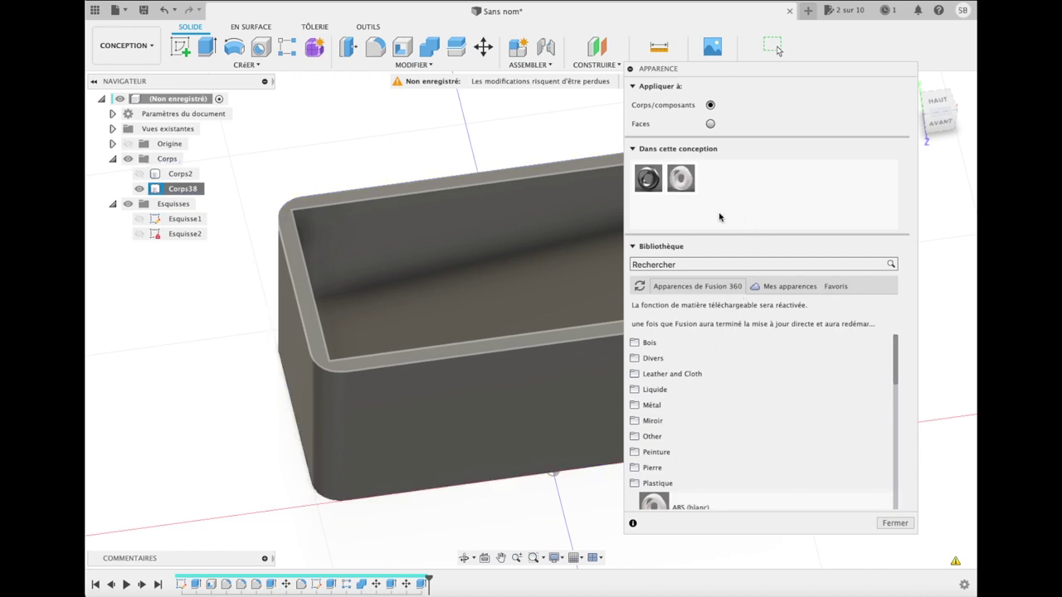
pyautogui.moveTo(680, 178); pyautogui.dragTo(517, 372)
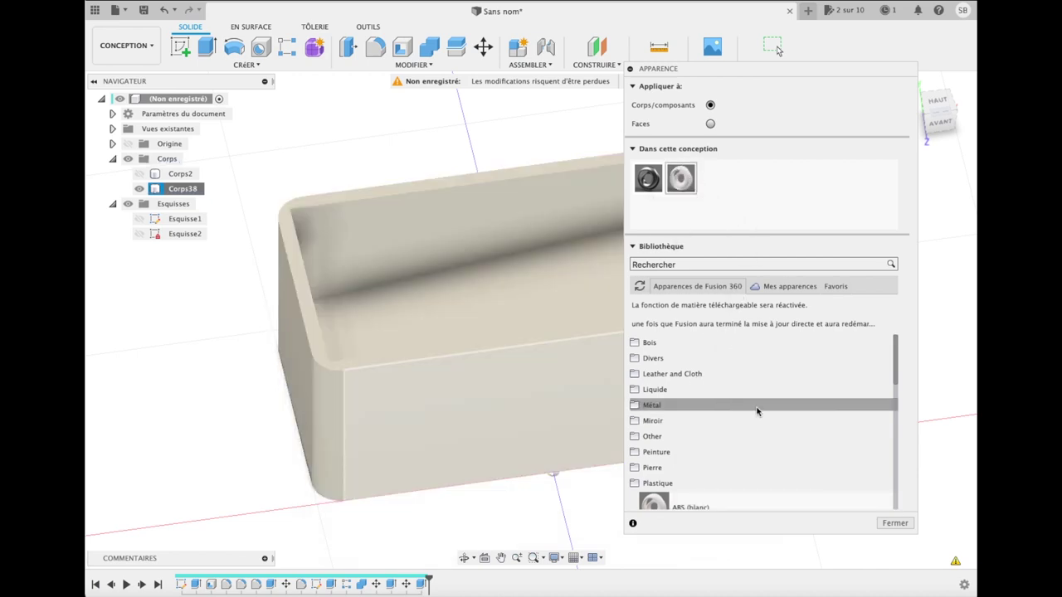
pyautogui.click(894, 523)
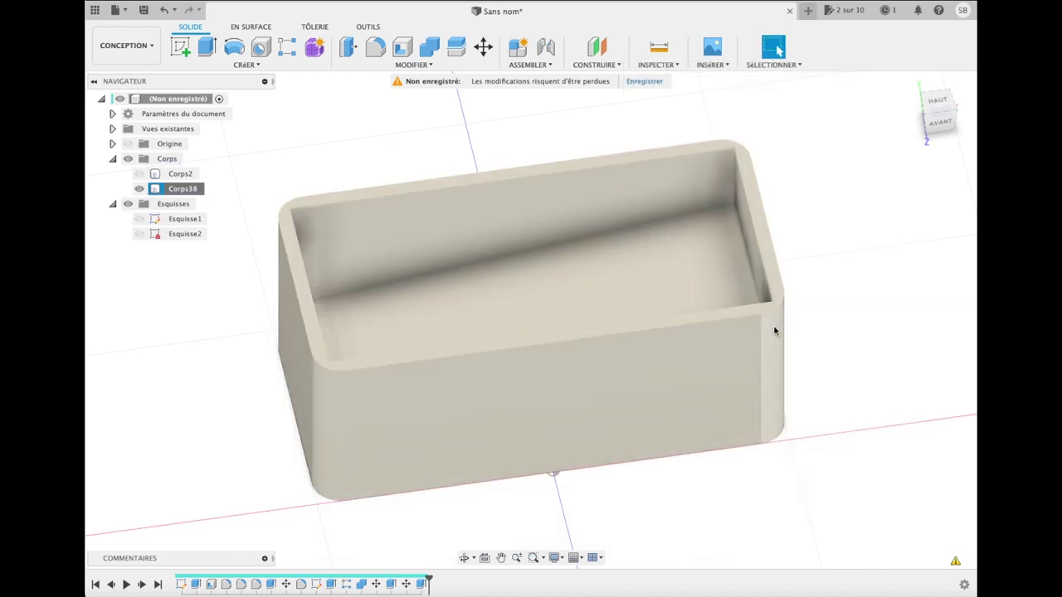
pyautogui.click(942, 124)
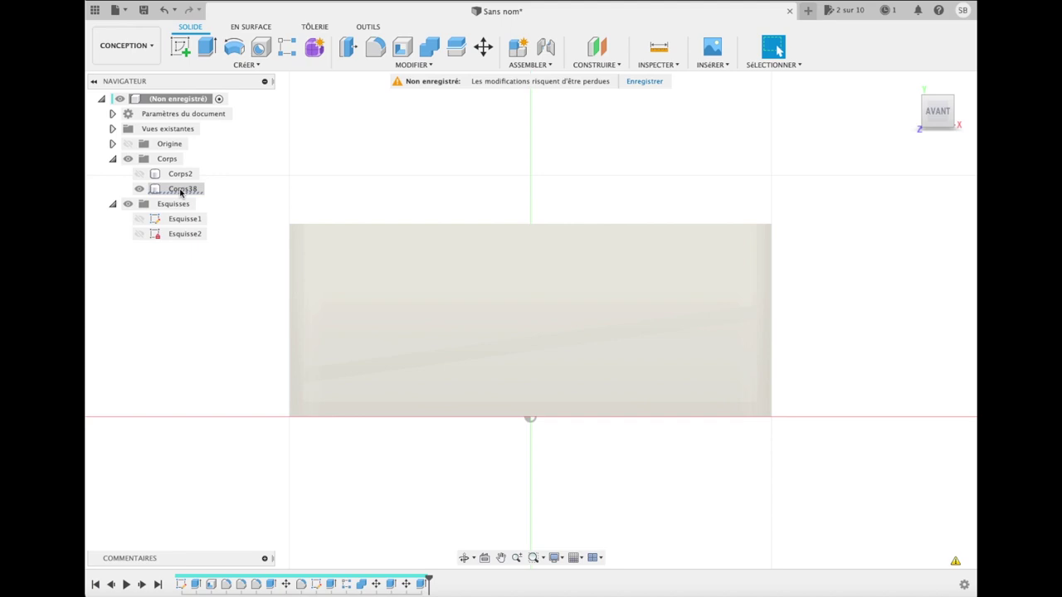
# Step: Create empty sketch Esquisse3 on the box's front face and finish it, Corps2 kept hidden
pyautogui.click(180, 190)
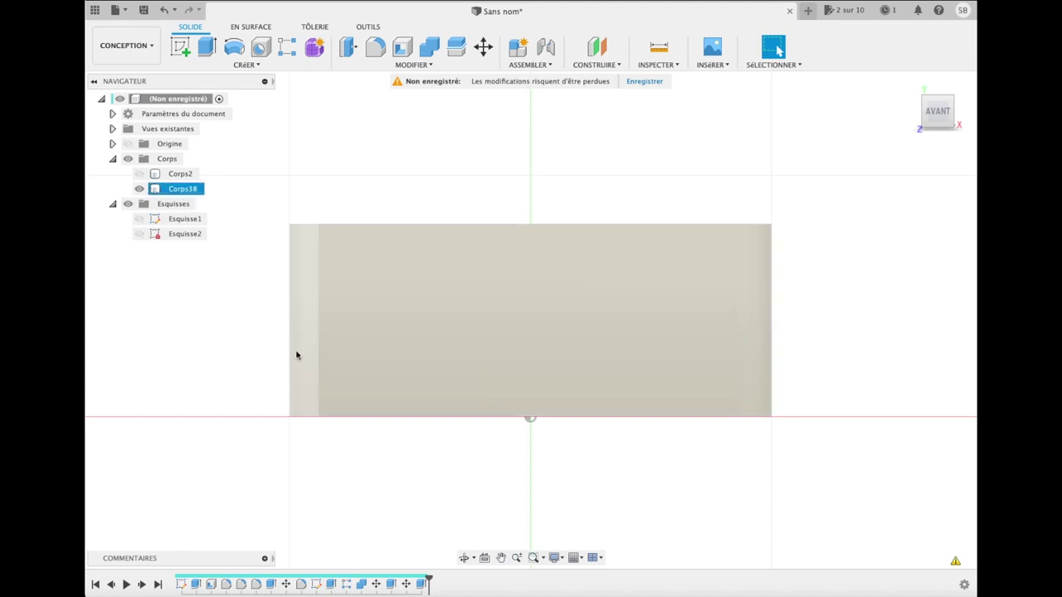
pyautogui.click(174, 190)
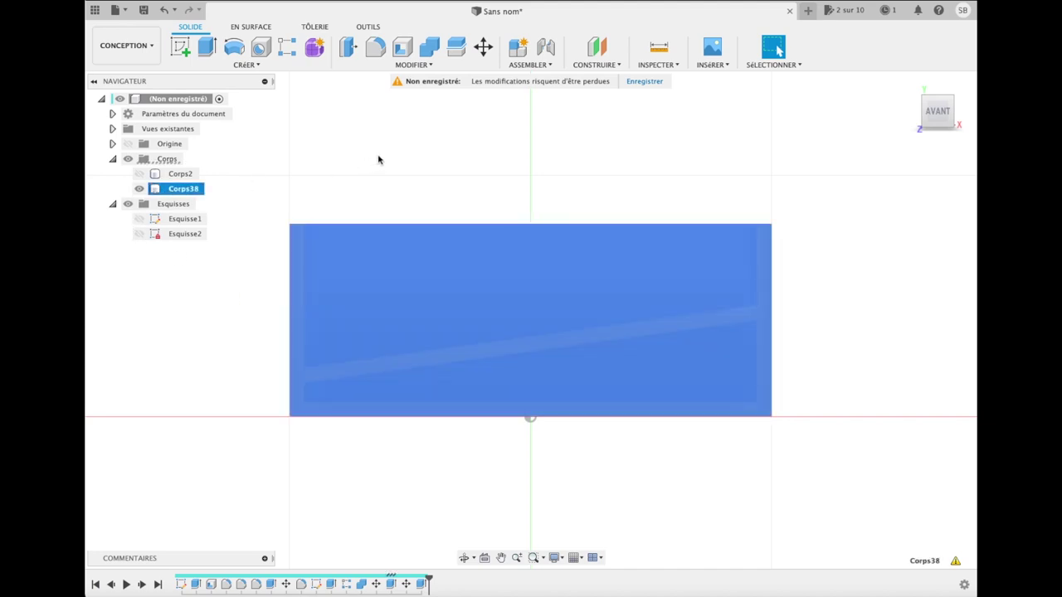
pyautogui.click(180, 46)
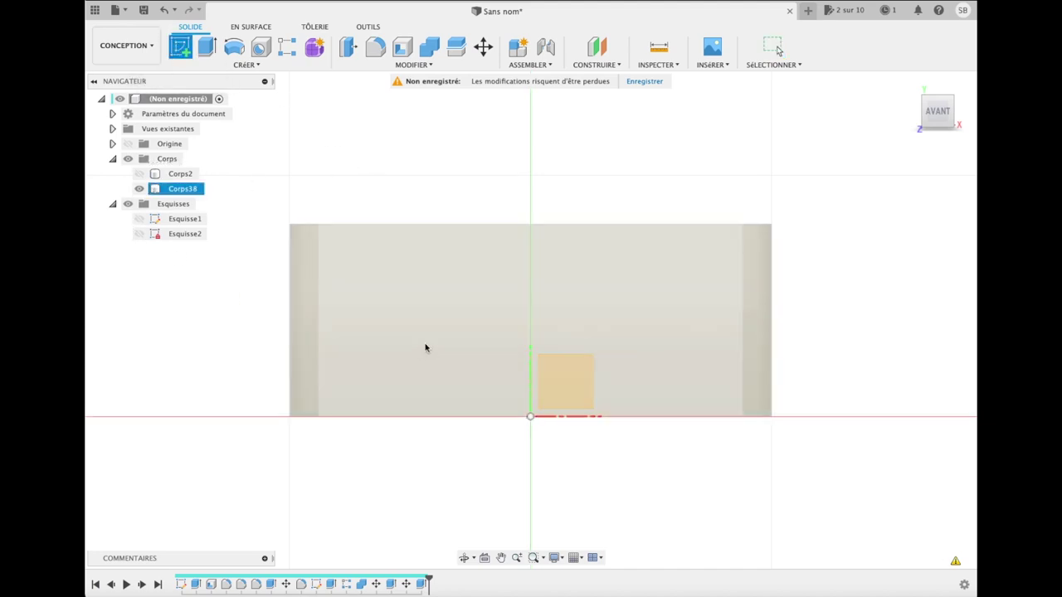
pyautogui.click(556, 373)
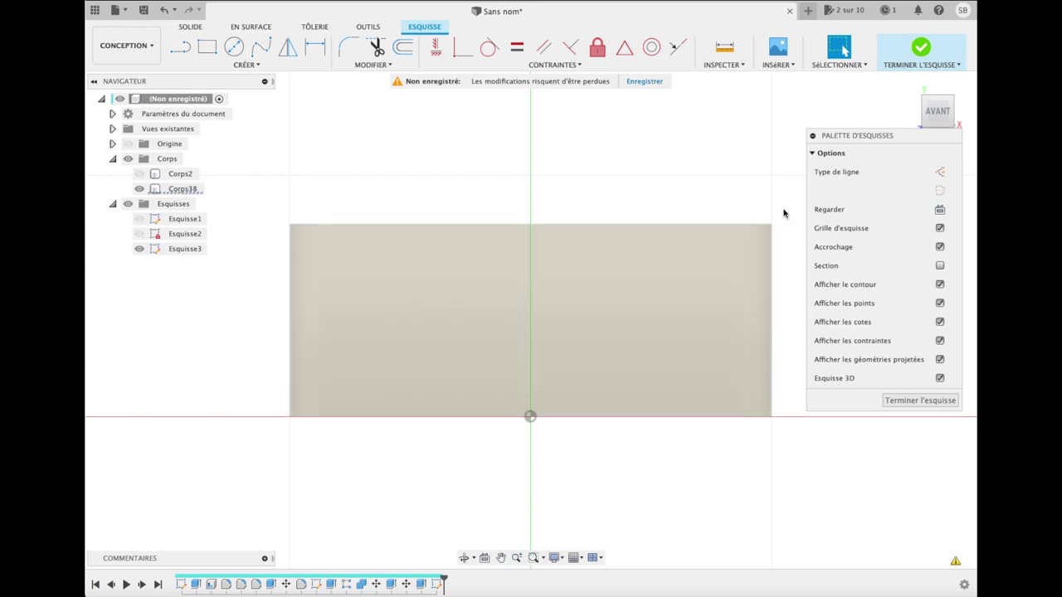
pyautogui.click(939, 172)
pyautogui.click(341, 349)
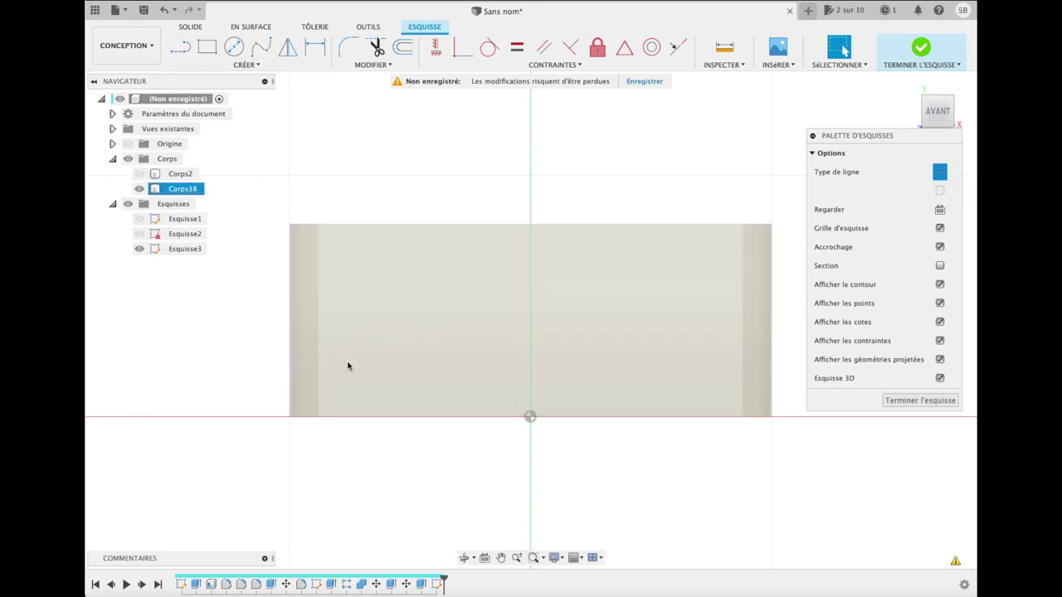
pyautogui.press('Escape')
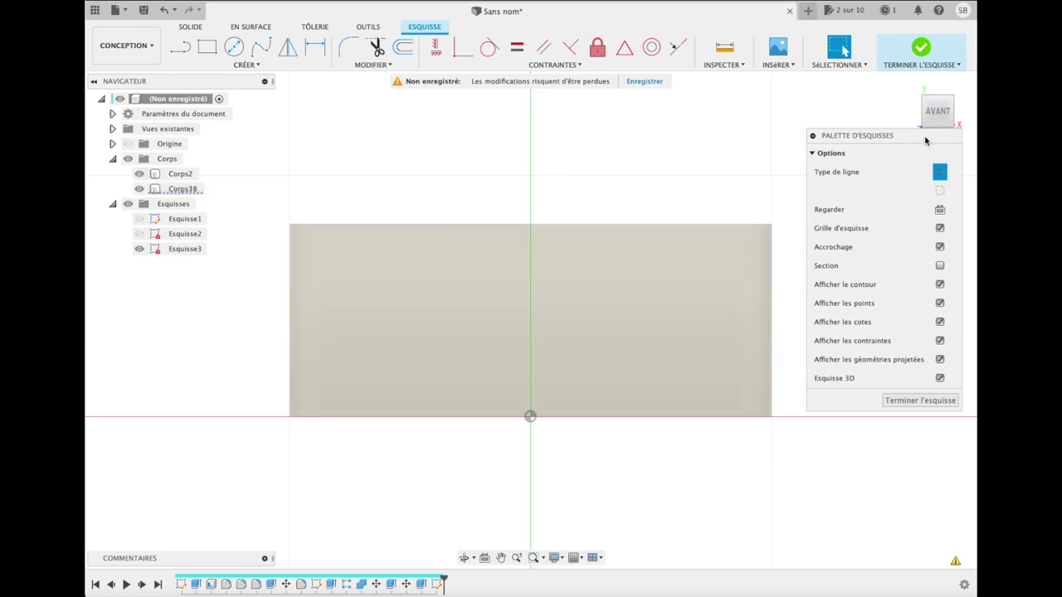
pyautogui.click(139, 175)
pyautogui.click(140, 175)
pyautogui.click(920, 401)
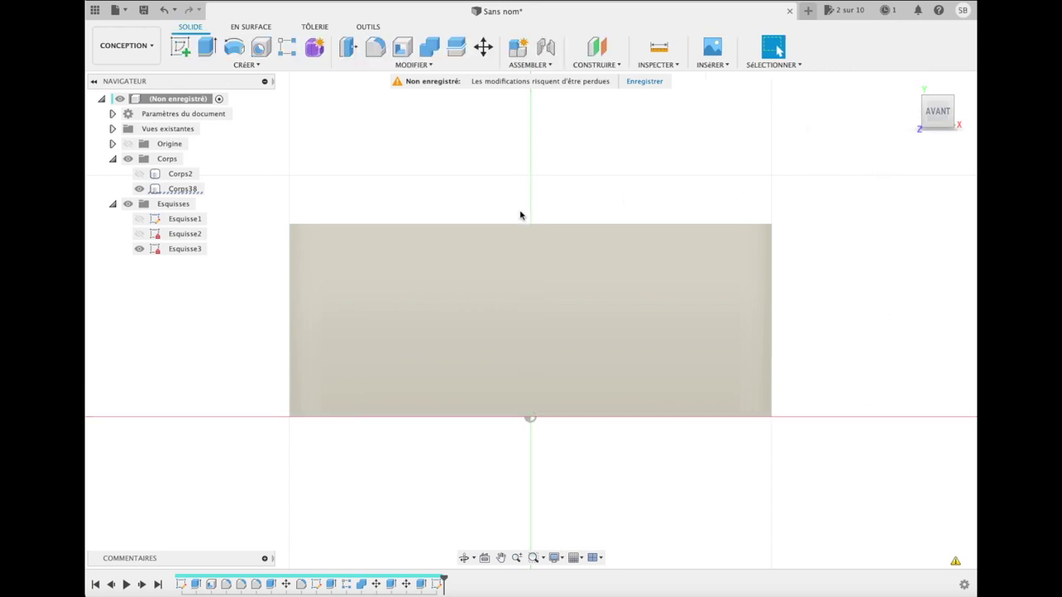
# Step: Open Appearance for Corps38 and browse to the Plastique materials folder
pyautogui.rightClick(185, 193)
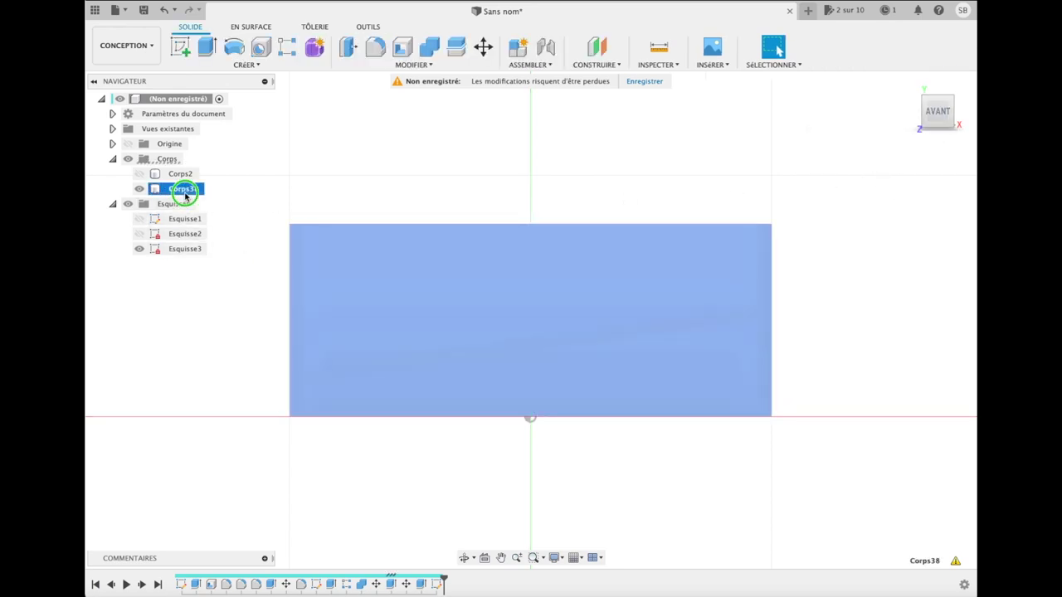
pyautogui.click(222, 280)
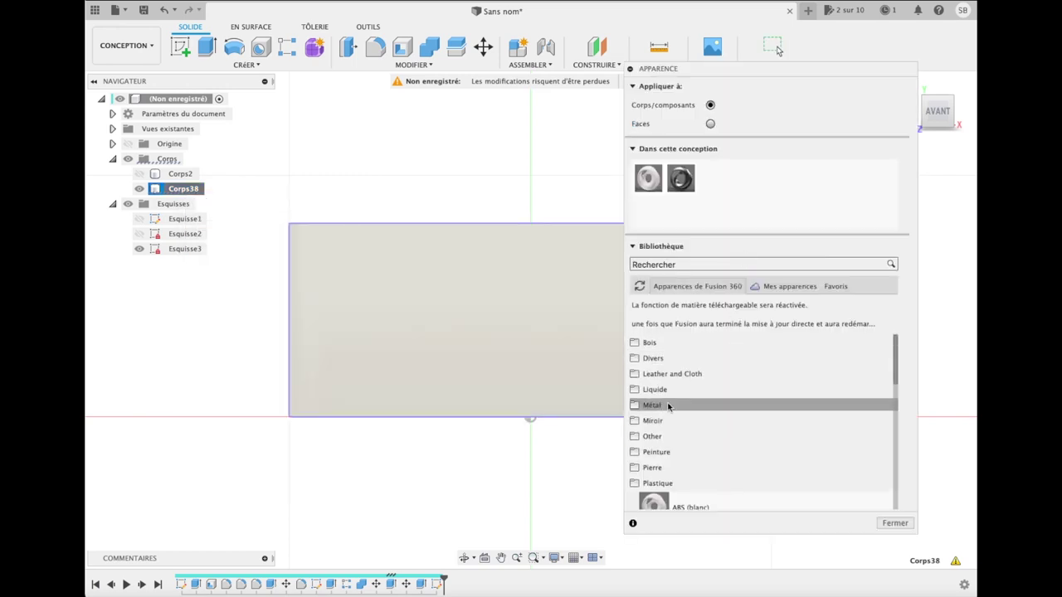
pyautogui.scroll(-5, 667, 405)
pyautogui.scroll(-2, 668, 406)
pyautogui.scroll(5, 660, 419)
pyautogui.scroll(3, 651, 431)
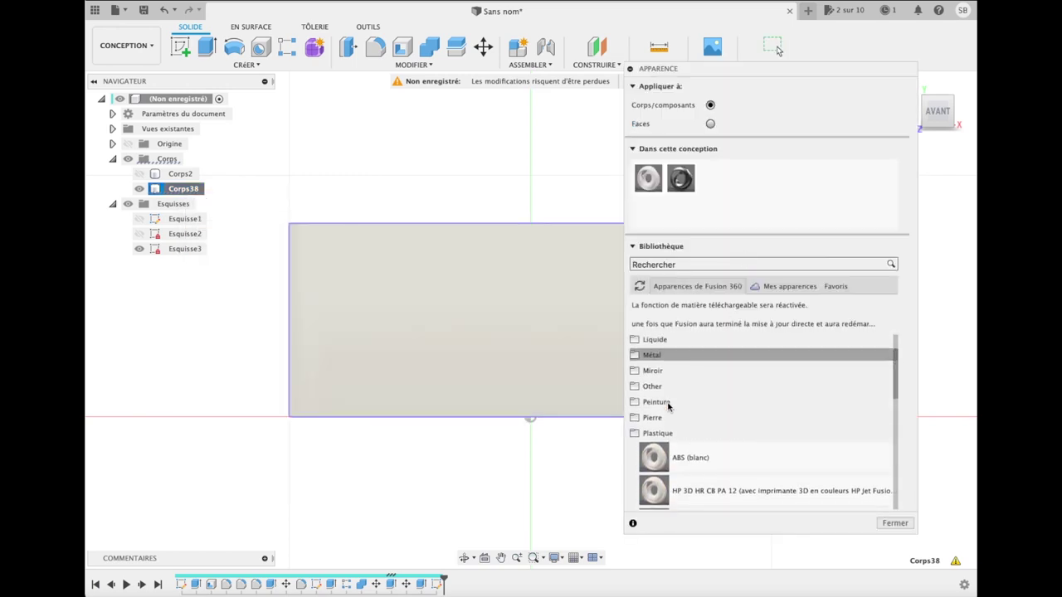
pyautogui.click(648, 435)
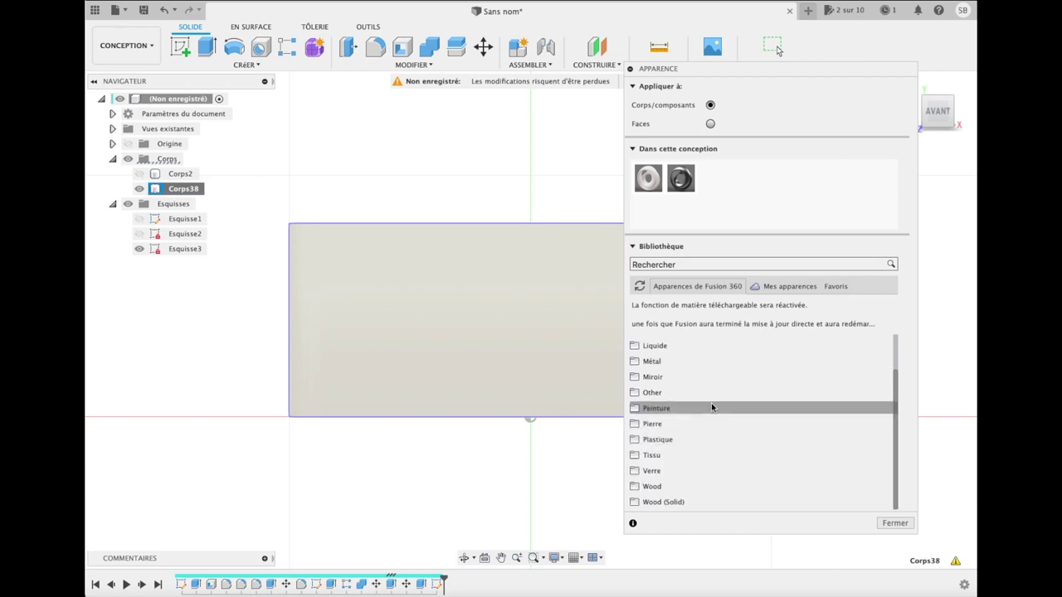
pyautogui.scroll(3, 712, 407)
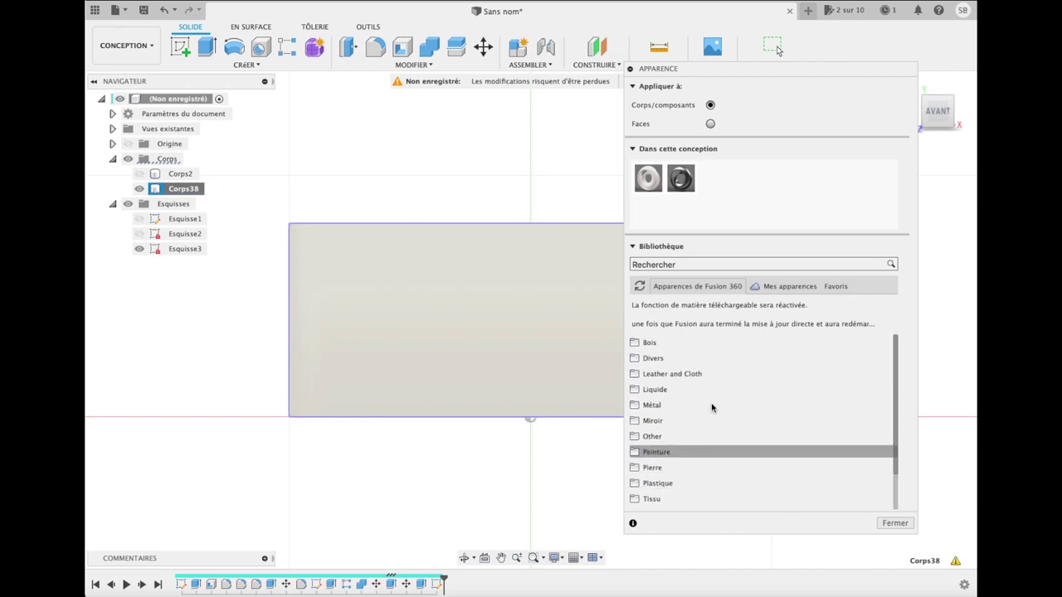
pyautogui.scroll(-3, 711, 408)
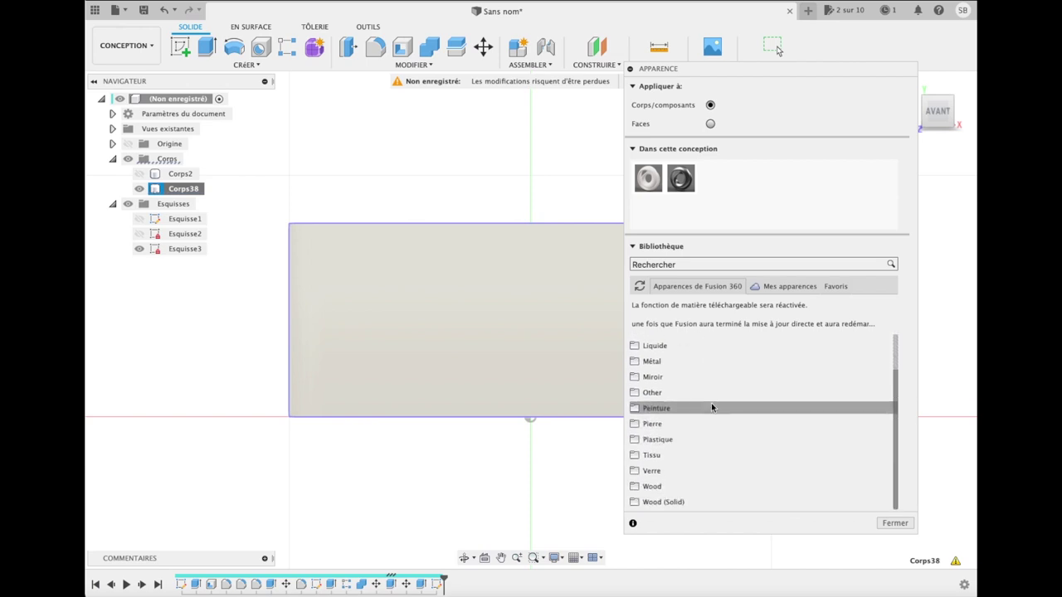
pyautogui.click(674, 440)
pyautogui.scroll(-5, 692, 430)
pyautogui.scroll(-3, 692, 430)
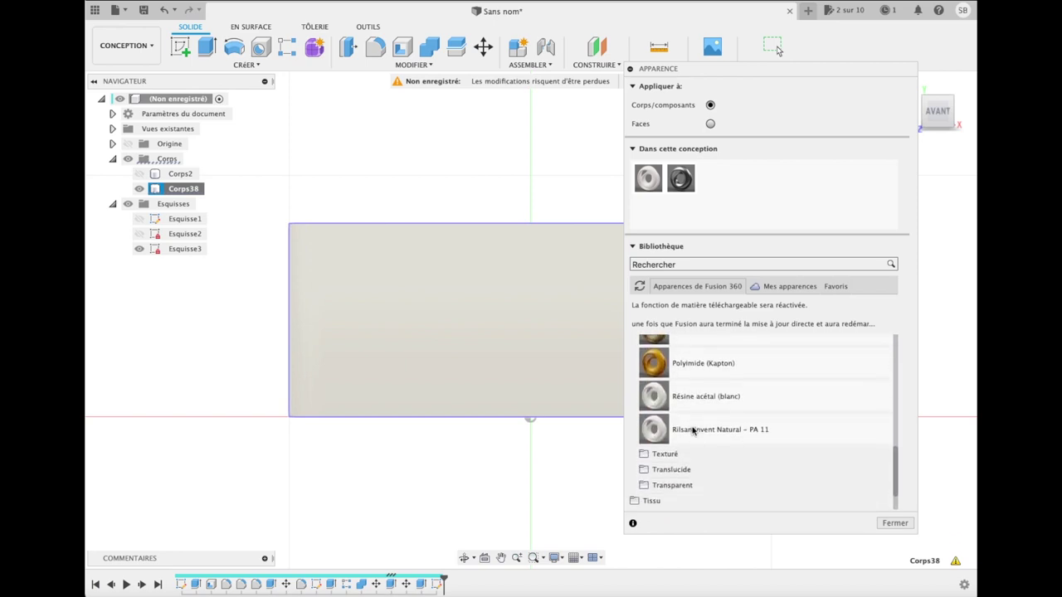
pyautogui.scroll(-2, 693, 430)
# Step: Apply the transparent Phénolique (ambre) appearance to Corps38 and close the dialog
pyautogui.click(693, 439)
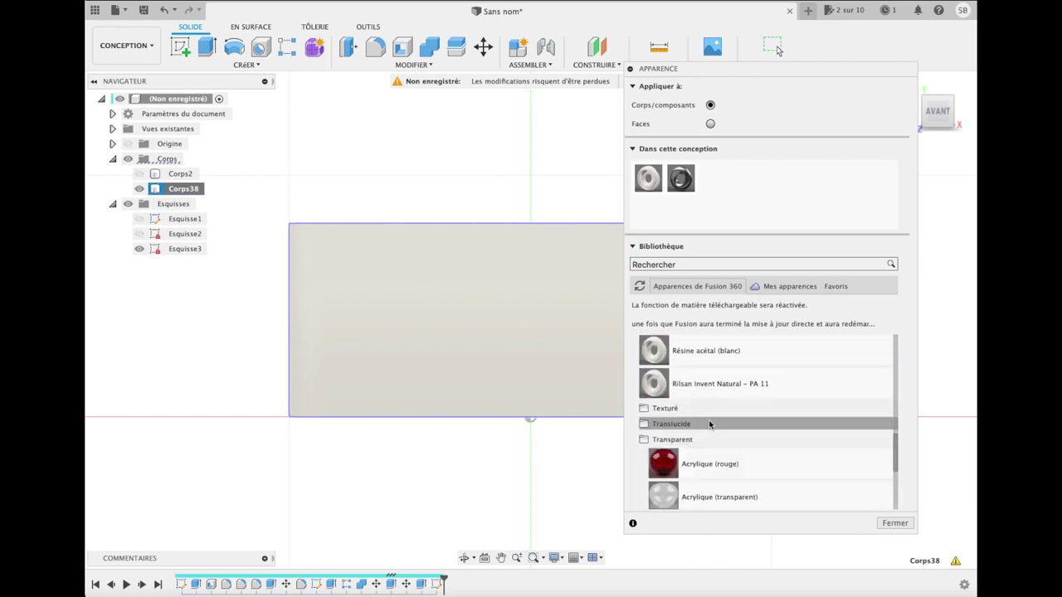
pyautogui.scroll(-2, 710, 427)
pyautogui.scroll(-2, 710, 425)
pyautogui.scroll(2, 676, 426)
pyautogui.scroll(1, 685, 427)
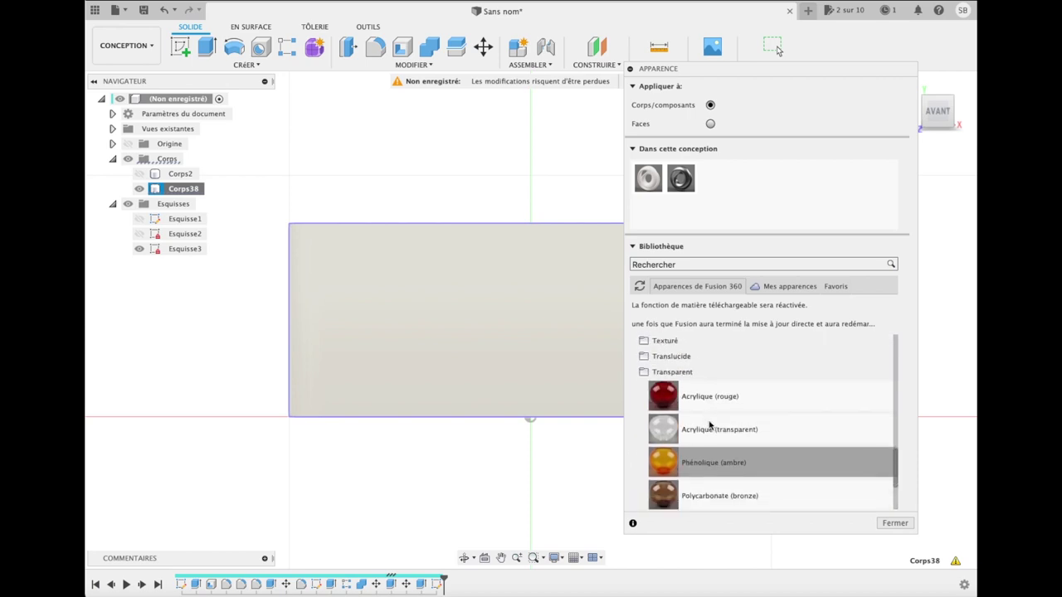
pyautogui.moveTo(688, 429); pyautogui.dragTo(517, 336)
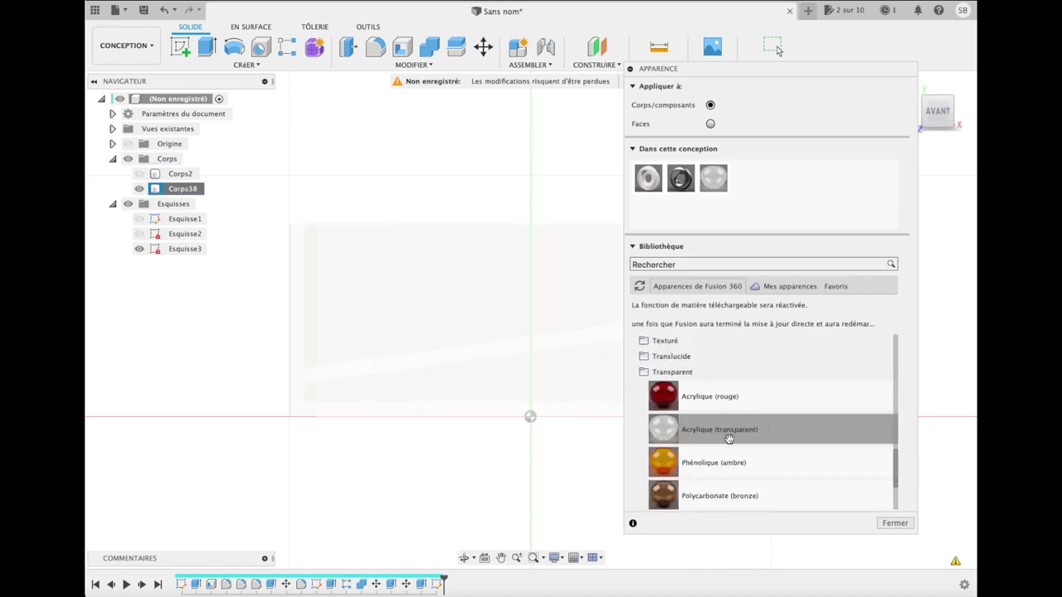
pyautogui.moveTo(717, 453); pyautogui.dragTo(486, 367)
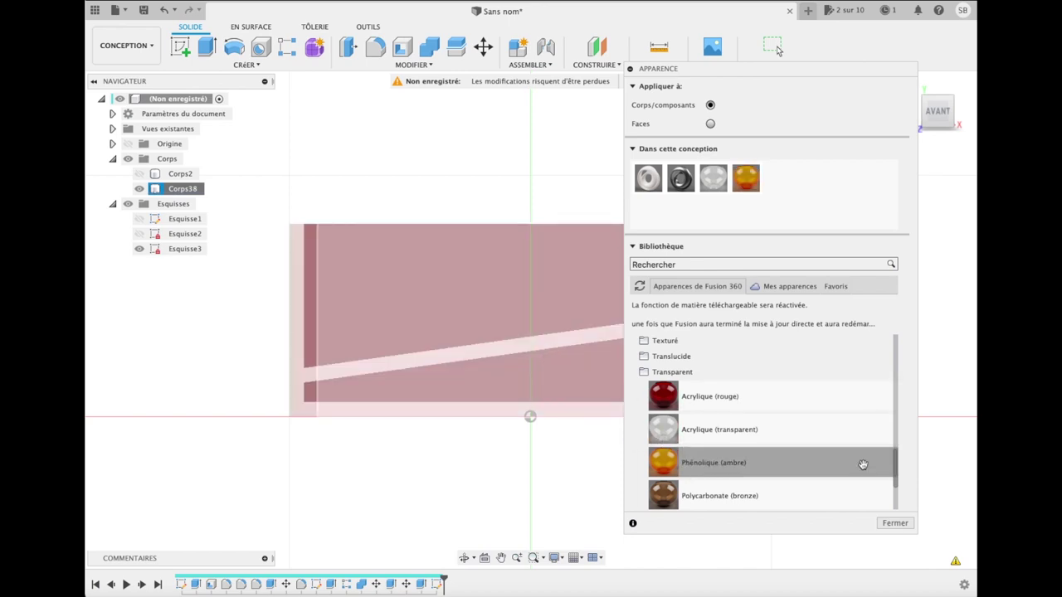
pyautogui.click(895, 523)
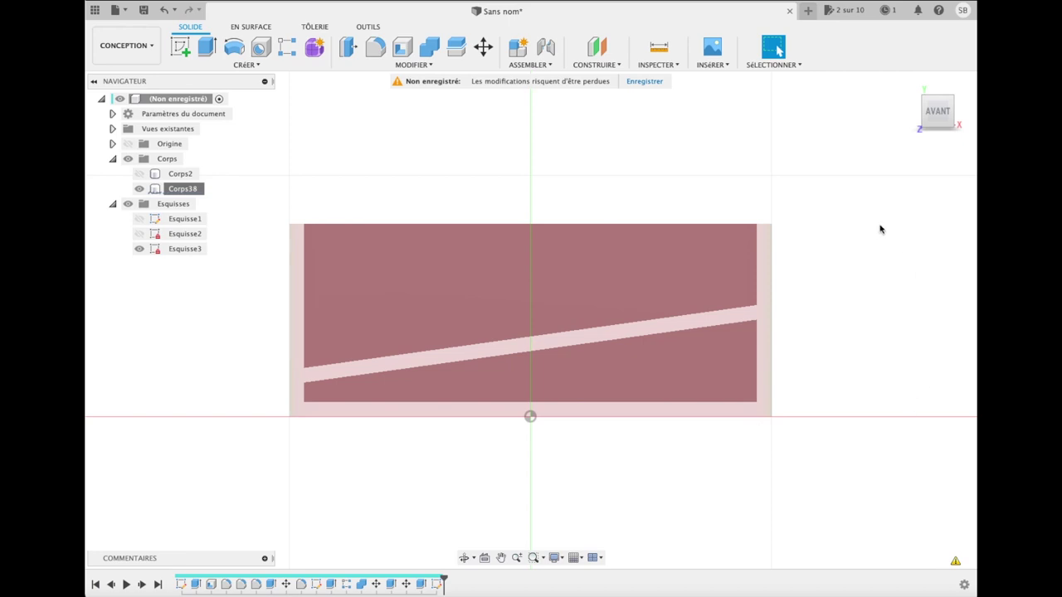
# Step: Start sketch Esquisse4 on the front face and begin a line at the tray's left end
pyautogui.click(180, 47)
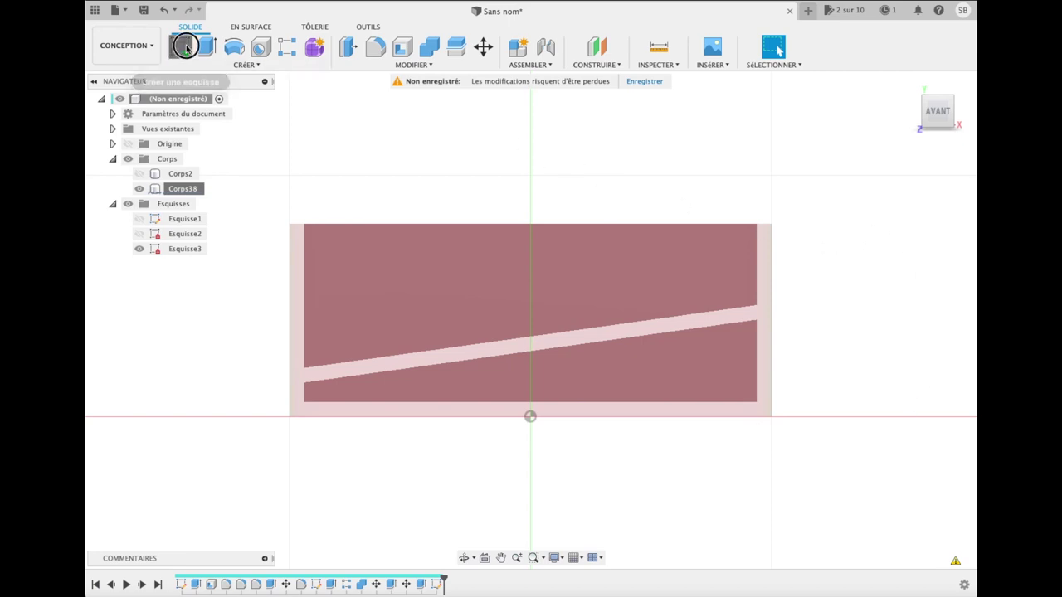
pyautogui.click(489, 258)
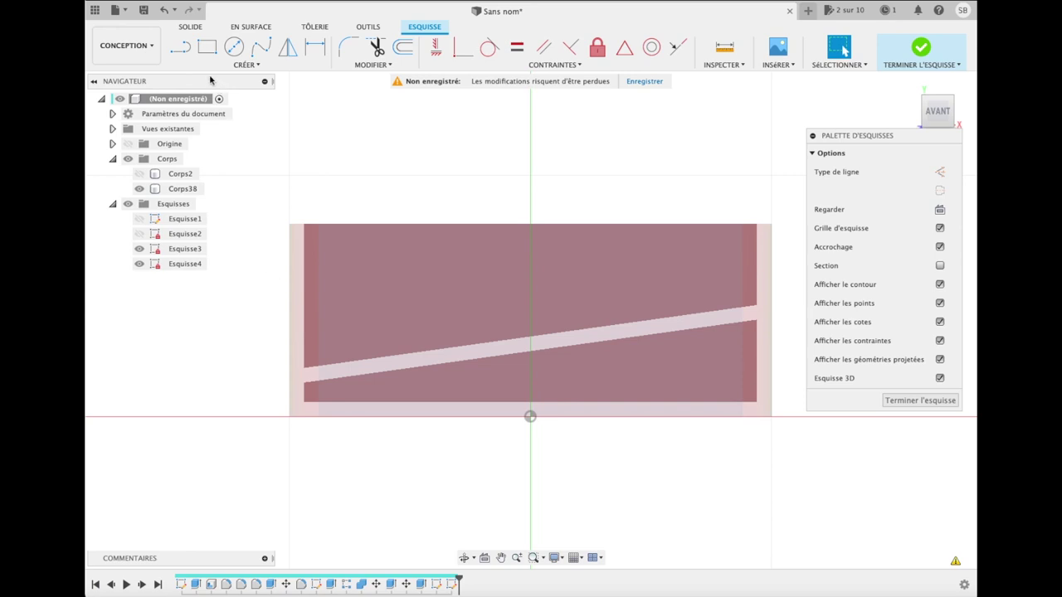
pyautogui.click(180, 48)
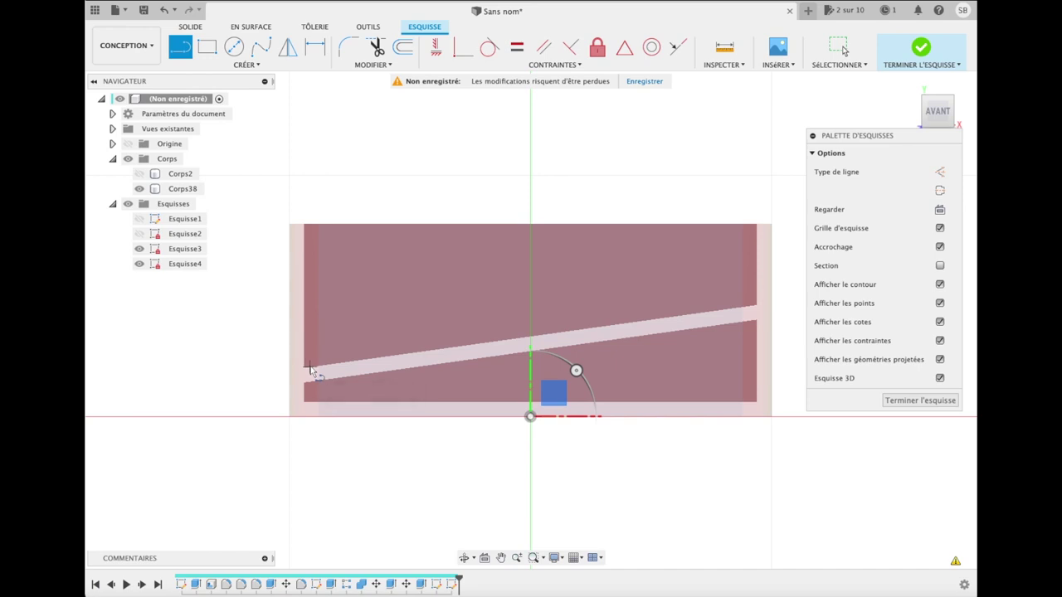
pyautogui.click(310, 367)
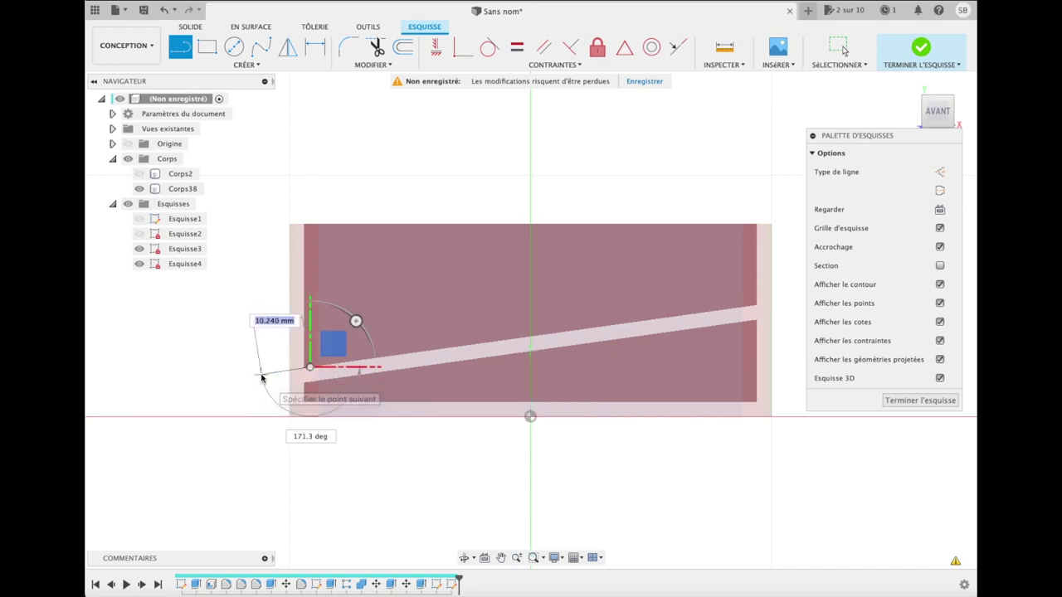
pyautogui.click(261, 375)
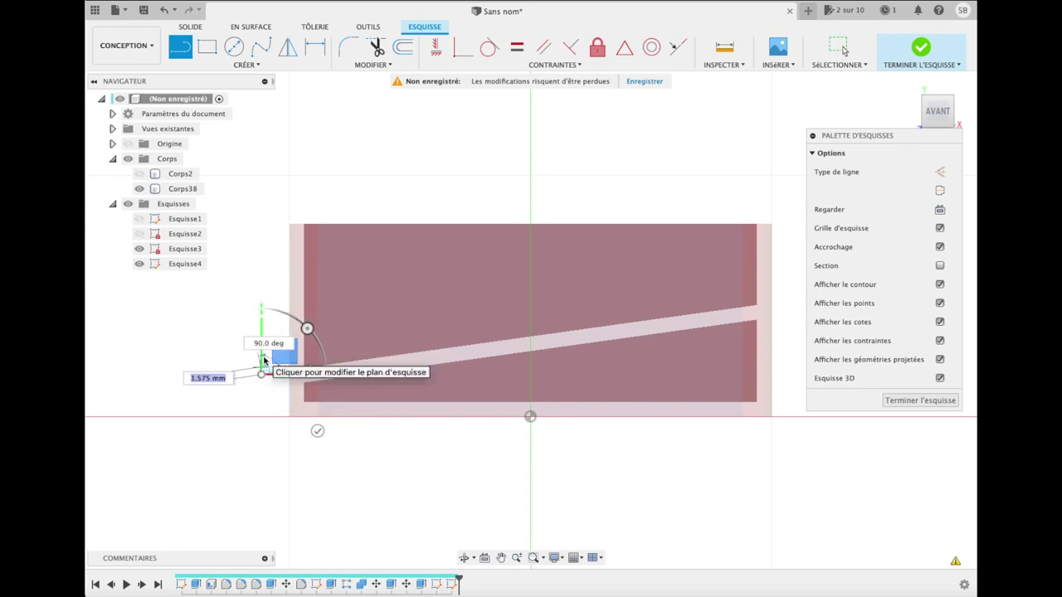
# Step: Complete the closed four-sided line profile back to the tray edge
pyautogui.scroll(2, 264, 360)
pyautogui.scroll(2, 268, 365)
pyautogui.scroll(2, 280, 379)
pyautogui.scroll(2, 295, 399)
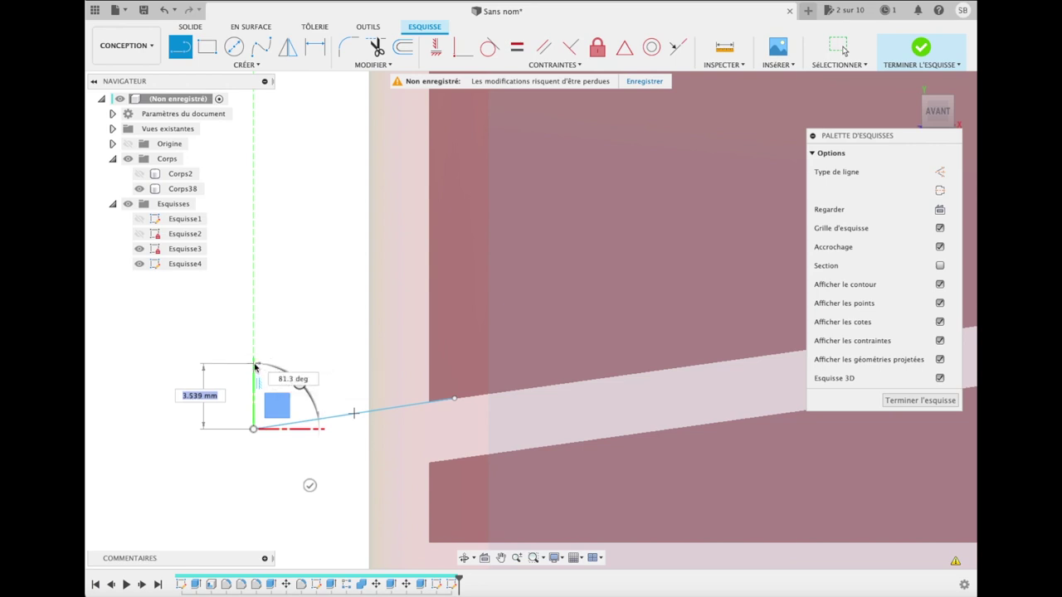
pyautogui.click(254, 377)
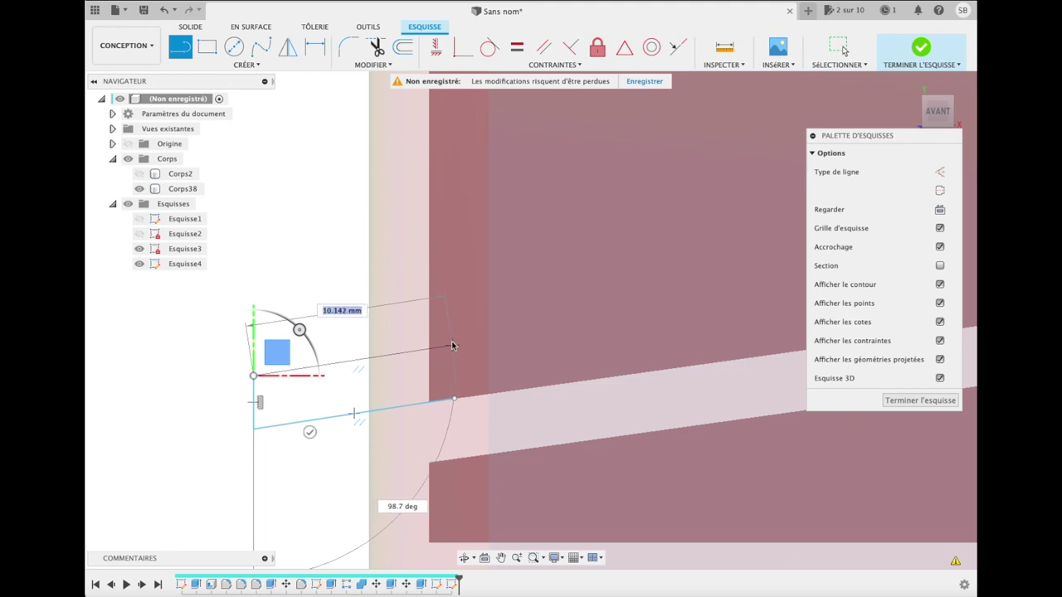
pyautogui.click(452, 345)
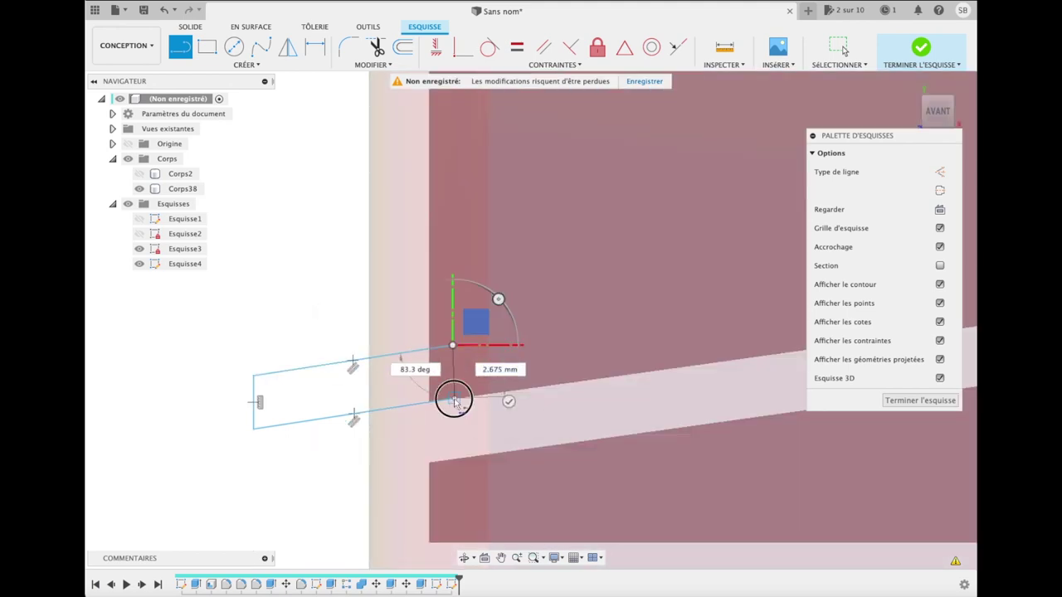
pyautogui.click(453, 399)
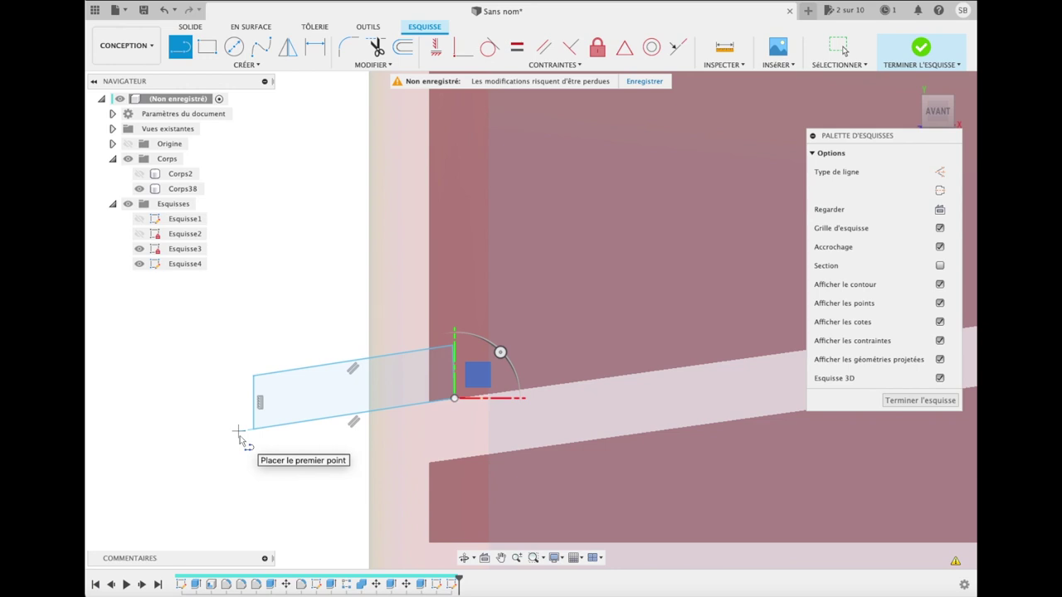
pyautogui.click(245, 65)
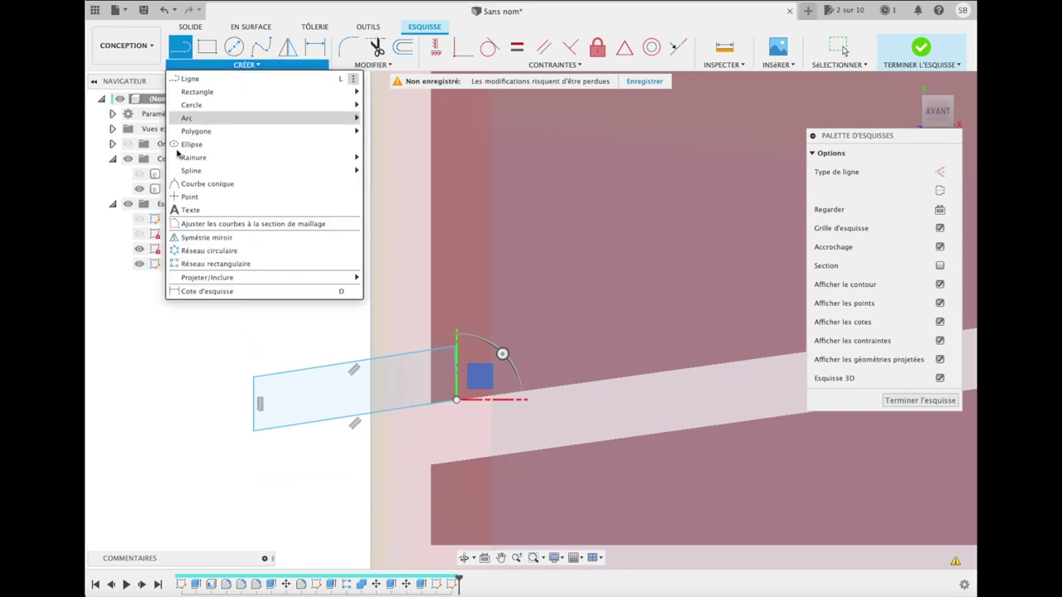
pyautogui.moveTo(216, 118)
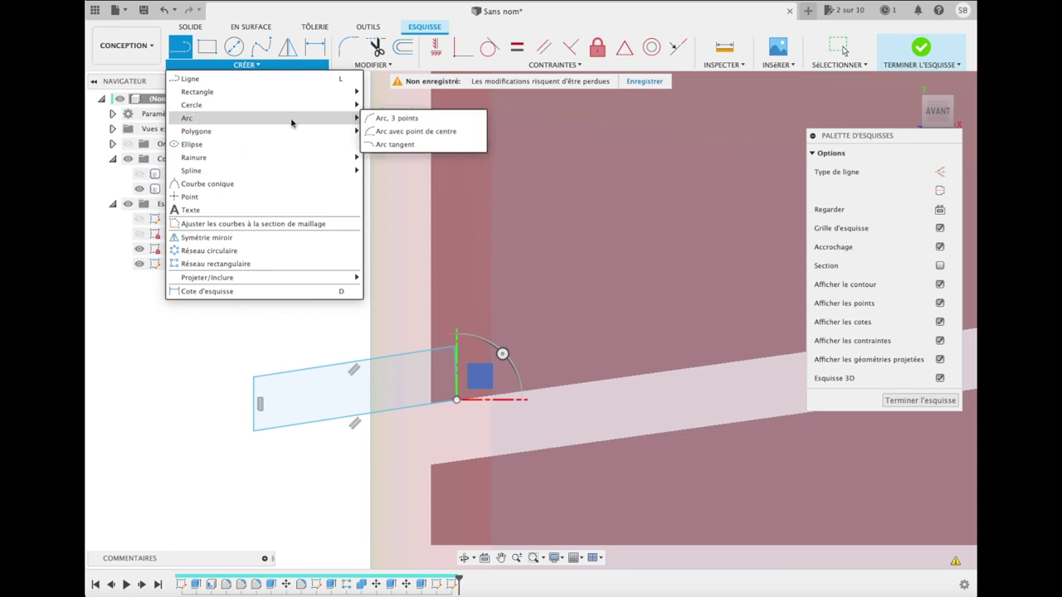
# Step: Draw two three-point arcs from the rectangle's left corners, forming a curved hook end
pyautogui.click(396, 117)
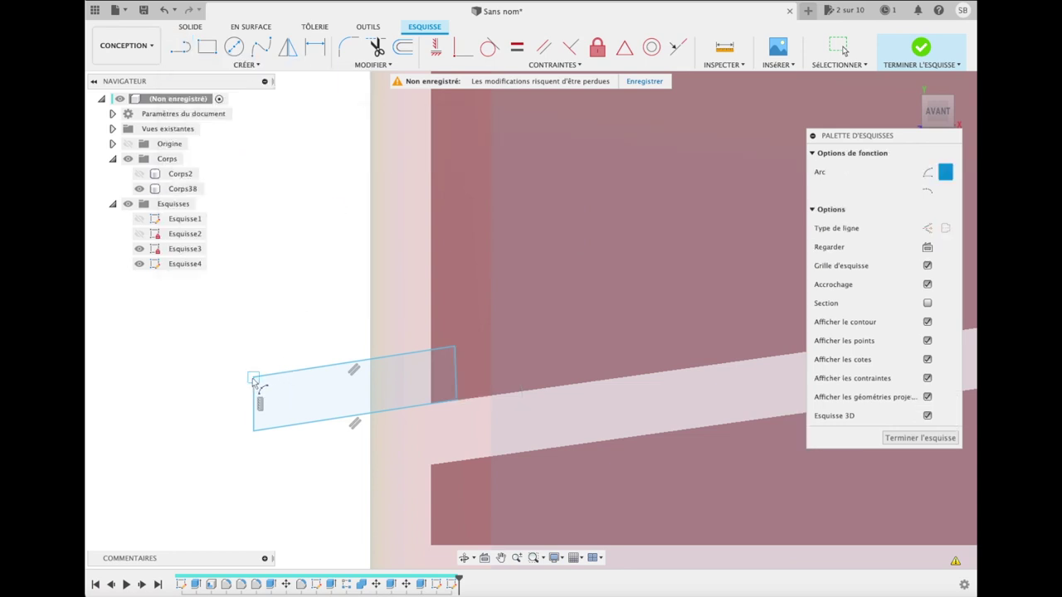
pyautogui.click(253, 430)
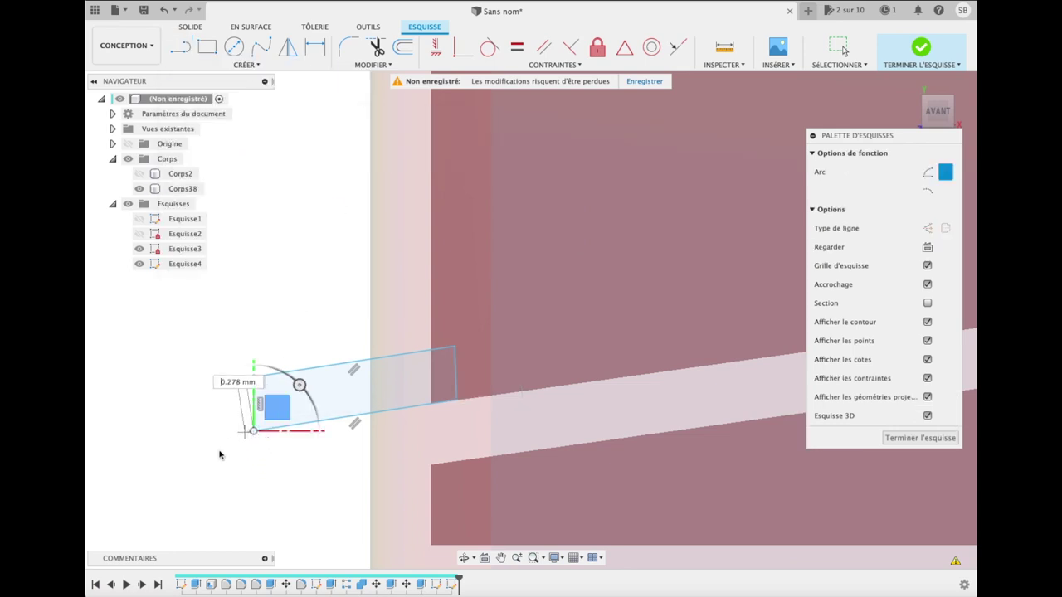
pyautogui.click(200, 487)
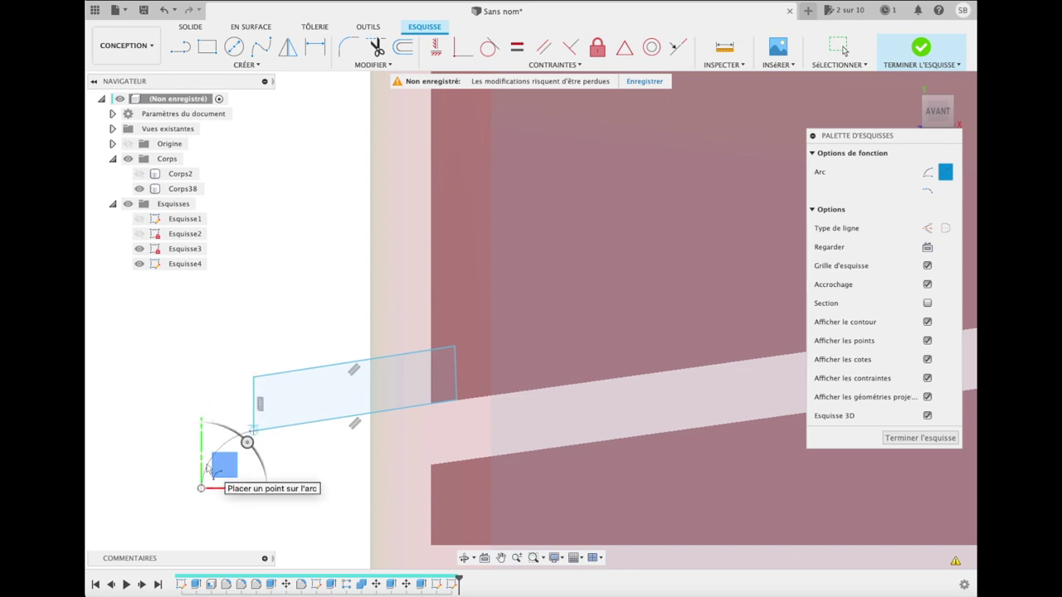
pyautogui.click(208, 469)
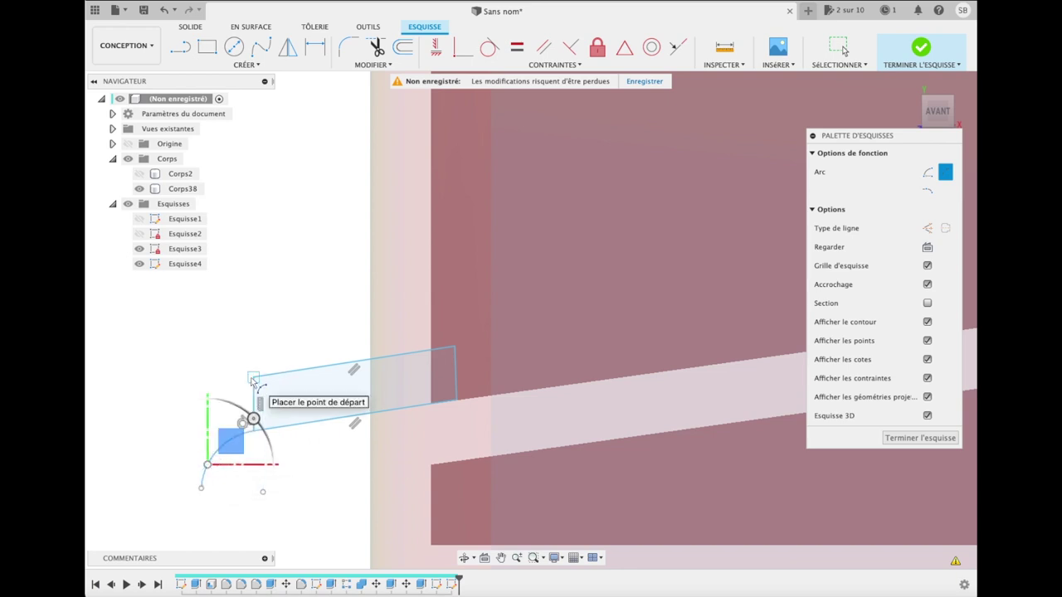
pyautogui.click(253, 378)
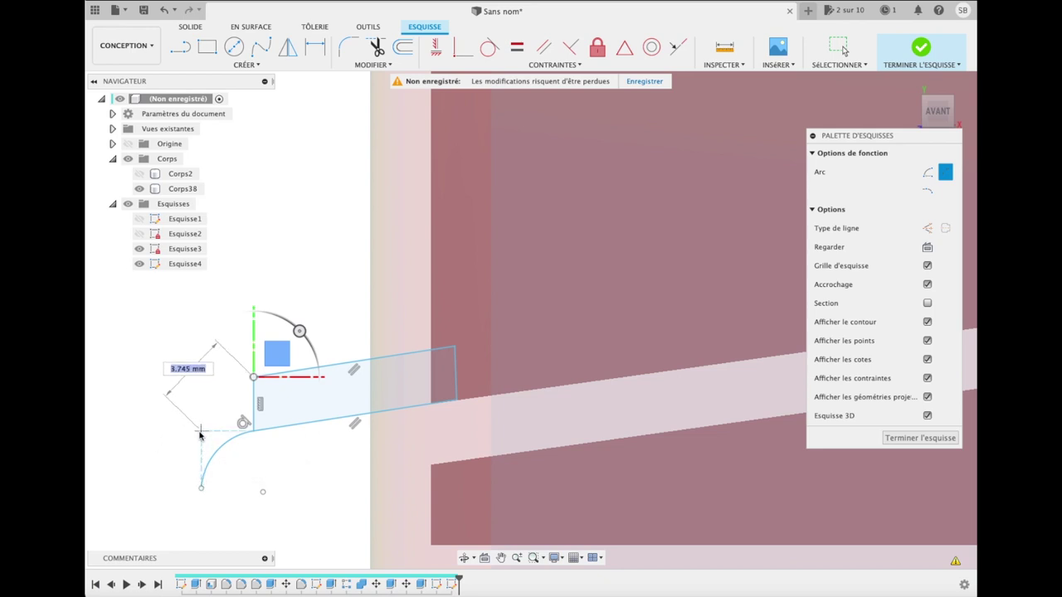
pyautogui.click(200, 433)
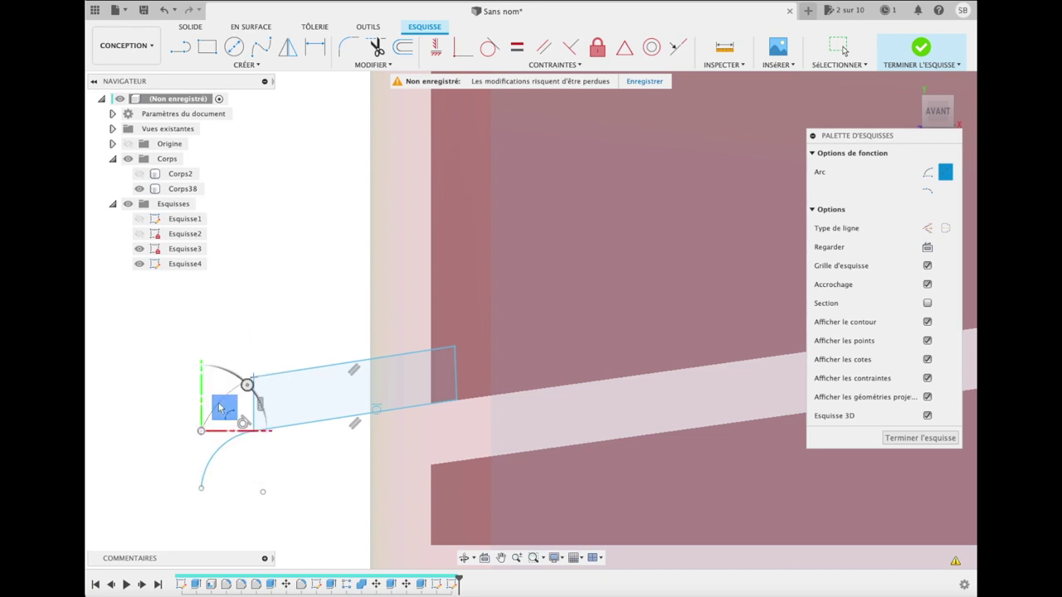
pyautogui.click(218, 404)
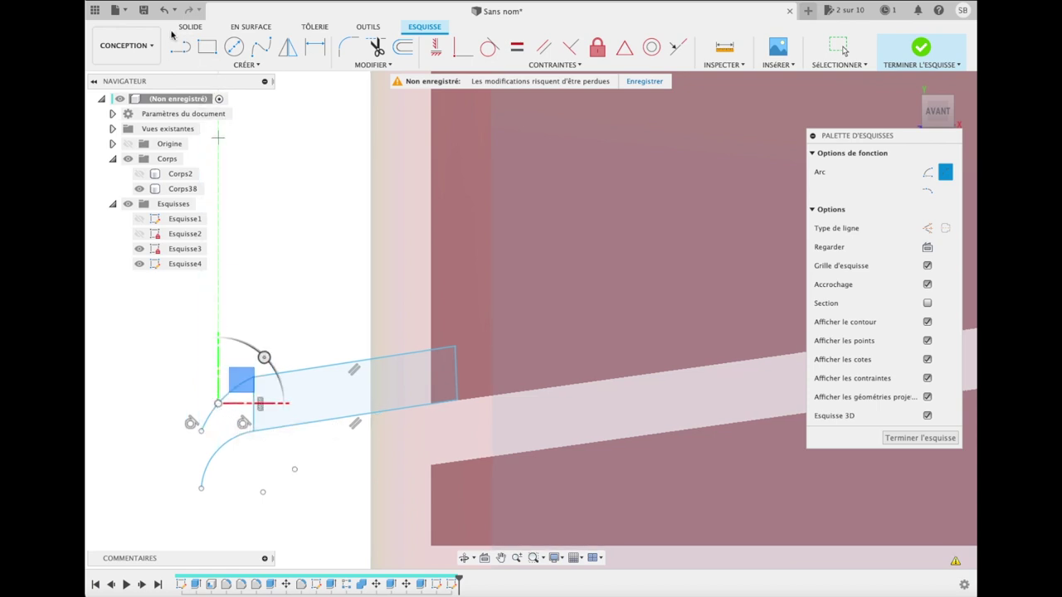
# Step: Close the curved profile with a vertical line and finish the sketch
pyautogui.click(179, 49)
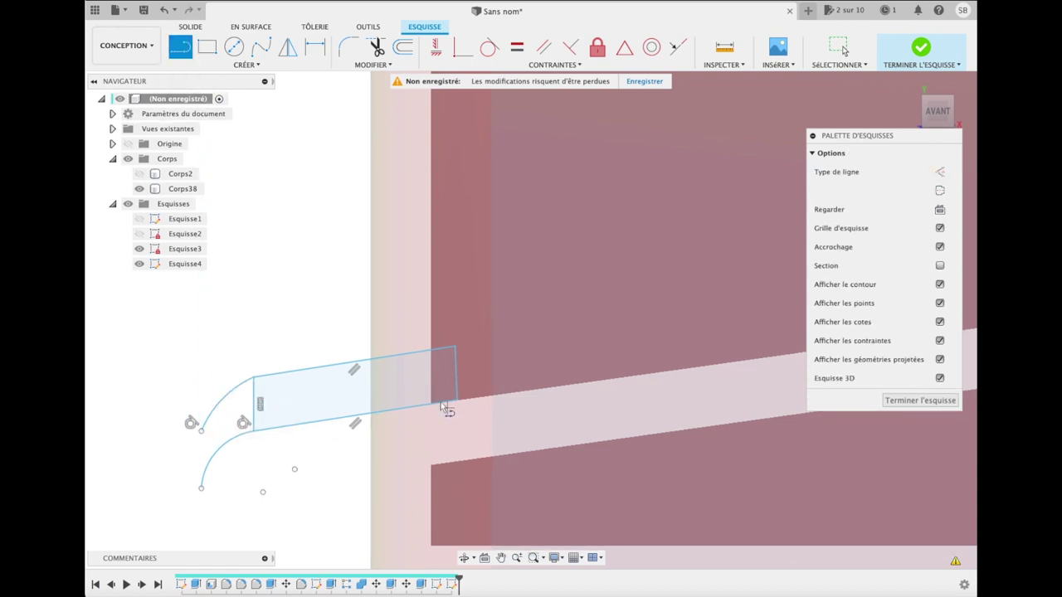
pyautogui.click(201, 433)
pyautogui.click(201, 490)
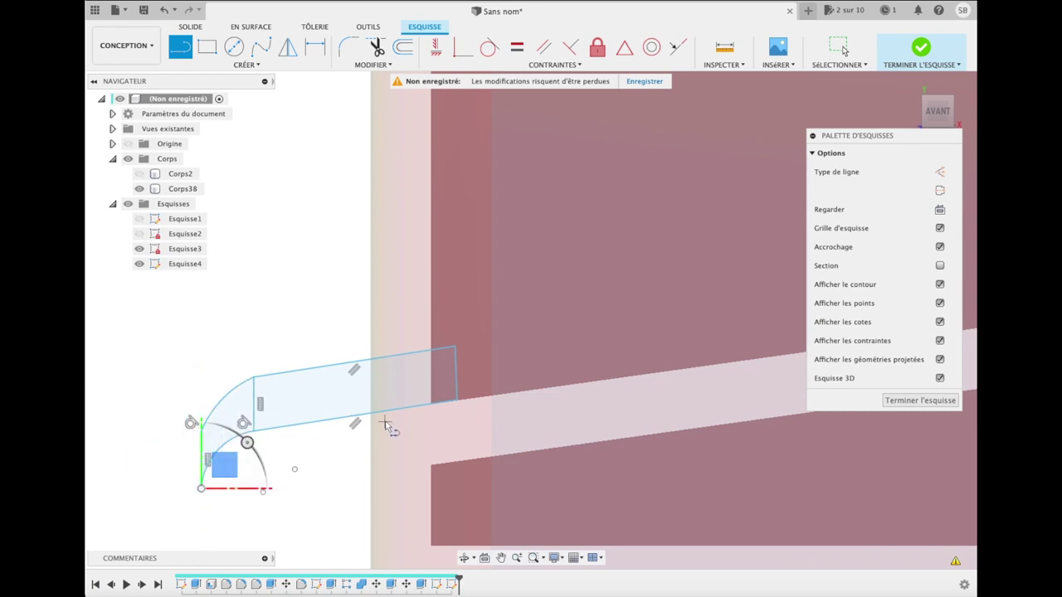
pyautogui.click(919, 400)
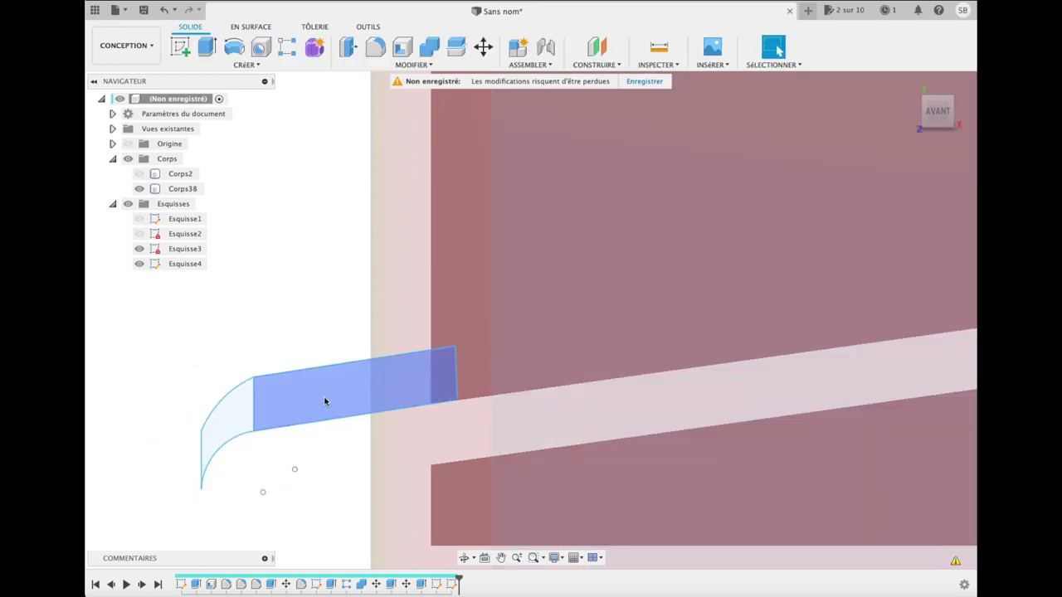
# Step: Select the rectangle and curved profiles and begin extruding them into the box
pyautogui.click(324, 402)
pyautogui.click(233, 415)
pyautogui.press('e')
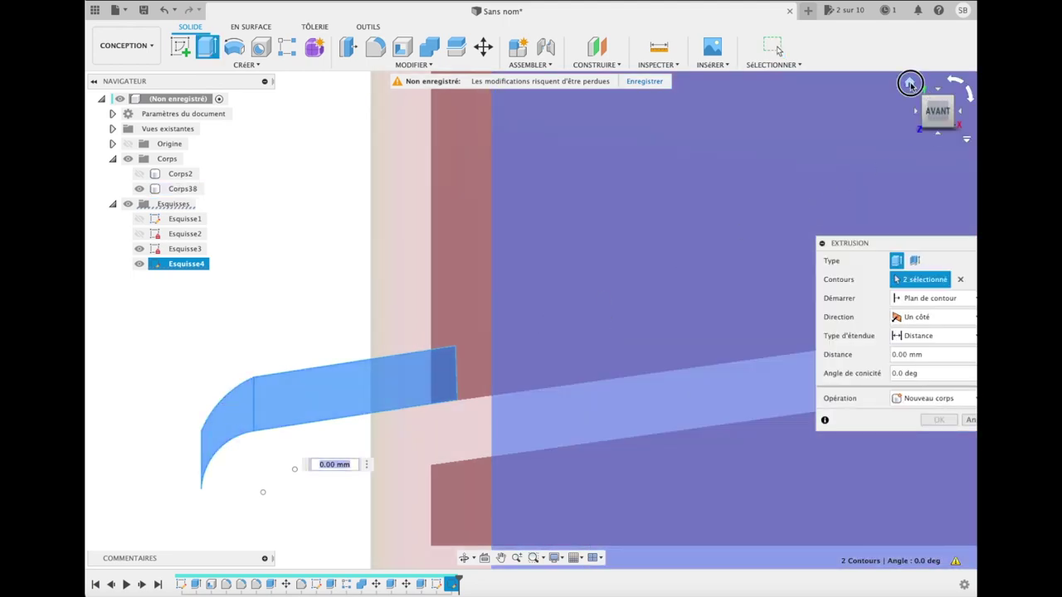
pyautogui.click(909, 84)
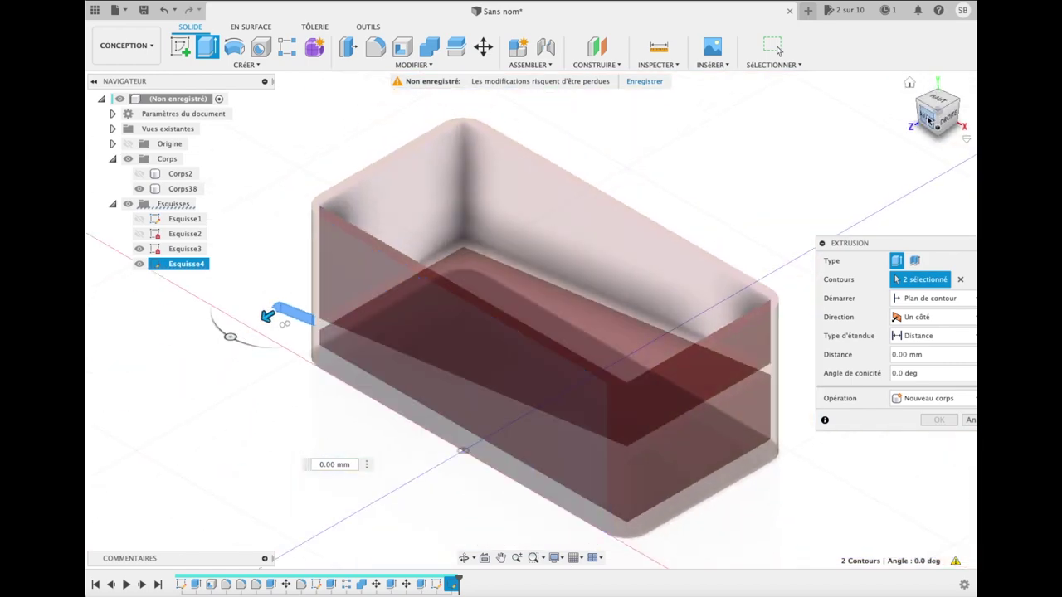
pyautogui.moveTo(925, 120); pyautogui.dragTo(934, 125)
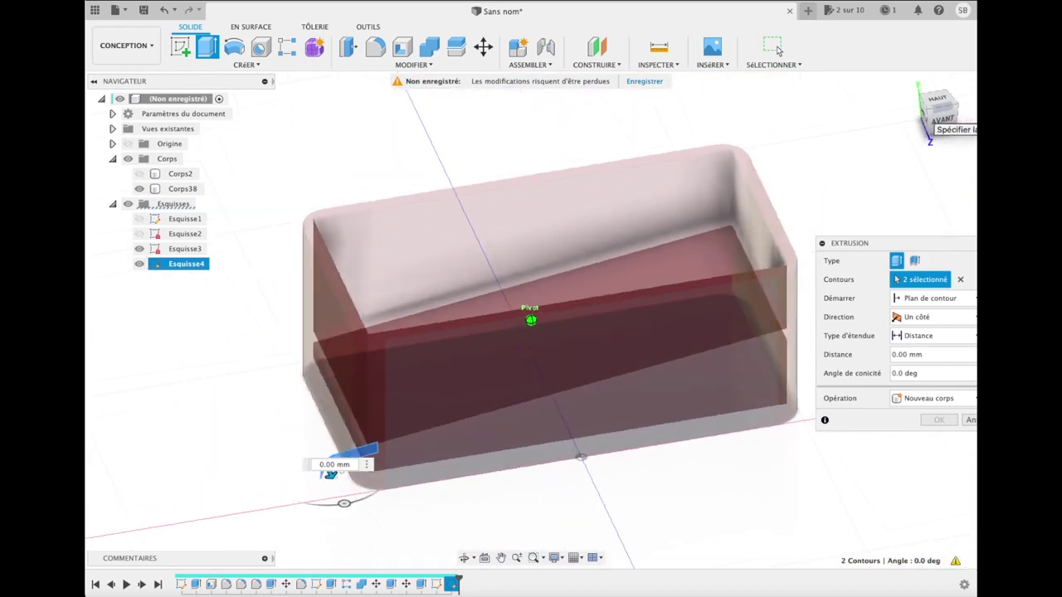
pyautogui.moveTo(934, 124); pyautogui.dragTo(931, 123)
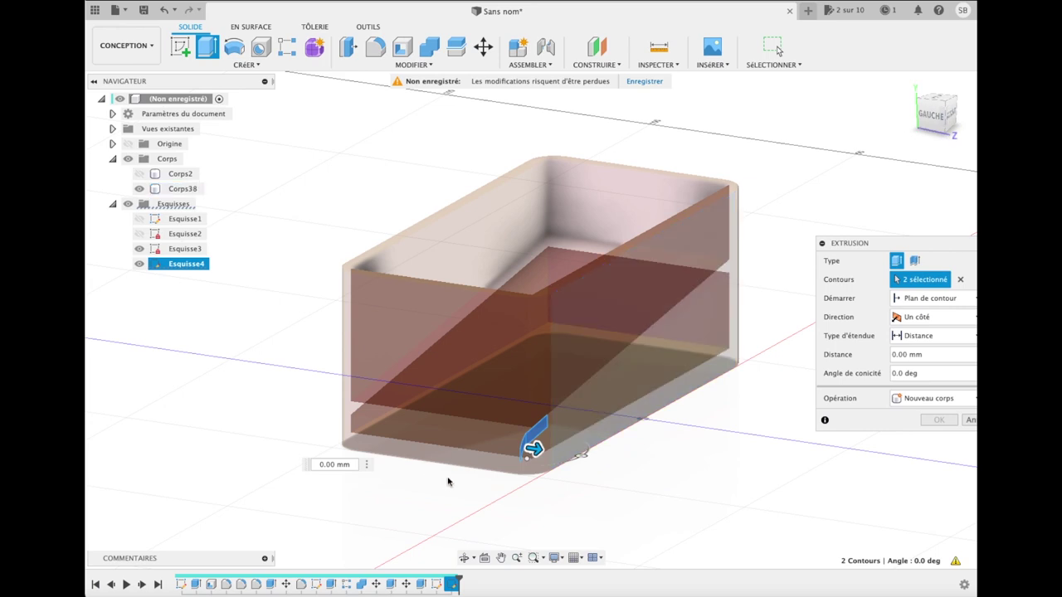
pyautogui.moveTo(535, 449); pyautogui.dragTo(360, 450)
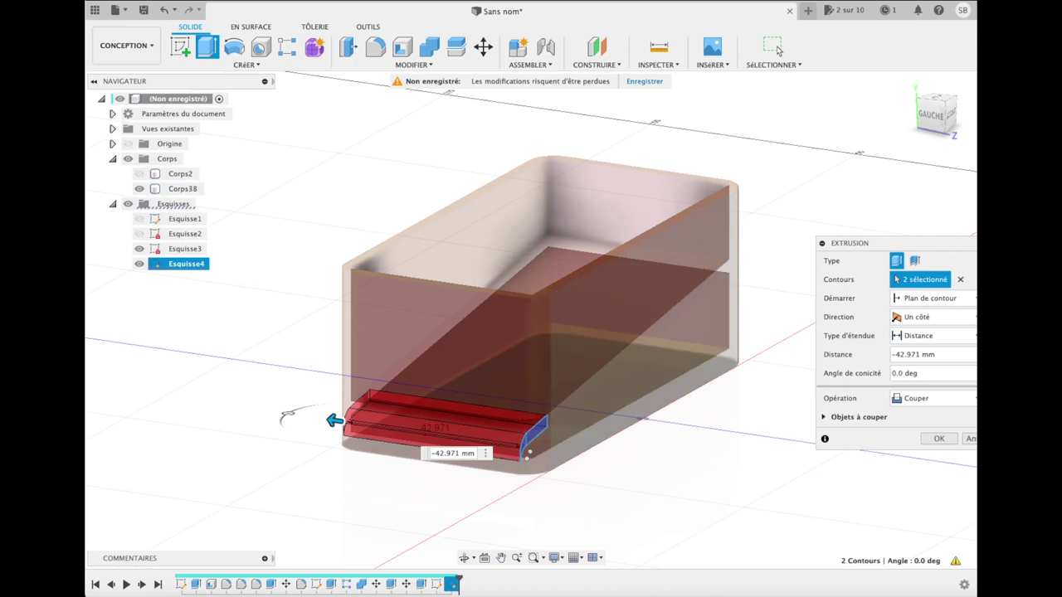
# Step: Extrude two-sided, 6.585 mm and -37.191 mm, as new body Corps39
pyautogui.click(926, 317)
pyautogui.click(913, 344)
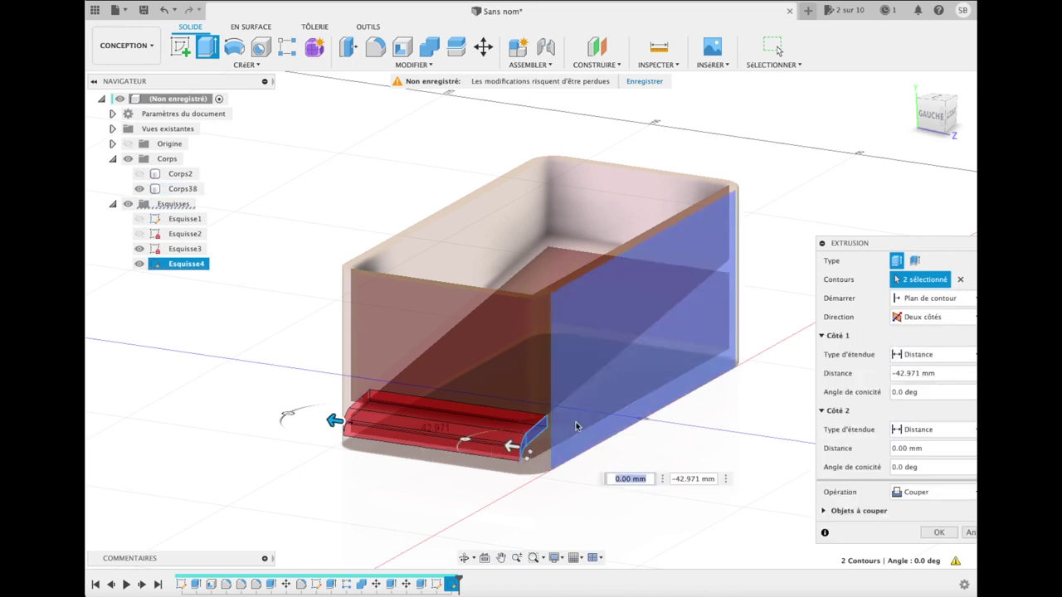
pyautogui.moveTo(512, 450); pyautogui.dragTo(481, 446)
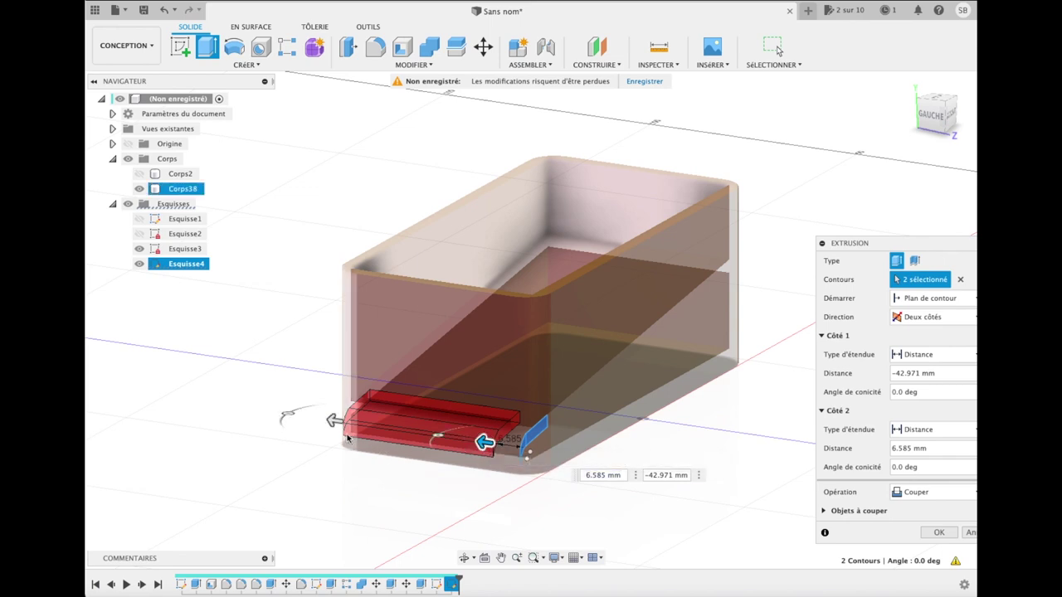
pyautogui.moveTo(333, 421); pyautogui.dragTo(358, 423)
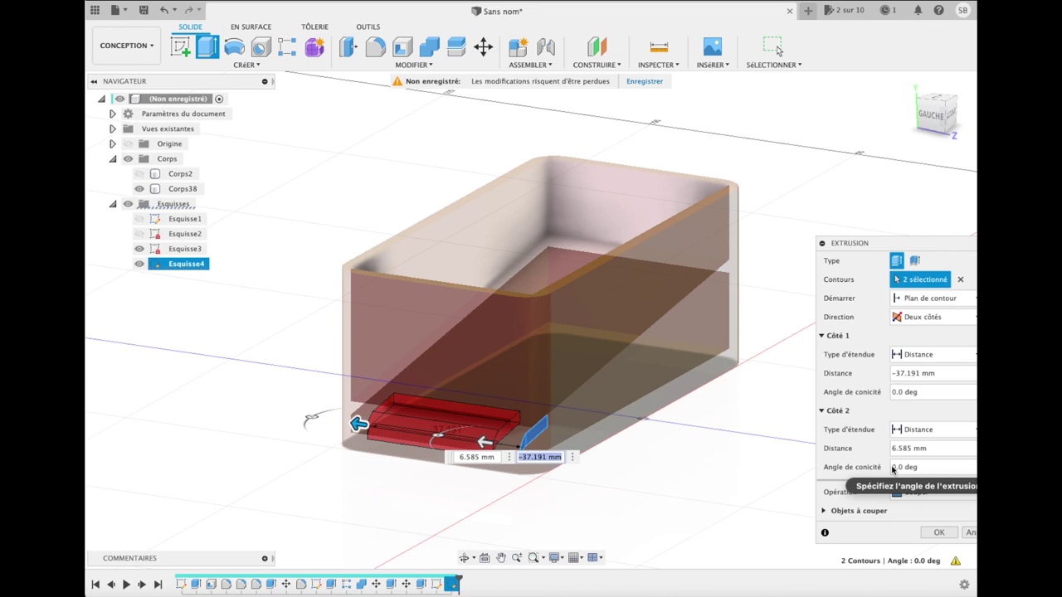
pyautogui.click(944, 494)
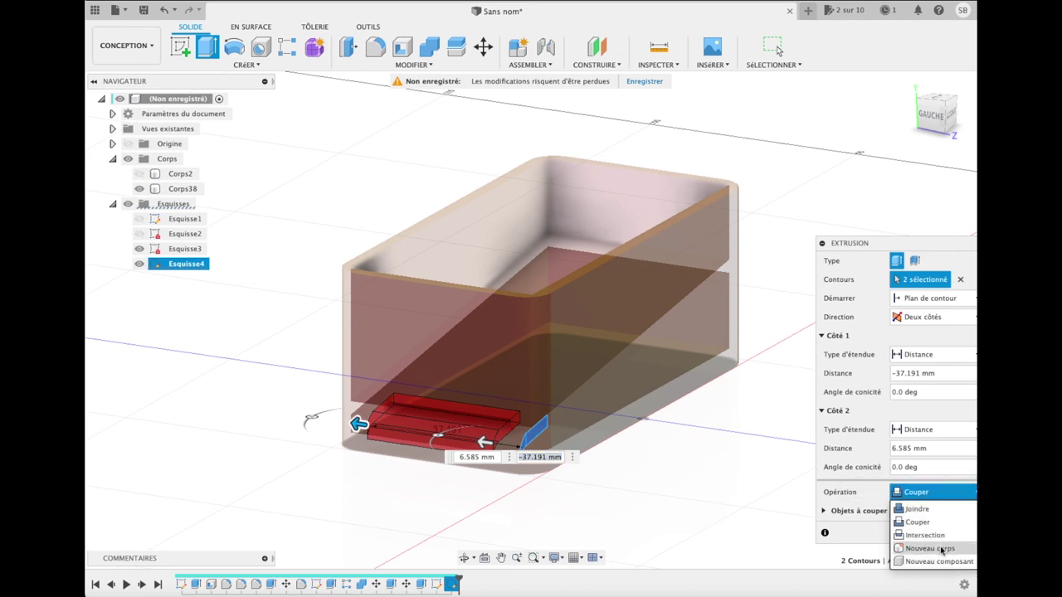
pyautogui.click(943, 549)
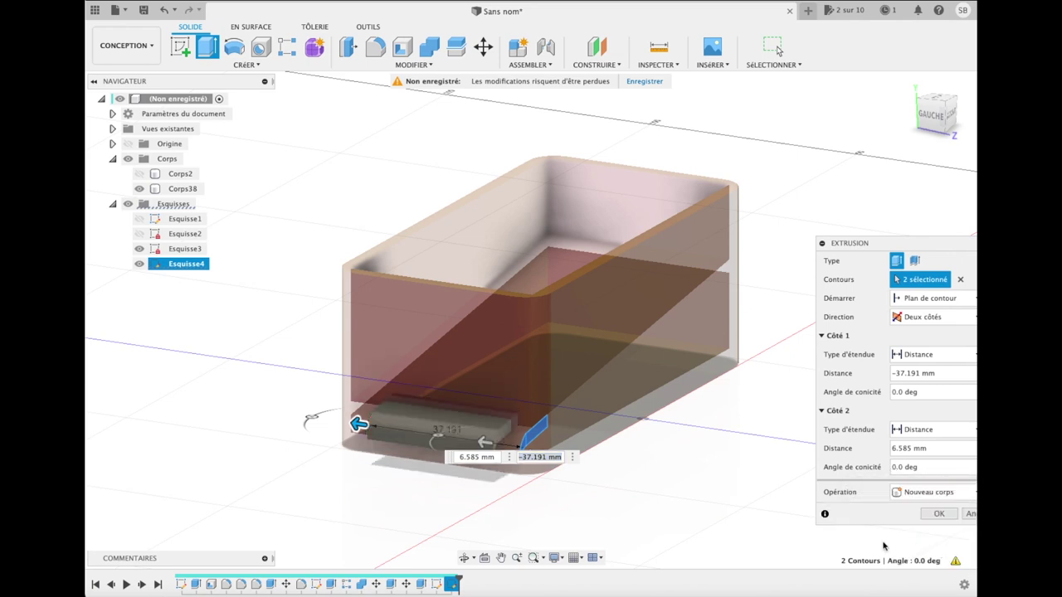
pyautogui.click(939, 515)
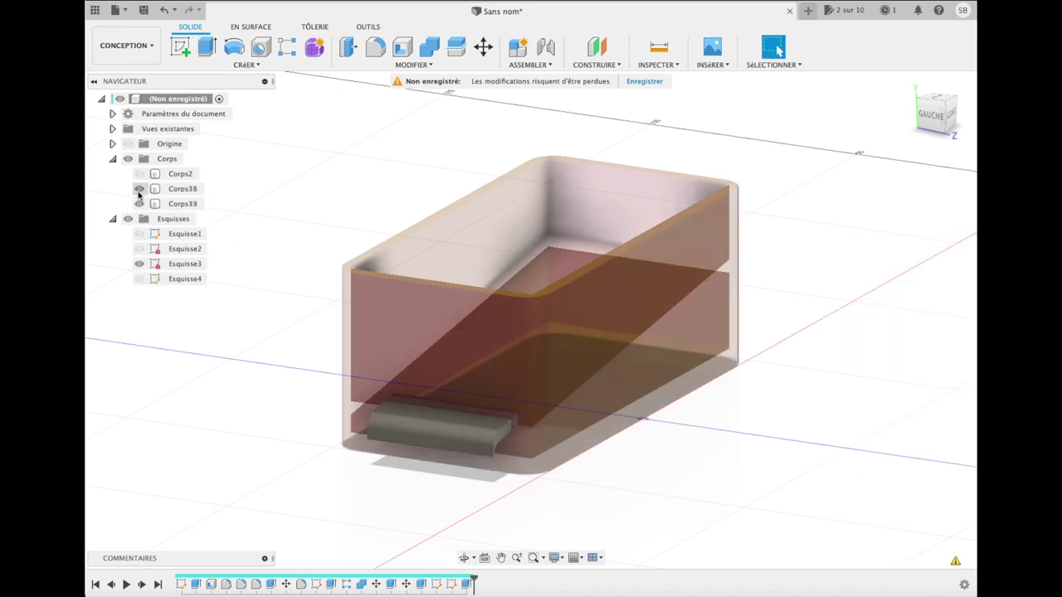
# Step: Hide Corps38 and start a shell on the handle's top face, trying 3, 0.3 and 1.5 mm presets
pyautogui.click(139, 189)
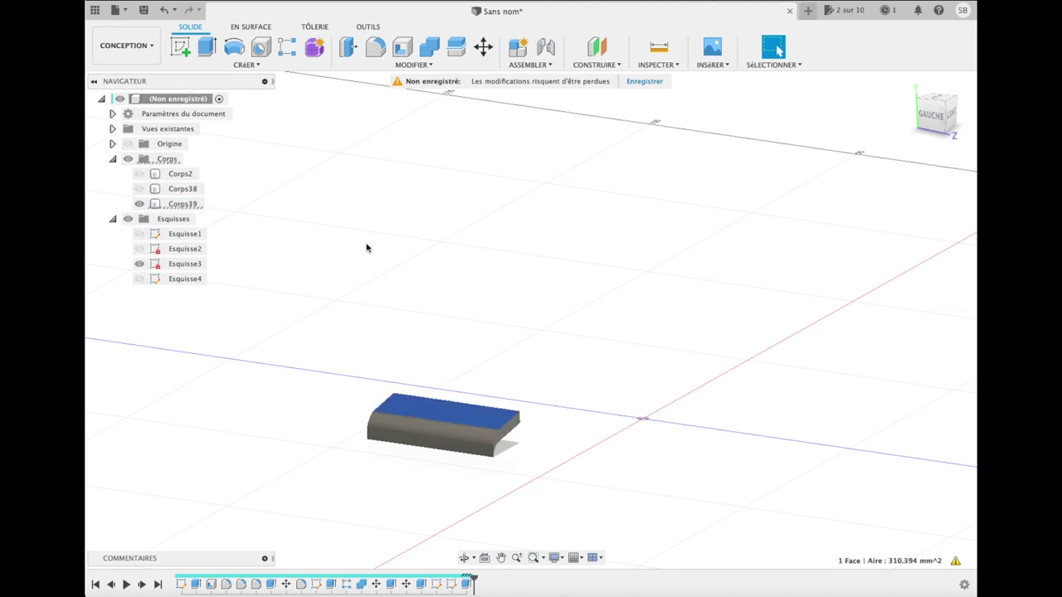
pyautogui.click(402, 46)
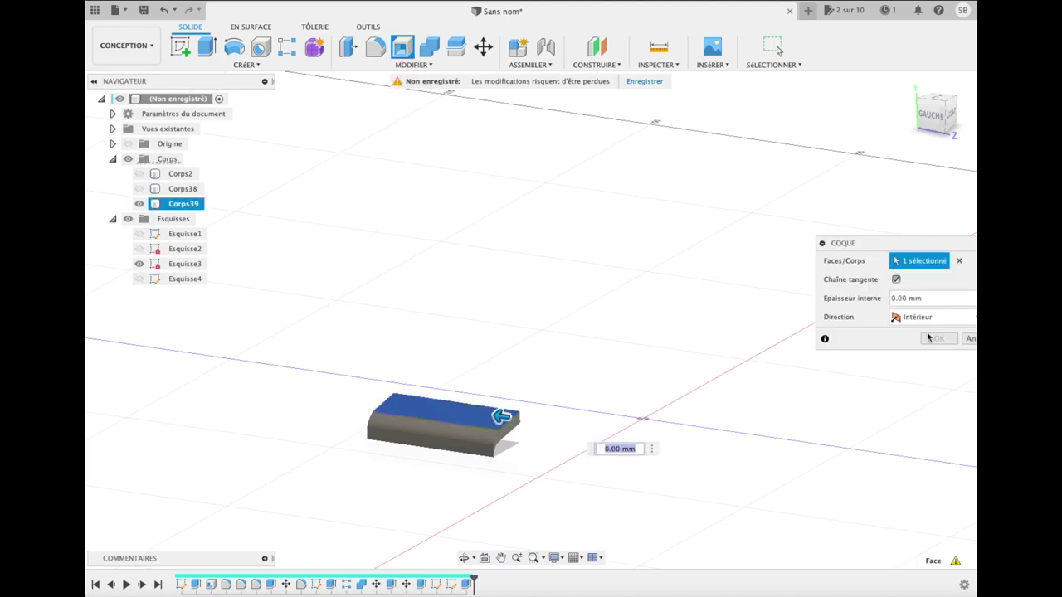
pyautogui.moveTo(890, 244); pyautogui.dragTo(692, 201)
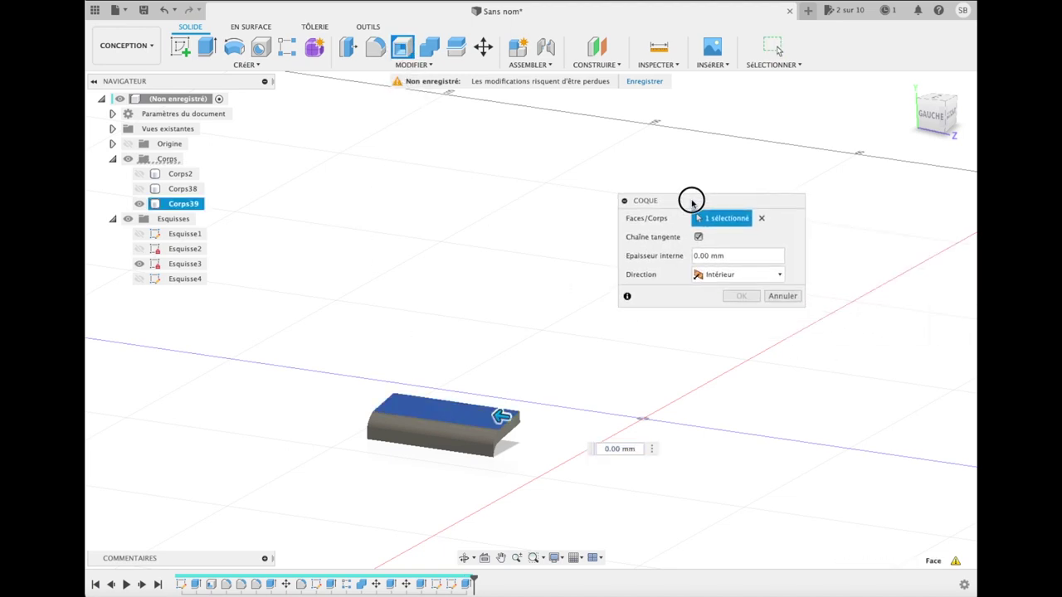
pyautogui.click(791, 258)
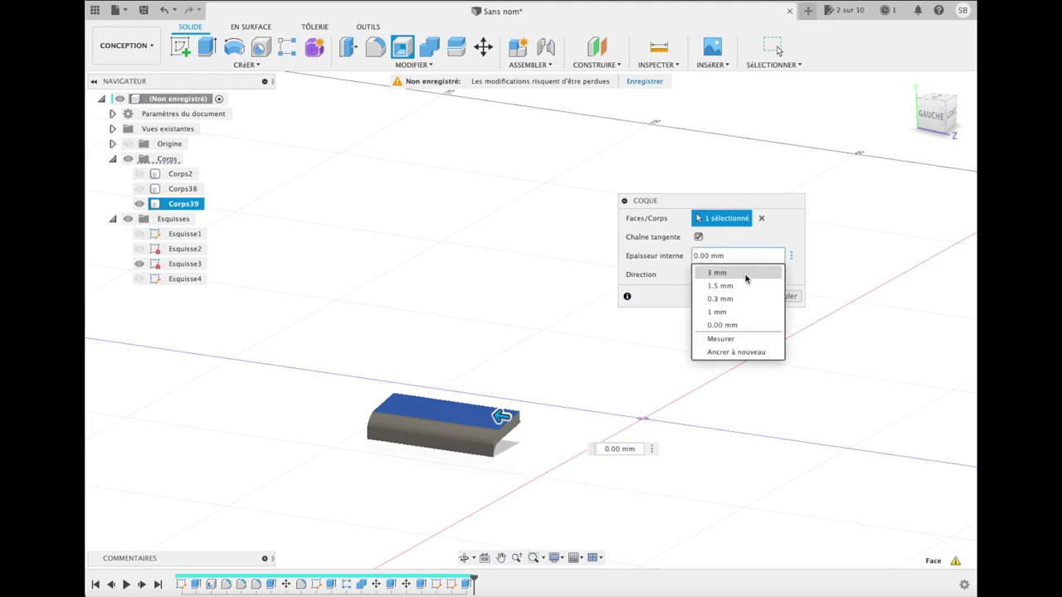
pyautogui.click(746, 273)
pyautogui.click(793, 258)
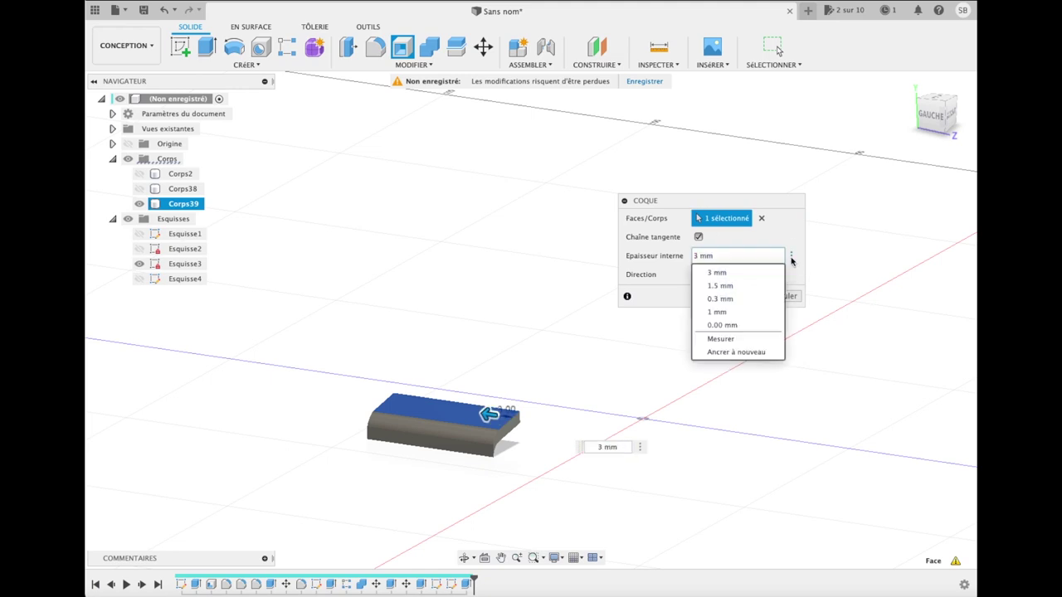
pyautogui.click(720, 299)
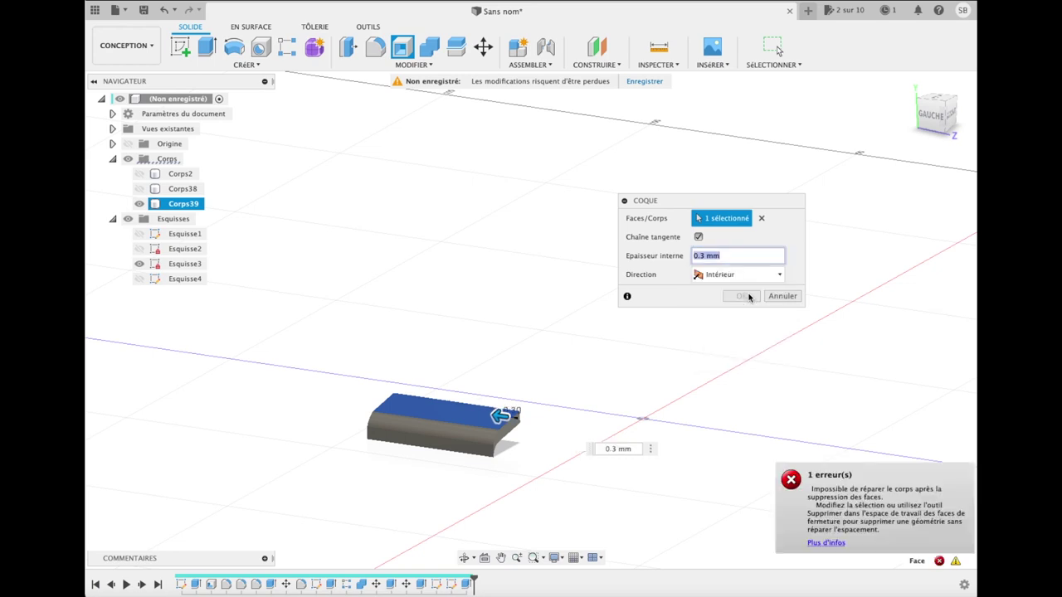
pyautogui.click(792, 257)
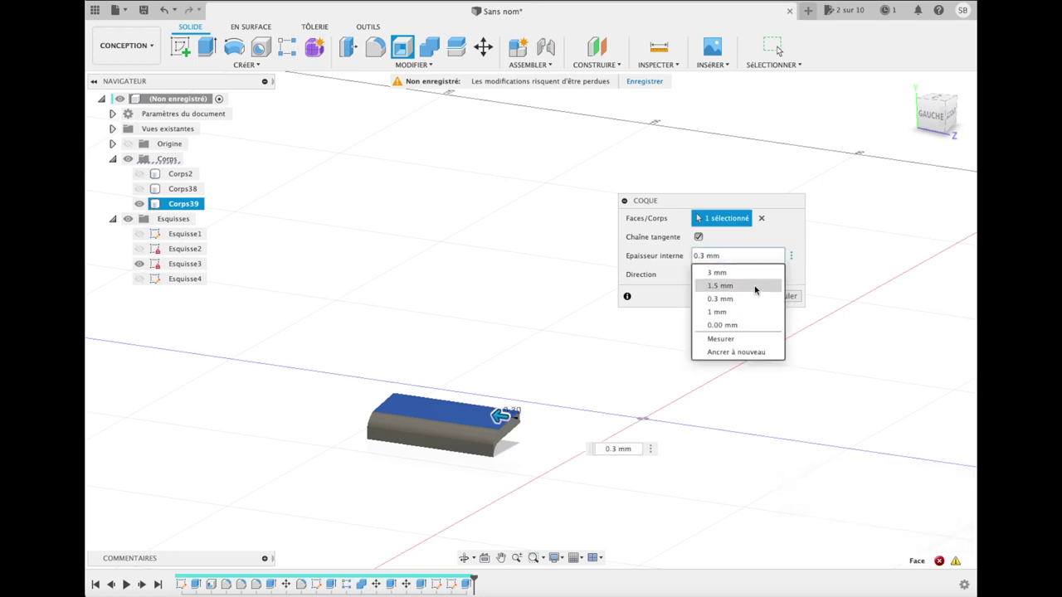
pyautogui.click(720, 285)
pyautogui.click(791, 256)
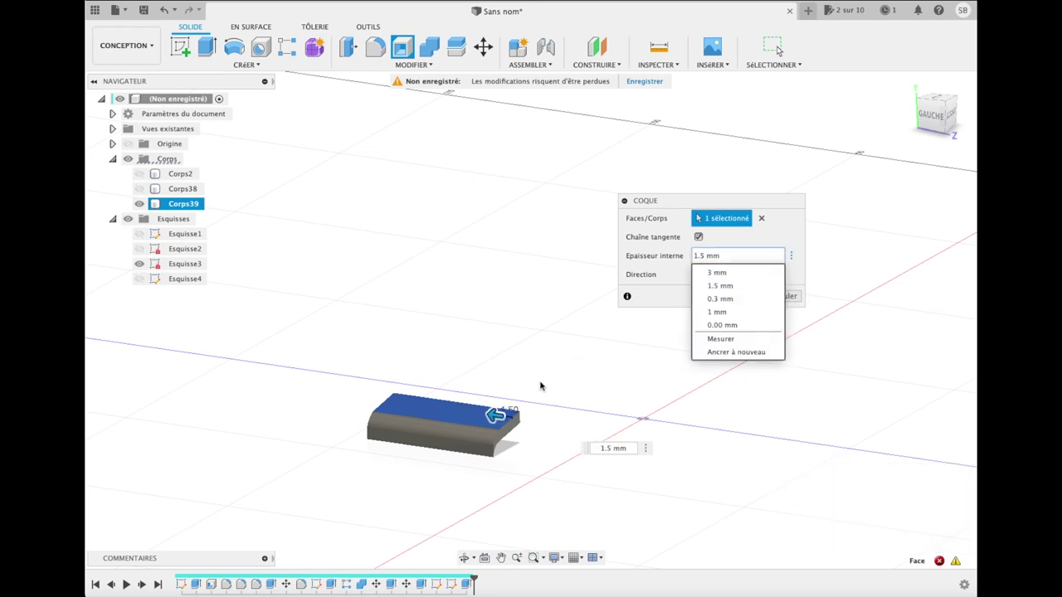
pyautogui.click(597, 367)
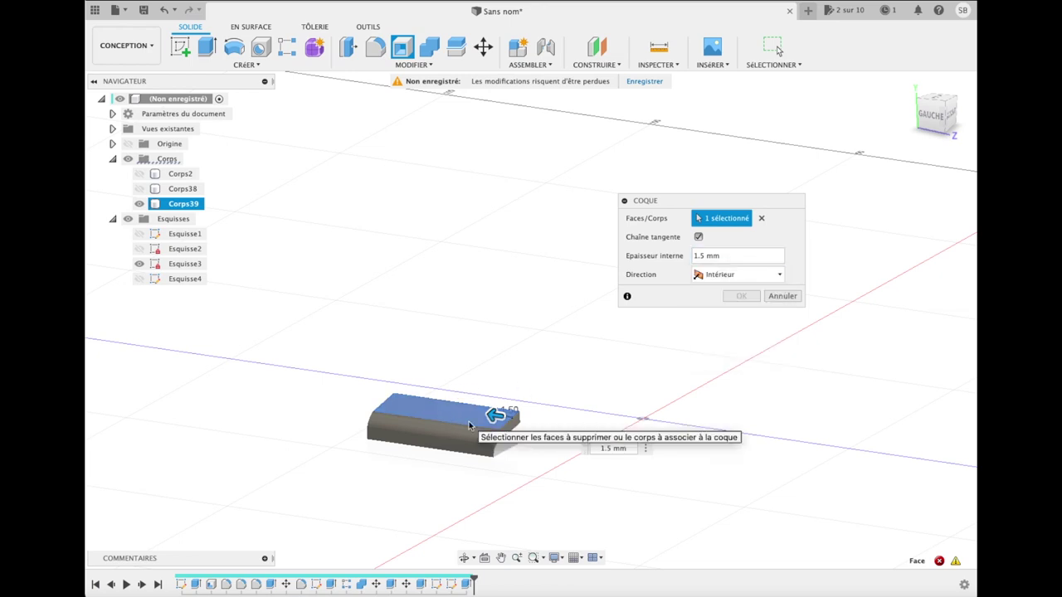
# Step: Set the shell wall thickness to 0.171 mm and confirm
pyautogui.scroll(5, 469, 425)
pyautogui.scroll(2, 469, 425)
pyautogui.moveTo(589, 403); pyautogui.dragTo(612, 404)
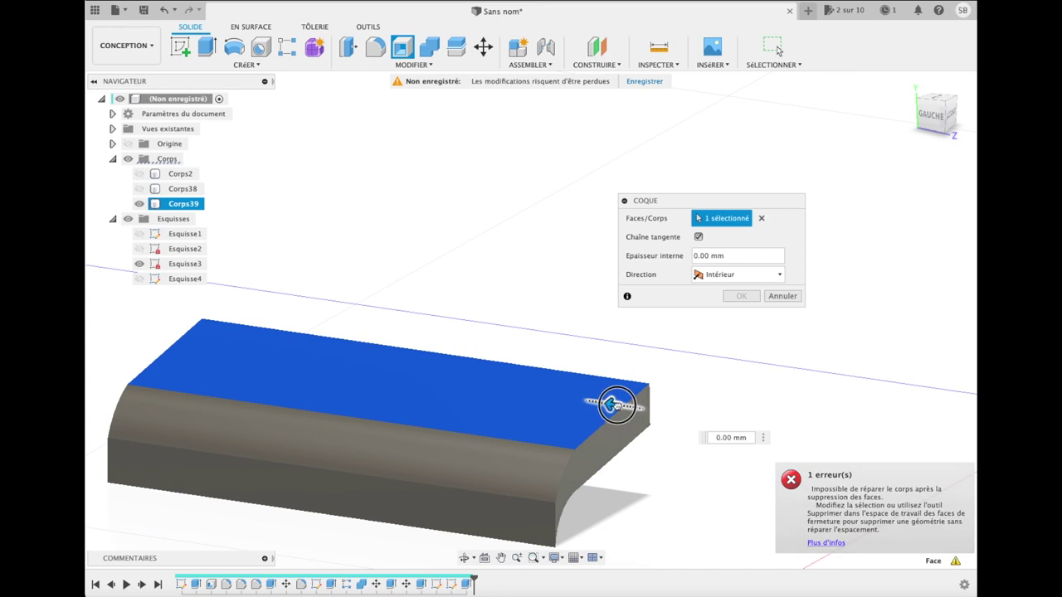
pyautogui.moveTo(612, 404); pyautogui.dragTo(614, 404)
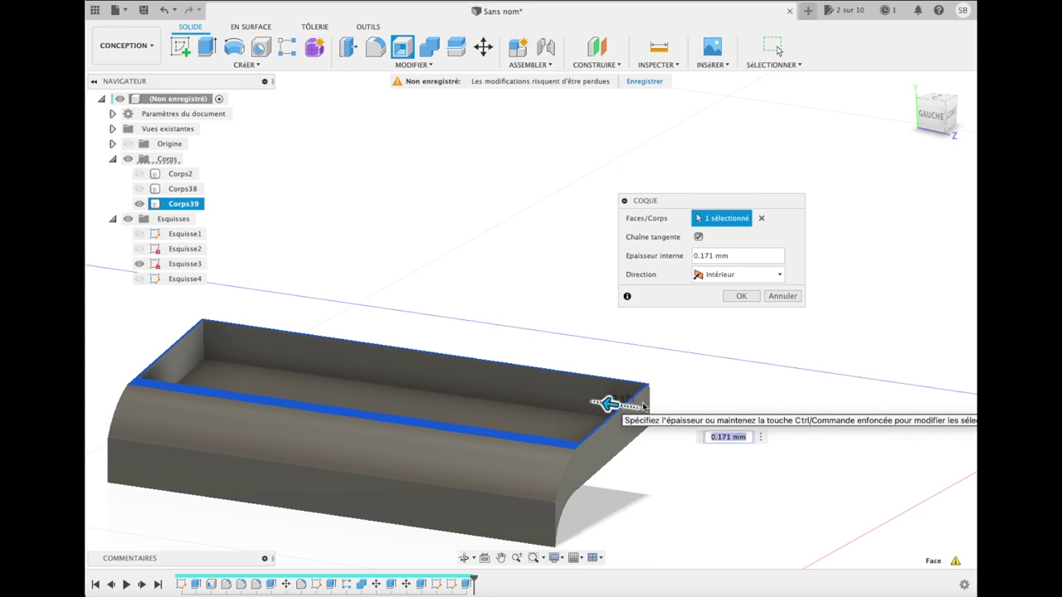
pyautogui.click(743, 297)
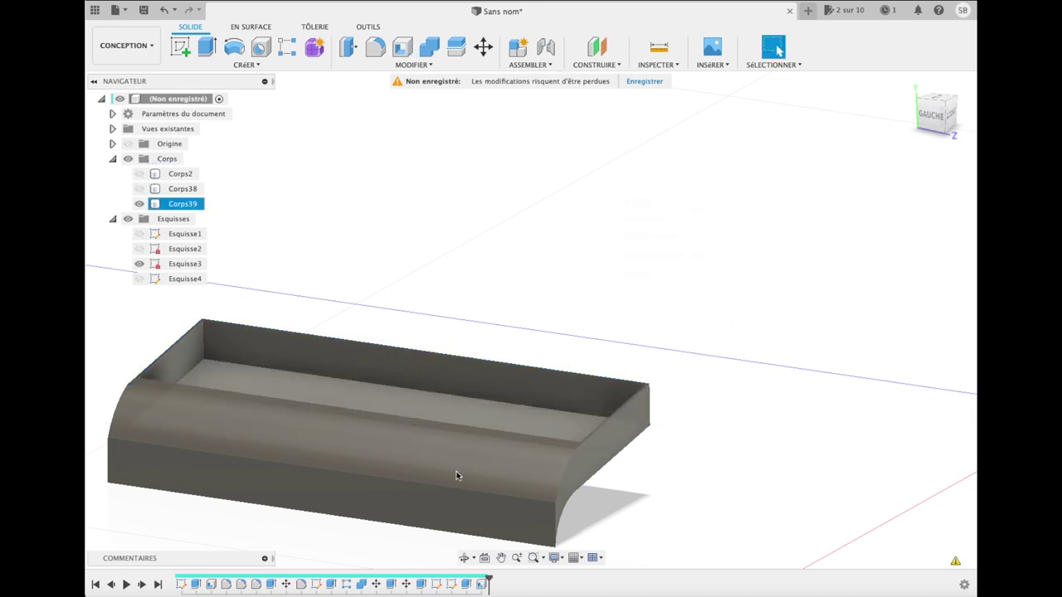
pyautogui.click(417, 462)
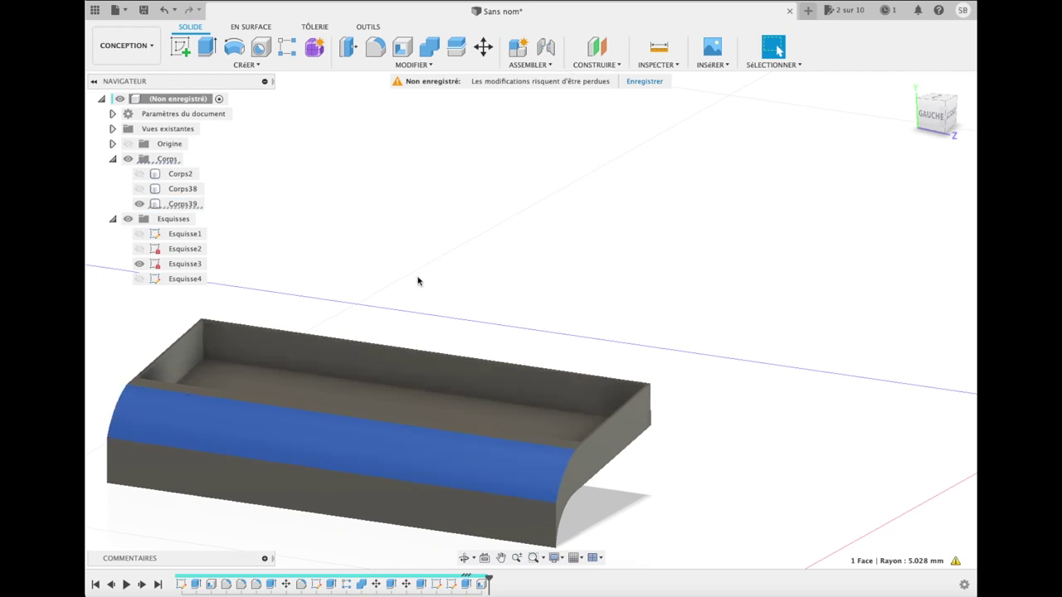
# Step: Shell Corps39 again at 0.125 mm, removing its curved front face
pyautogui.click(403, 47)
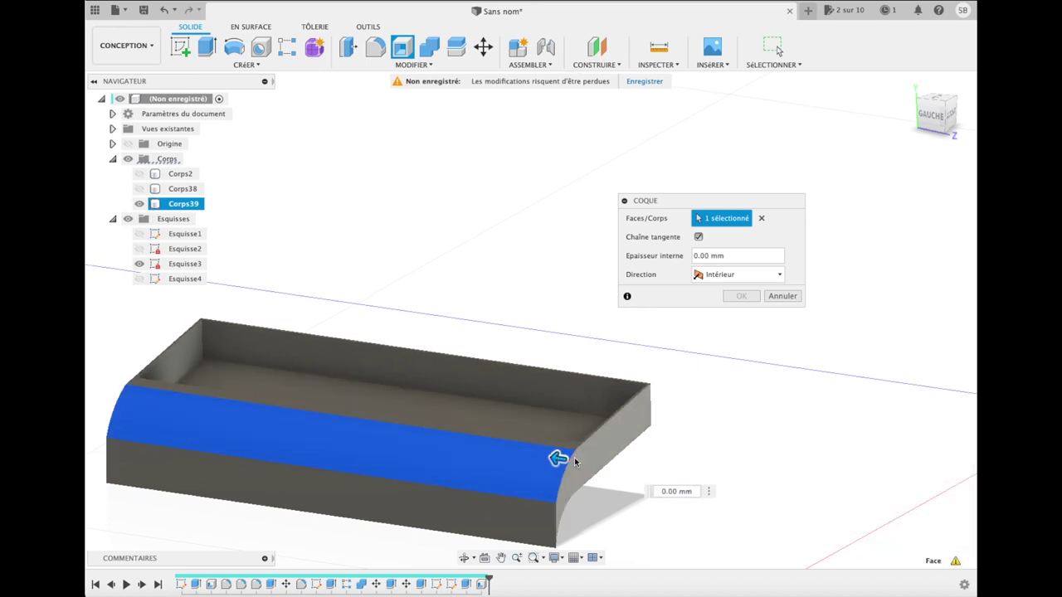
pyautogui.moveTo(556, 458); pyautogui.dragTo(557, 457)
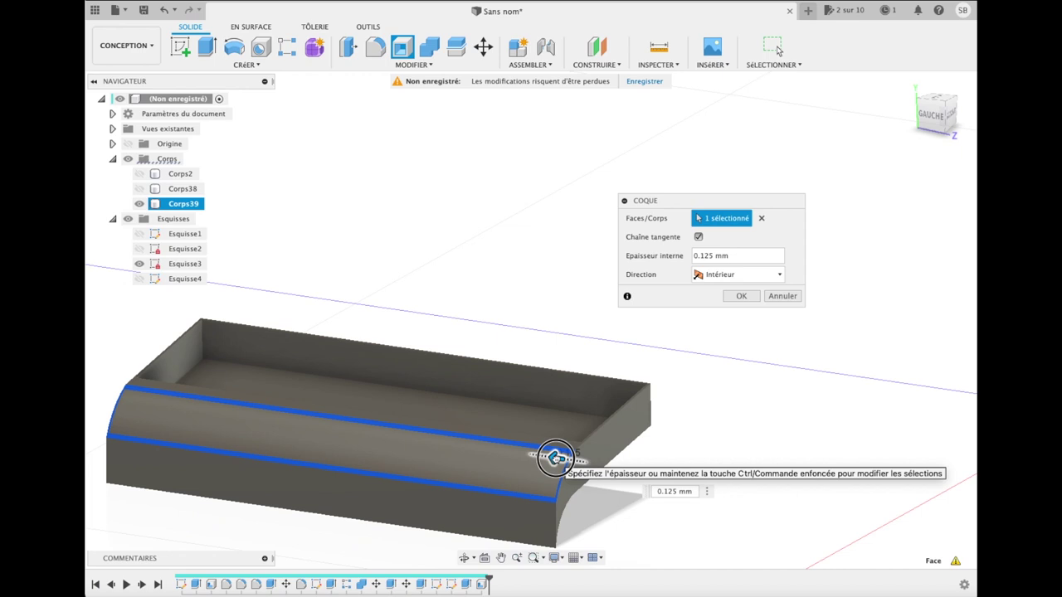
pyautogui.click(743, 297)
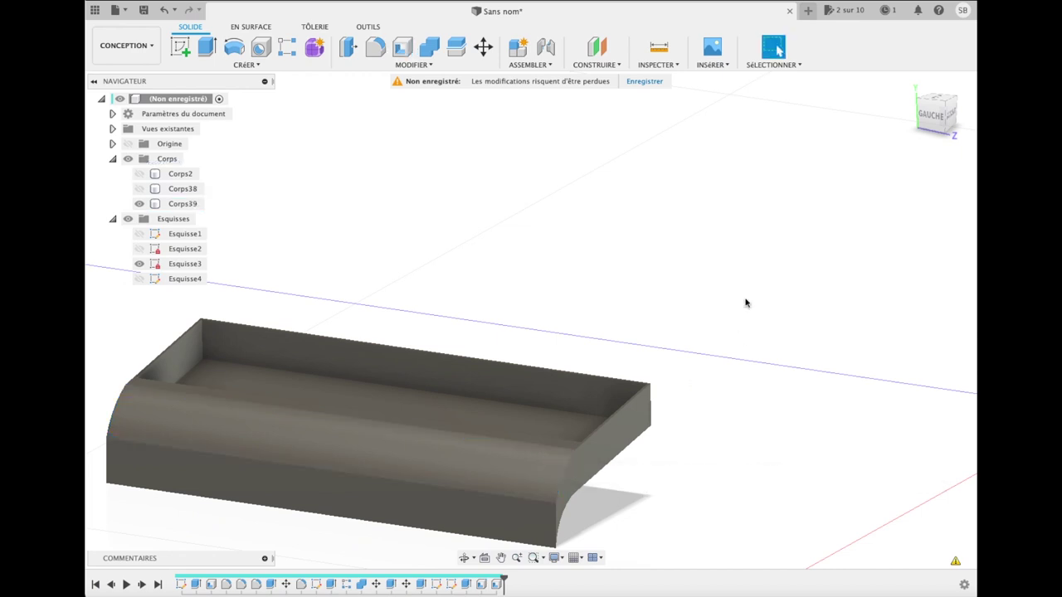
# Step: Cut-extrude the top groove face 1.682 mm into Corps39 along its curved end
pyautogui.click(931, 121)
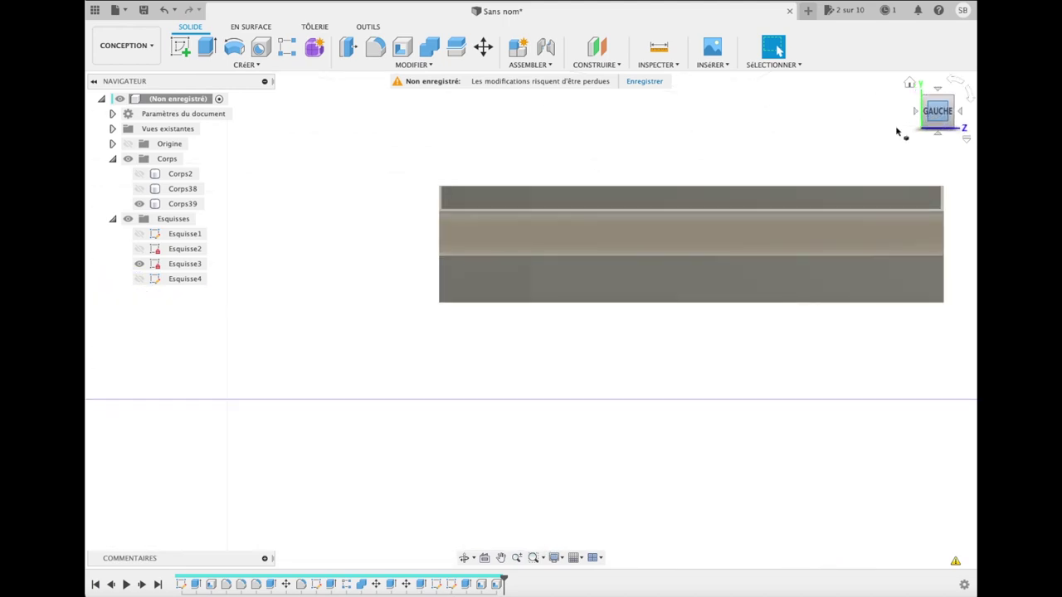
pyautogui.click(909, 85)
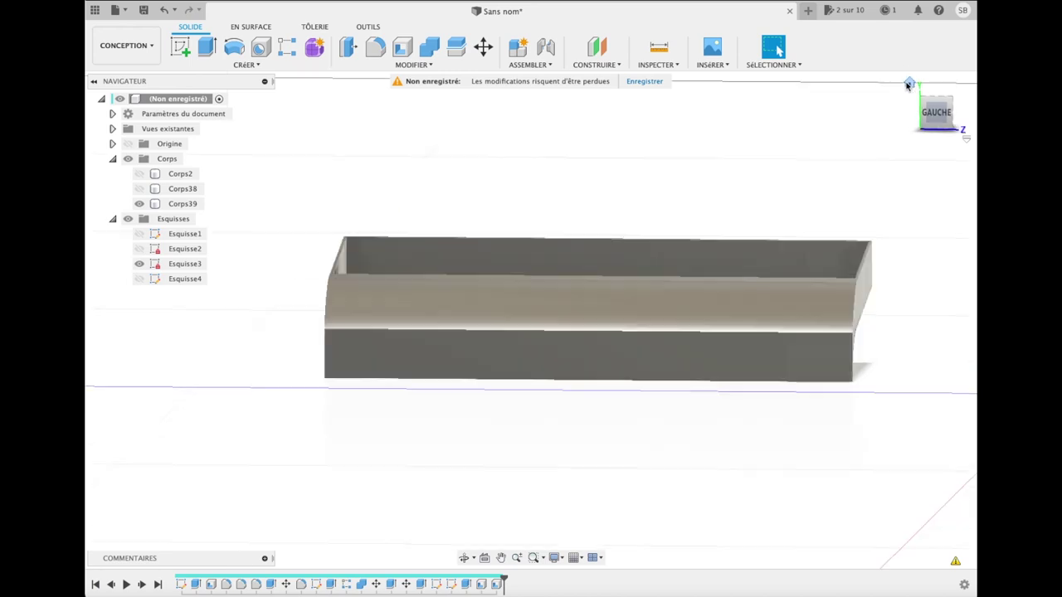
pyautogui.click(516, 249)
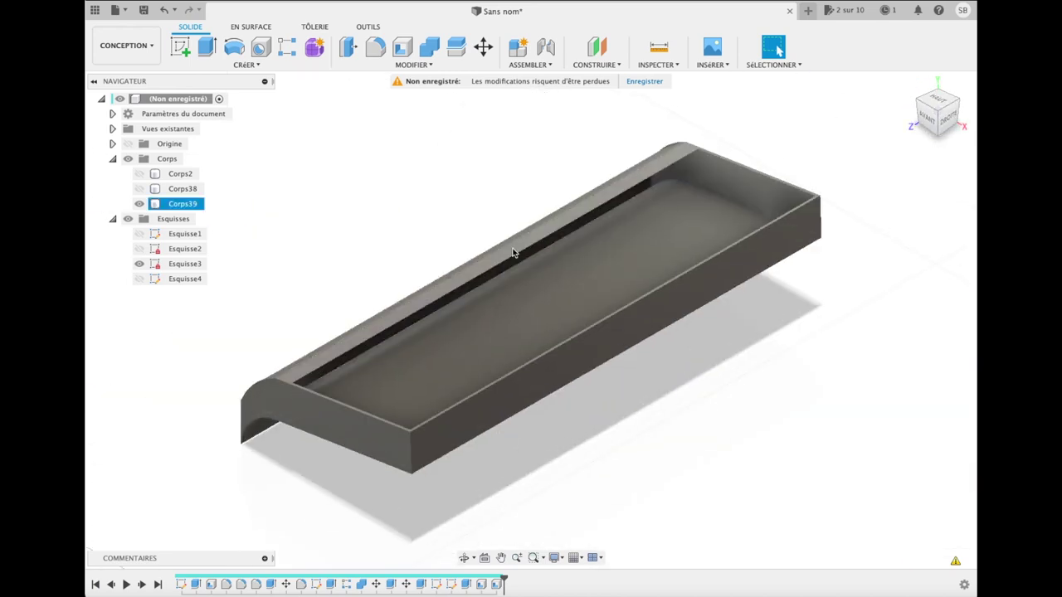
pyautogui.press('Escape')
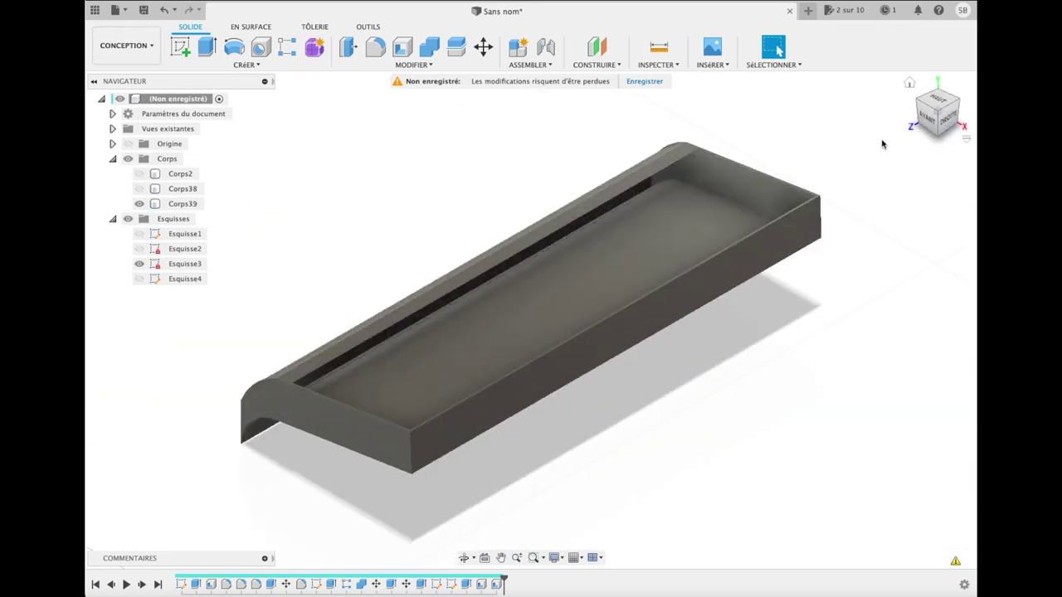
pyautogui.click(582, 224)
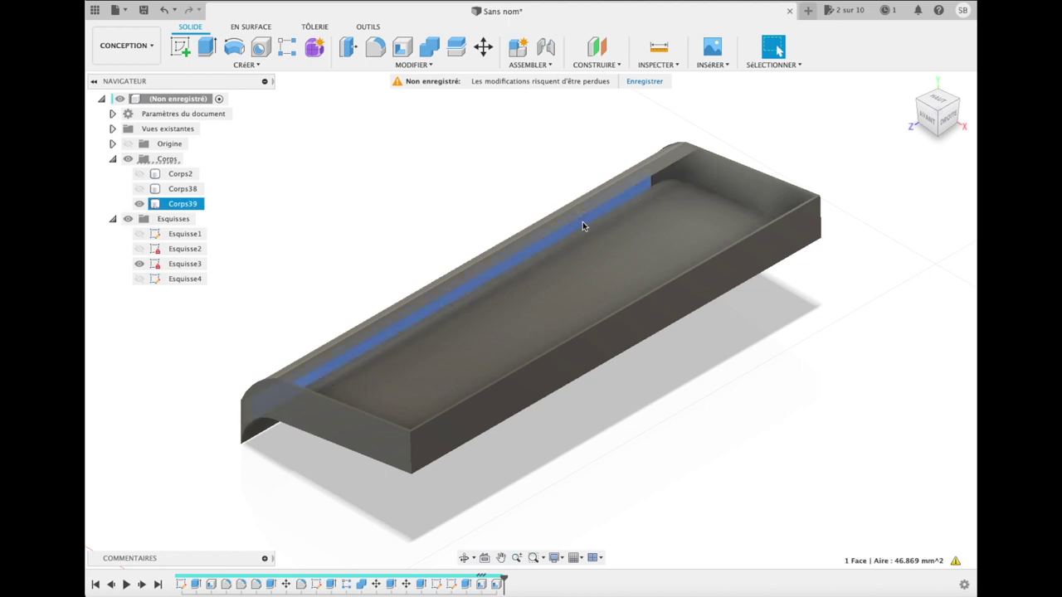
pyautogui.press('e')
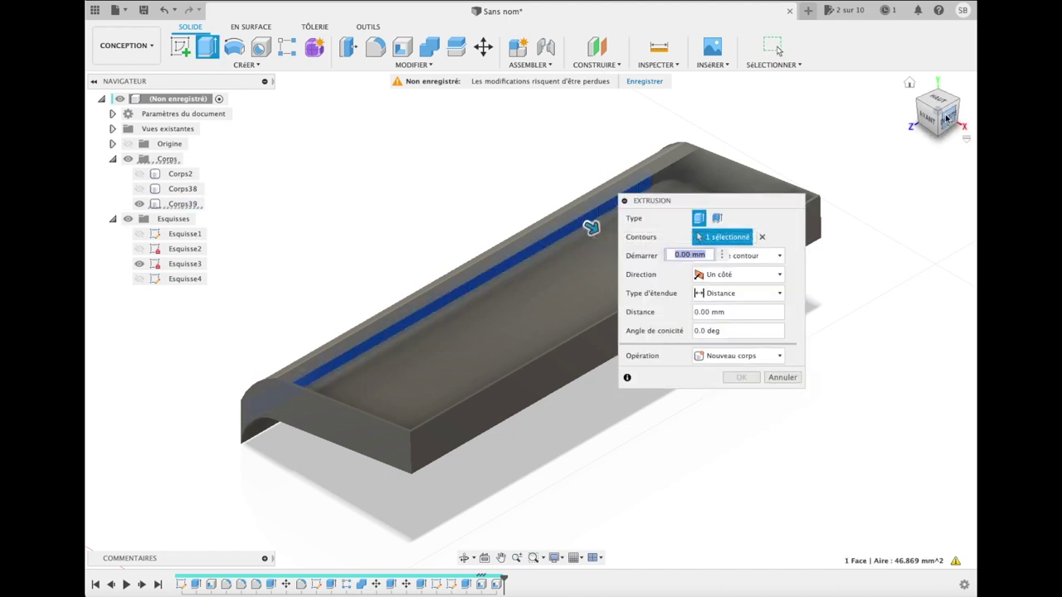
pyautogui.click(923, 118)
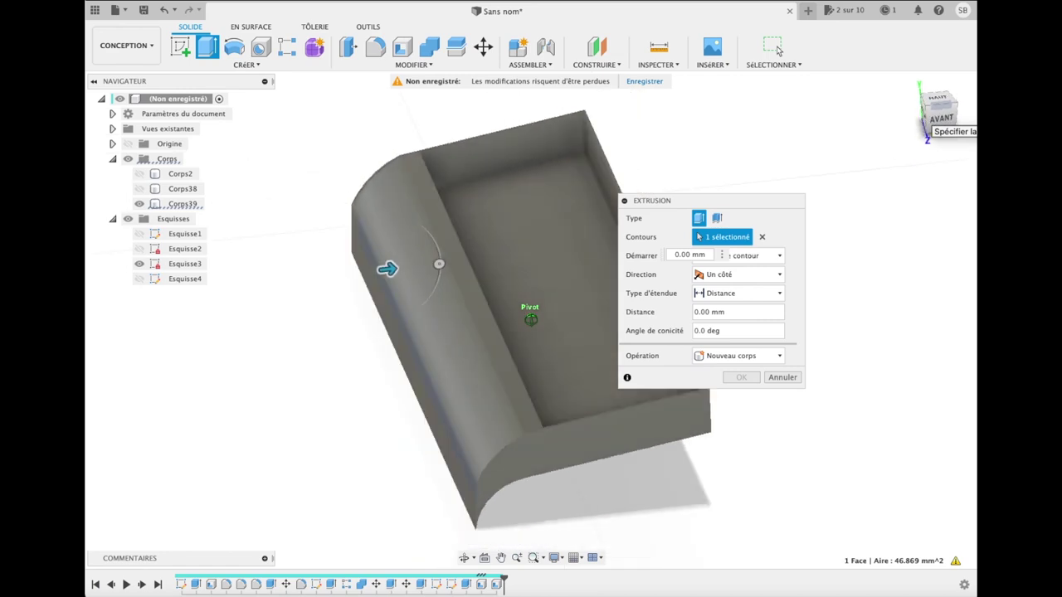
pyautogui.moveTo(378, 282); pyautogui.dragTo(343, 288)
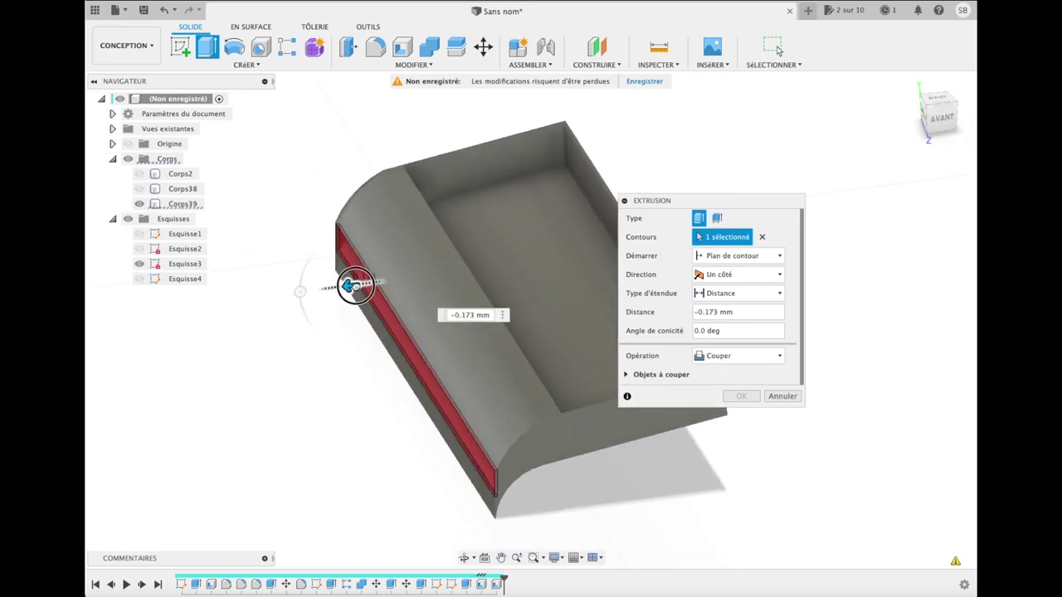
pyautogui.click(741, 395)
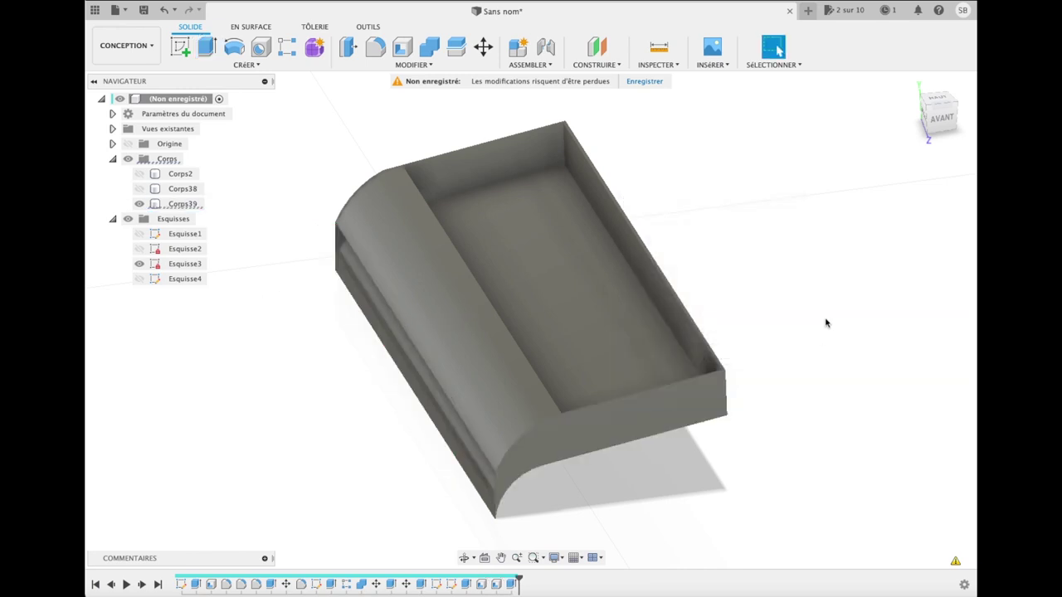
# Step: Unhide the translucent box body Corps38 and select it
pyautogui.moveTo(944, 125)
pyautogui.keyDown('shift'); pyautogui.mouseDown(button='middle')
pyautogui.moveTo(968, 108)
pyautogui.moveTo(913, 98)
pyautogui.mouseUp(button='middle'); pyautogui.keyUp('shift')
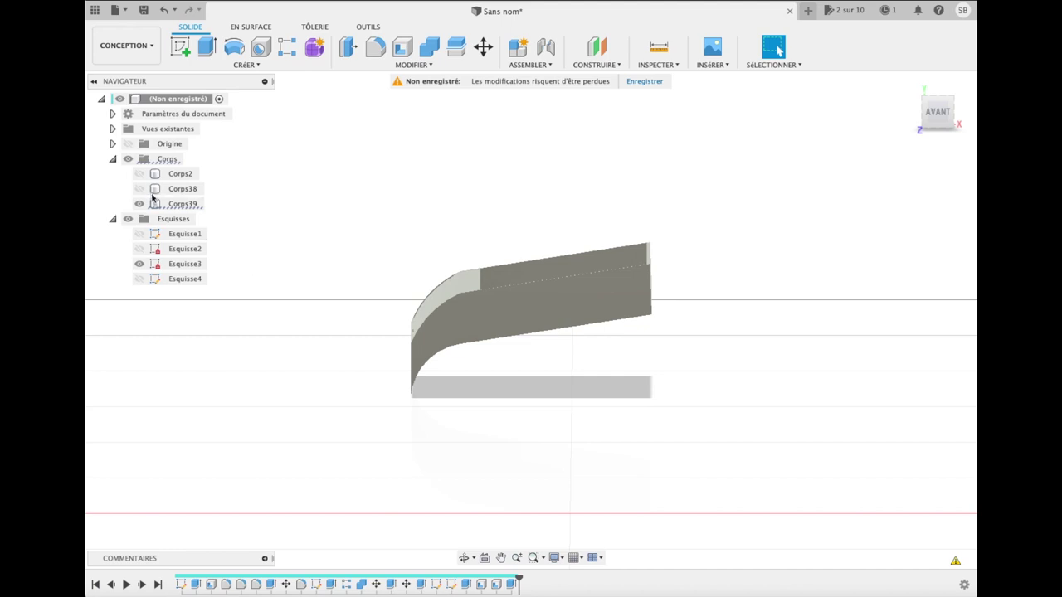
pyautogui.click(139, 189)
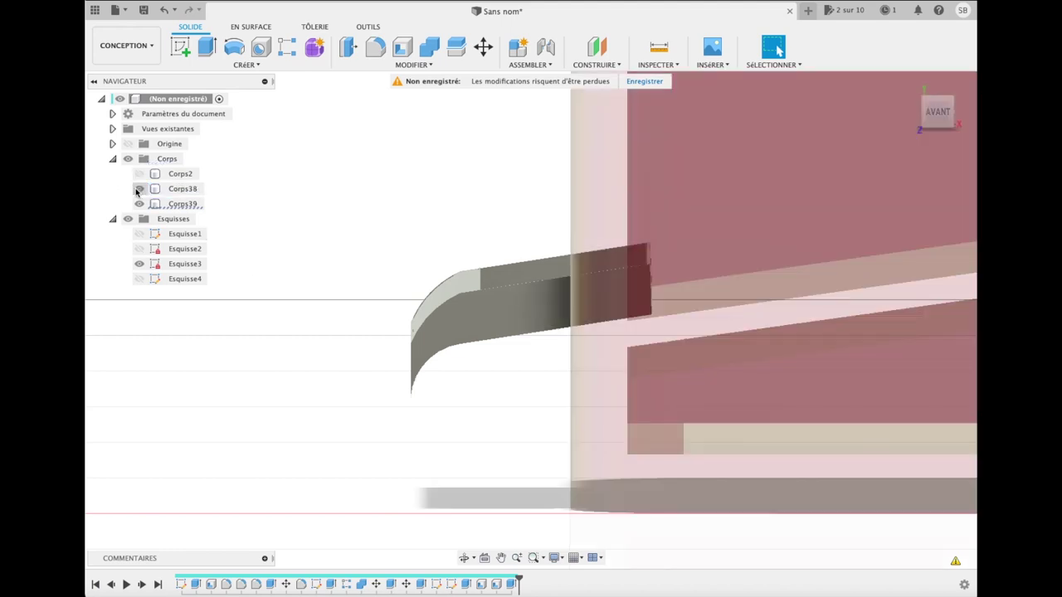
pyautogui.click(170, 189)
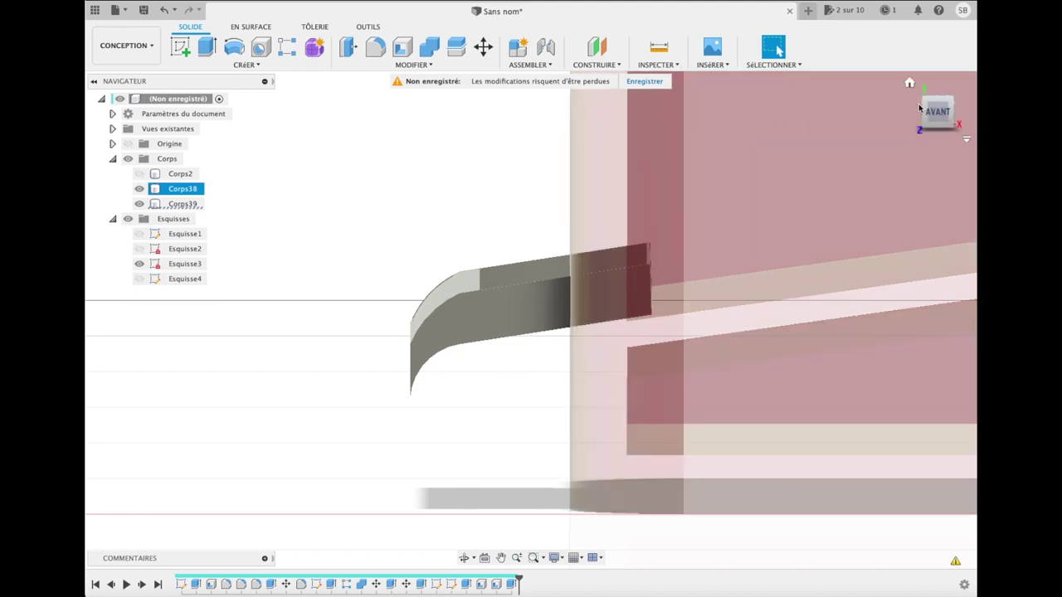
# Step: Start a Combine cut (Couper) with Corps38 as the target body
pyautogui.click(911, 85)
pyautogui.moveTo(927, 125)
pyautogui.mouseDown()
pyautogui.moveTo(931, 133)
pyautogui.moveTo(896, 98)
pyautogui.moveTo(942, 126)
pyautogui.moveTo(966, 104)
pyautogui.moveTo(946, 112)
pyautogui.mouseUp()
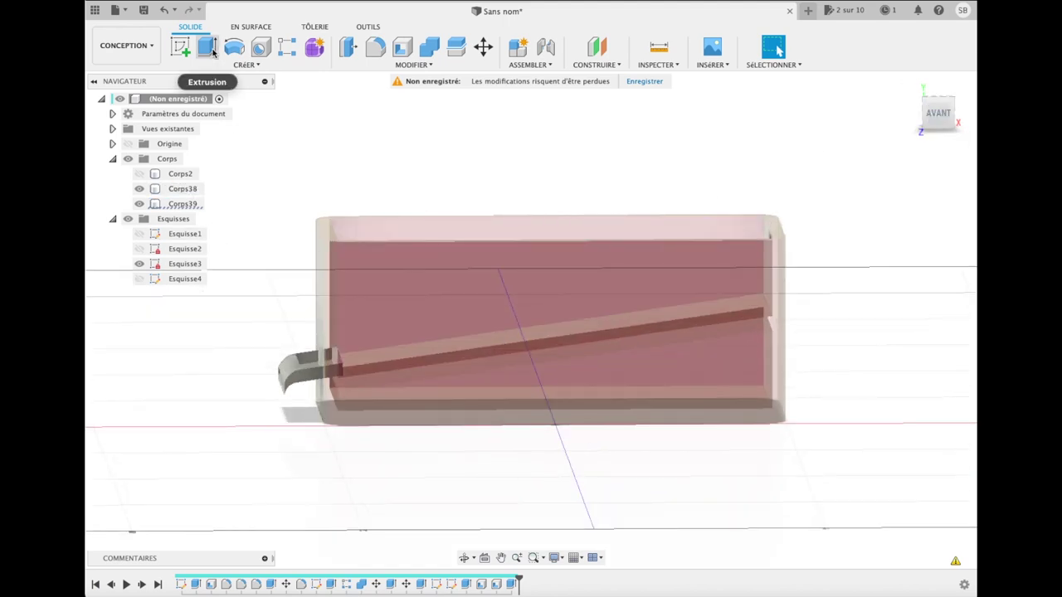
pyautogui.click(429, 47)
pyautogui.click(399, 238)
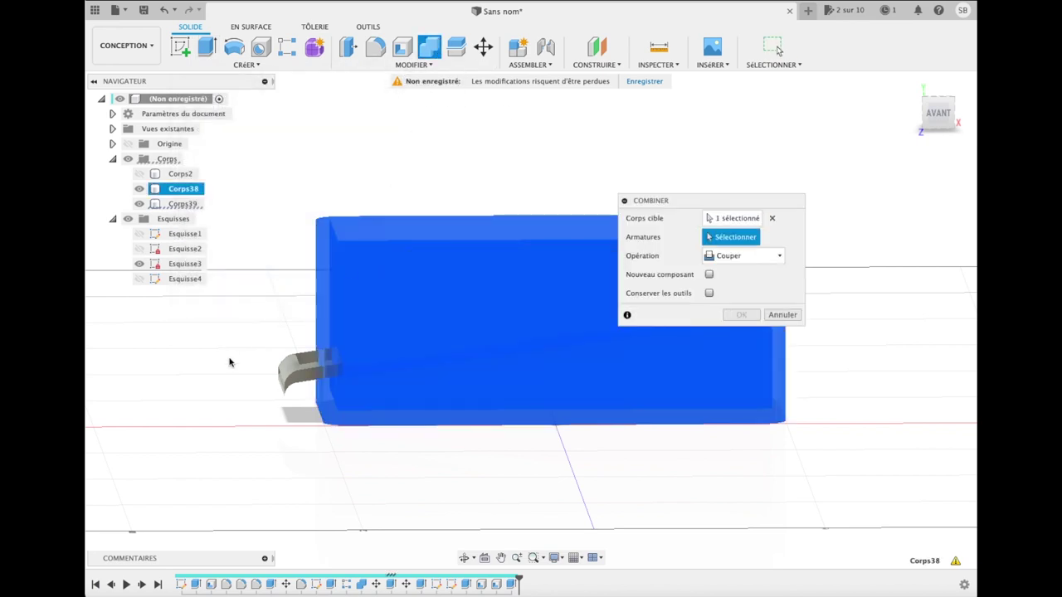
# Step: Cut the tray Corps39 from Corps38, keeping the tool body, then hide Corps39
pyautogui.click(301, 375)
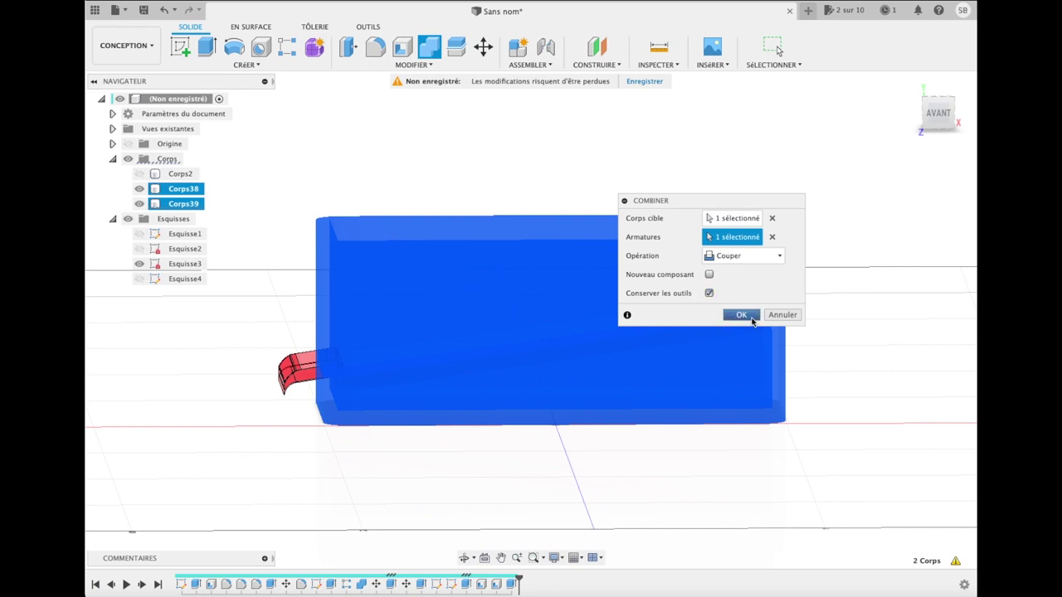
pyautogui.click(750, 316)
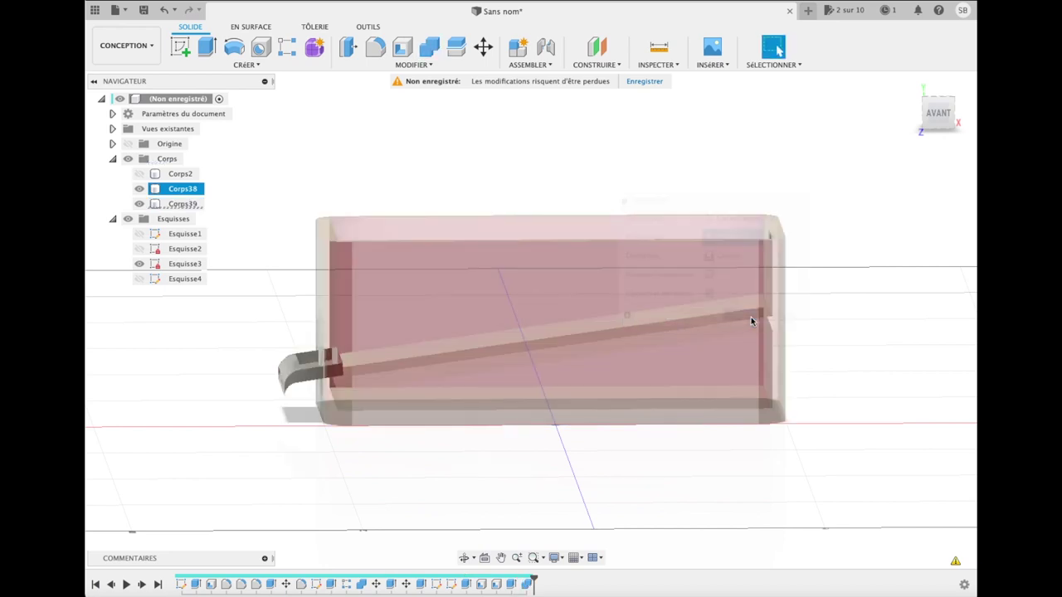
pyautogui.click(139, 203)
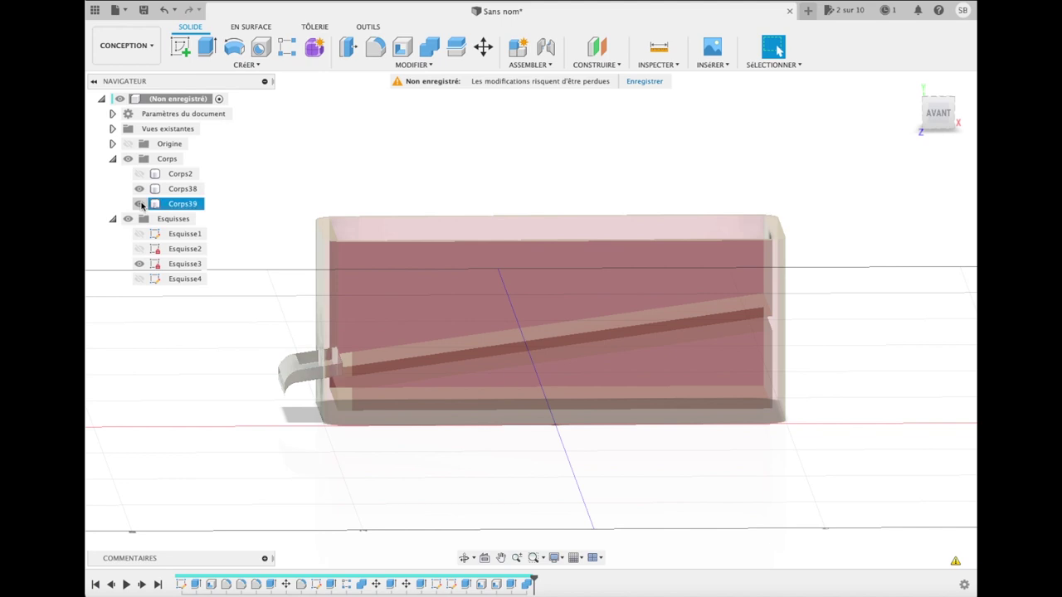
pyautogui.moveTo(938, 116)
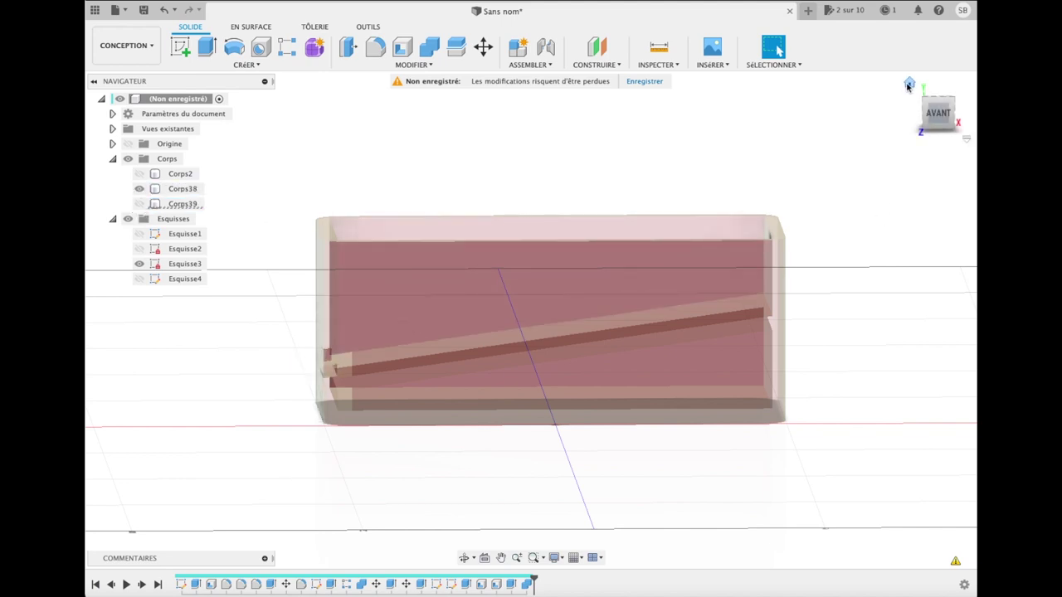
# Step: Orbit to a level front view of the box and switch to the RENDU workspace
pyautogui.click(909, 84)
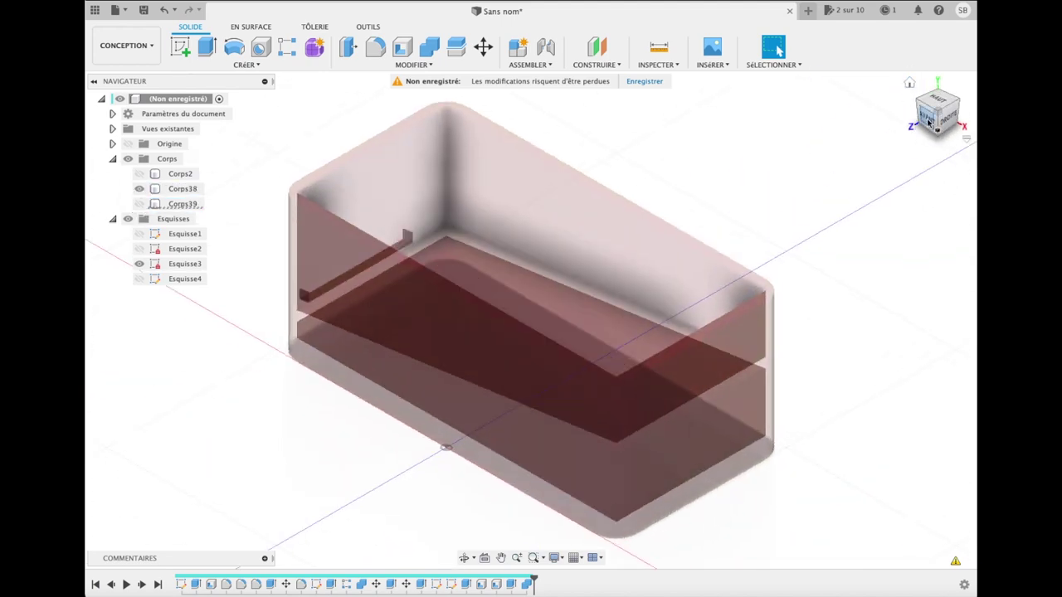
pyautogui.moveTo(929, 122); pyautogui.dragTo(954, 129)
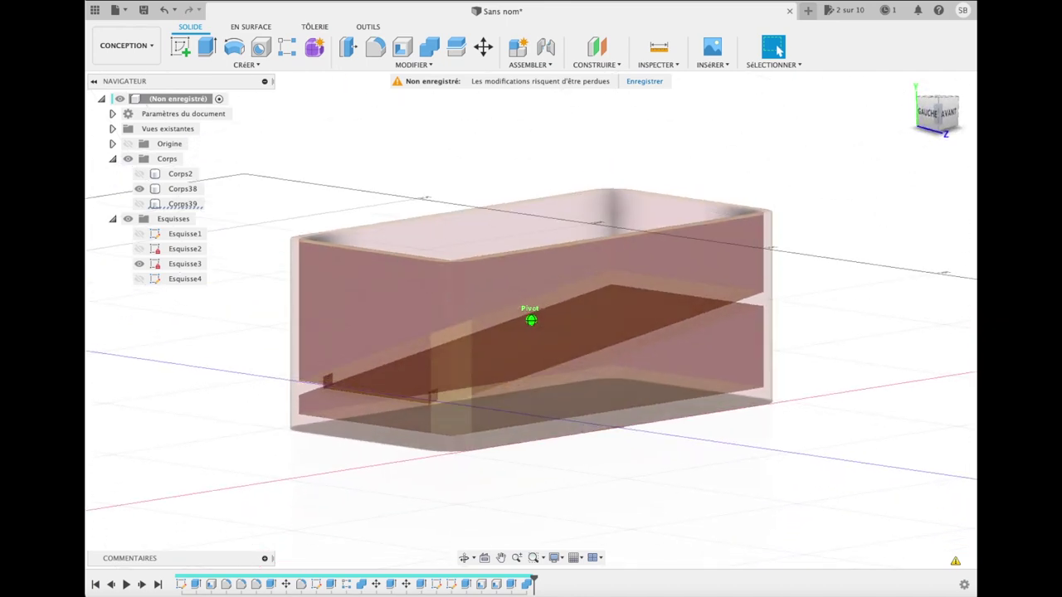
pyautogui.moveTo(954, 129); pyautogui.dragTo(955, 121)
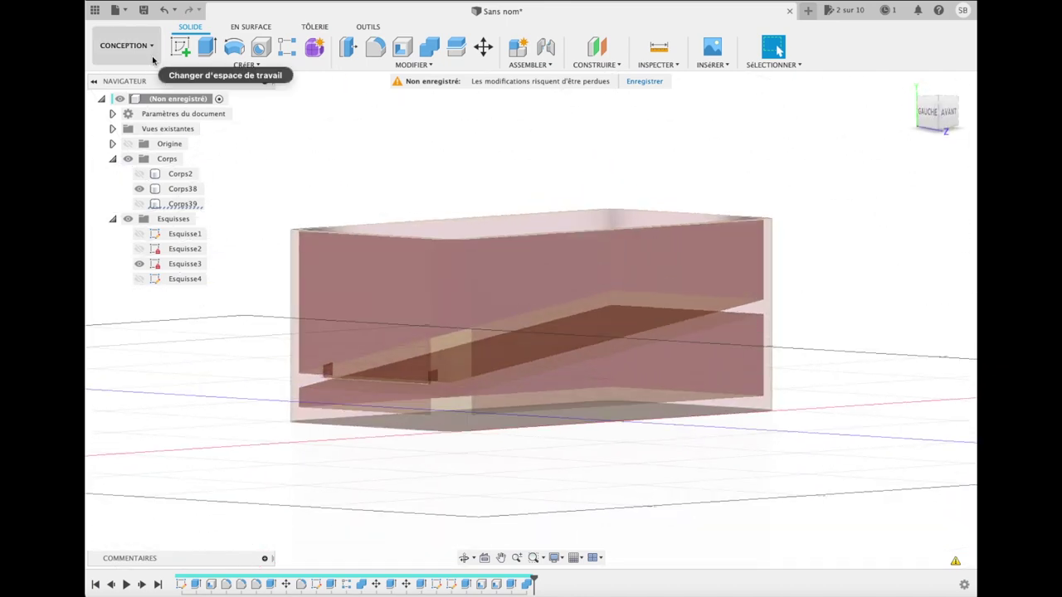
pyautogui.click(146, 48)
pyautogui.click(143, 118)
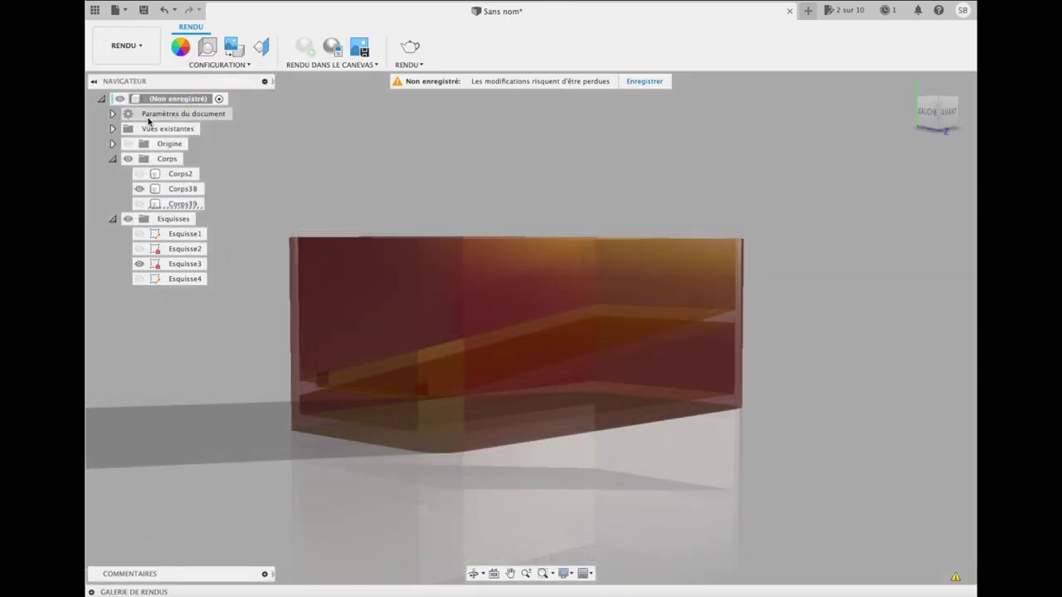
# Step: Look down into the box and bring up the Apparence library
pyautogui.moveTo(947, 124)
pyautogui.mouseDown()
pyautogui.moveTo(832, 170)
pyautogui.moveTo(780, 132)
pyautogui.moveTo(824, 157)
pyautogui.moveTo(924, 148)
pyautogui.mouseUp()
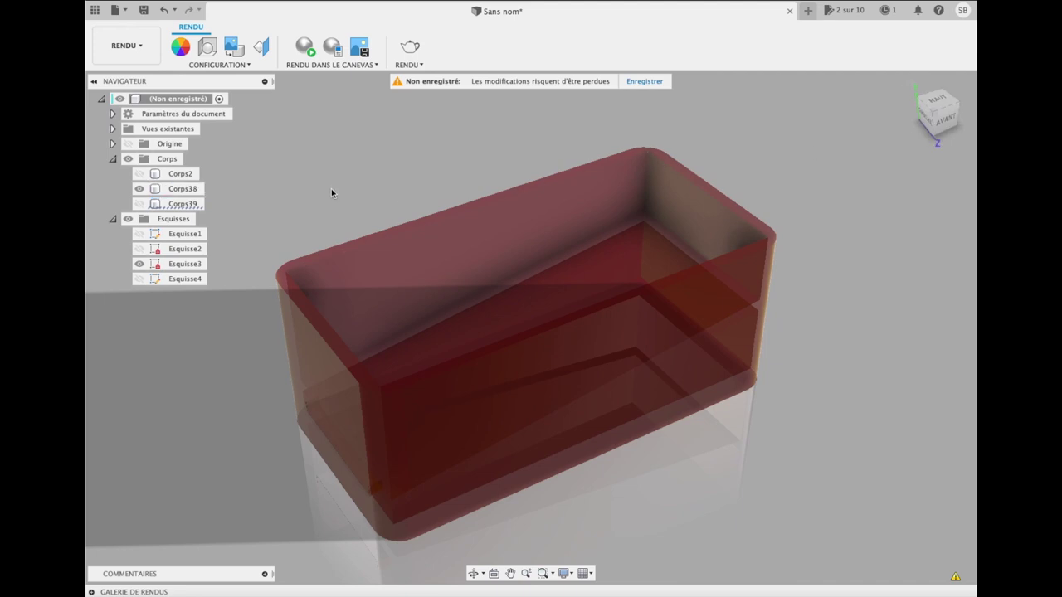
pyautogui.click(463, 256)
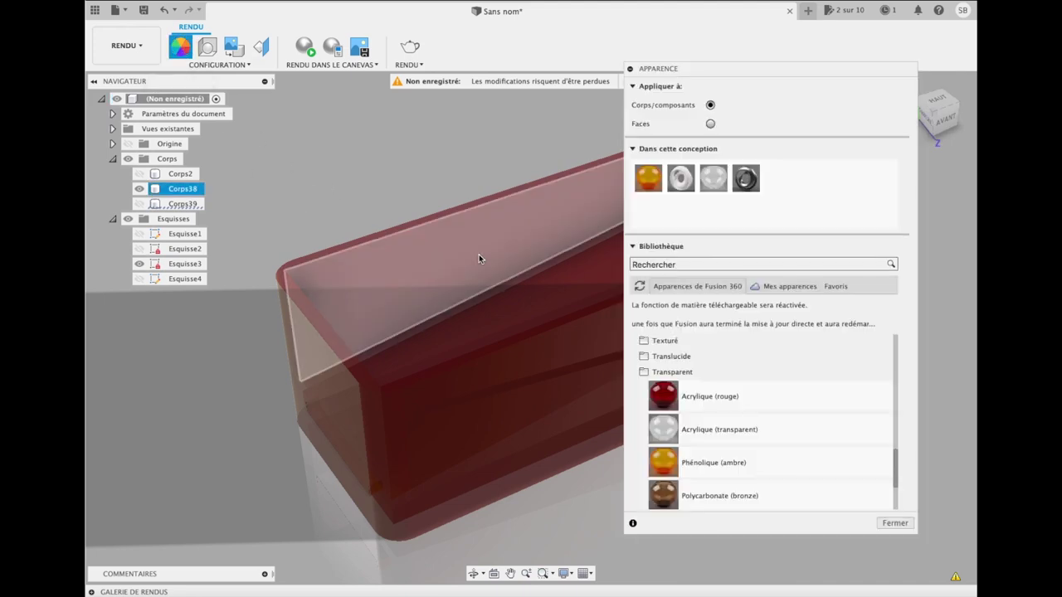
# Step: Try a white ABS and other library appearances on the box body
pyautogui.moveTo(682, 183)
pyautogui.mouseDown()
pyautogui.moveTo(531, 279)
pyautogui.moveTo(321, 318)
pyautogui.mouseUp()
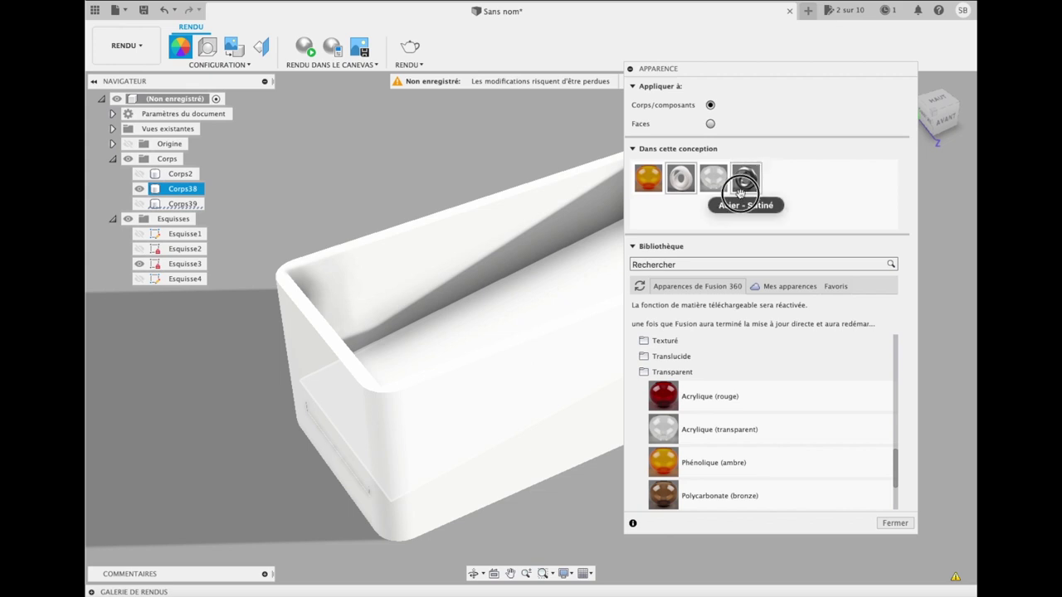
pyautogui.moveTo(749, 181); pyautogui.dragTo(504, 307)
pyautogui.scroll(1, 876, 359)
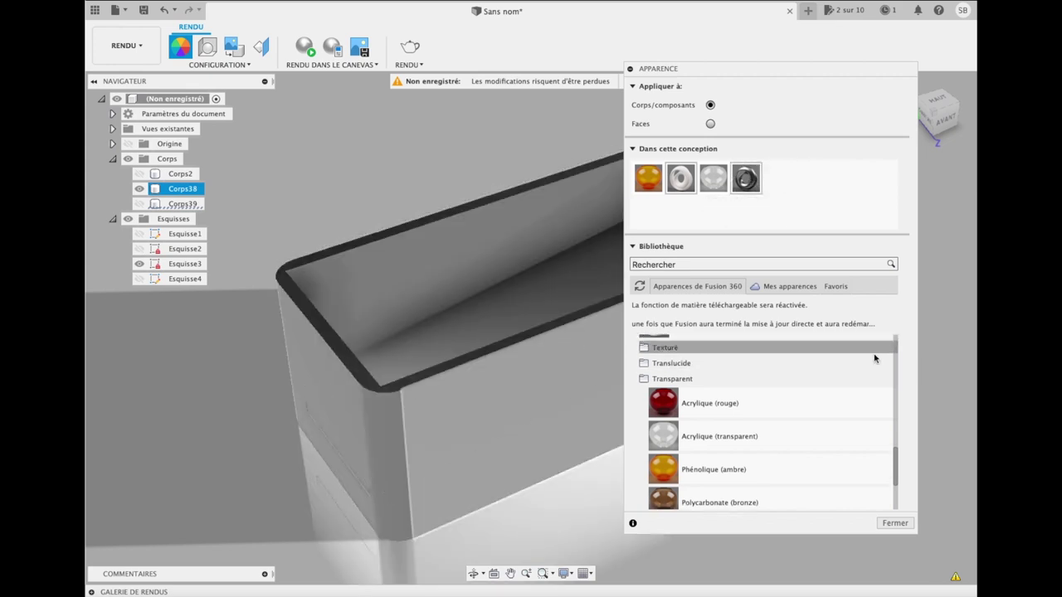
pyautogui.moveTo(597, 327)
pyautogui.keyDown('shift'); pyautogui.mouseDown(button='middle')
pyautogui.moveTo(531, 328)
pyautogui.moveTo(564, 330)
pyautogui.mouseUp(button='middle'); pyautogui.keyUp('shift')
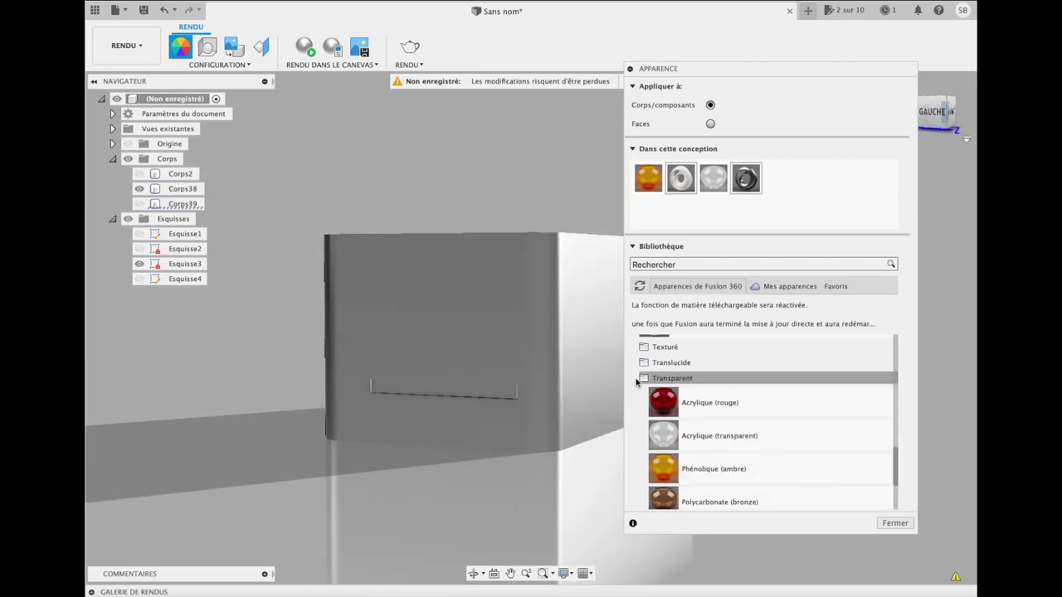
pyautogui.click(668, 378)
pyautogui.scroll(2, 701, 410)
pyautogui.scroll(2, 693, 390)
pyautogui.scroll(2, 688, 385)
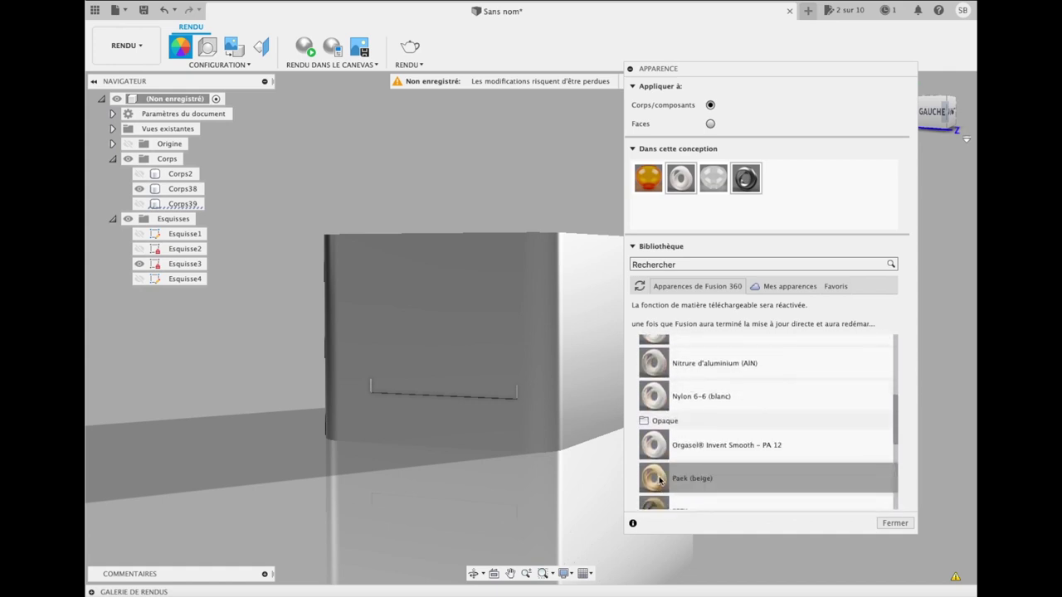
# Step: Try Paek and PEEK, then apply Polyimide (Kapton) to the box and close Apparence
pyautogui.moveTo(664, 478); pyautogui.dragTo(537, 401)
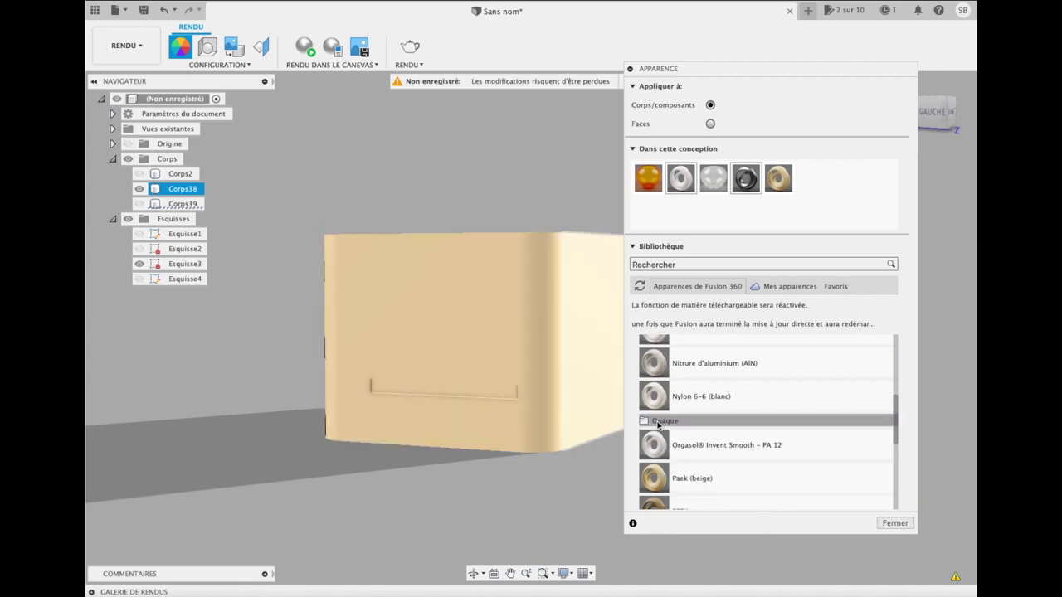
pyautogui.scroll(-2, 743, 429)
pyautogui.scroll(-2, 742, 429)
pyautogui.scroll(-1, 743, 429)
pyautogui.moveTo(654, 387); pyautogui.dragTo(586, 400)
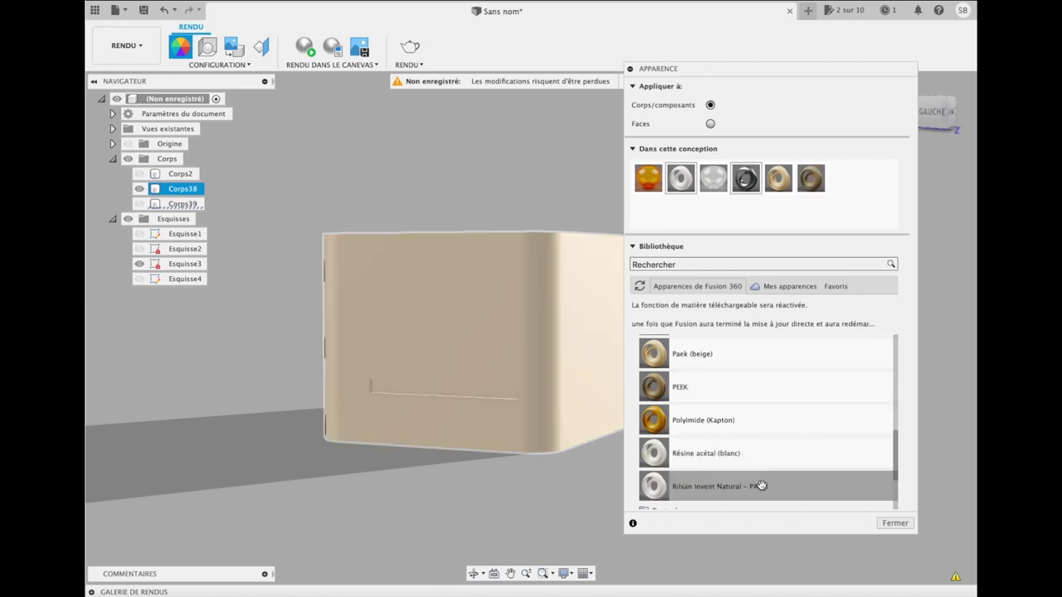
pyautogui.moveTo(654, 420); pyautogui.dragTo(569, 412)
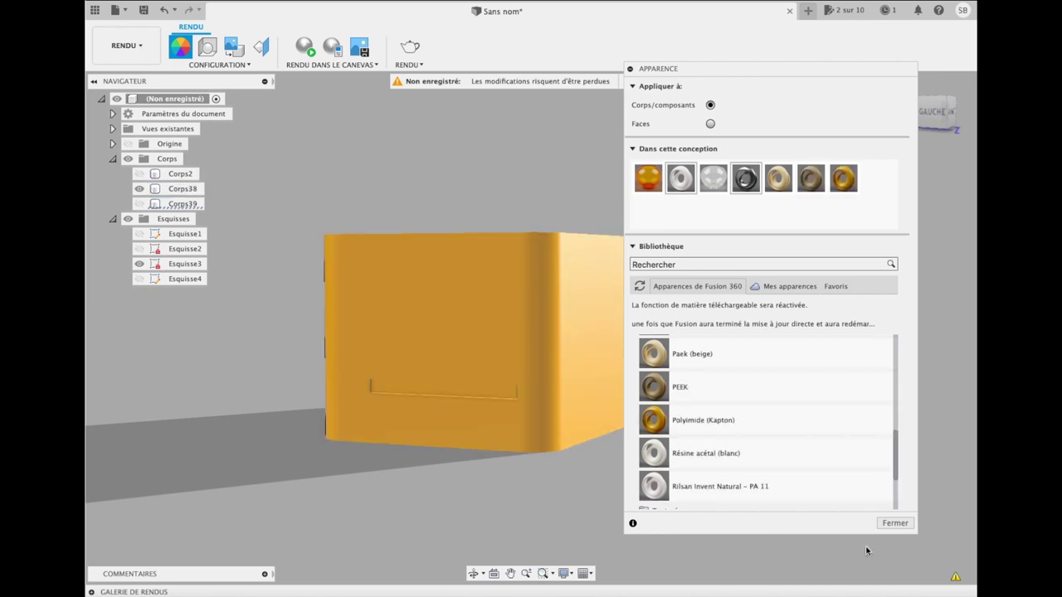
pyautogui.click(894, 523)
pyautogui.moveTo(921, 124)
pyautogui.keyDown('shift'); pyautogui.mouseDown(button='middle')
pyautogui.moveTo(835, 175)
pyautogui.moveTo(694, 138)
pyautogui.mouseUp(button='middle'); pyautogui.keyUp('shift')
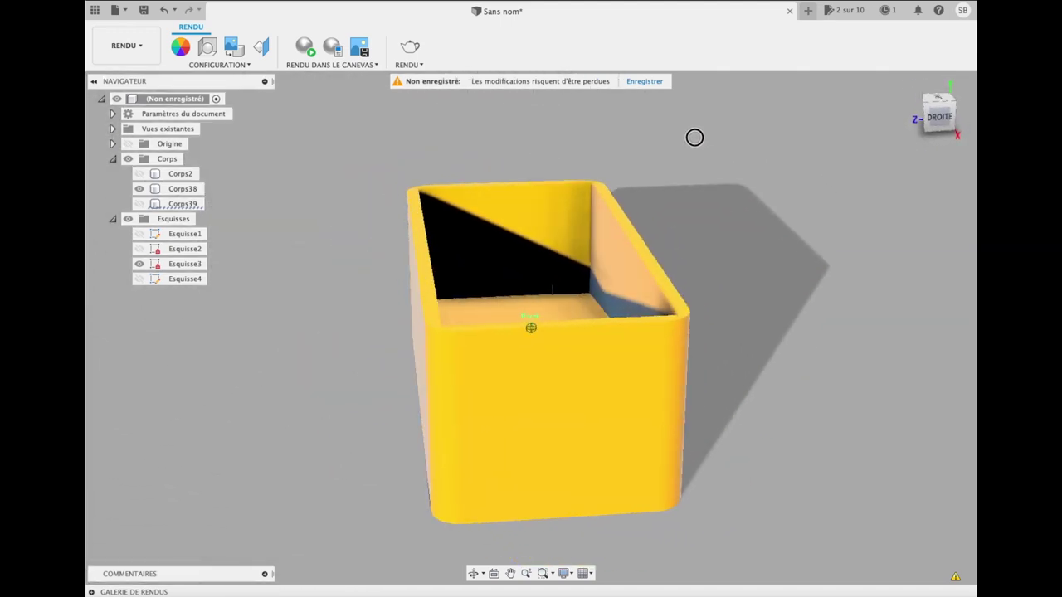
# Step: Zoom in and select the Corps38 box body and its dark inner wall face
pyautogui.click(537, 288)
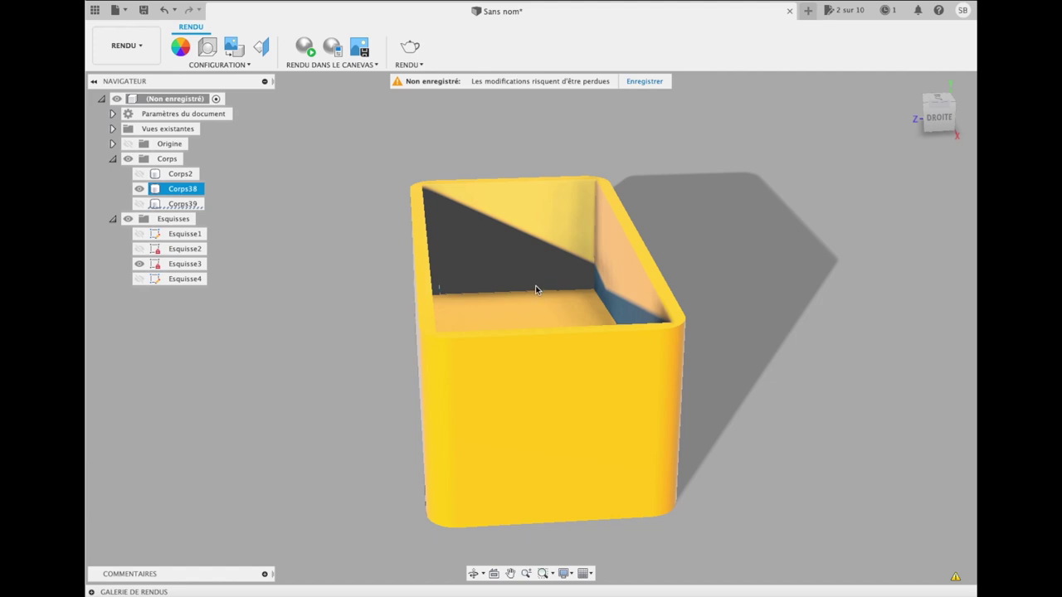
pyautogui.scroll(2, 535, 289)
pyautogui.scroll(3, 535, 290)
pyautogui.scroll(5, 535, 289)
pyautogui.scroll(2, 535, 289)
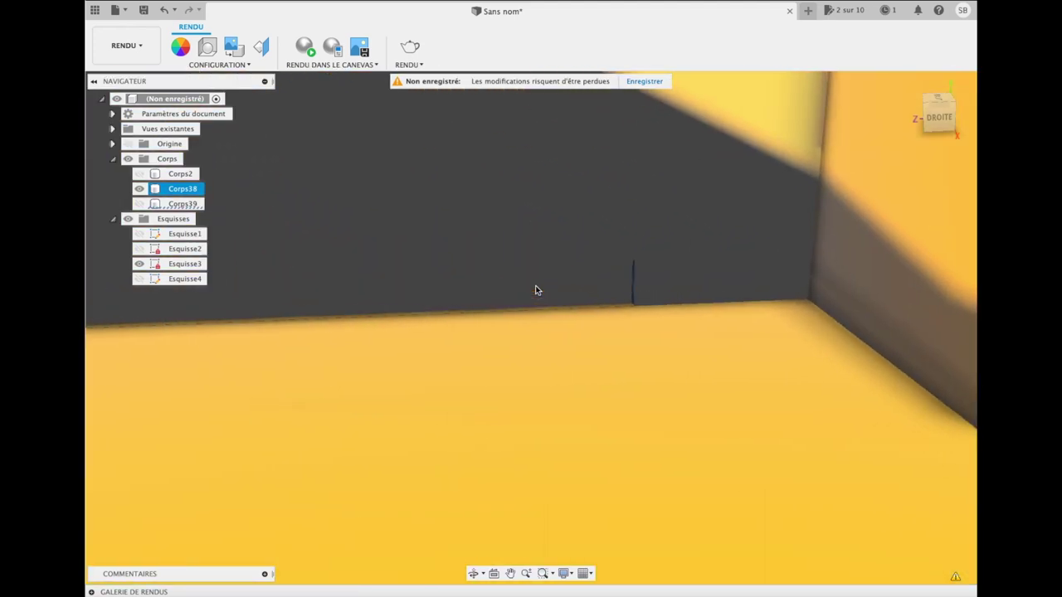
pyautogui.click(586, 287)
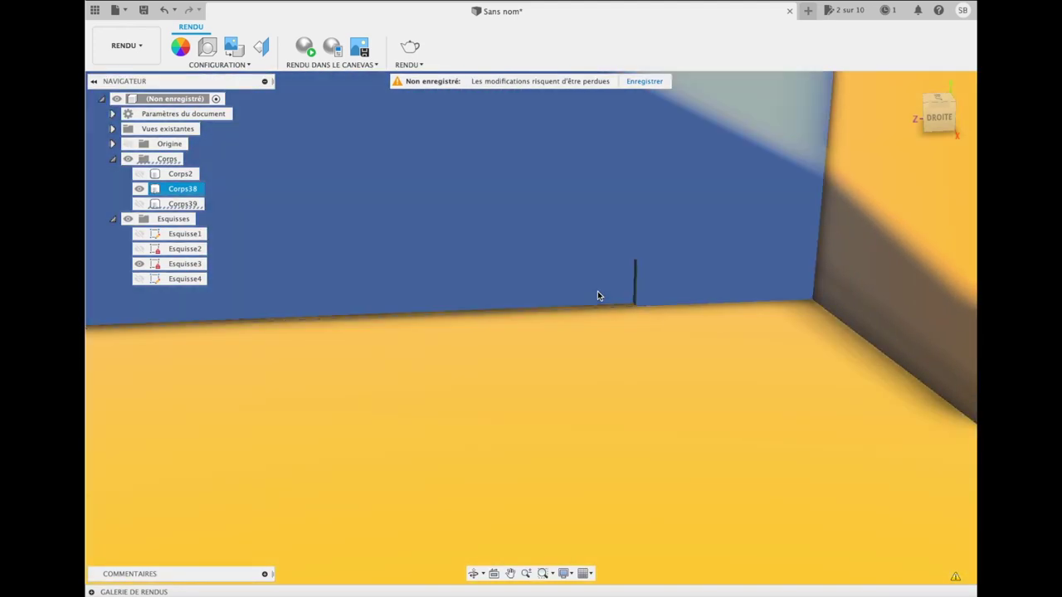
pyautogui.moveTo(937, 117)
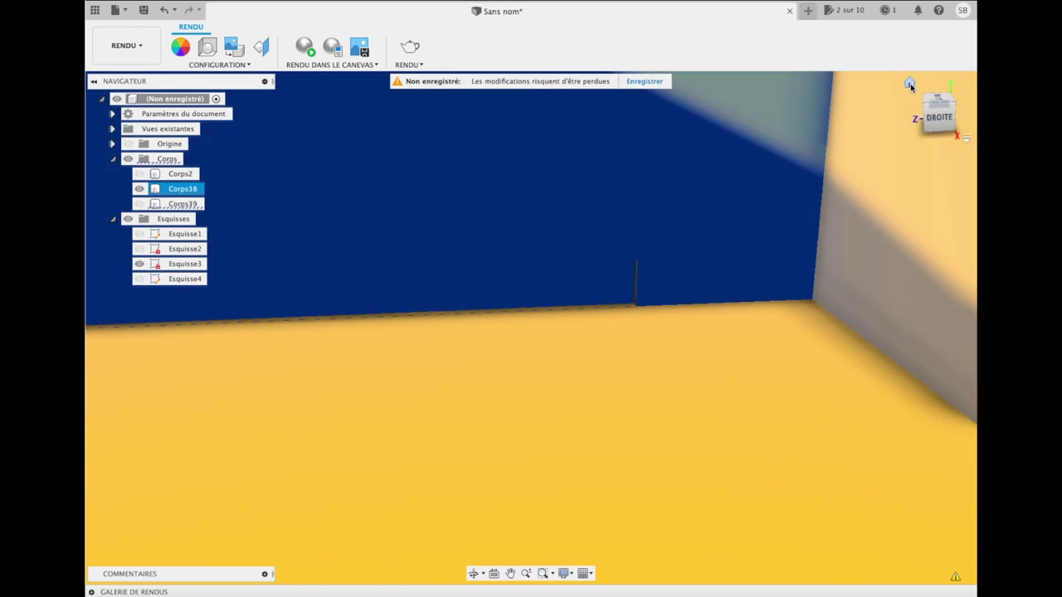
pyautogui.click(910, 84)
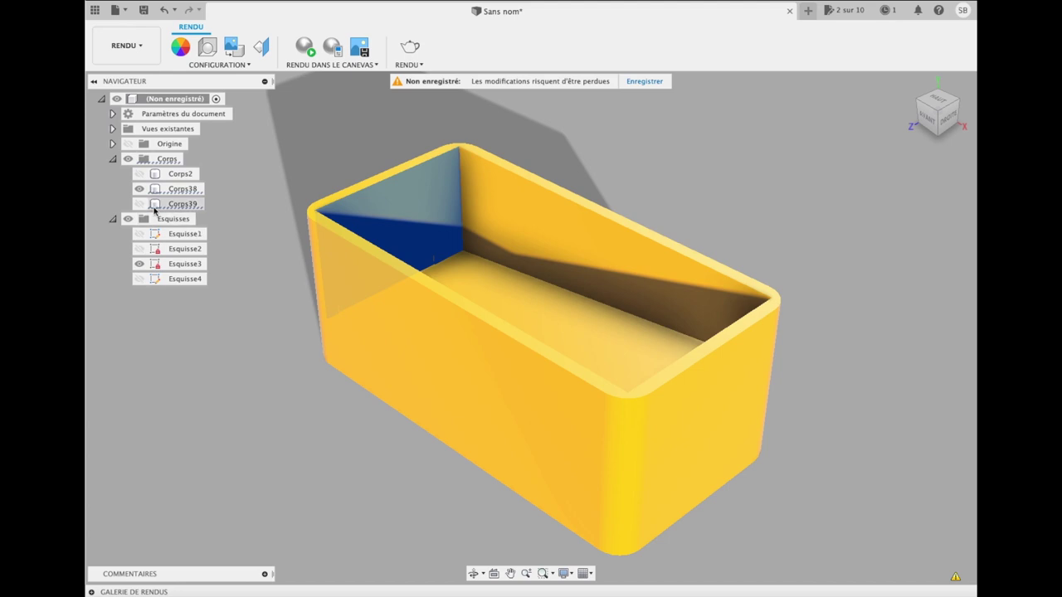
# Step: Make the Corps39 body visible again and view the box from above
pyautogui.click(139, 204)
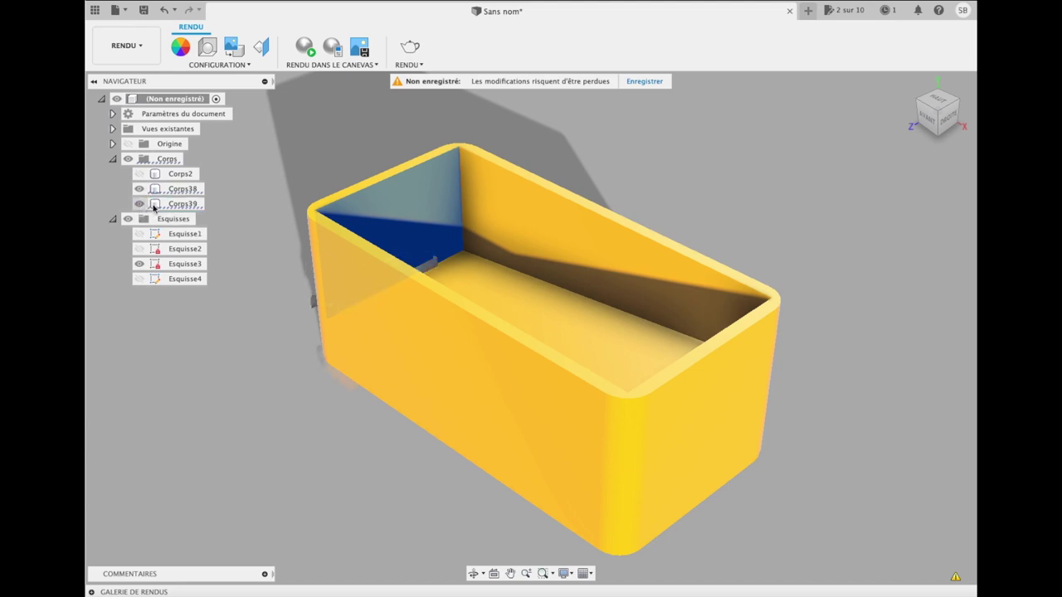
pyautogui.moveTo(926, 112)
pyautogui.keyDown('shift'); pyautogui.mouseDown(button='middle')
pyautogui.moveTo(950, 172)
pyautogui.moveTo(975, 166)
pyautogui.mouseUp(button='middle'); pyautogui.keyUp('shift')
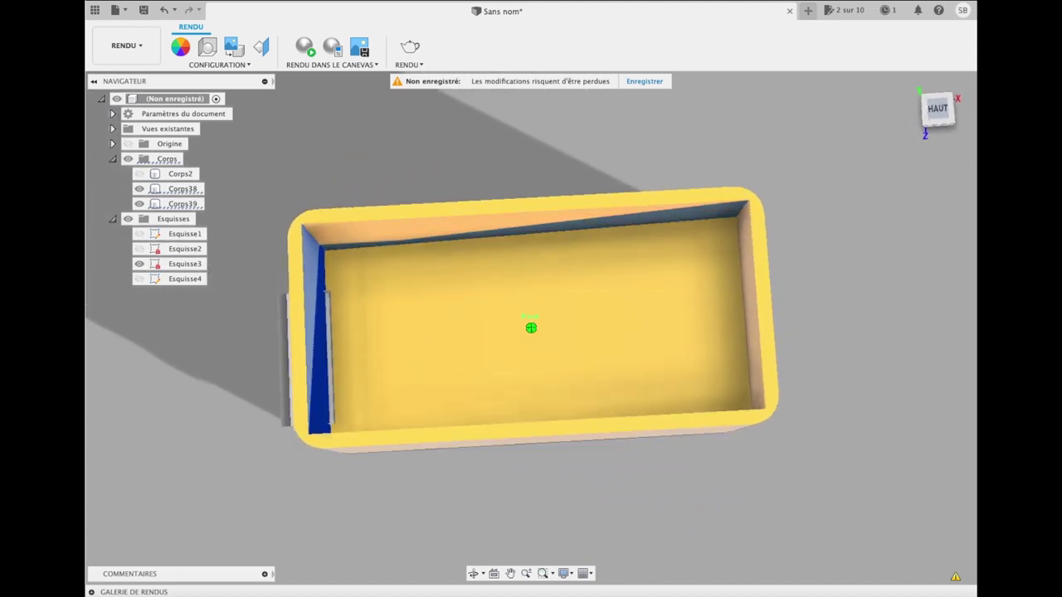
pyautogui.moveTo(531, 328)
pyautogui.keyDown('shift'); pyautogui.mouseDown(button='middle')
pyautogui.moveTo(605, 340)
pyautogui.moveTo(531, 327)
pyautogui.mouseUp(button='middle'); pyautogui.keyUp('shift')
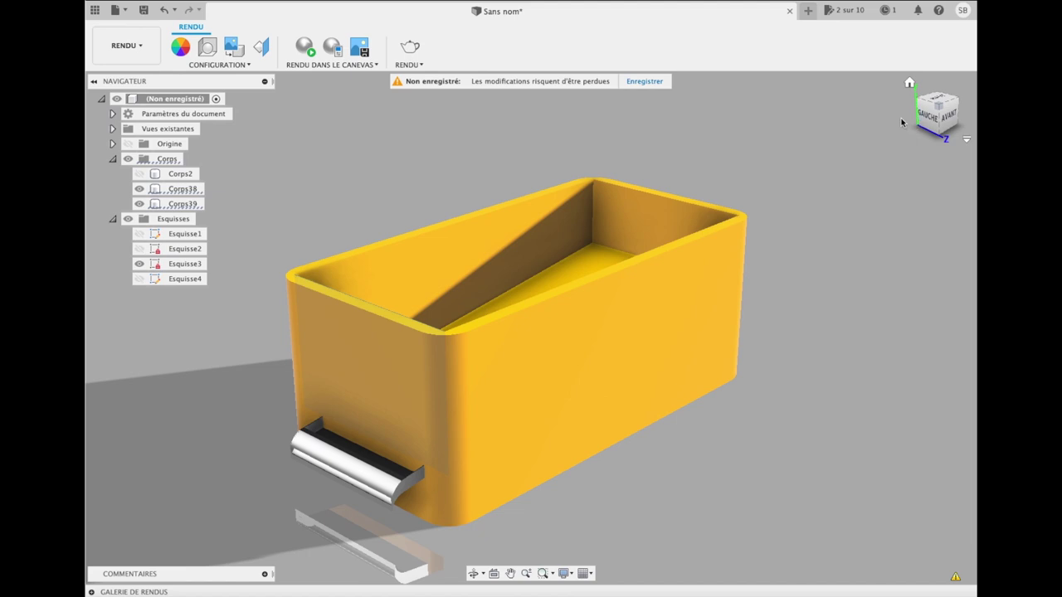
pyautogui.keyDown('shift'); pyautogui.moveTo(759, 155); pyautogui.dragTo(747, 140, button='middle'); pyautogui.keyUp('shift')
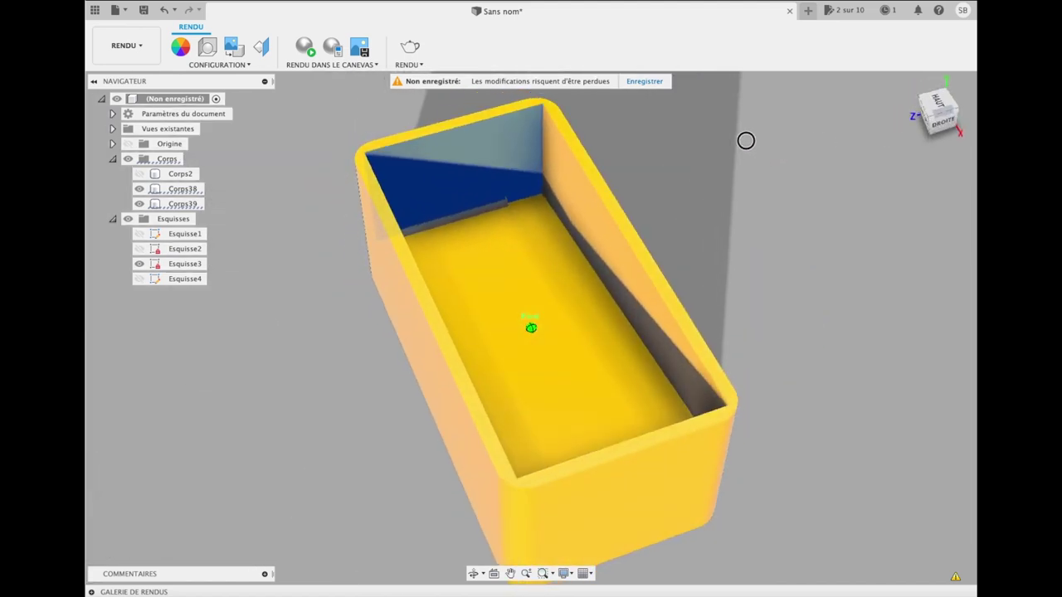
# Step: Select the long bar inside the box and start an extrusion from its face
pyautogui.click(521, 244)
pyautogui.scroll(3, 467, 253)
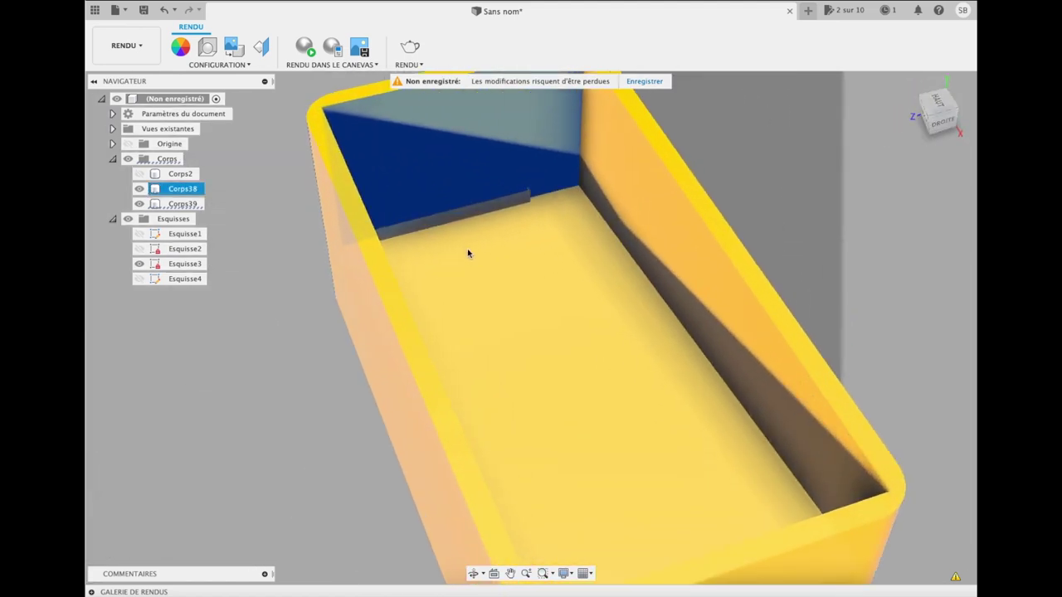
pyautogui.scroll(3, 467, 253)
pyautogui.scroll(3, 467, 253)
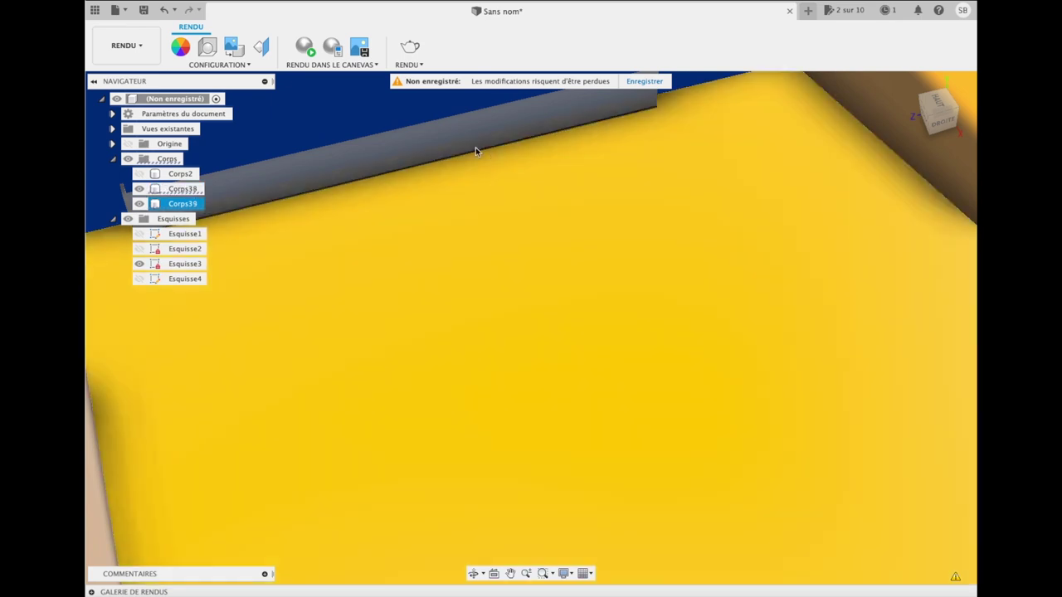
pyautogui.click(468, 130)
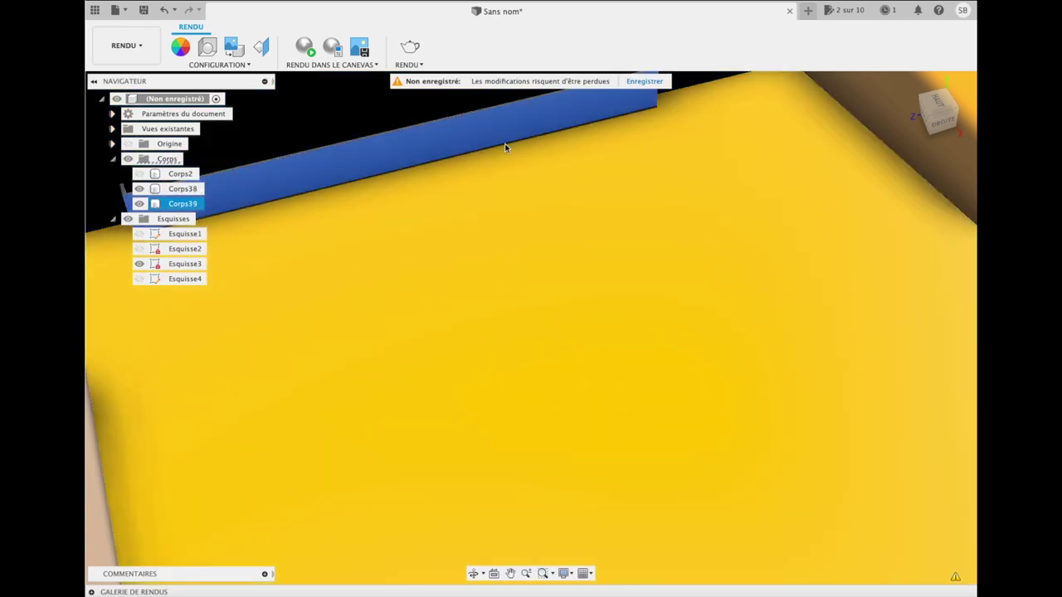
pyautogui.press('e')
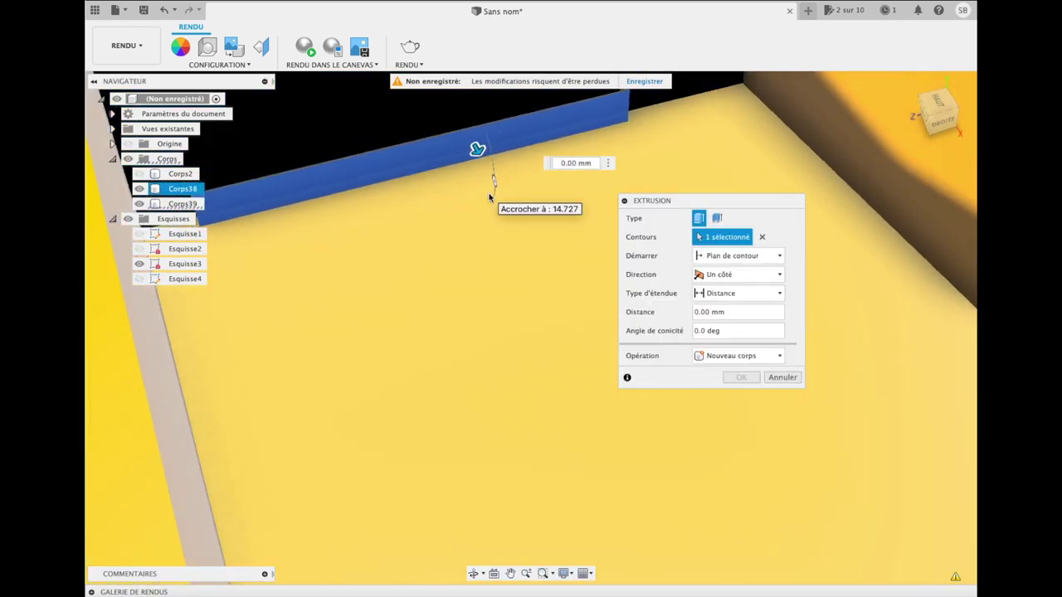
# Step: Preview pushing the bar extrusion into the wall as a cut, then cancel the Extrusion
pyautogui.keyDown('shift'); pyautogui.moveTo(489, 196); pyautogui.dragTo(804, 171, button='middle'); pyautogui.keyUp('shift')
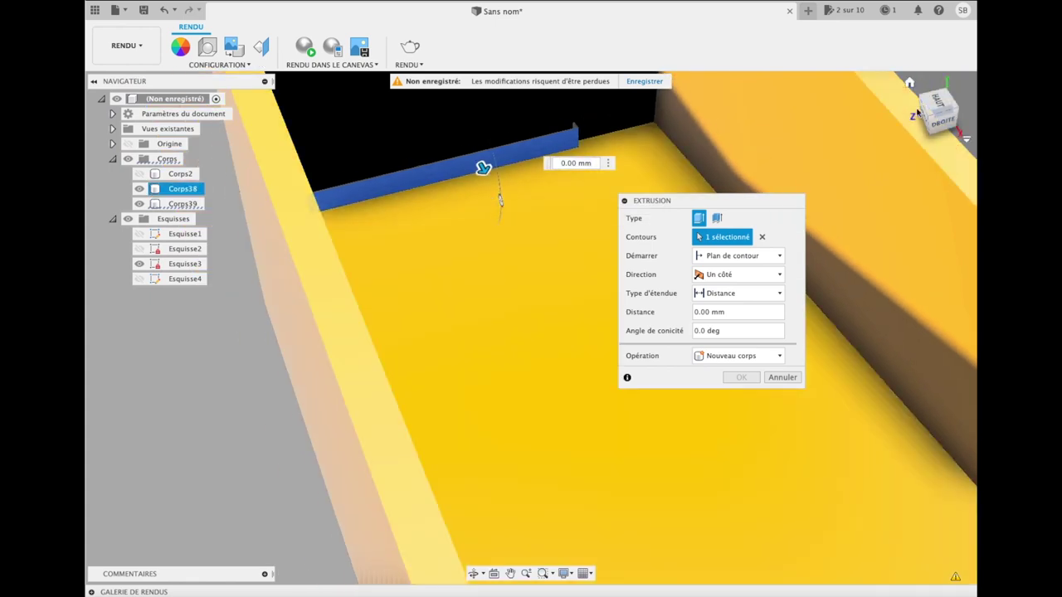
pyautogui.click(909, 83)
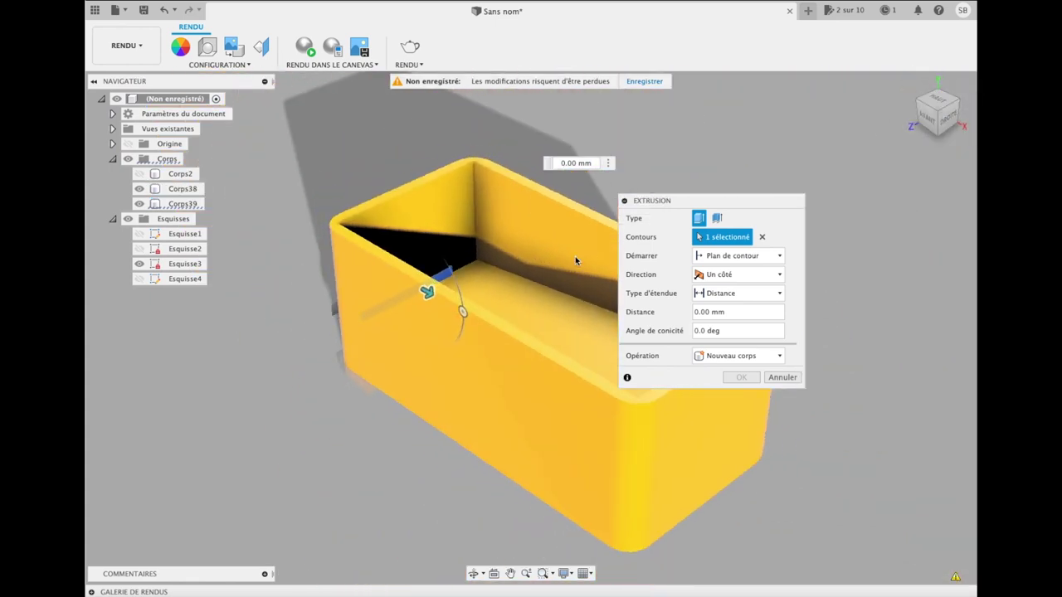
pyautogui.moveTo(426, 292); pyautogui.dragTo(414, 295)
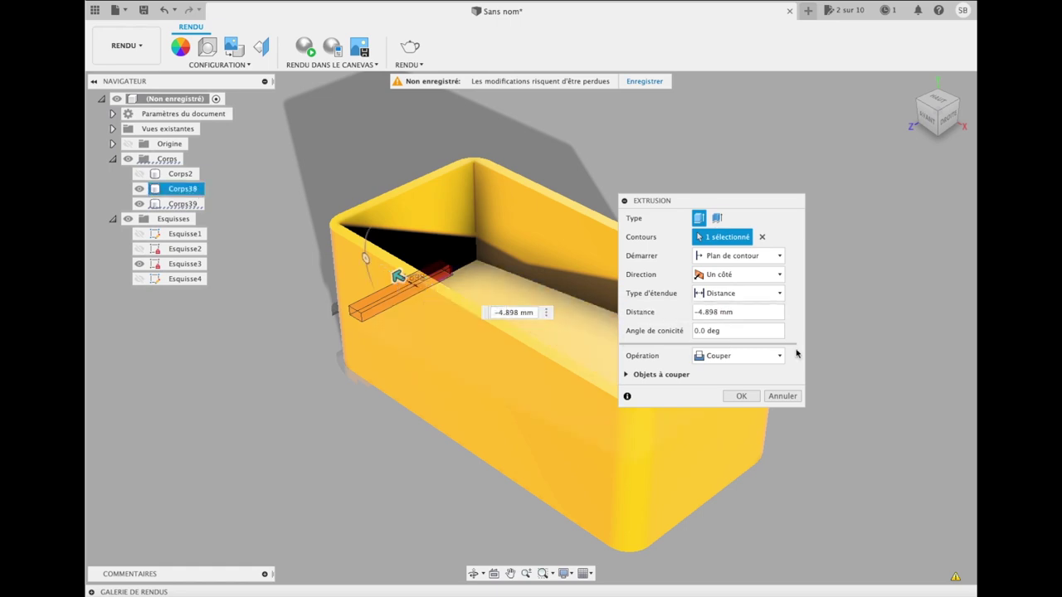
pyautogui.moveTo(936, 112)
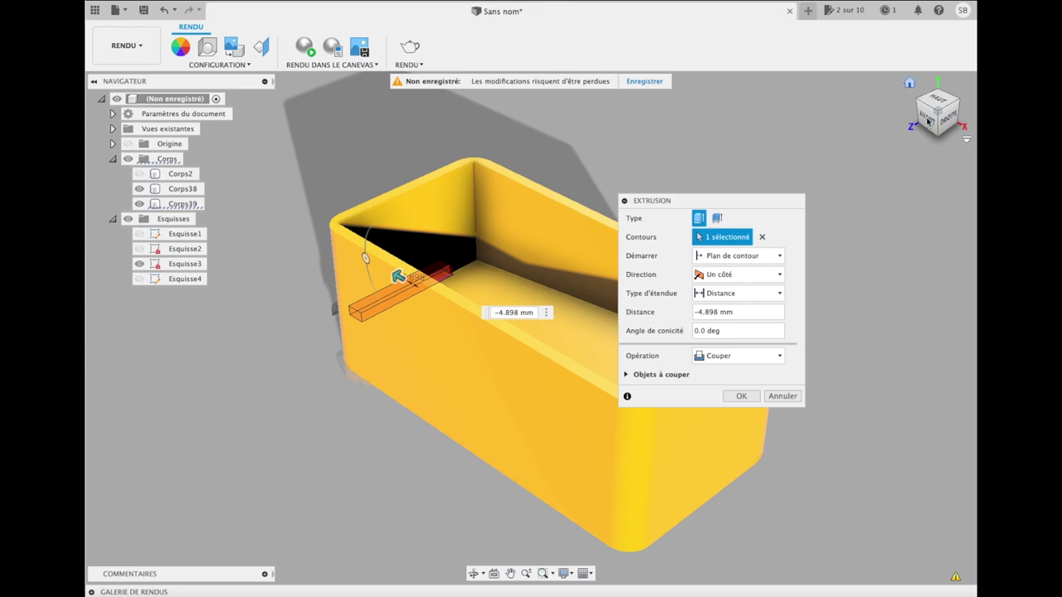
pyautogui.click(928, 121)
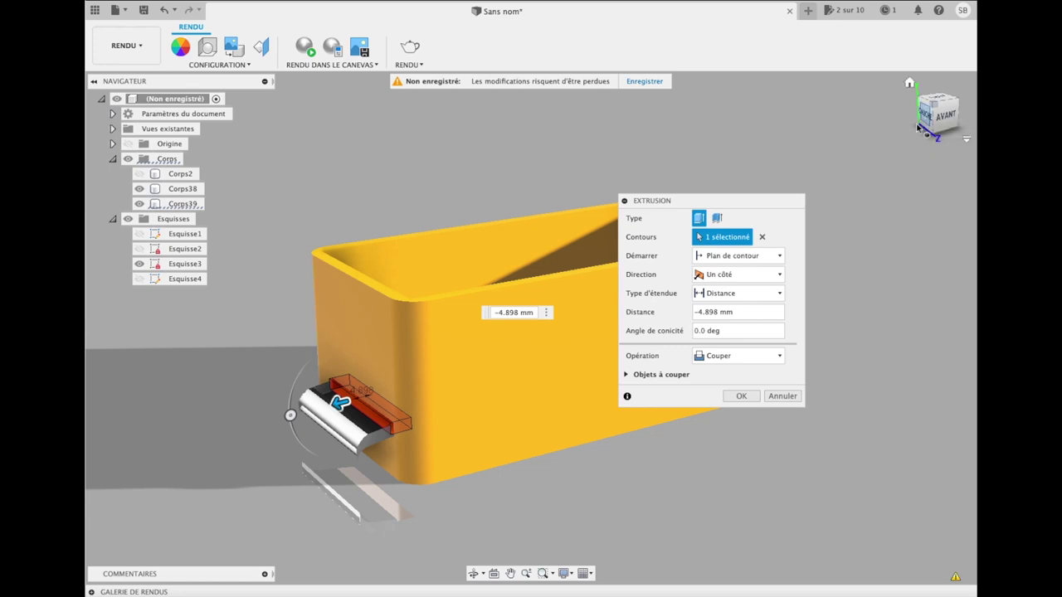
pyautogui.click(785, 397)
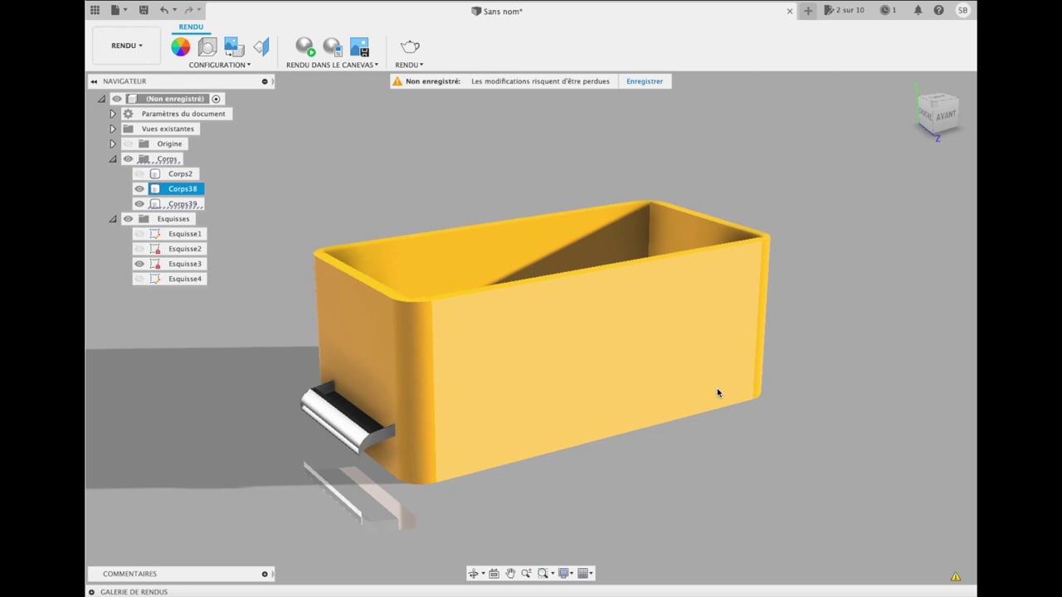
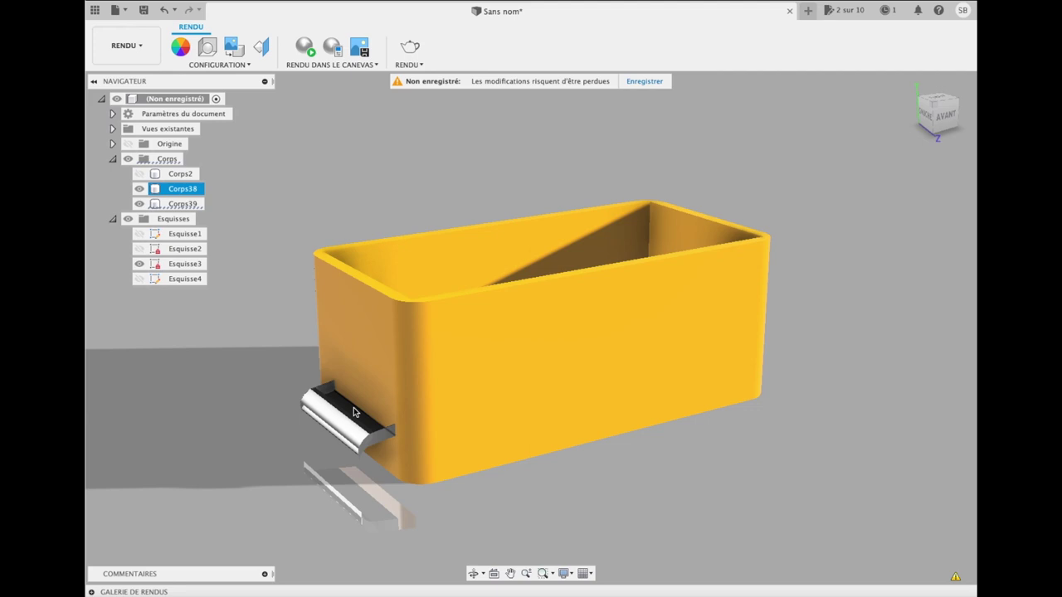
# Step: Extrude the Corps39 strip's face -2.34 mm as a new body, Corps40
pyautogui.keyDown('shift'); pyautogui.moveTo(837, 158); pyautogui.dragTo(799, 157, button='middle'); pyautogui.keyUp('shift')
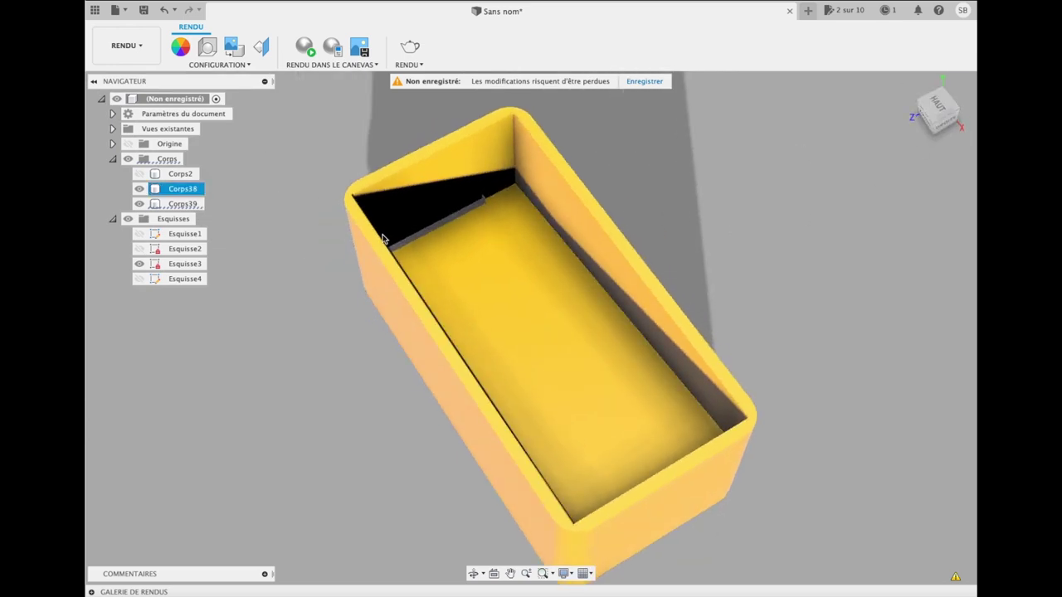
pyautogui.click(414, 238)
pyautogui.scroll(3, 416, 236)
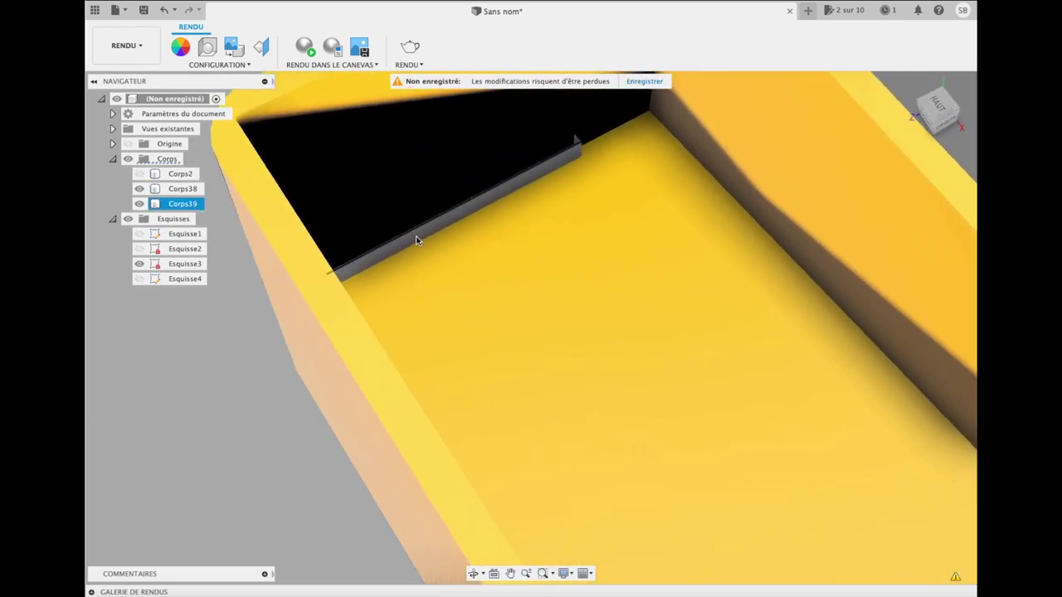
pyautogui.scroll(3, 415, 236)
pyautogui.scroll(3, 416, 236)
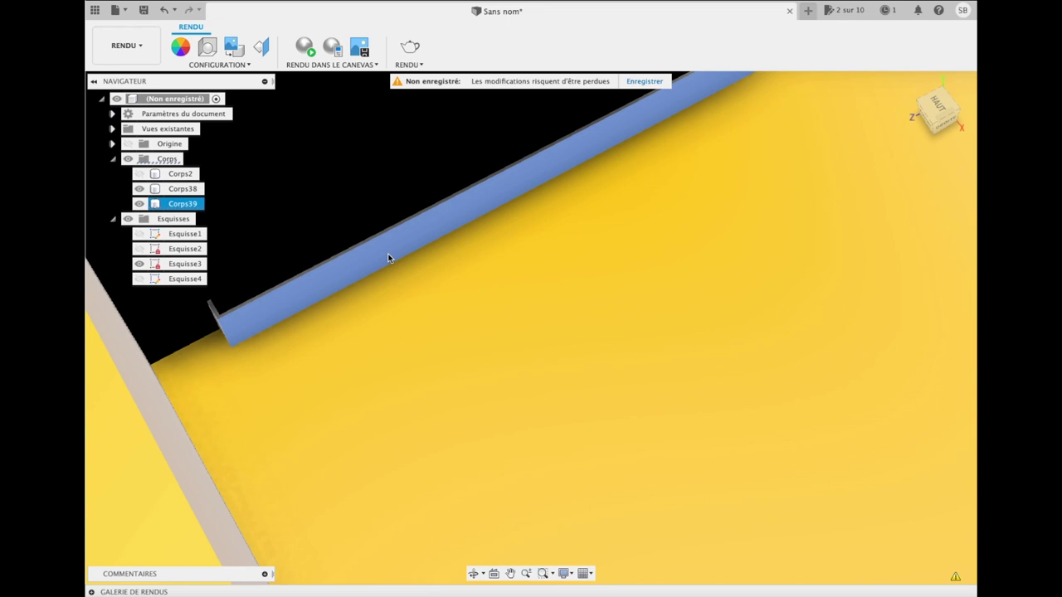
pyautogui.press('e')
pyautogui.click(391, 259)
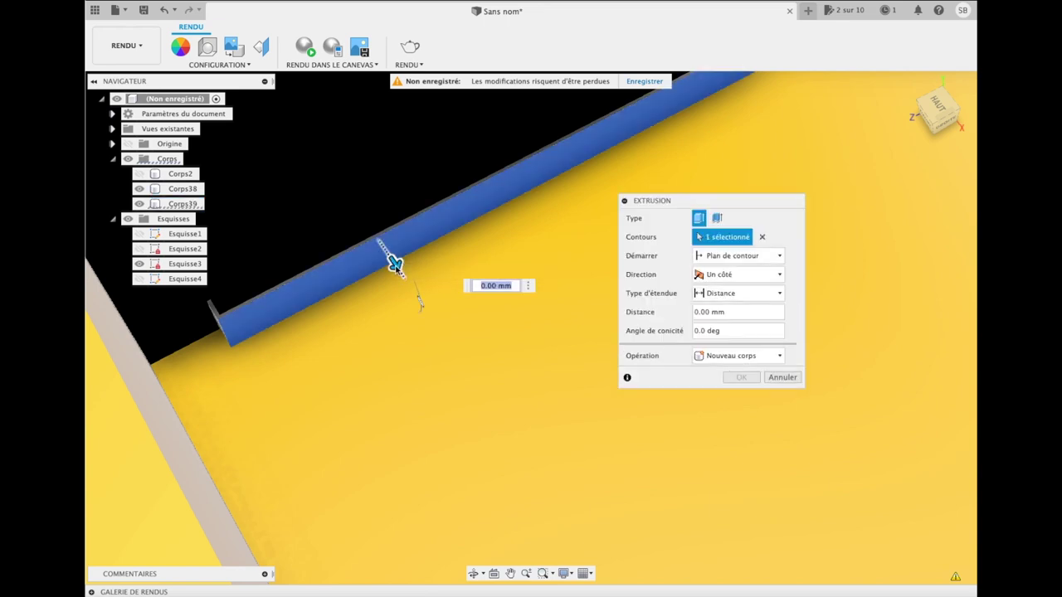
pyautogui.moveTo(390, 260); pyautogui.dragTo(375, 229)
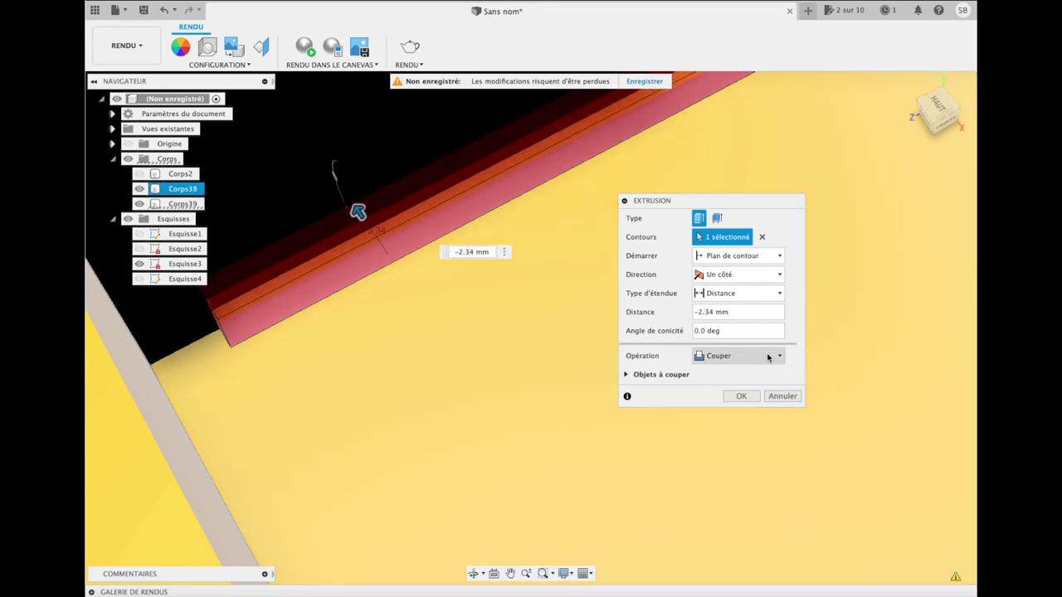
pyautogui.click(747, 356)
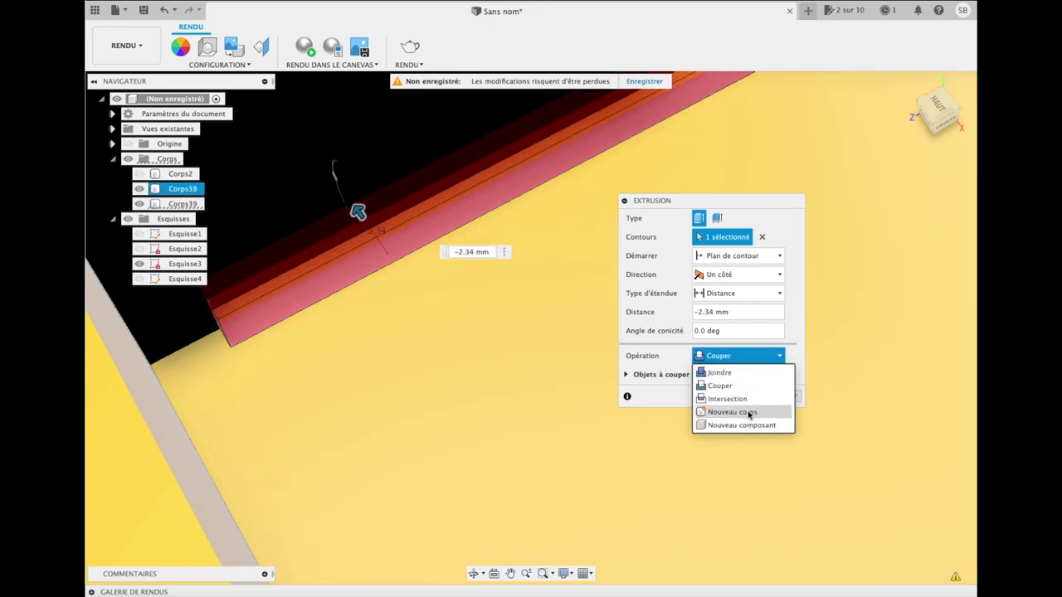
pyautogui.click(747, 412)
pyautogui.click(747, 379)
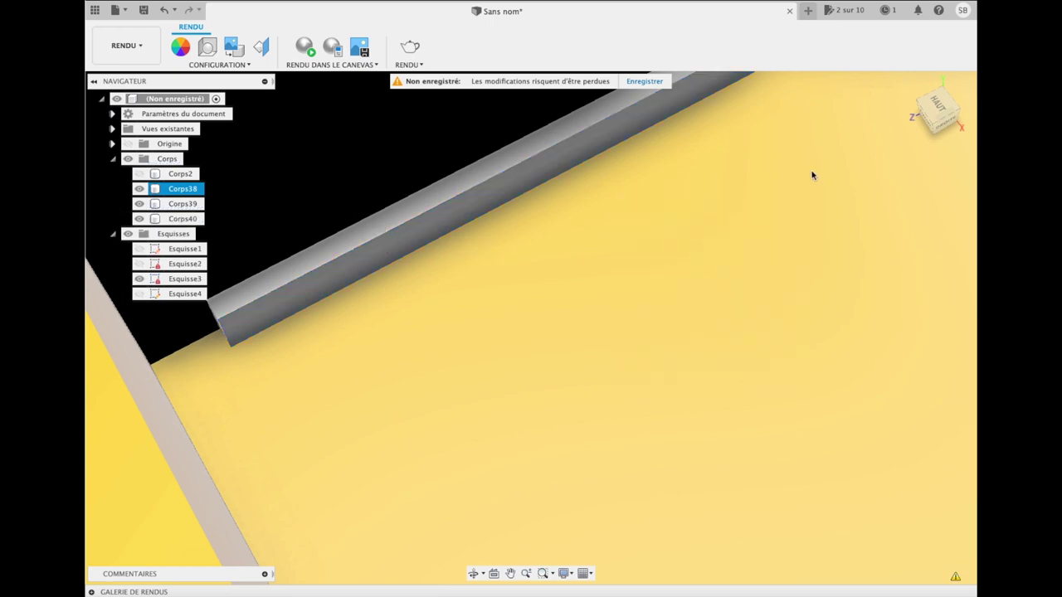
pyautogui.click(910, 85)
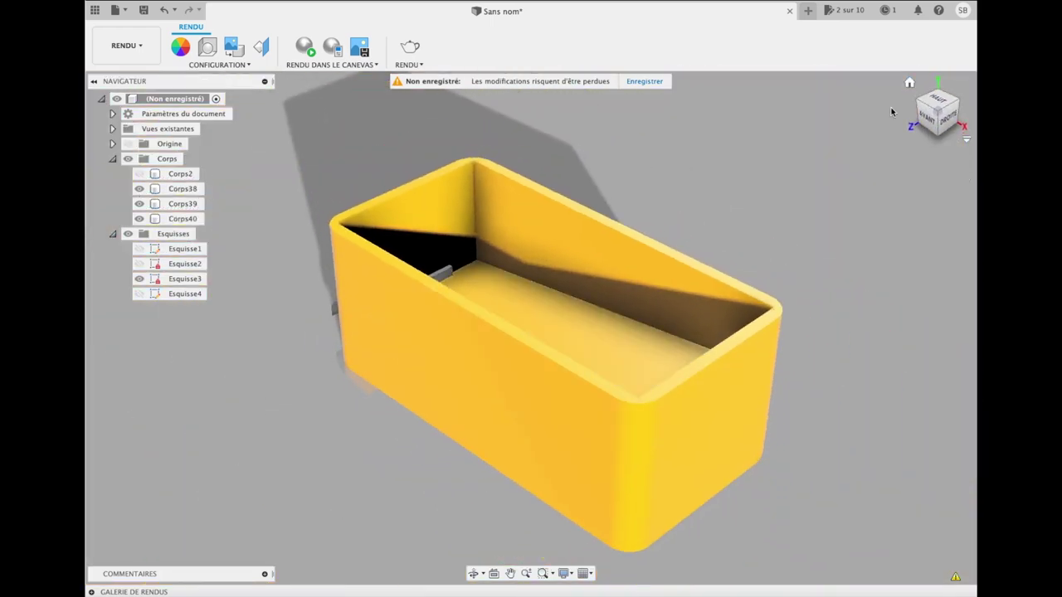
# Step: Select the new Corps40 body and hide the yellow Corps38 box
pyautogui.keyDown('shift'); pyautogui.moveTo(533, 324); pyautogui.dragTo(531, 328, button='middle'); pyautogui.keyUp('shift')
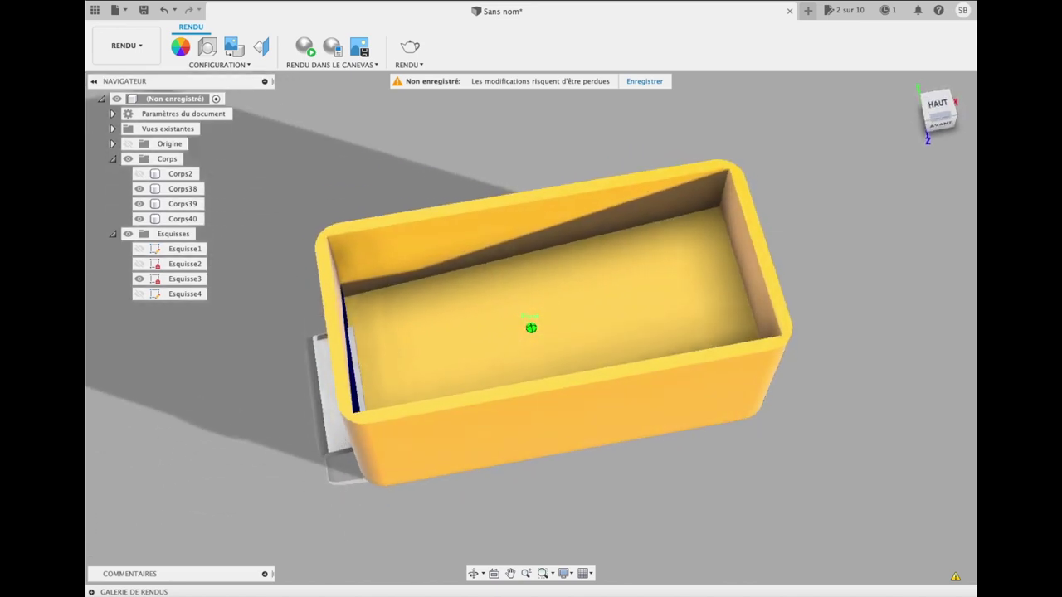
pyautogui.keyDown('shift'); pyautogui.moveTo(531, 327); pyautogui.dragTo(531, 328, button='middle'); pyautogui.keyUp('shift')
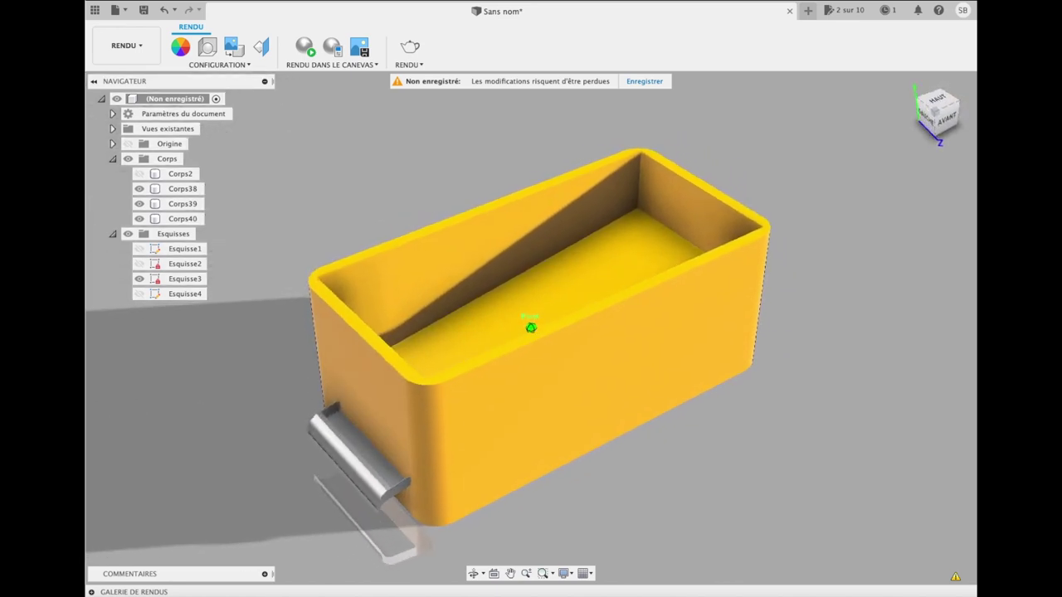
pyautogui.click(184, 219)
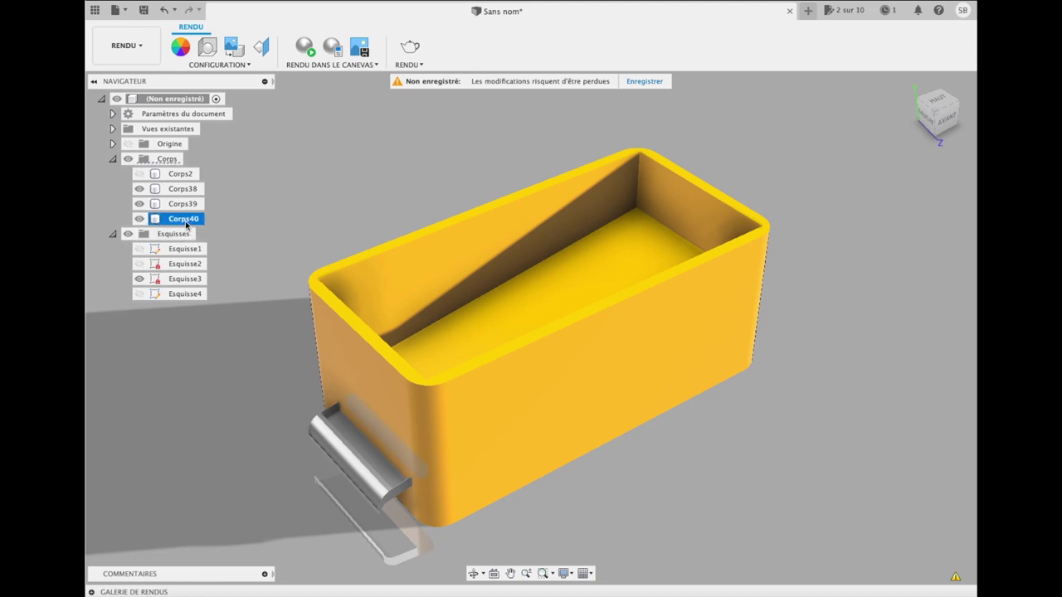
pyautogui.moveTo(938, 112)
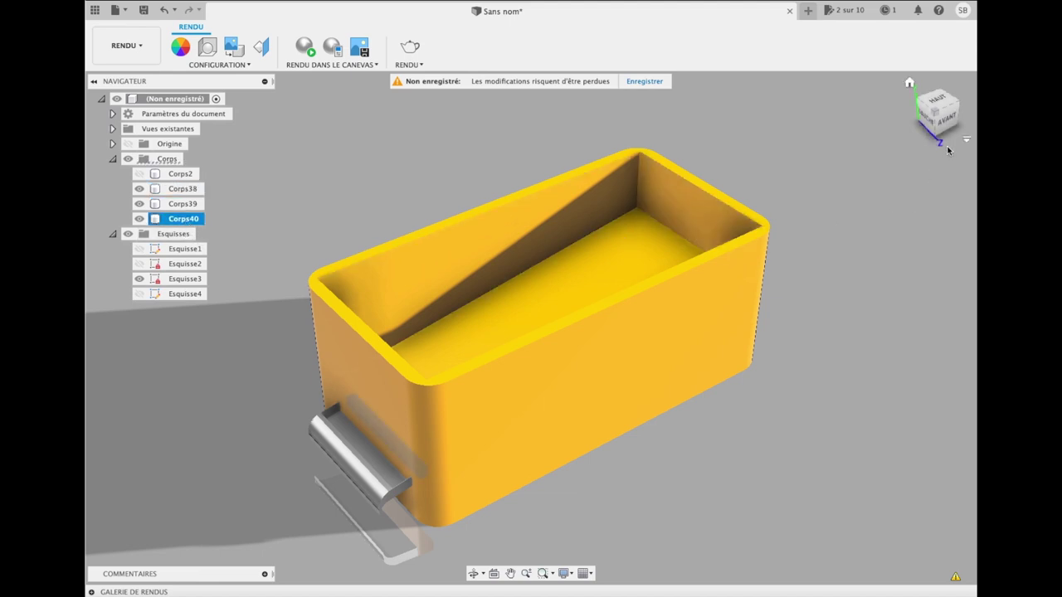
pyautogui.moveTo(944, 126)
pyautogui.mouseDown()
pyautogui.moveTo(875, 154)
pyautogui.moveTo(946, 139)
pyautogui.mouseUp()
pyautogui.click(139, 190)
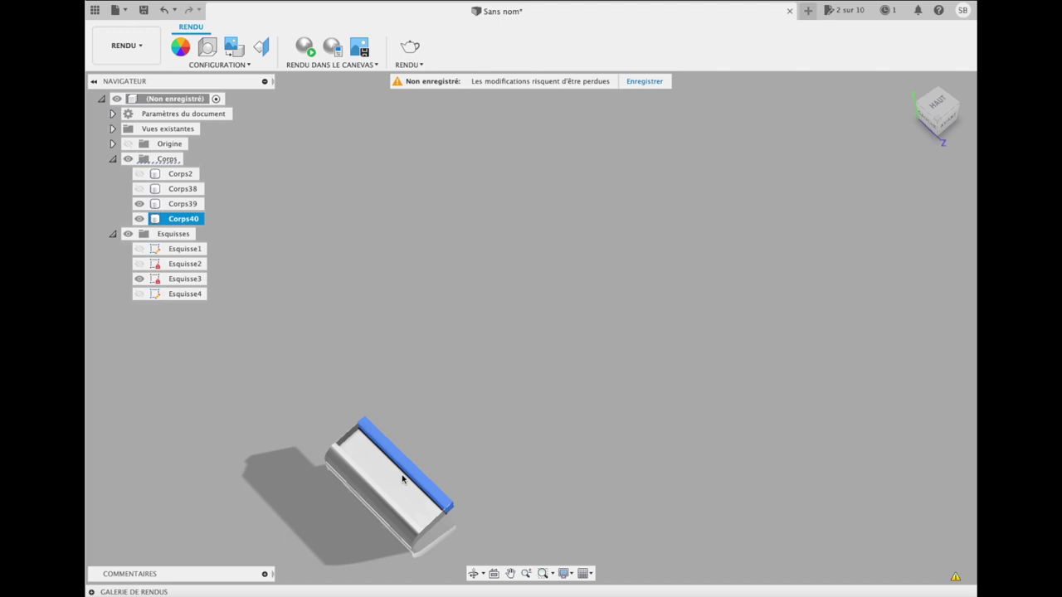
pyautogui.scroll(2, 401, 476)
pyautogui.scroll(3, 404, 481)
pyautogui.scroll(3, 403, 483)
pyautogui.scroll(2, 386, 473)
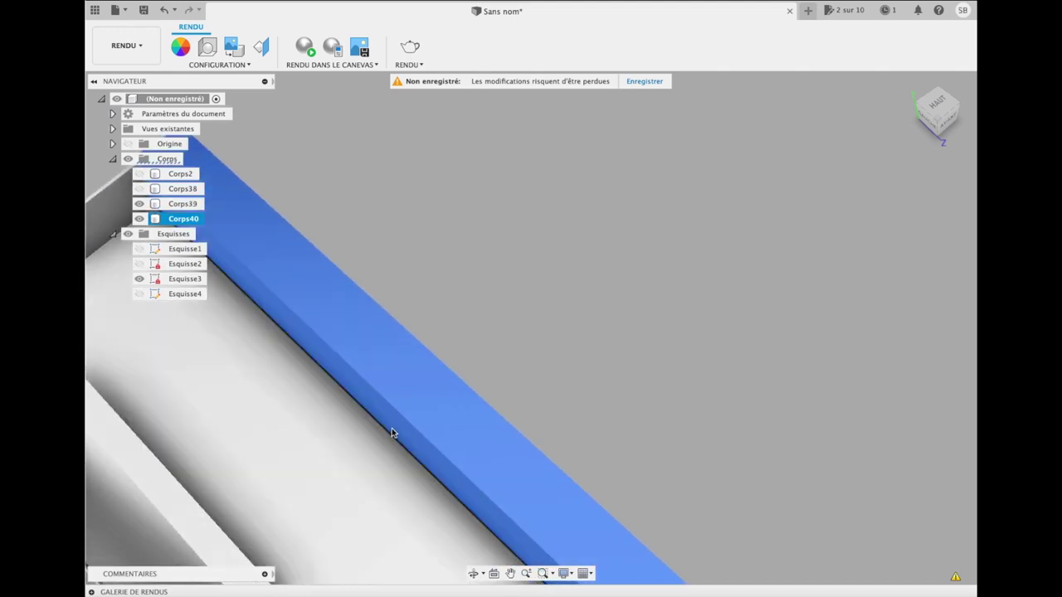
# Step: Extrude Corps40's face 3.998 mm with a Join operation
pyautogui.press('e')
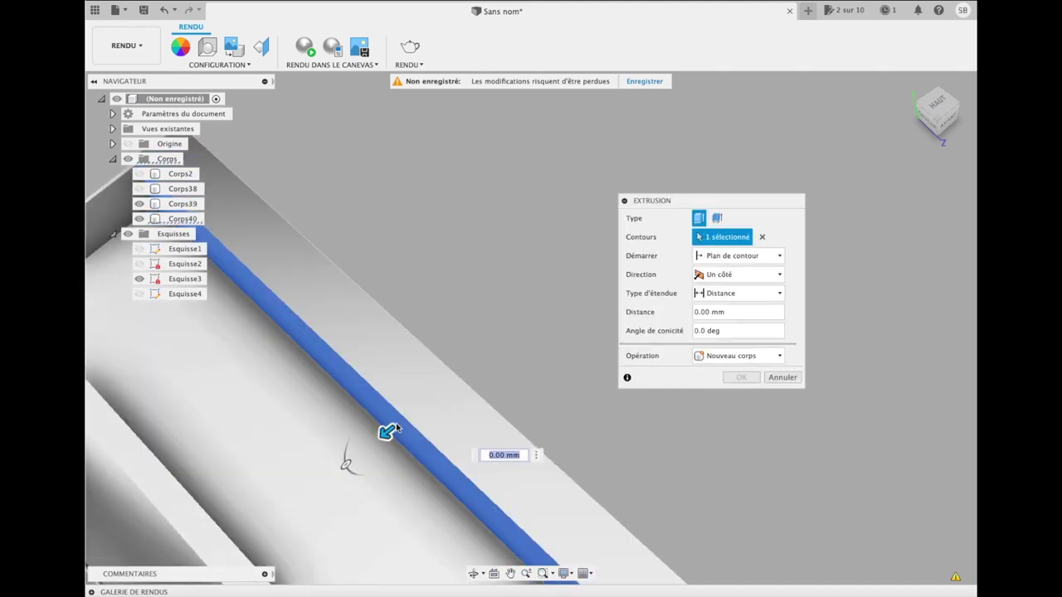
pyautogui.moveTo(387, 433); pyautogui.dragTo(282, 494)
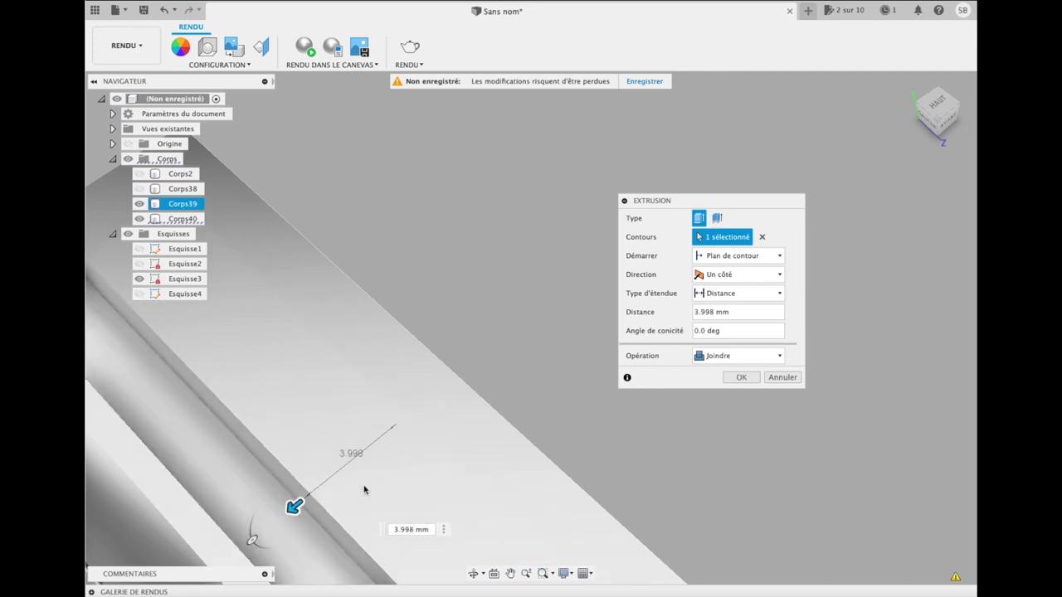
pyautogui.click(139, 219)
pyautogui.click(139, 219)
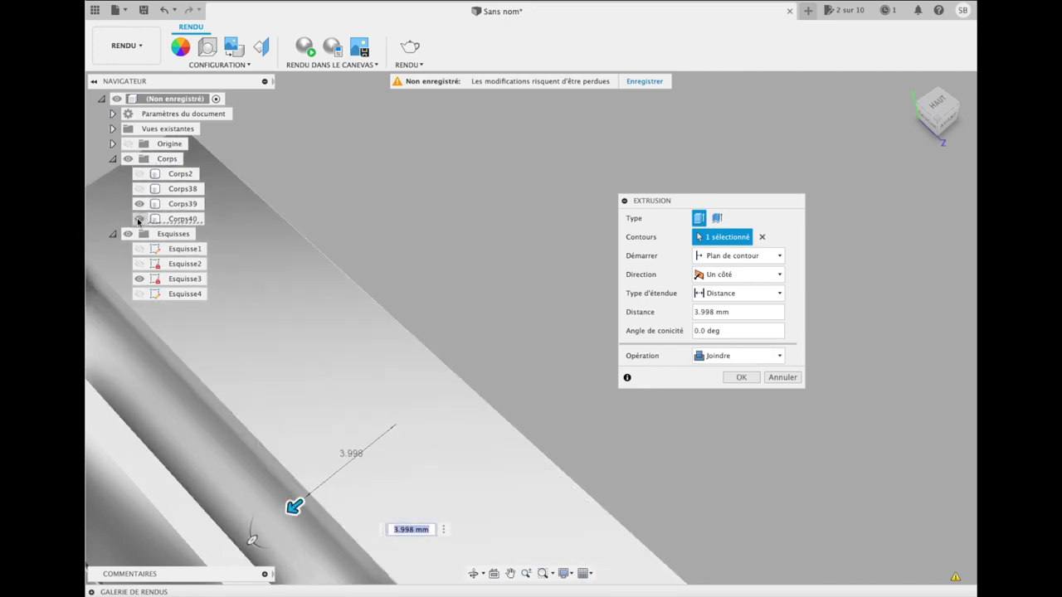
pyautogui.click(139, 205)
pyautogui.click(743, 377)
# Step: Show the Corps39 handle and Corps38 box again in the home view
pyautogui.click(228, 219)
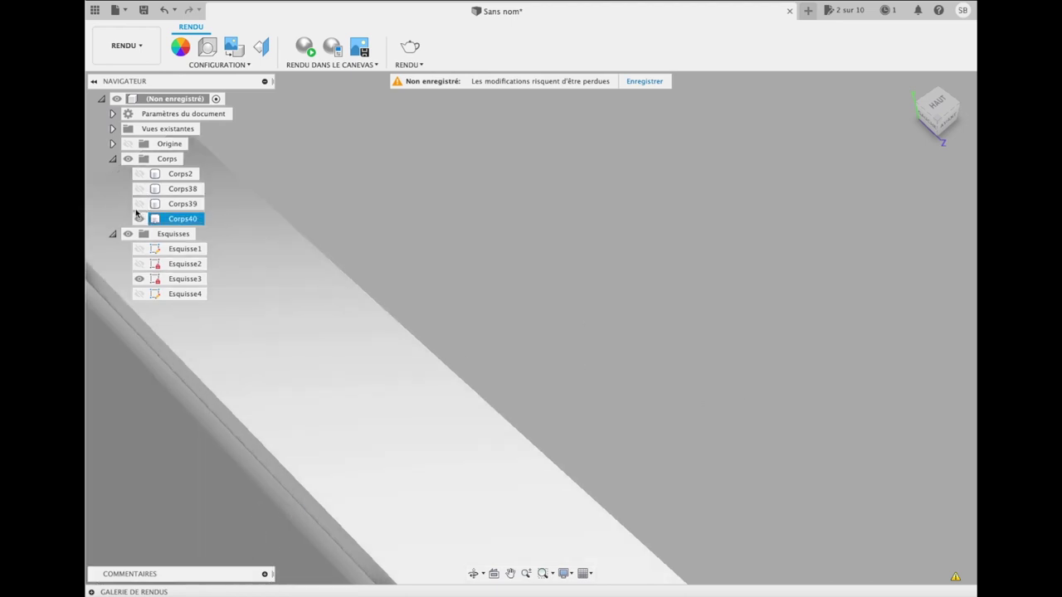
pyautogui.click(139, 203)
pyautogui.click(139, 188)
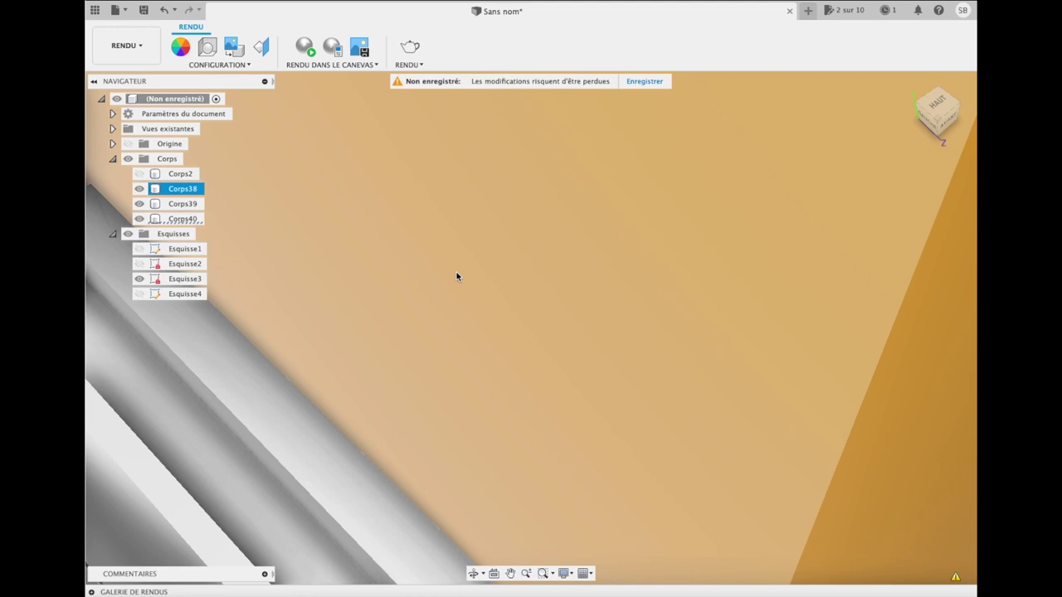
pyautogui.click(909, 83)
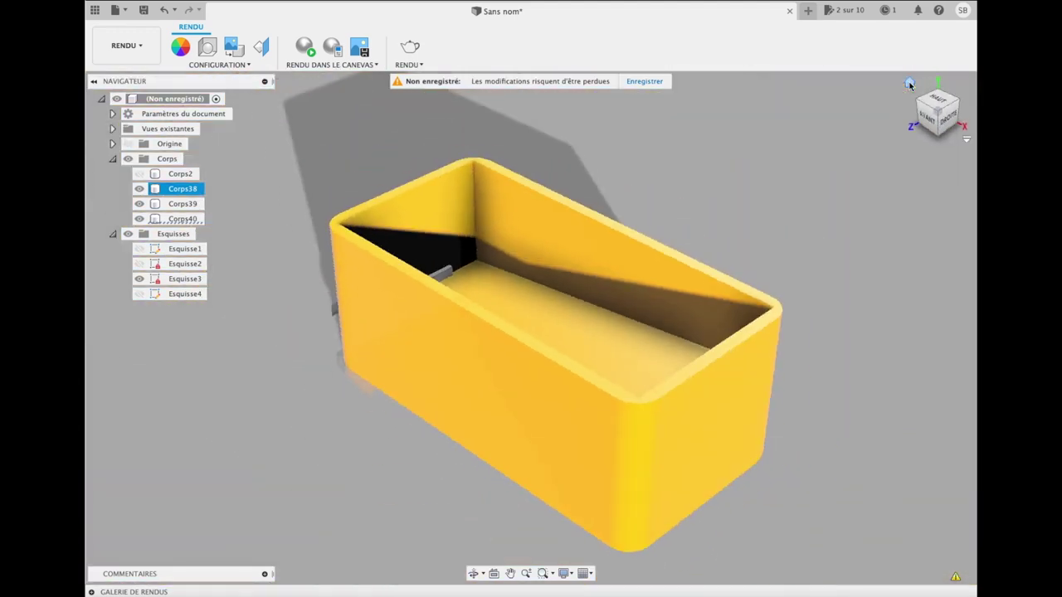
# Step: Zoom in and hide the Corps39 handle to expose the Corps40 rod
pyautogui.moveTo(930, 120); pyautogui.dragTo(975, 178)
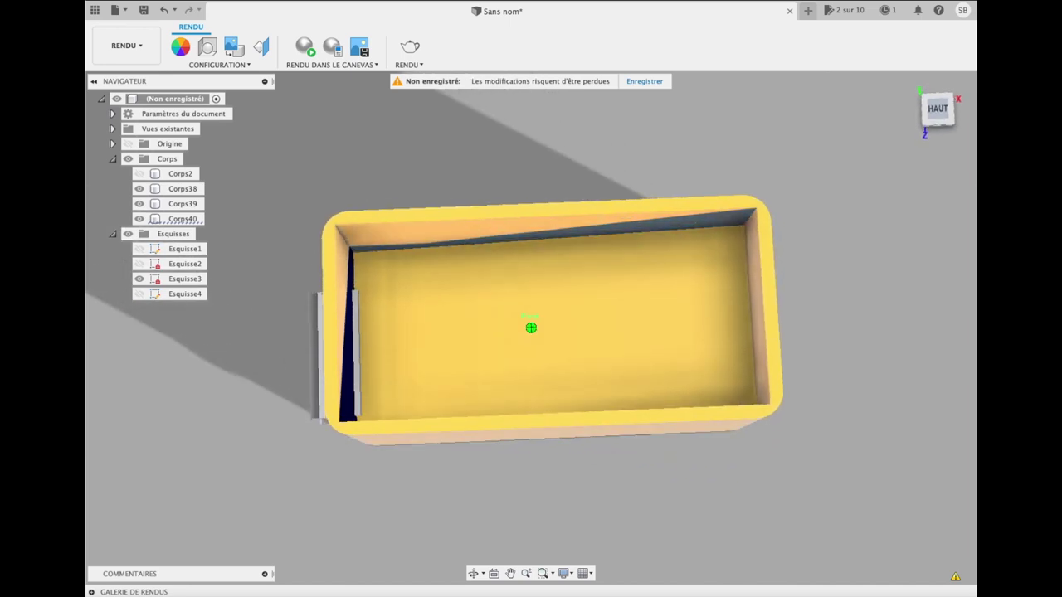
pyautogui.moveTo(975, 178); pyautogui.dragTo(976, 133)
pyautogui.keyDown('shift'); pyautogui.moveTo(531, 328); pyautogui.dragTo(525, 311, button='middle'); pyautogui.keyUp('shift')
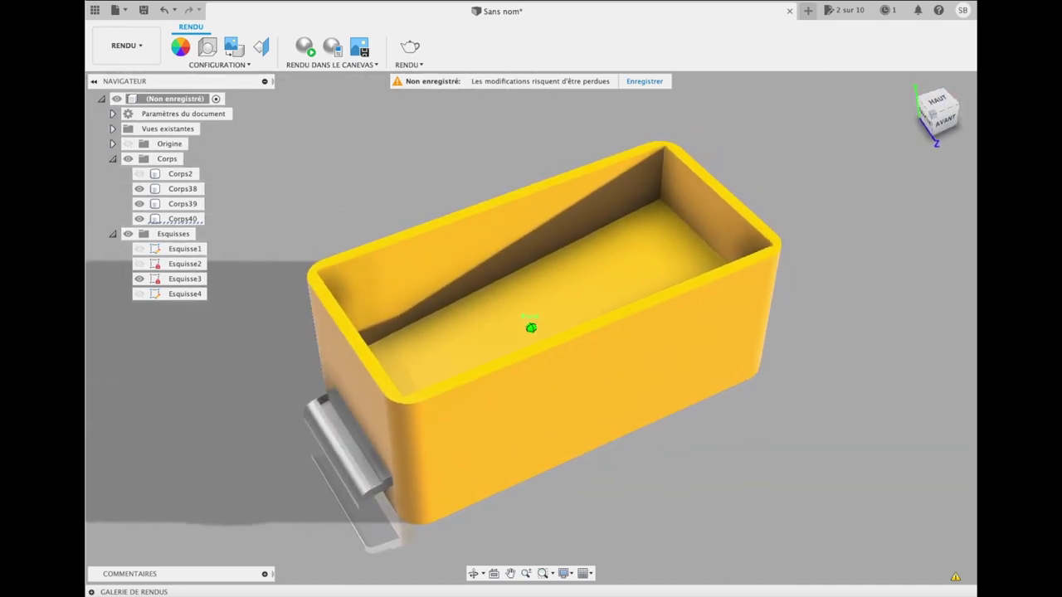
pyautogui.scroll(3, 304, 436)
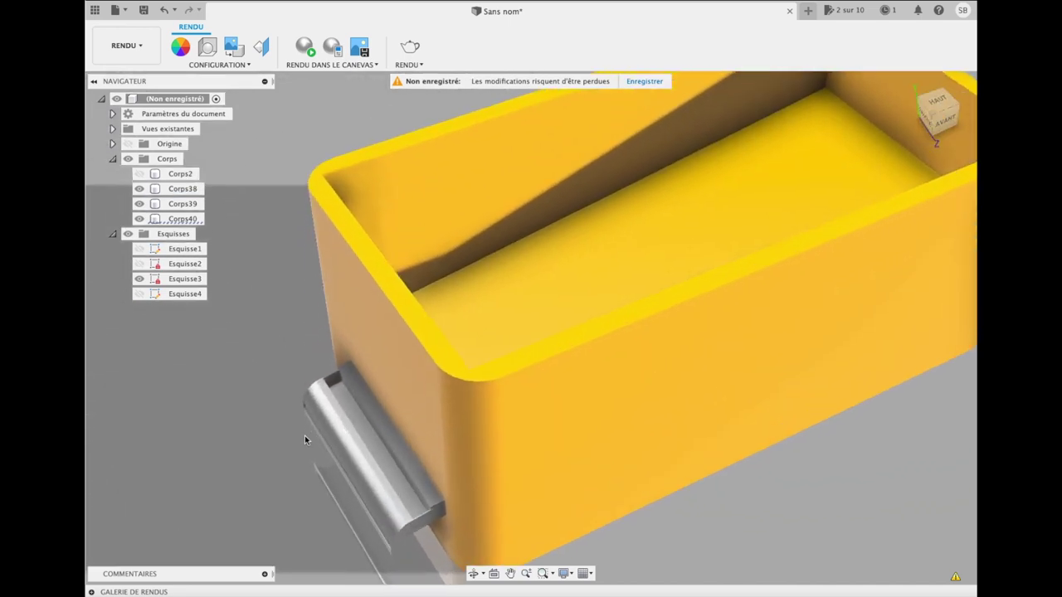
pyautogui.scroll(3, 304, 436)
pyautogui.scroll(2, 305, 435)
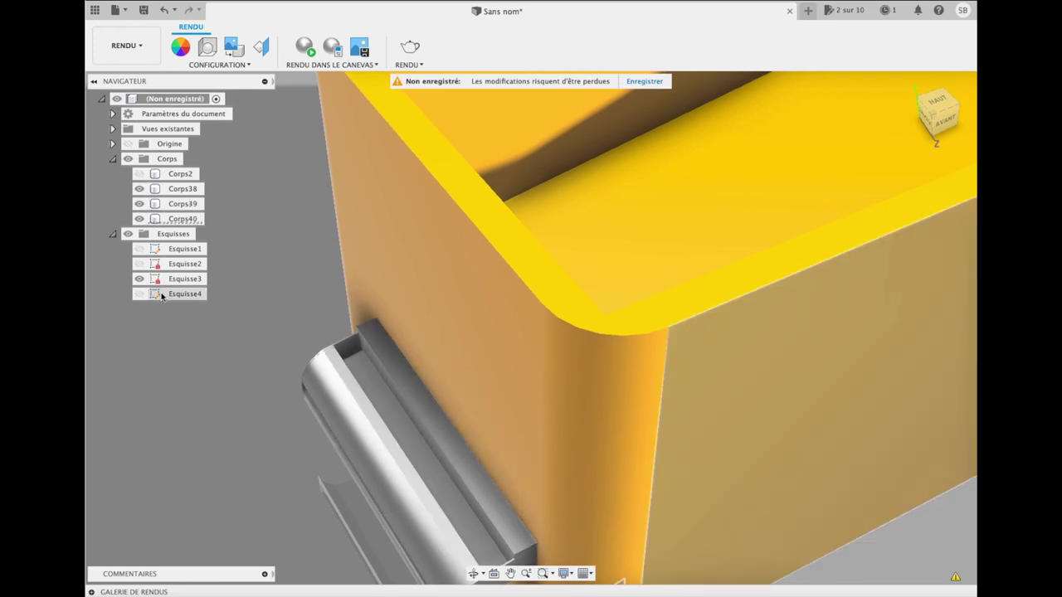
pyautogui.click(137, 219)
pyautogui.click(139, 219)
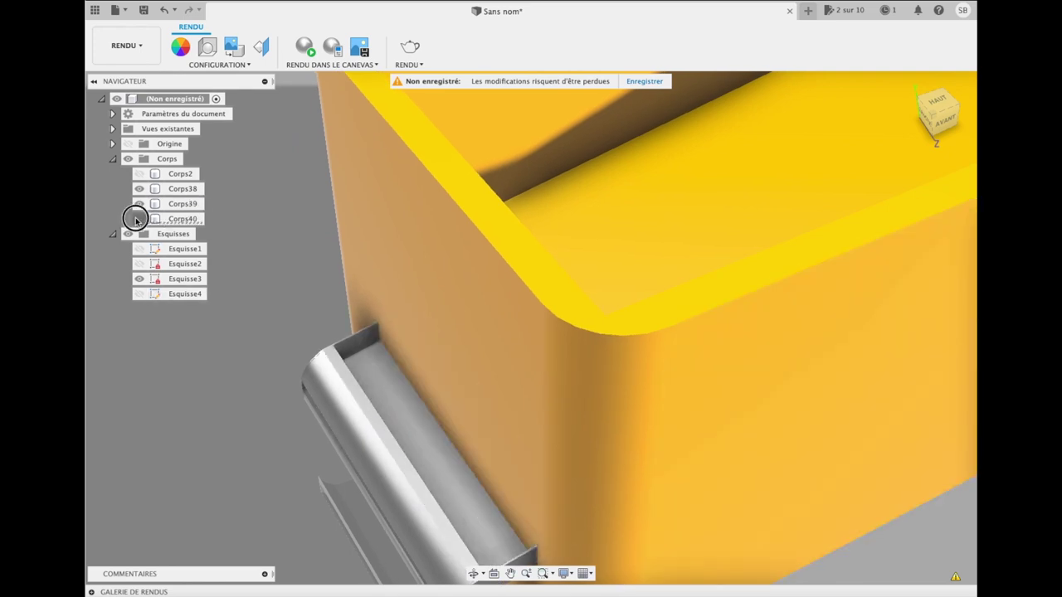
pyautogui.click(138, 219)
pyautogui.click(140, 205)
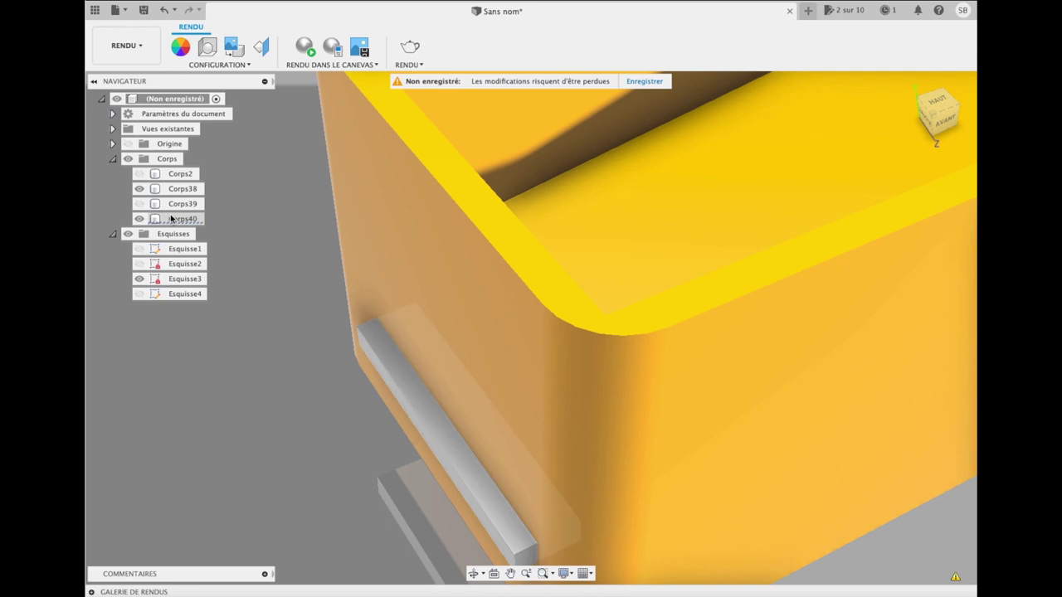
# Step: Combine with Corps40 as tool body using Couper to slot the box wall
pyautogui.click(156, 50)
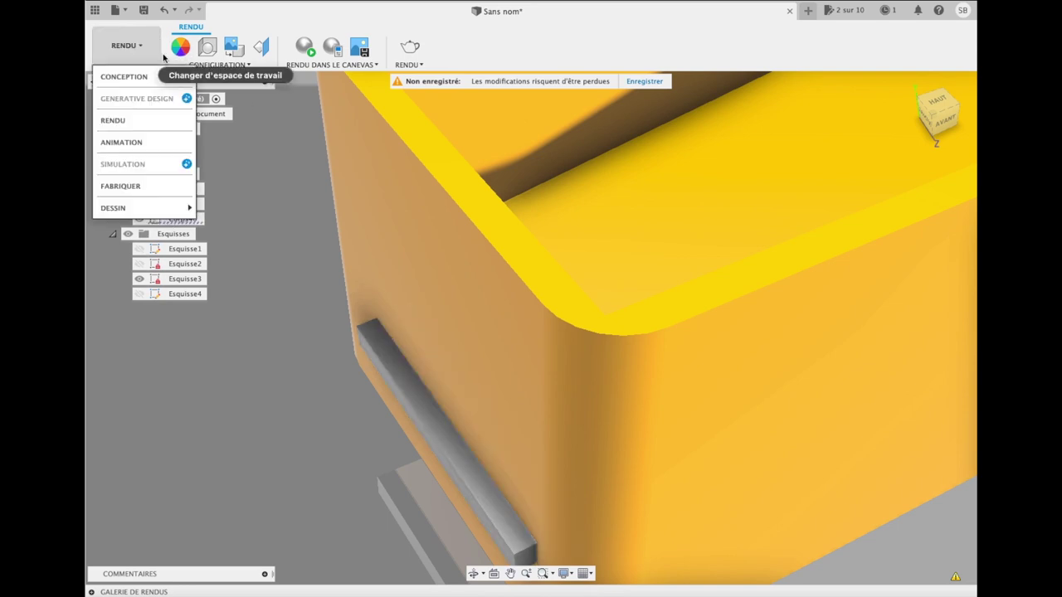
pyautogui.click(147, 74)
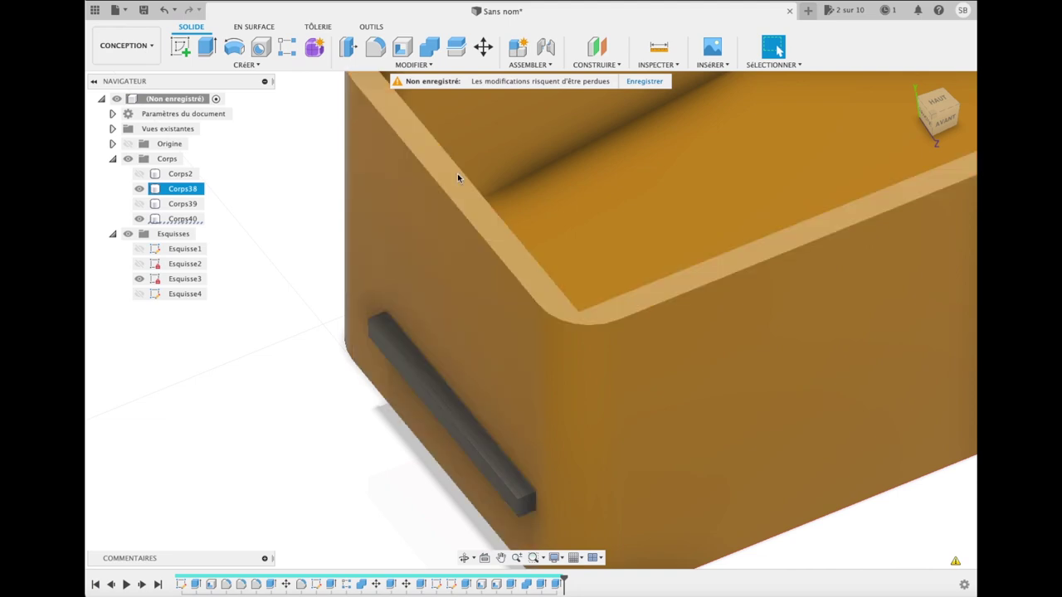
pyautogui.click(429, 46)
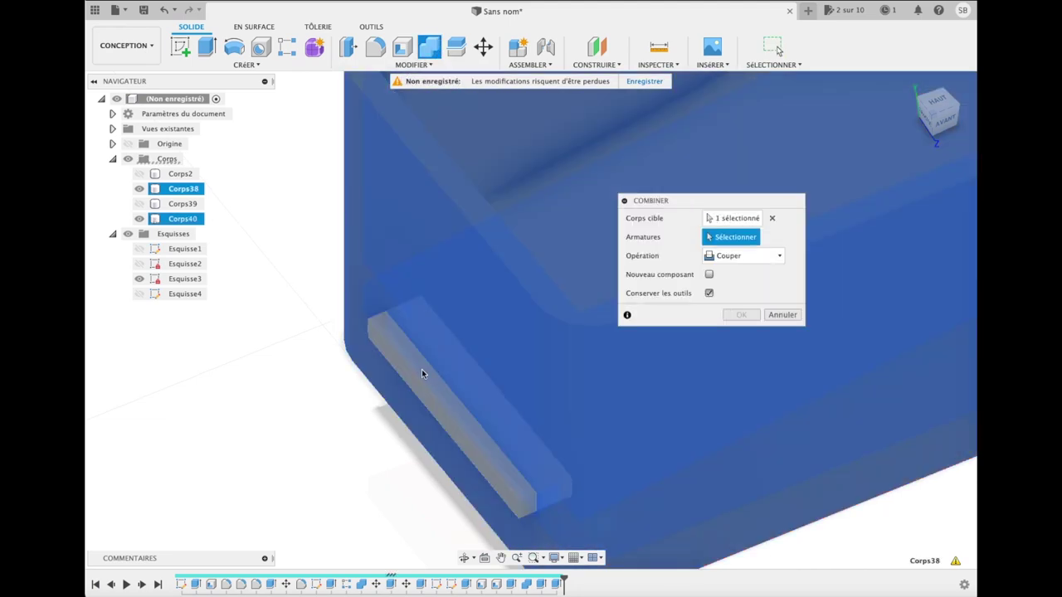
pyautogui.click(421, 368)
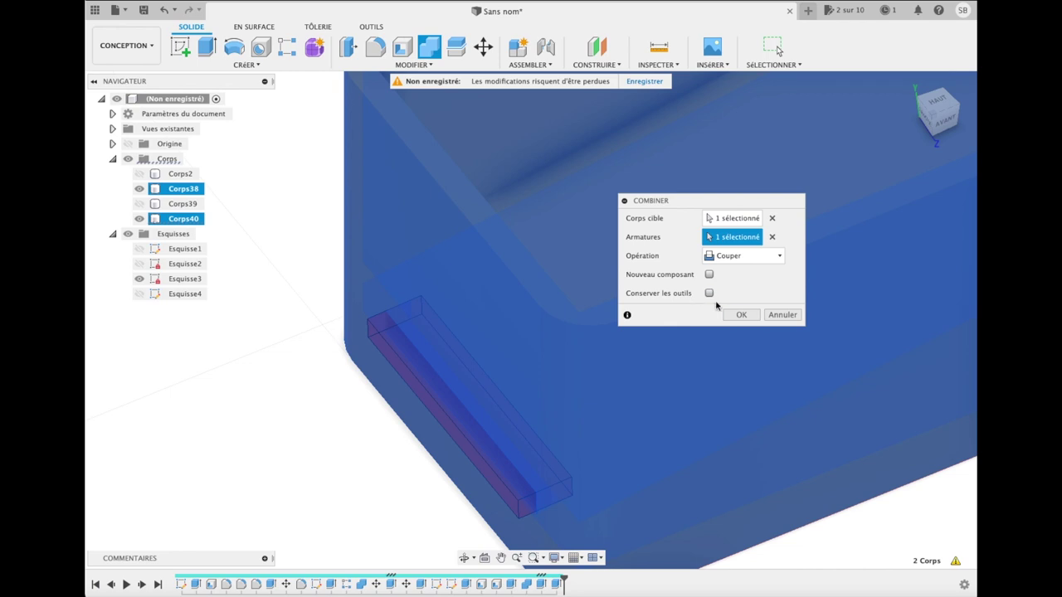
pyautogui.click(741, 314)
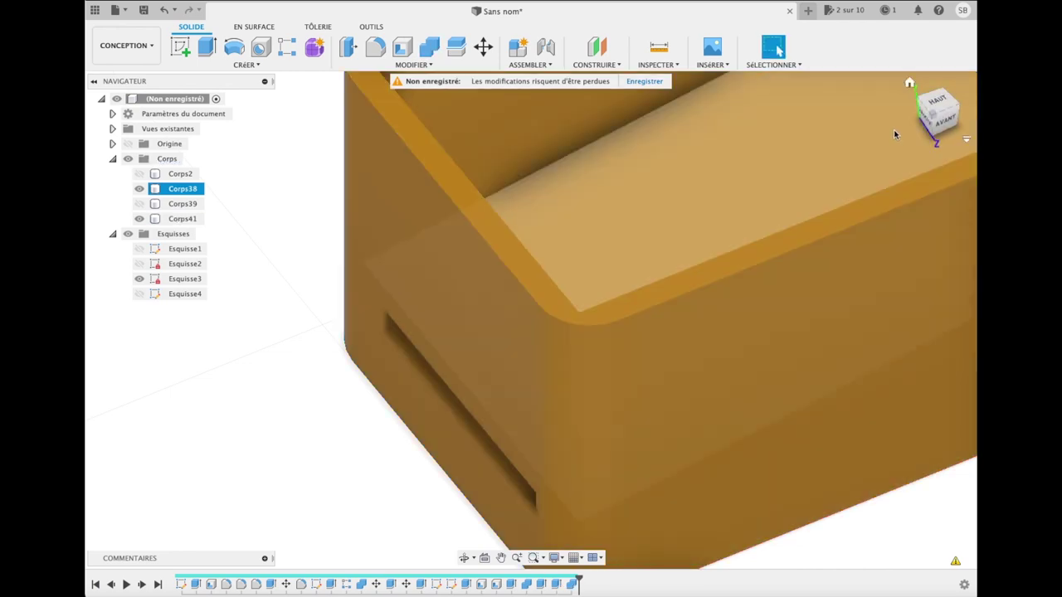
# Step: Orbit into the box interior and show the Corps39 handle
pyautogui.click(941, 104)
pyautogui.moveTo(903, 132)
pyautogui.keyDown('shift'); pyautogui.mouseDown(button='middle')
pyautogui.moveTo(784, 103)
pyautogui.moveTo(775, 111)
pyautogui.moveTo(792, 128)
pyautogui.moveTo(907, 133)
pyautogui.moveTo(907, 109)
pyautogui.mouseUp(button='middle'); pyautogui.keyUp('shift')
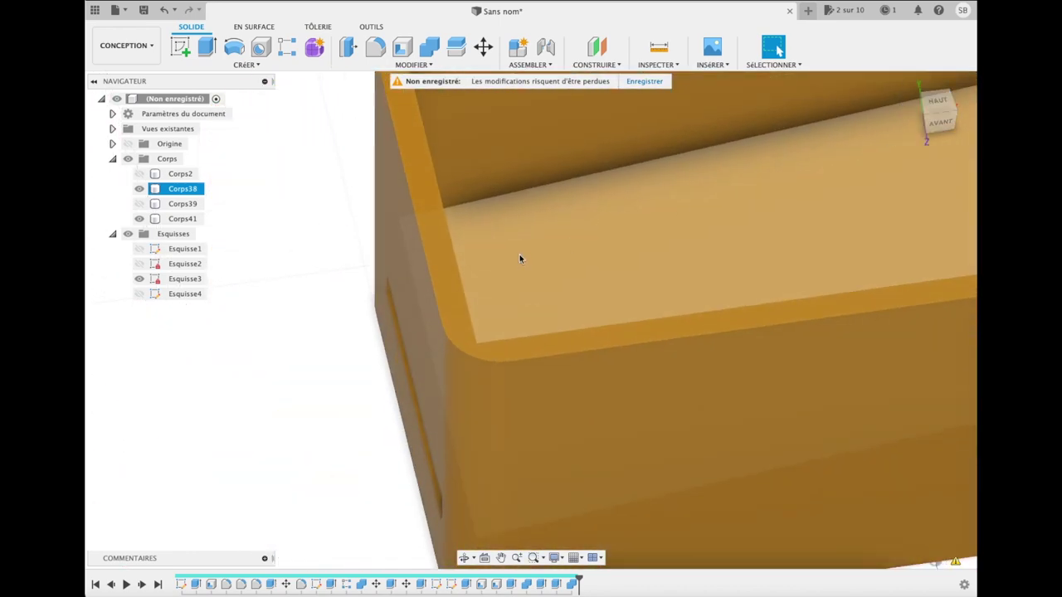
pyautogui.click(140, 204)
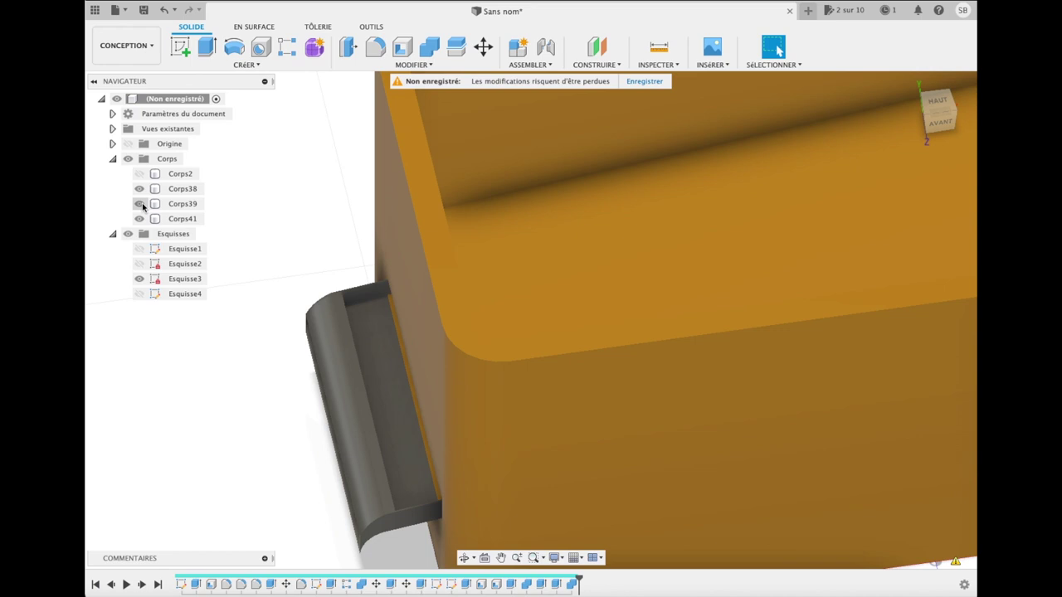
pyautogui.click(139, 219)
pyautogui.click(183, 189)
pyautogui.moveTo(908, 83)
pyautogui.keyDown('shift'); pyautogui.mouseDown(button='middle')
pyautogui.moveTo(926, 113)
pyautogui.moveTo(833, 111)
pyautogui.moveTo(861, 125)
pyautogui.moveTo(429, 219)
pyautogui.mouseUp(button='middle'); pyautogui.keyUp('shift')
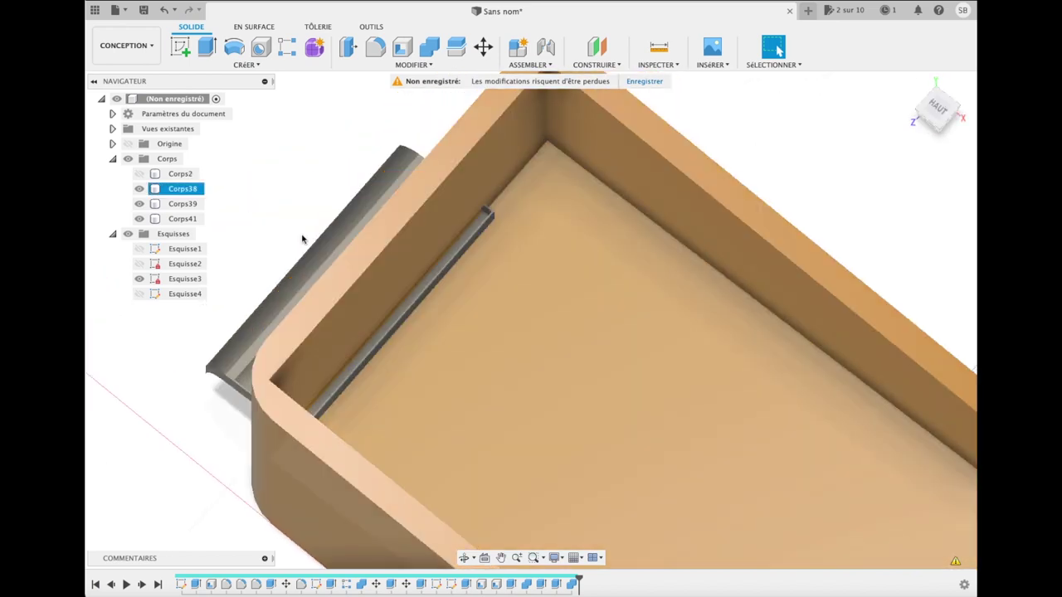
pyautogui.click(270, 223)
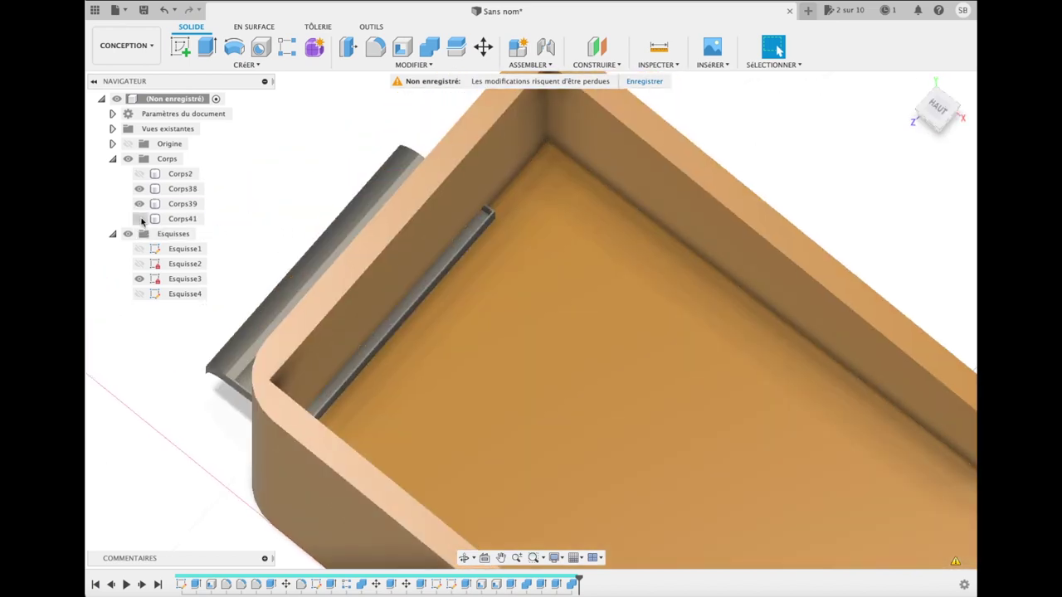
# Step: Hide the inner Corps41 rod, leaving the Corps39 handle visible
pyautogui.click(139, 218)
pyautogui.click(139, 203)
pyautogui.click(140, 204)
pyautogui.click(138, 219)
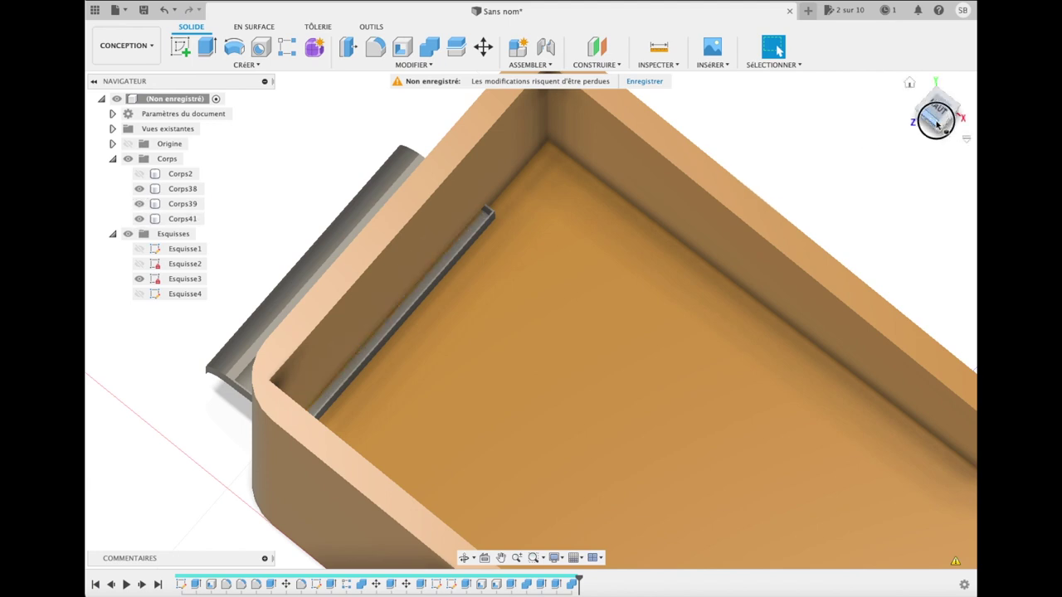
pyautogui.moveTo(938, 112); pyautogui.dragTo(921, 133)
pyautogui.keyDown('shift'); pyautogui.moveTo(531, 319); pyautogui.dragTo(626, 204, button='middle'); pyautogui.keyUp('shift')
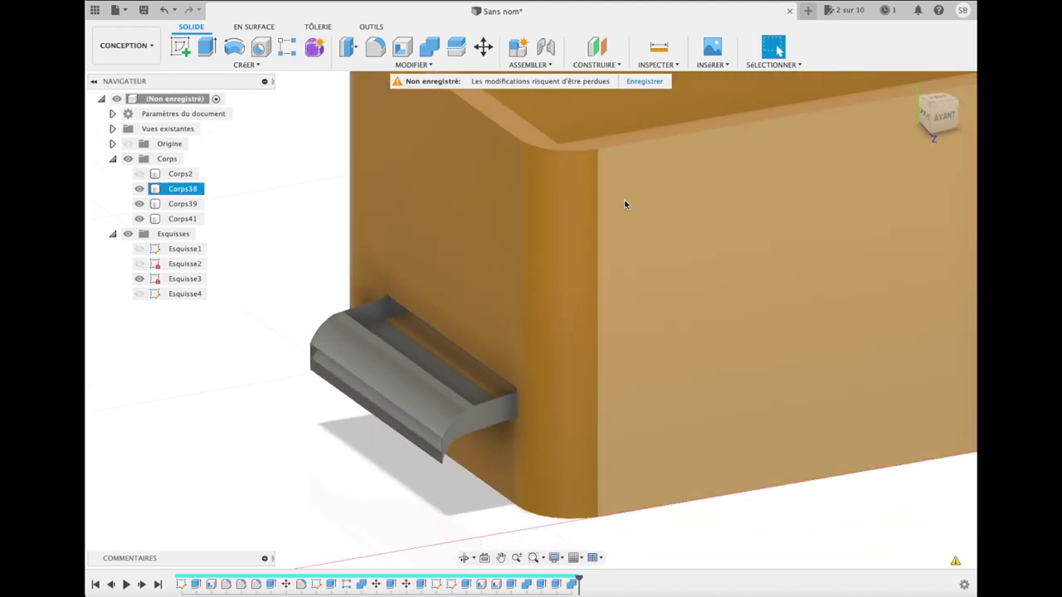
pyautogui.click(140, 218)
pyautogui.click(143, 219)
pyautogui.click(141, 219)
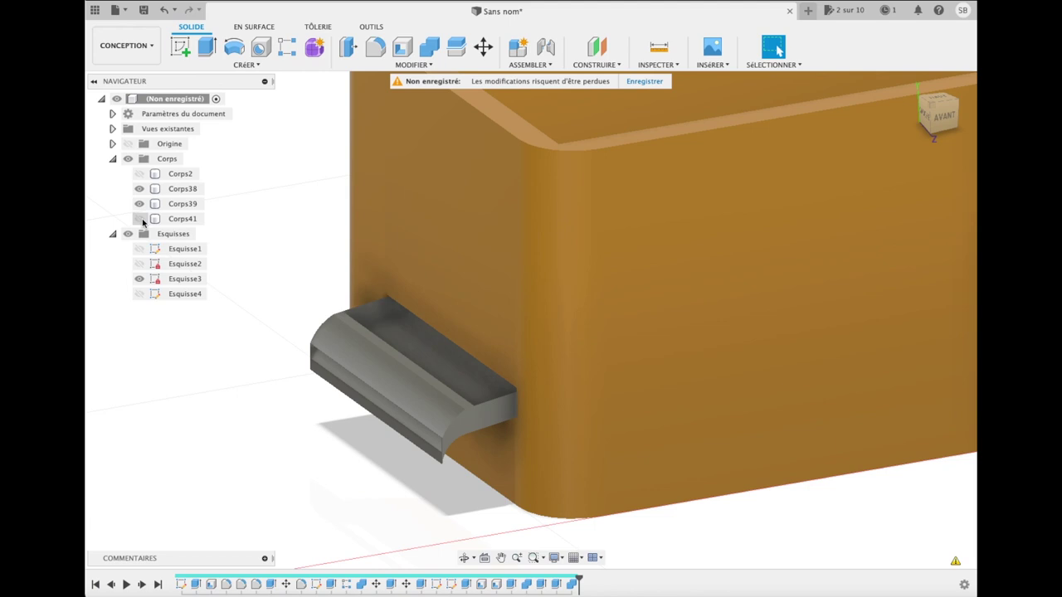
pyautogui.click(139, 203)
pyautogui.click(140, 204)
# Step: Hide the Corps38 box and orbit to a tilted top-front view of the handle
pyautogui.click(140, 190)
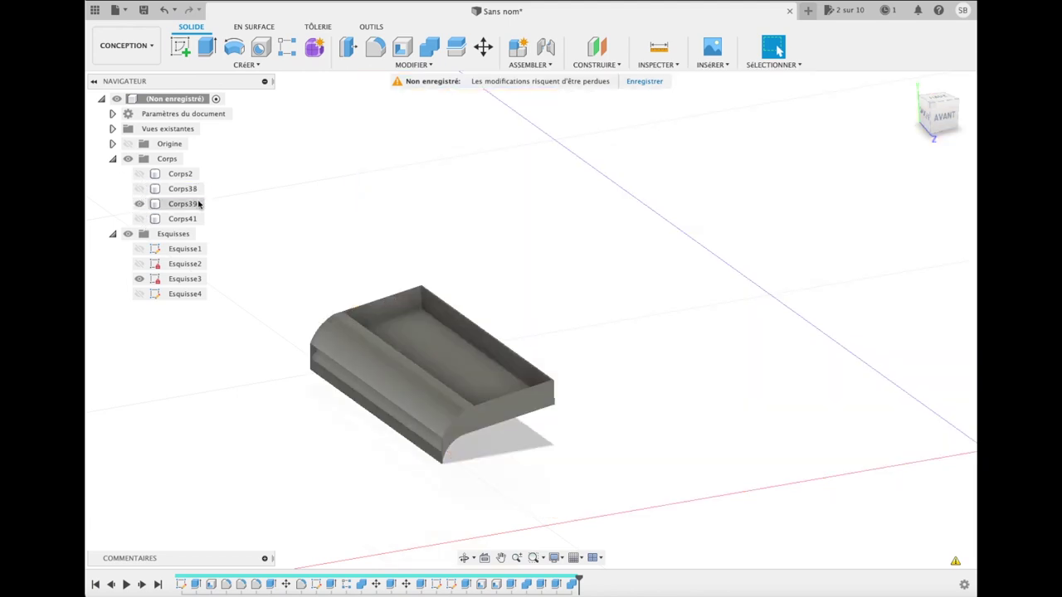
pyautogui.click(943, 129)
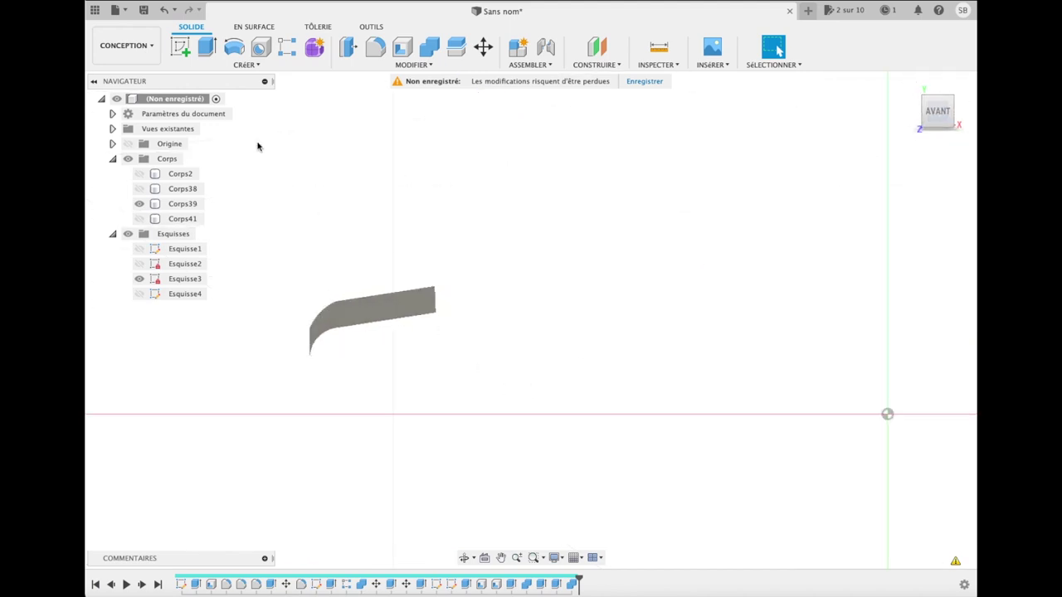
pyautogui.click(180, 48)
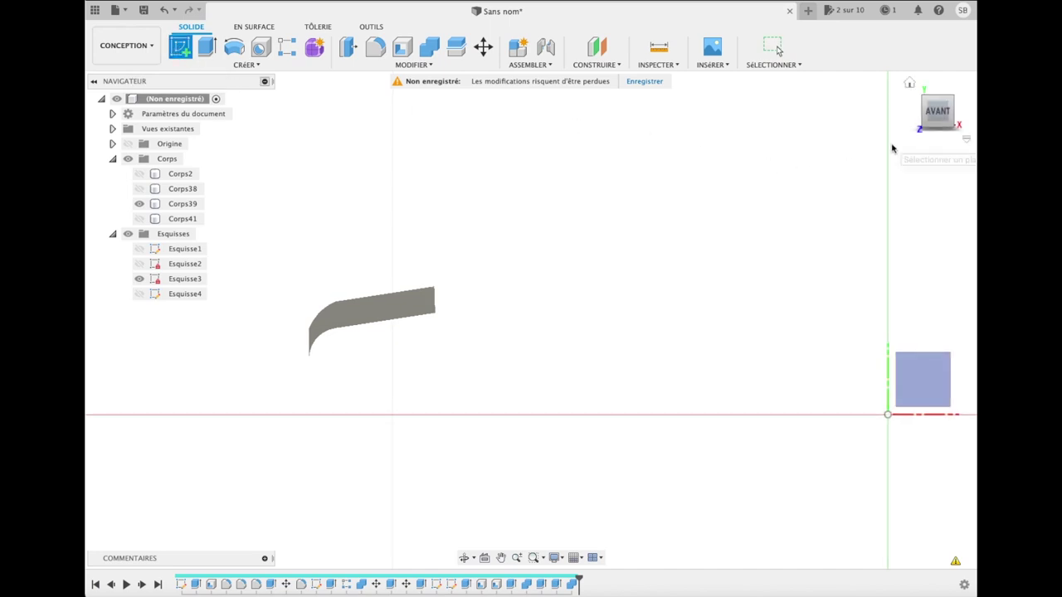
pyautogui.press('Escape')
pyautogui.moveTo(935, 127); pyautogui.dragTo(913, 141)
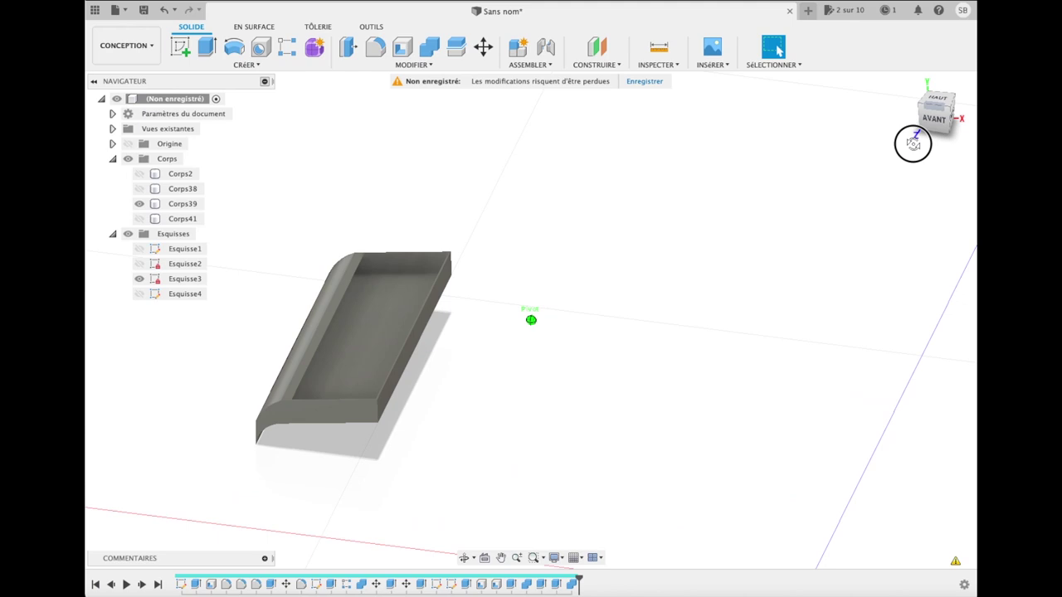
# Step: Cut the handle's side face back by 0.381 mm
pyautogui.click(423, 325)
pyautogui.press('e')
pyautogui.moveTo(435, 326); pyautogui.dragTo(408, 324)
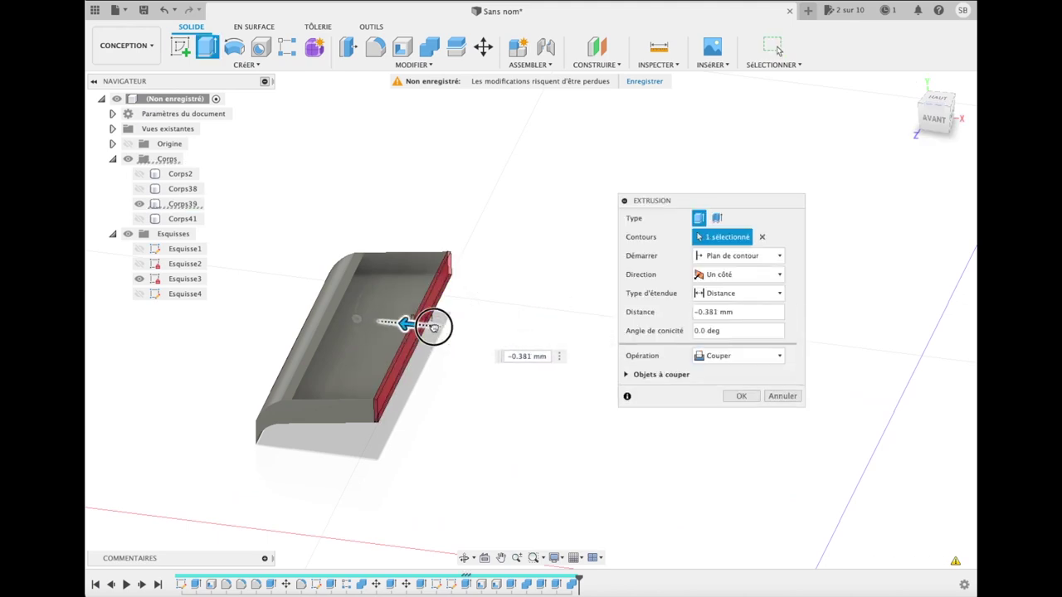
pyautogui.click(741, 395)
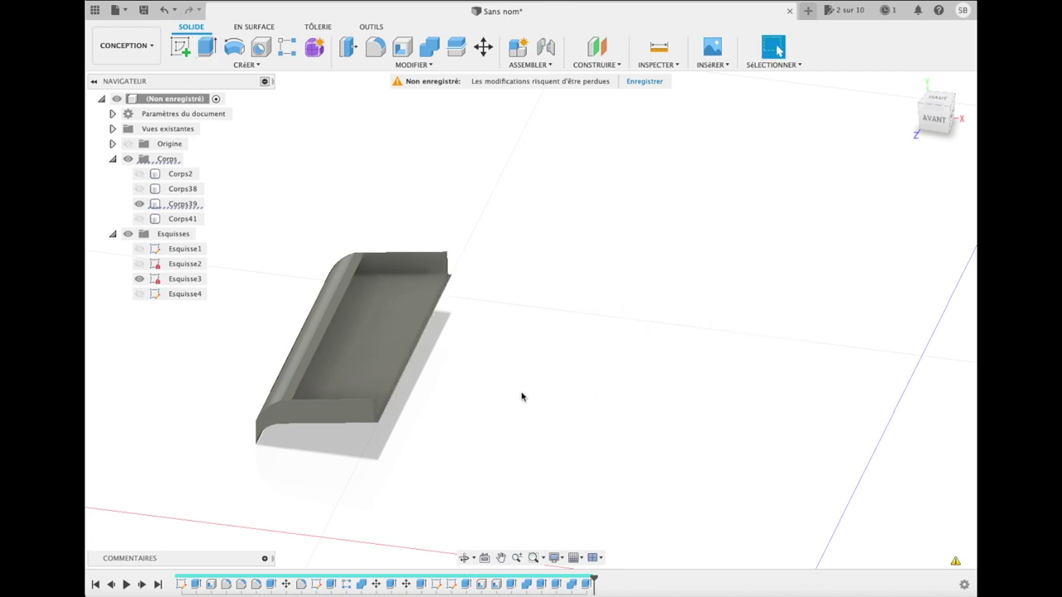
# Step: Show and select the Corps38 box body alongside the handle
pyautogui.click(143, 220)
pyautogui.click(141, 219)
pyautogui.click(140, 189)
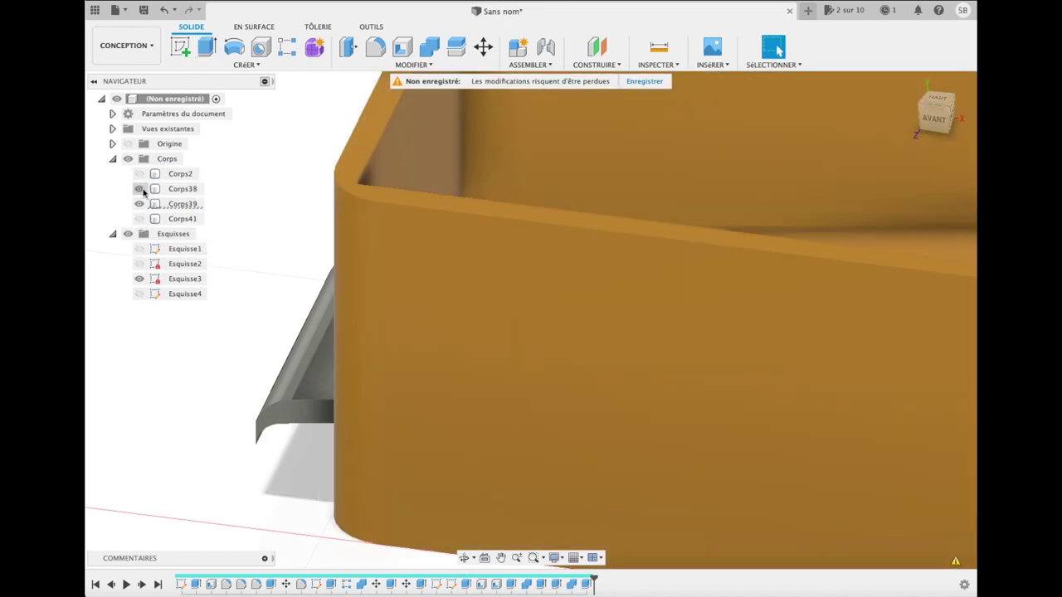
pyautogui.click(166, 189)
pyautogui.moveTo(935, 114)
pyautogui.mouseDown()
pyautogui.moveTo(881, 153)
pyautogui.moveTo(641, 77)
pyautogui.mouseUp()
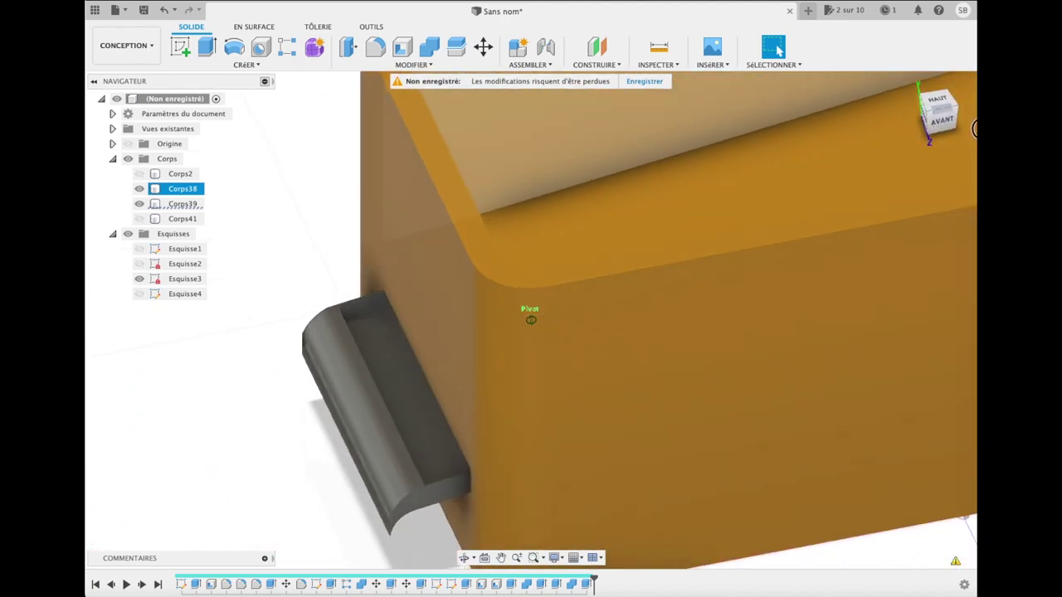
# Step: Combine the Corps39 handle into Corps38 with Joindre, then show the Corps2 floor
pyautogui.click(429, 46)
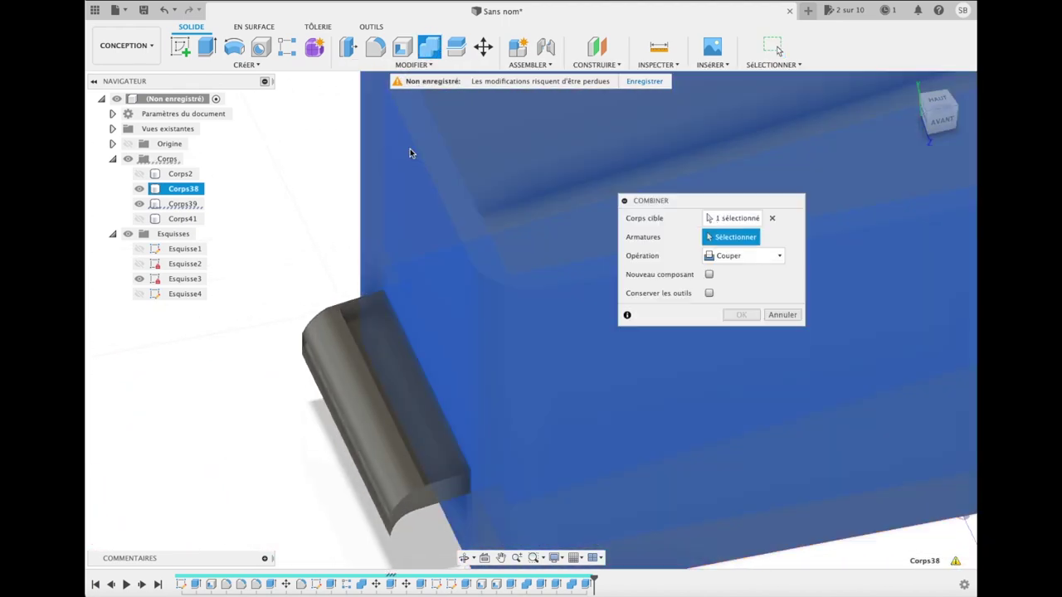
pyautogui.click(328, 337)
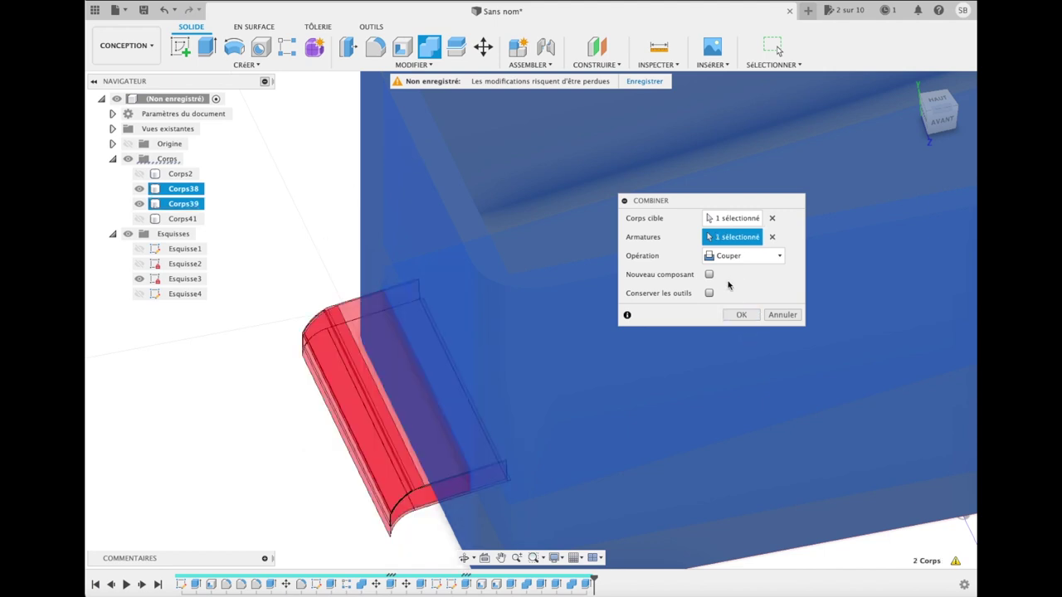
pyautogui.click(734, 256)
pyautogui.click(732, 268)
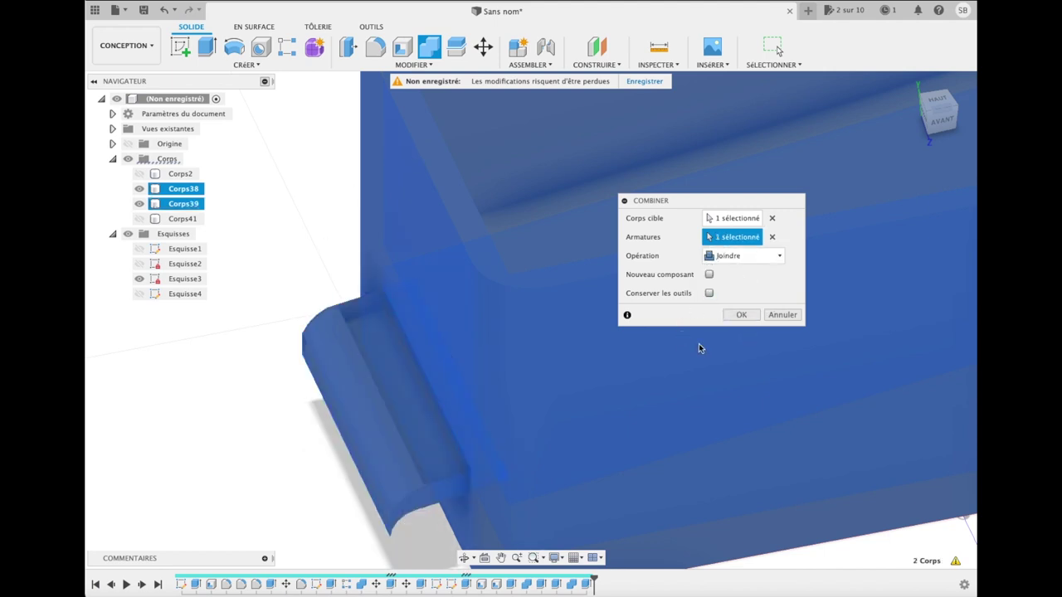
pyautogui.click(741, 317)
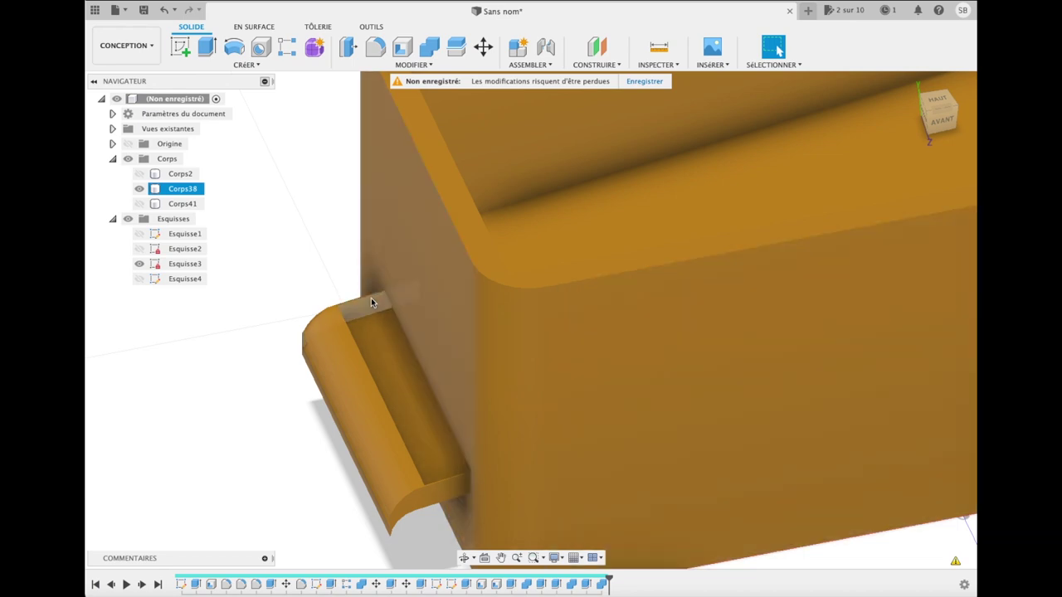
pyautogui.click(139, 174)
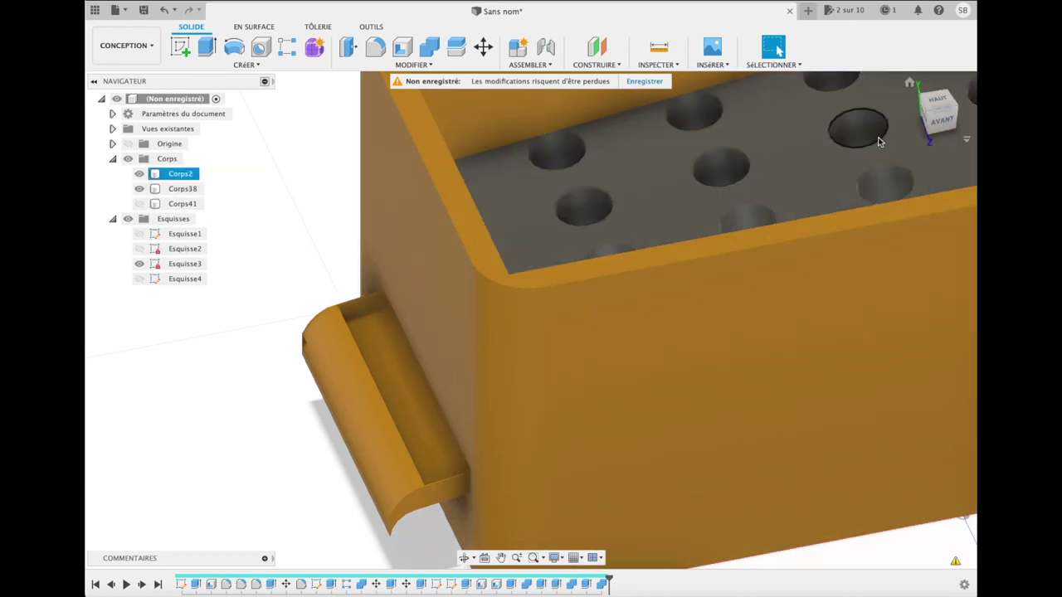
# Step: From top view, join Corps2 into Corps38, then switch to front view
pyautogui.keyDown('shift'); pyautogui.moveTo(936, 104); pyautogui.dragTo(915, 147, button='middle'); pyautogui.keyUp('shift')
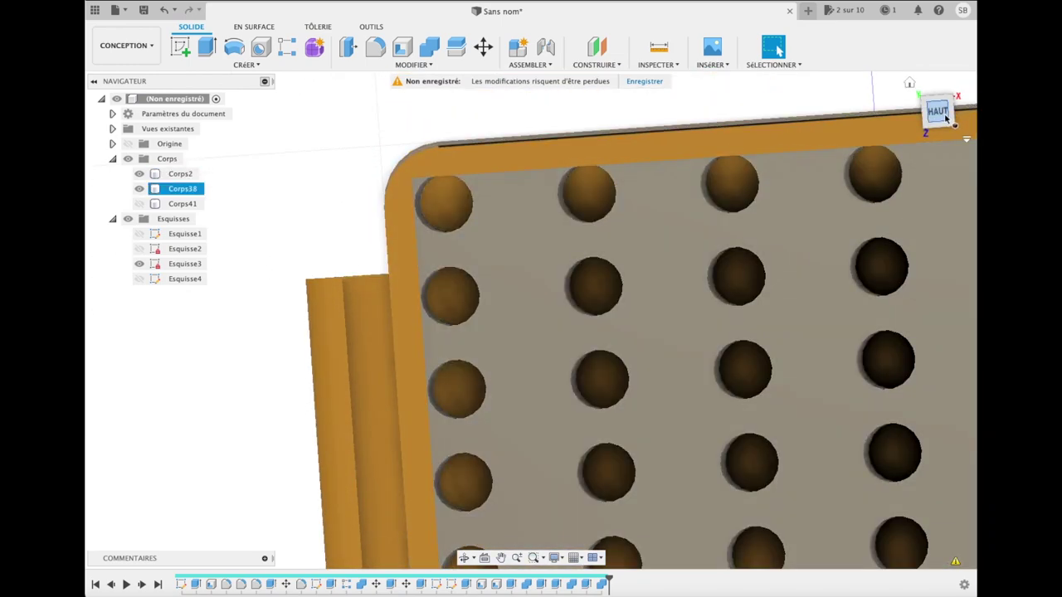
pyautogui.click(910, 83)
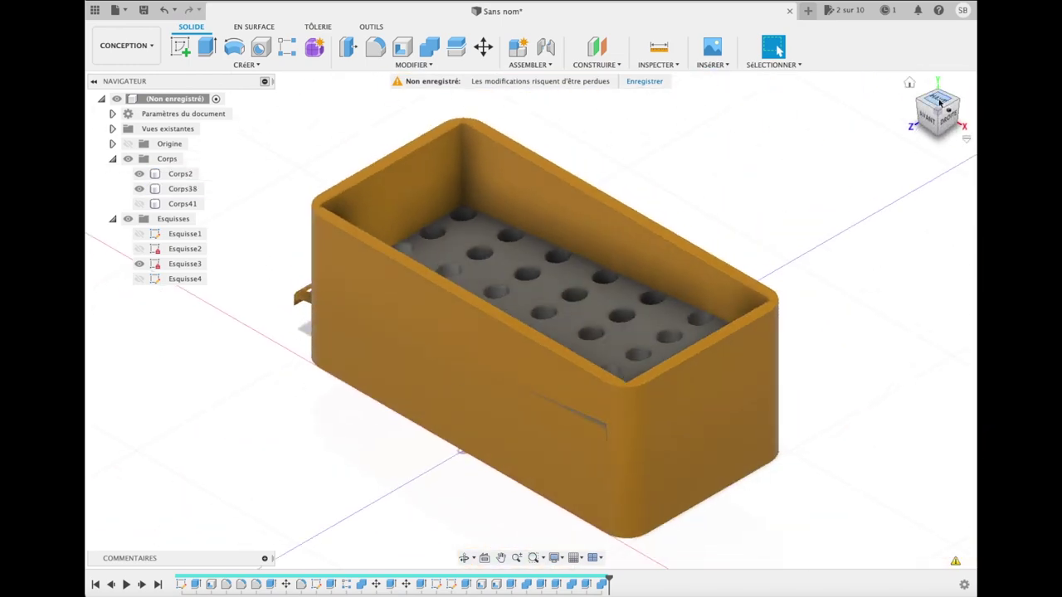
pyautogui.click(942, 99)
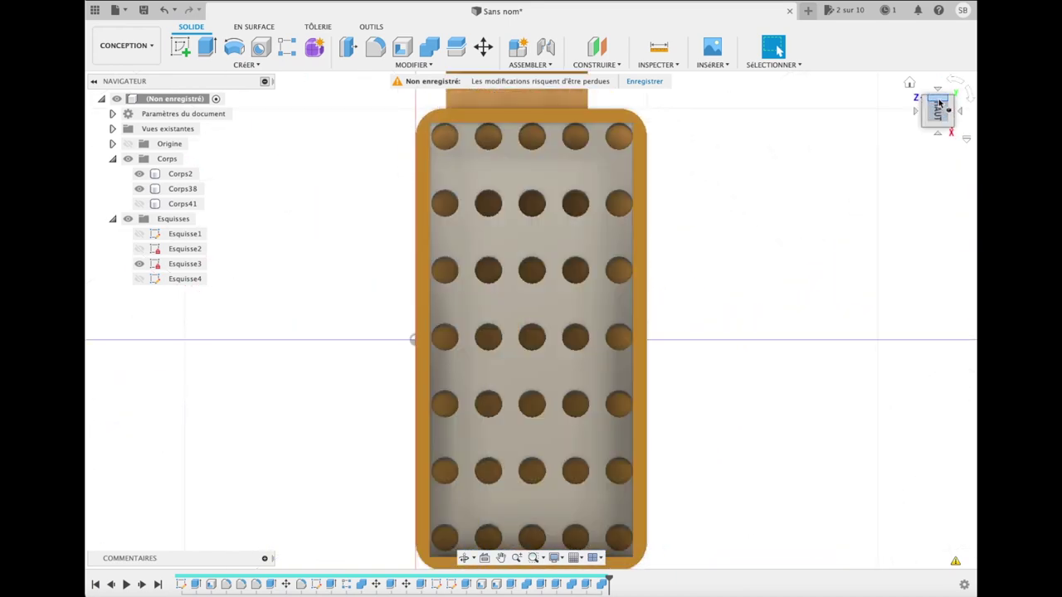
pyautogui.click(429, 47)
pyautogui.click(504, 150)
pyautogui.click(513, 157)
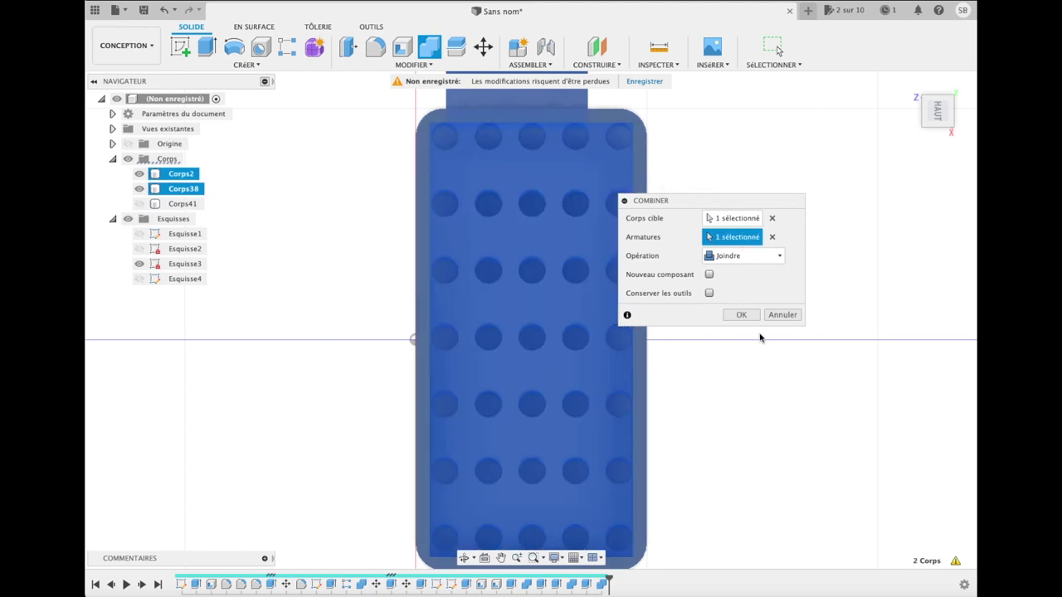
pyautogui.click(745, 315)
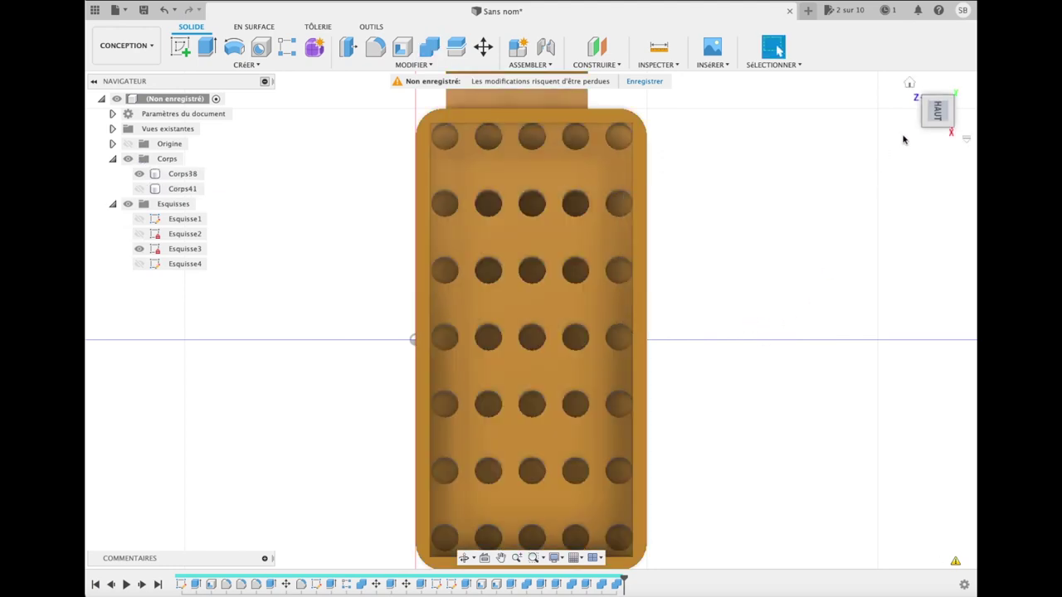
pyautogui.click(910, 83)
pyautogui.click(940, 117)
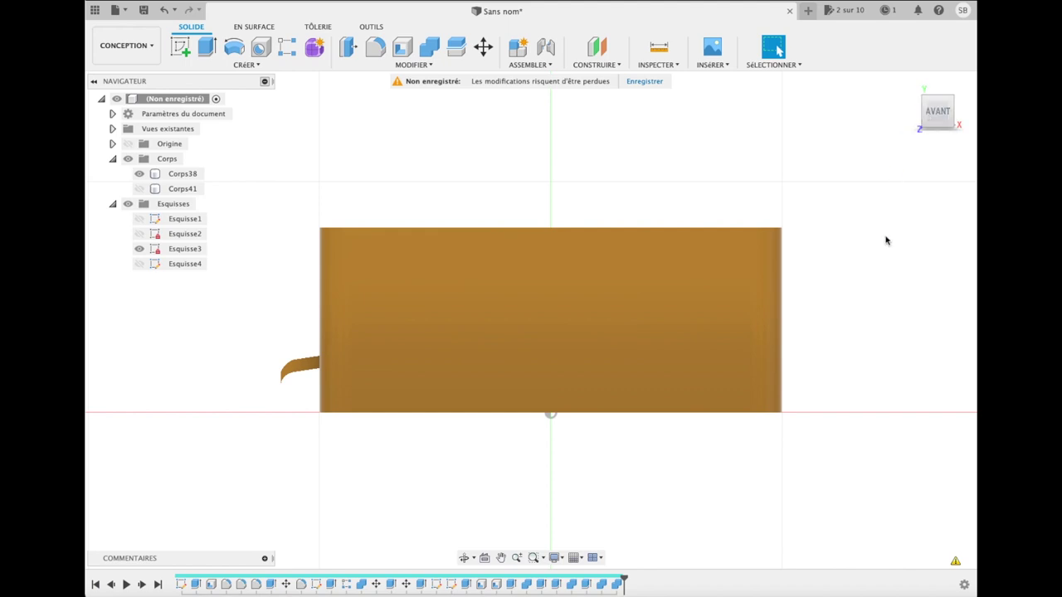
# Step: Start a sketch on the front plane and add a text frame reading 'Porte-Savon'
pyautogui.click(180, 46)
pyautogui.click(603, 378)
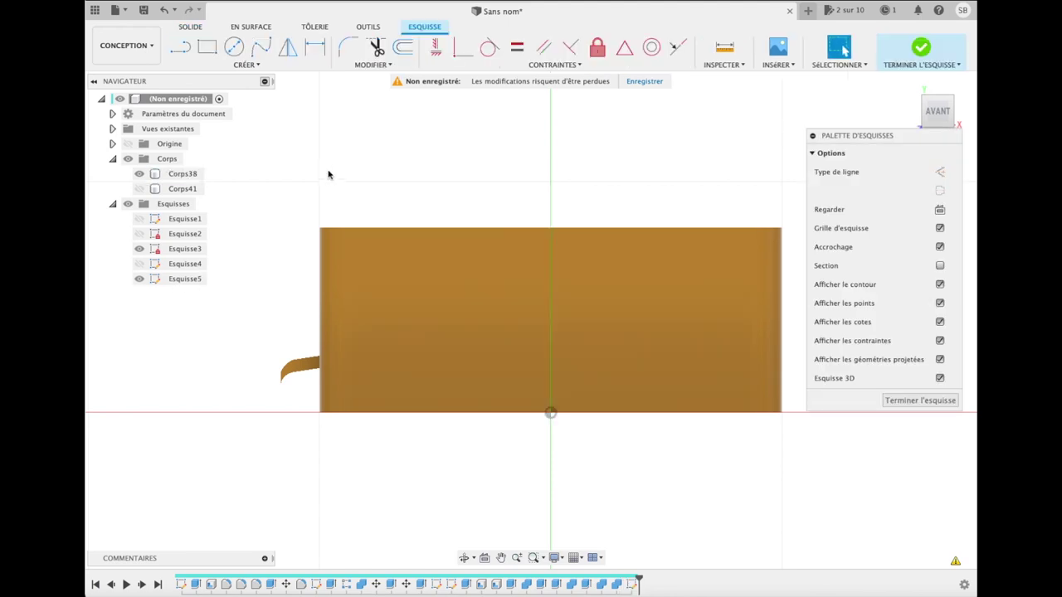
pyautogui.click(246, 65)
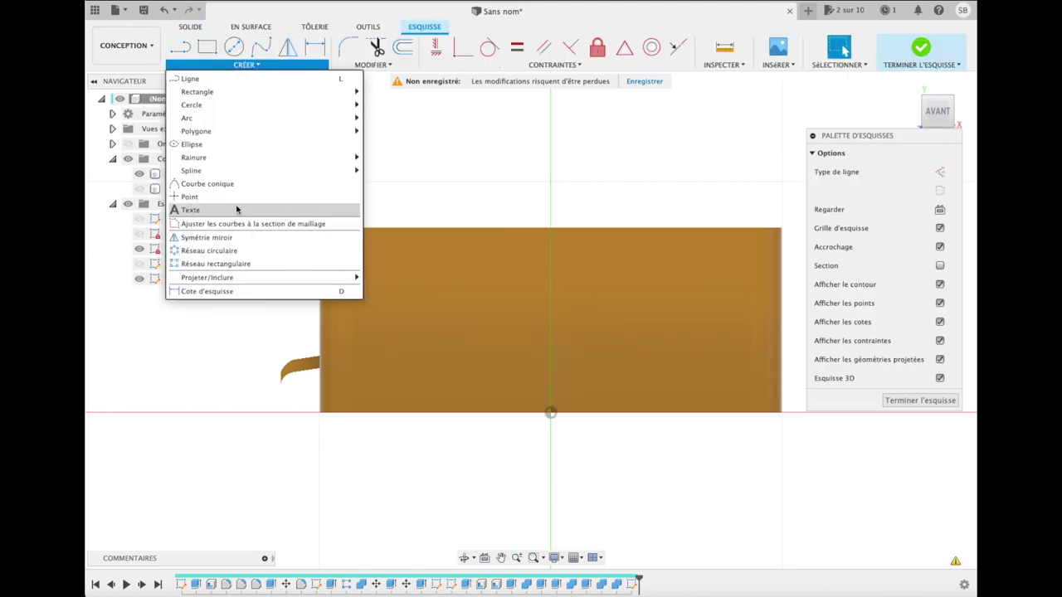
pyautogui.click(238, 212)
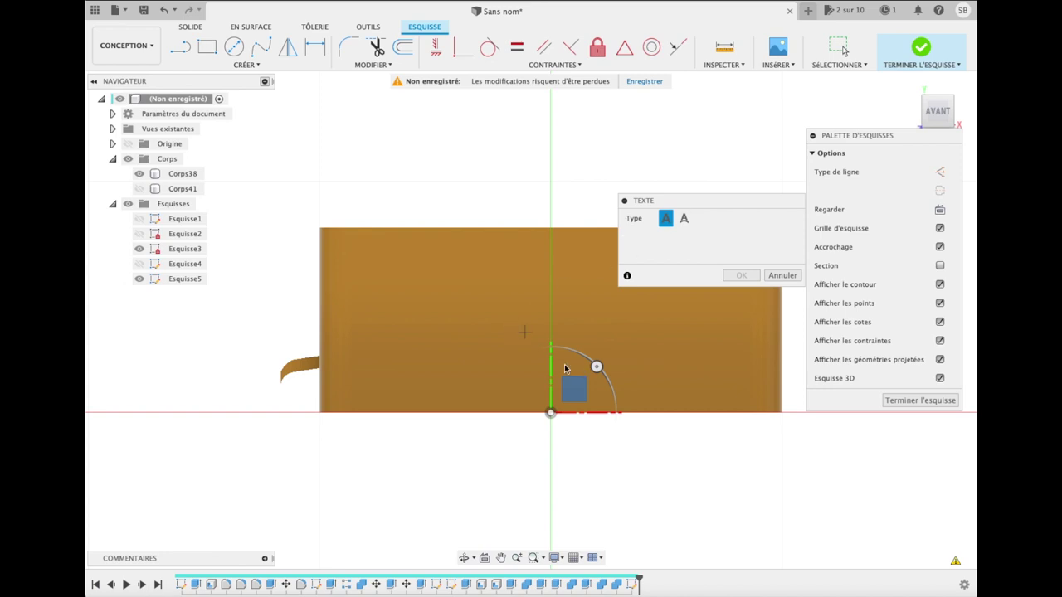
pyautogui.click(382, 276)
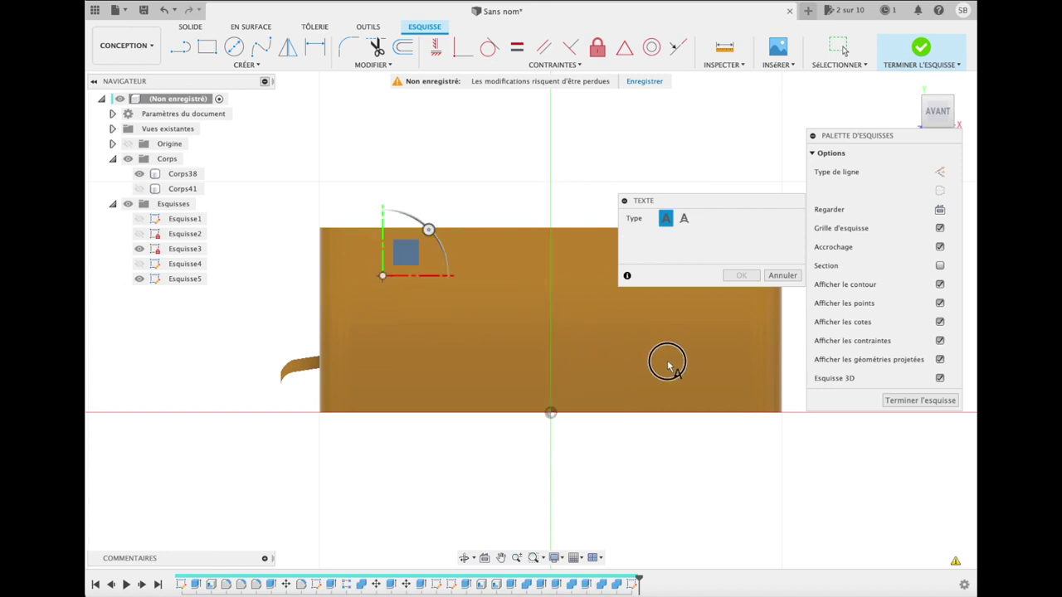
pyautogui.click(740, 374)
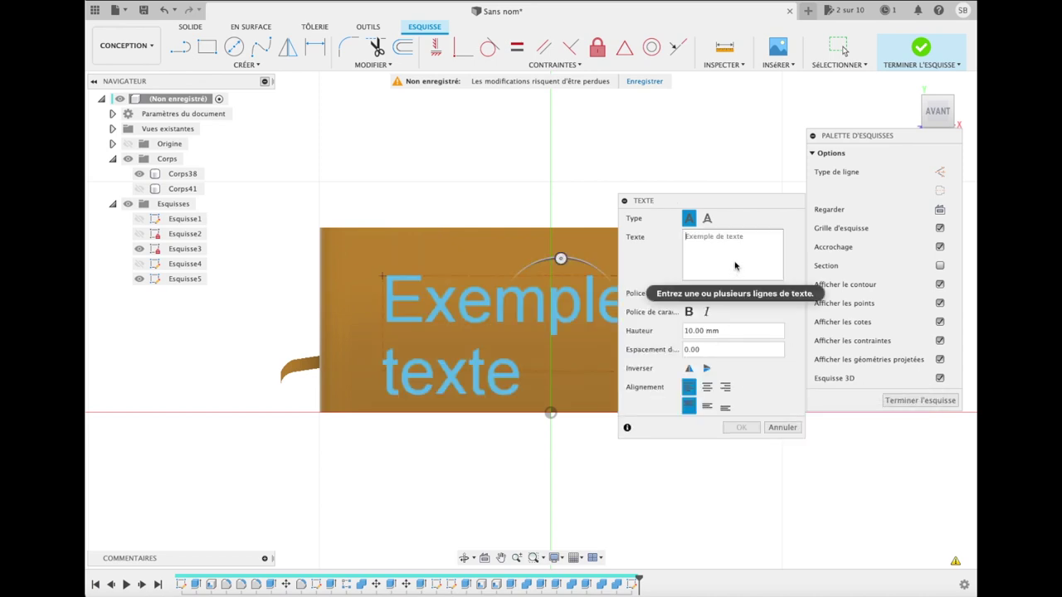
pyautogui.write('Porte-')
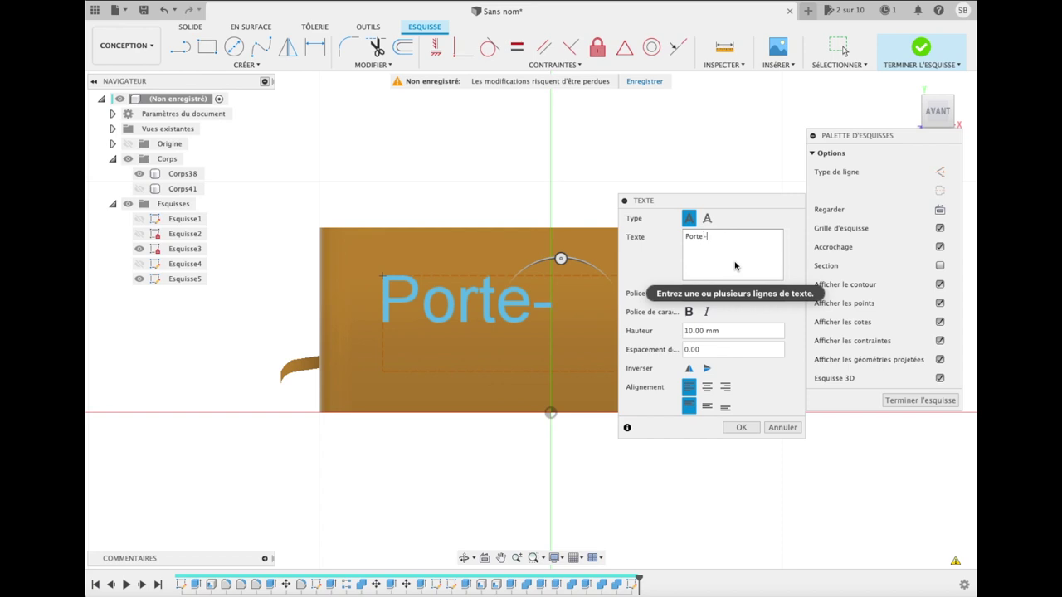
pyautogui.write('Savon')
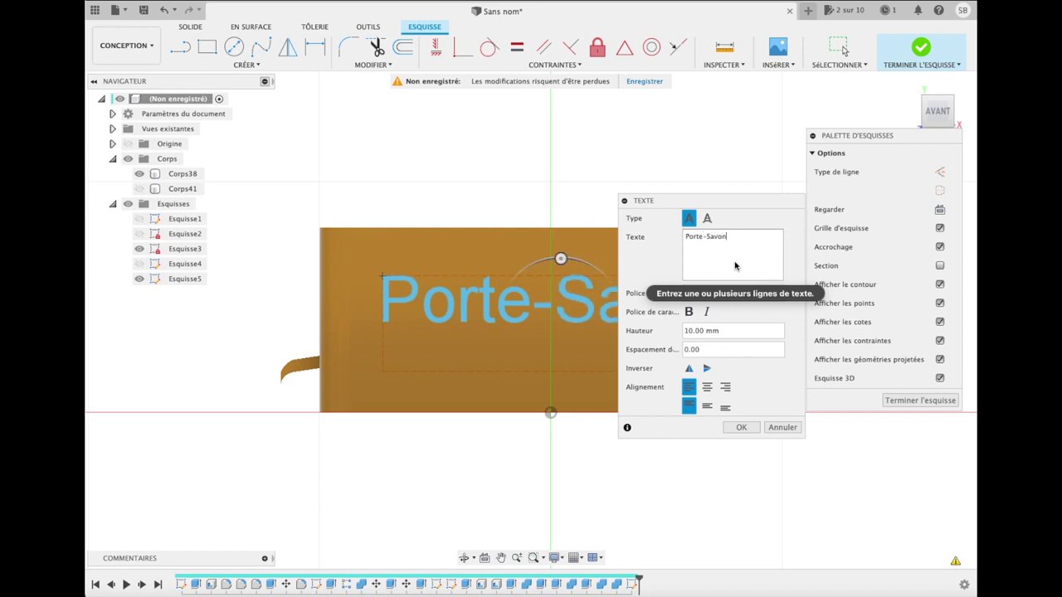
# Step: Make the text bold in Avenir Next and place it
pyautogui.click(689, 312)
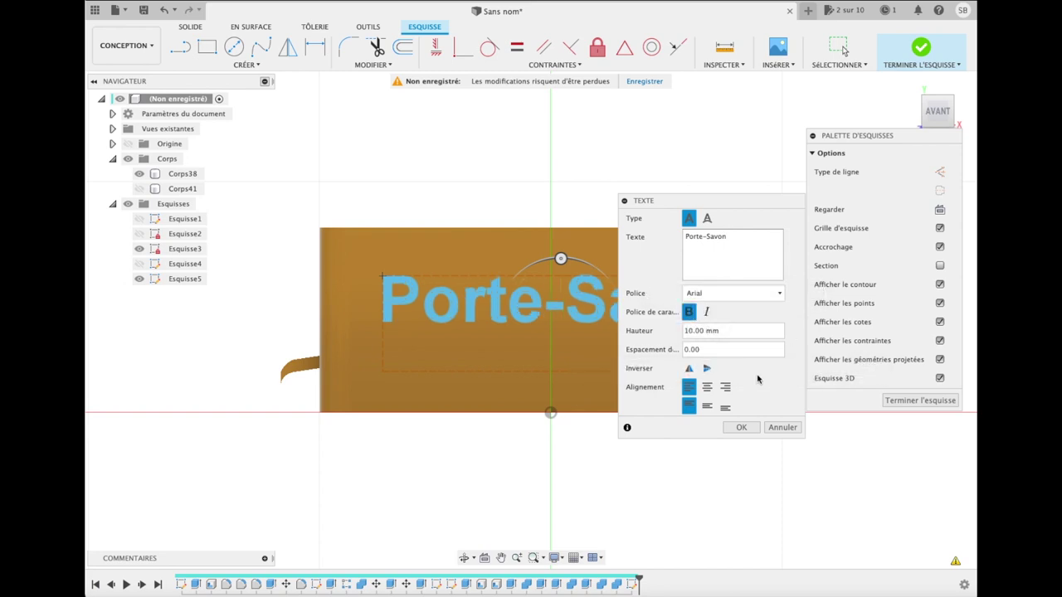
pyautogui.click(779, 294)
pyautogui.scroll(-2, 738, 386)
pyautogui.scroll(-2, 740, 390)
pyautogui.scroll(-2, 740, 390)
pyautogui.scroll(-2, 740, 390)
pyautogui.scroll(-2, 740, 390)
pyautogui.scroll(-2, 740, 390)
pyautogui.scroll(2, 739, 391)
pyautogui.scroll(2, 739, 392)
pyautogui.scroll(2, 739, 391)
pyautogui.scroll(2, 739, 392)
pyautogui.click(707, 373)
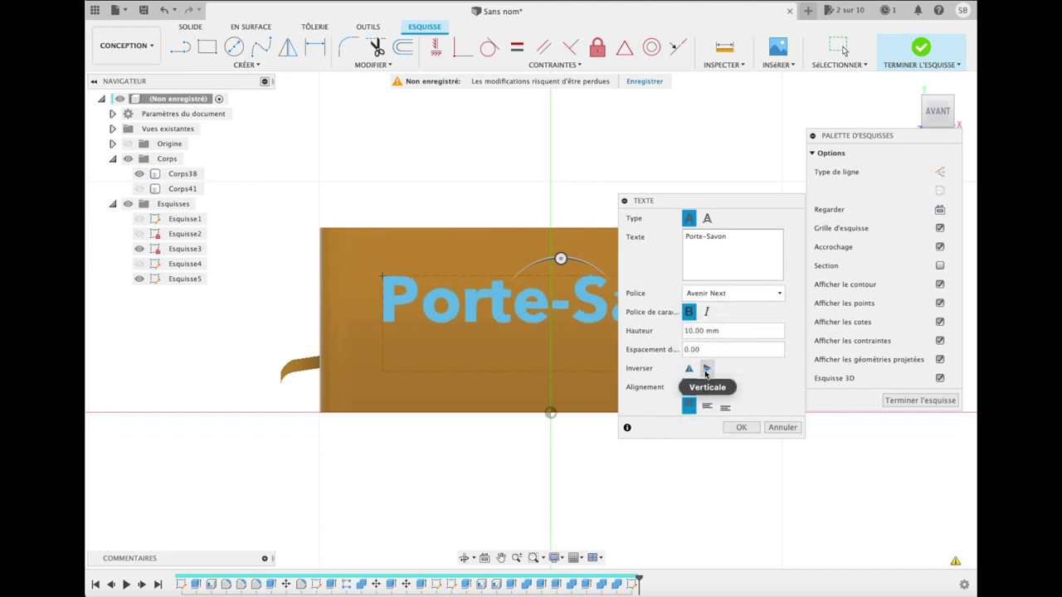
pyautogui.click(741, 427)
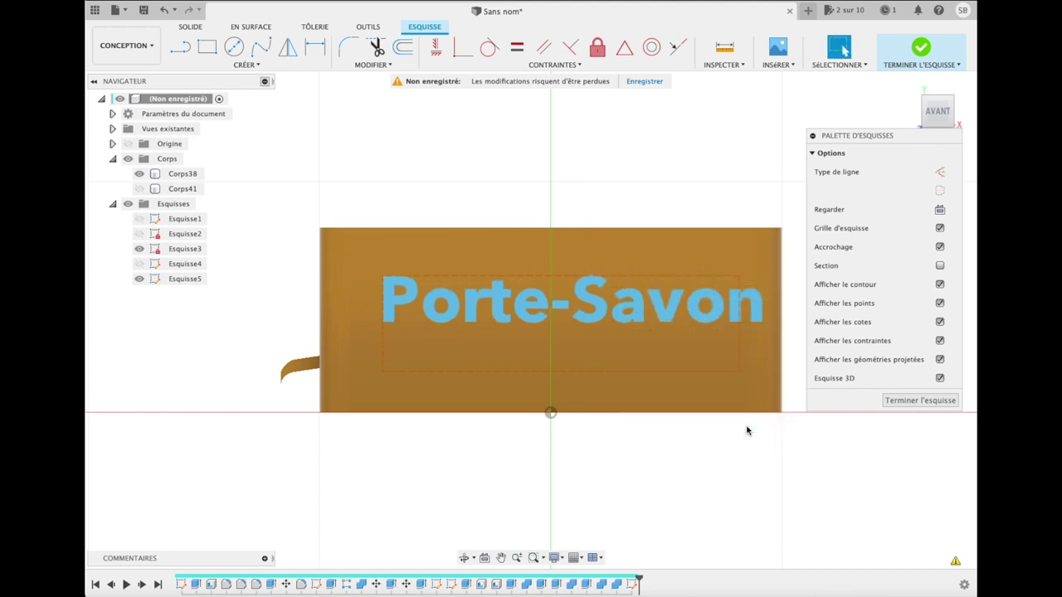
pyautogui.press('e')
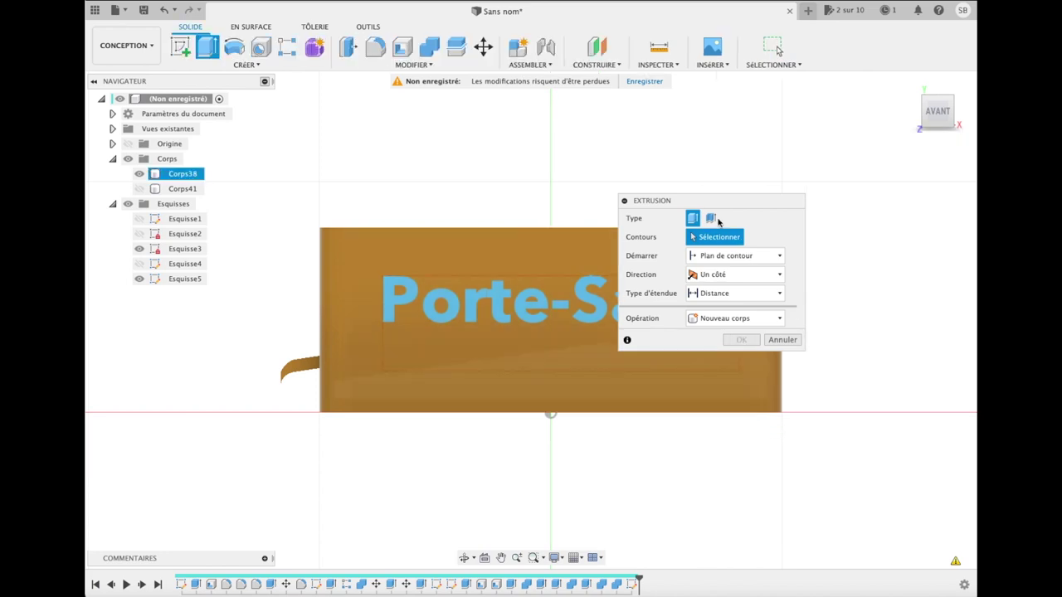
# Step: Cut-extrude the 'Porte-Savon' text profile -1 mm into the front wall
pyautogui.moveTo(702, 205); pyautogui.dragTo(847, 440)
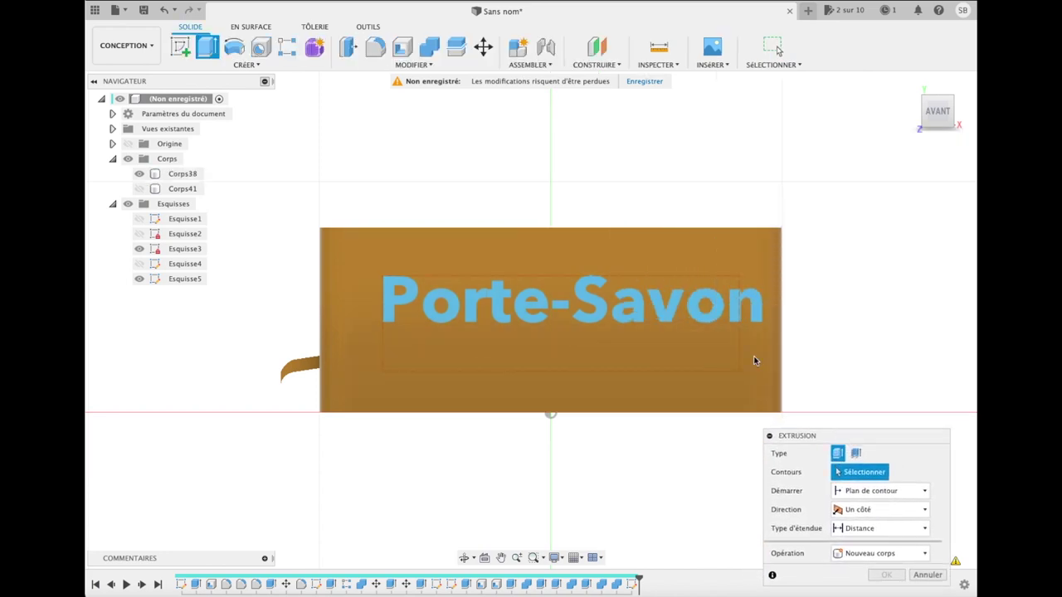
pyautogui.click(692, 296)
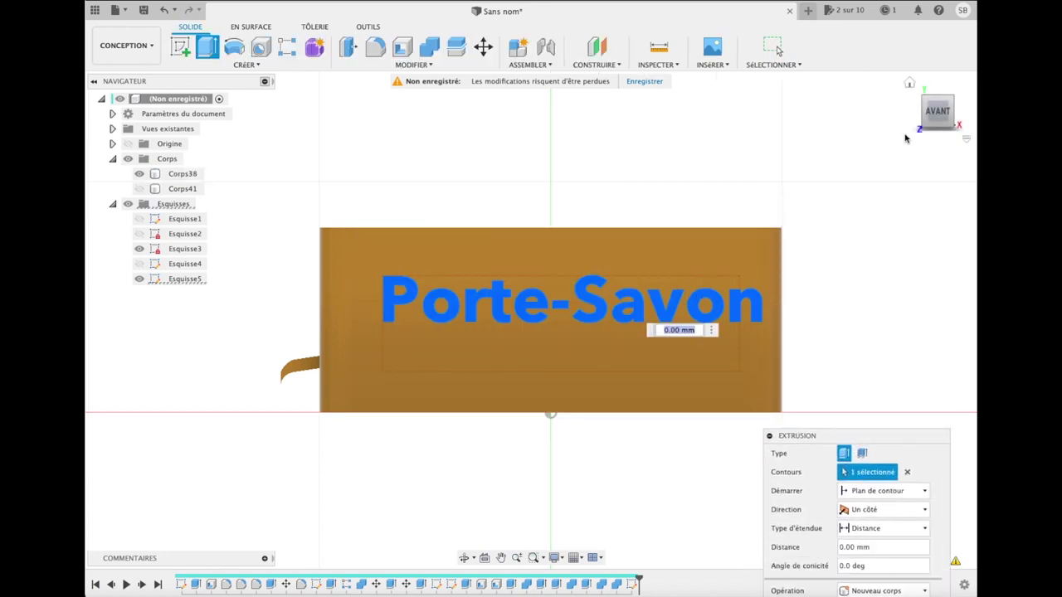
pyautogui.moveTo(931, 121); pyautogui.dragTo(805, 144)
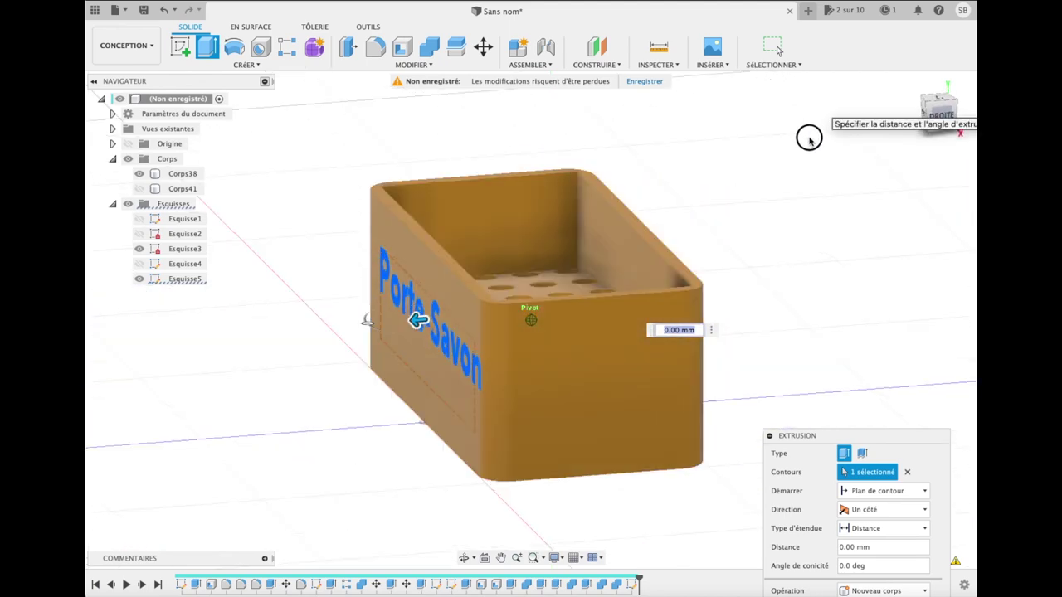
pyautogui.moveTo(805, 144)
pyautogui.mouseDown()
pyautogui.moveTo(916, 137)
pyautogui.moveTo(930, 126)
pyautogui.moveTo(917, 121)
pyautogui.mouseUp()
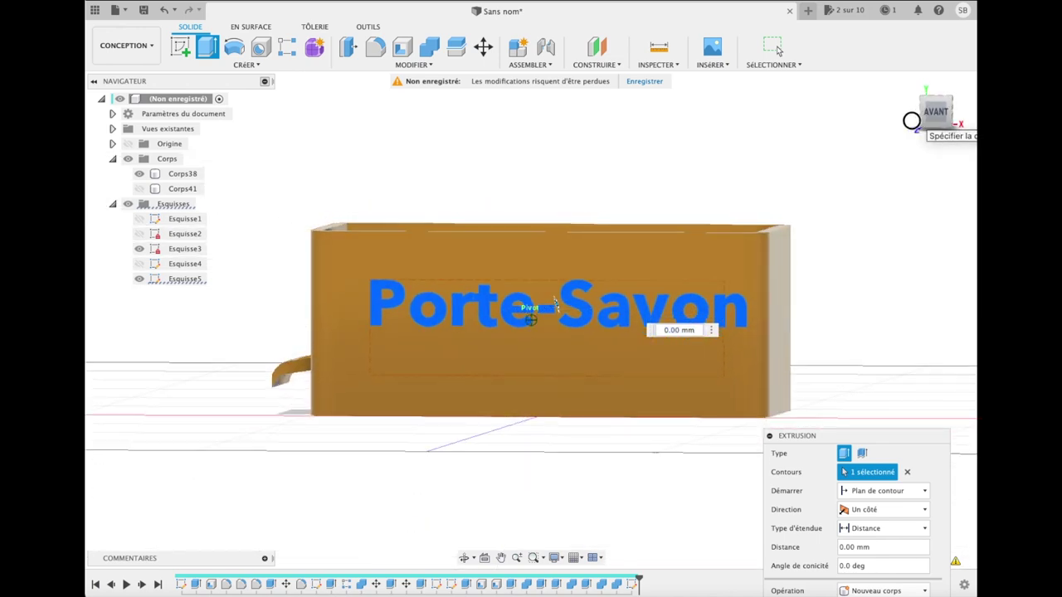
pyautogui.moveTo(879, 430); pyautogui.dragTo(869, 184)
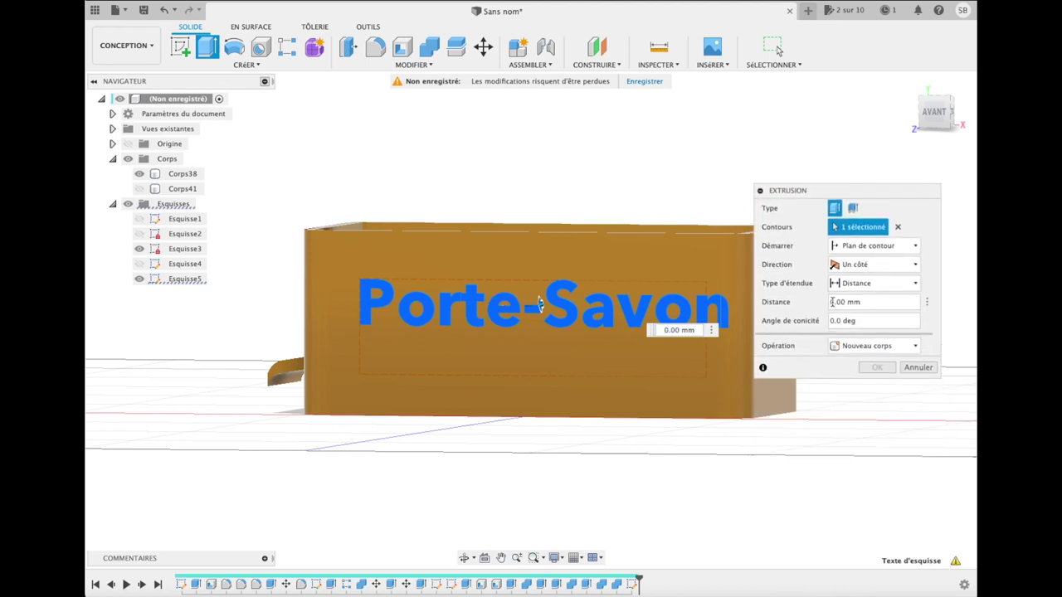
pyautogui.click(928, 303)
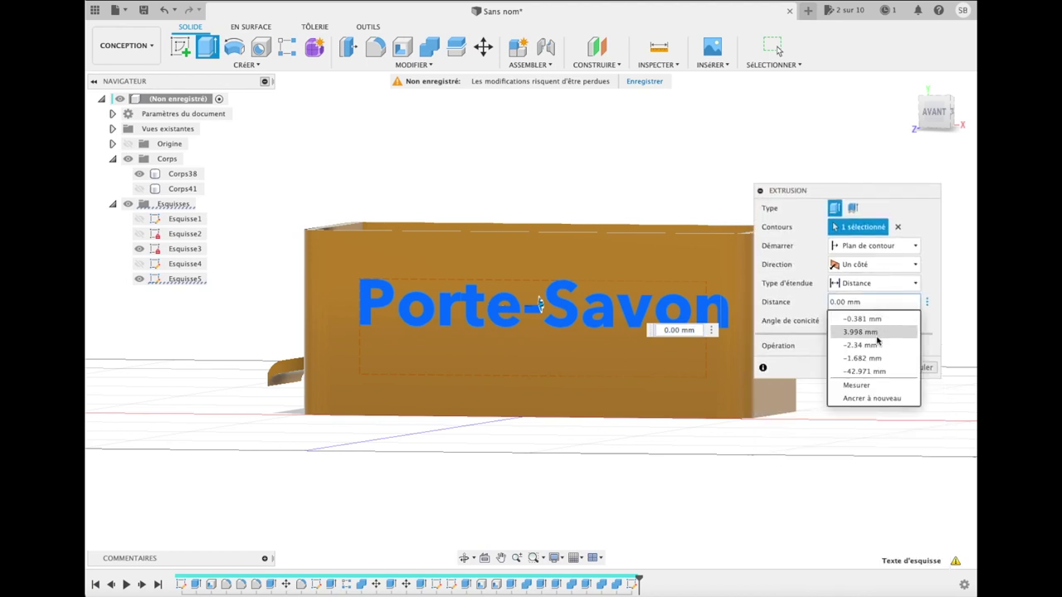
pyautogui.click(869, 302)
pyautogui.write('-1')
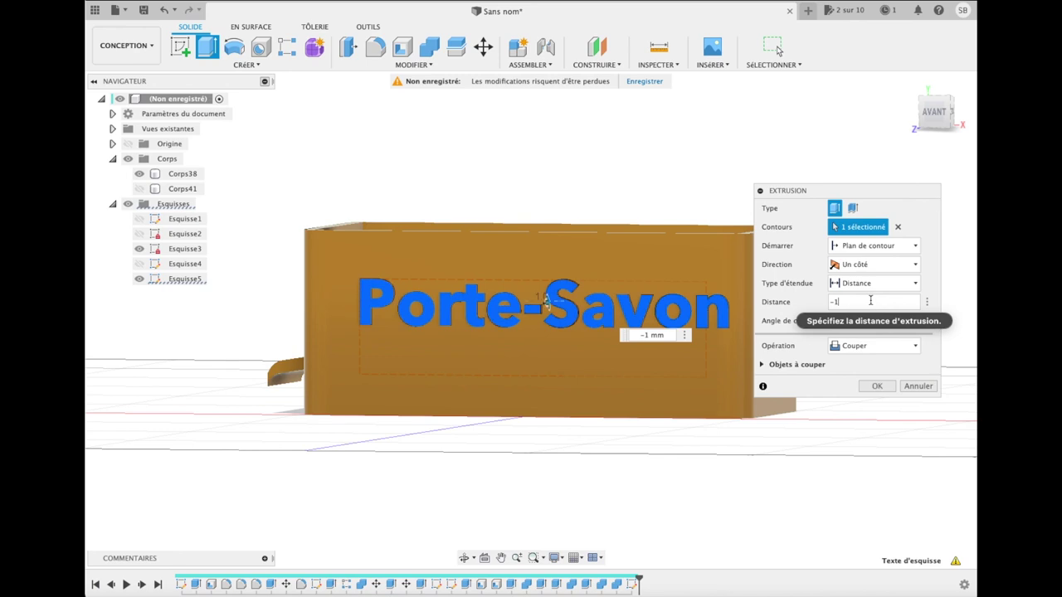
pyautogui.click(877, 386)
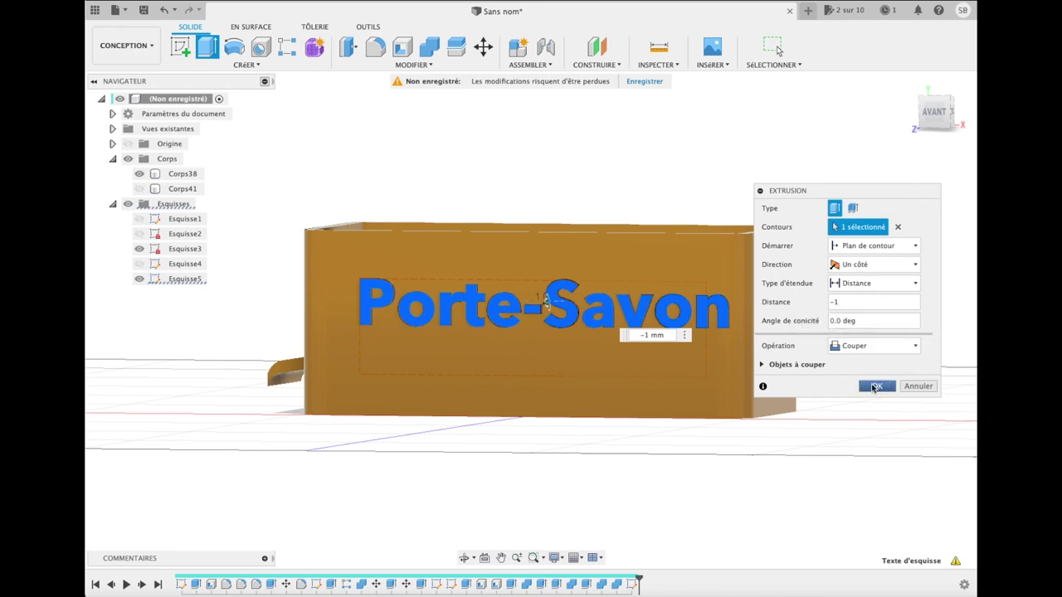
pyautogui.moveTo(934, 116); pyautogui.dragTo(971, 142)
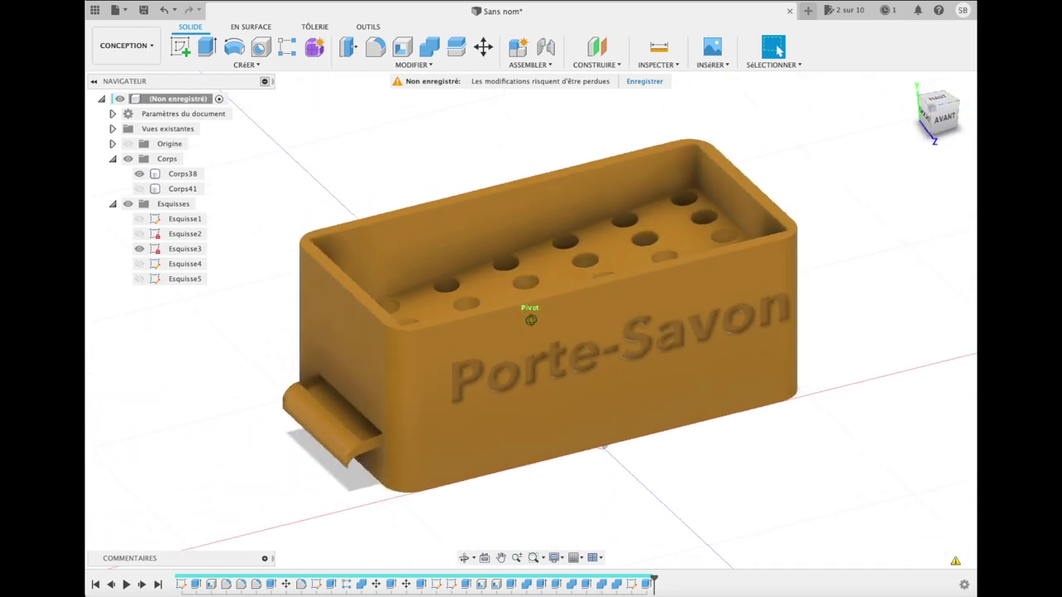
pyautogui.moveTo(971, 142); pyautogui.dragTo(955, 120)
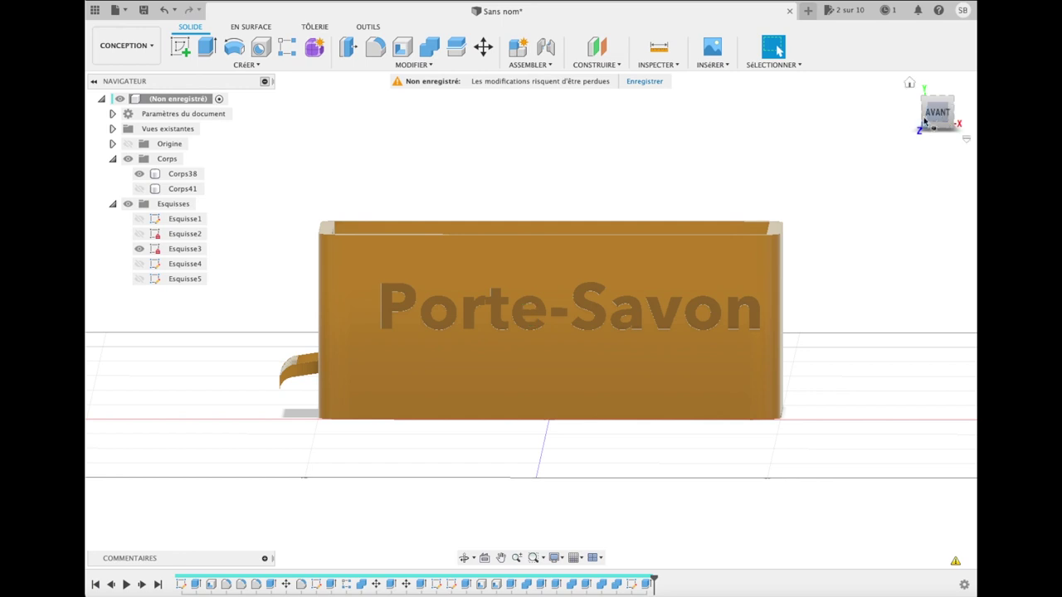
pyautogui.click(910, 83)
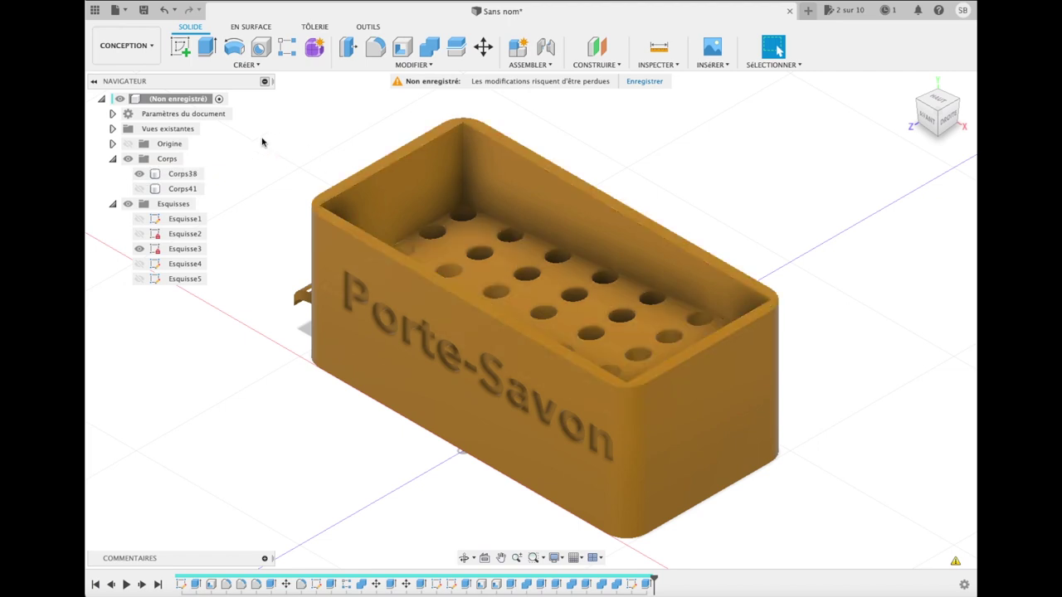
# Step: Switch from the CONCEPTION workspace to RENDU
pyautogui.click(124, 45)
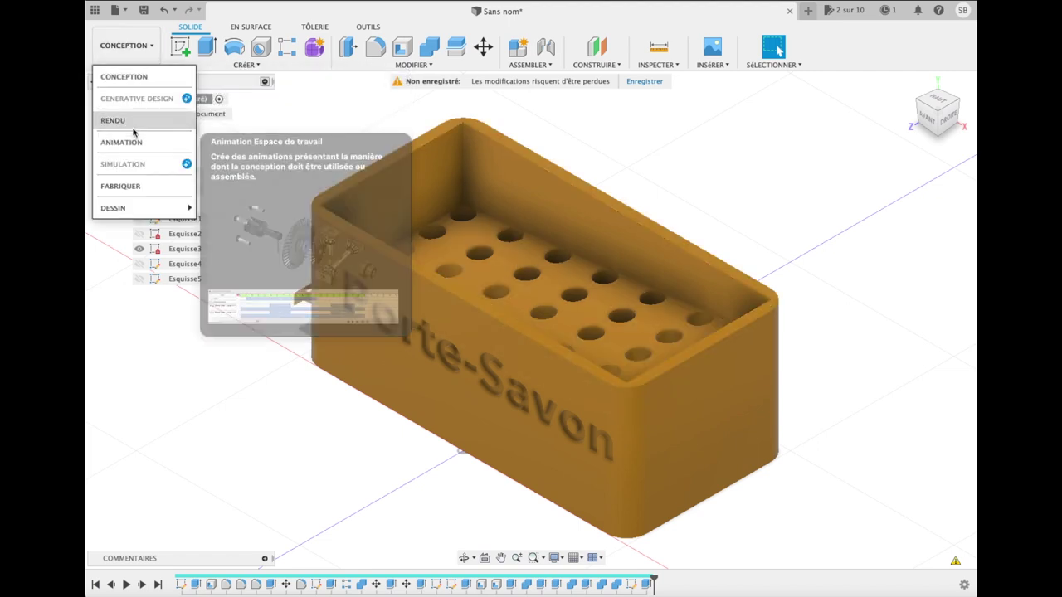
pyautogui.click(115, 120)
pyautogui.click(910, 84)
pyautogui.moveTo(930, 122)
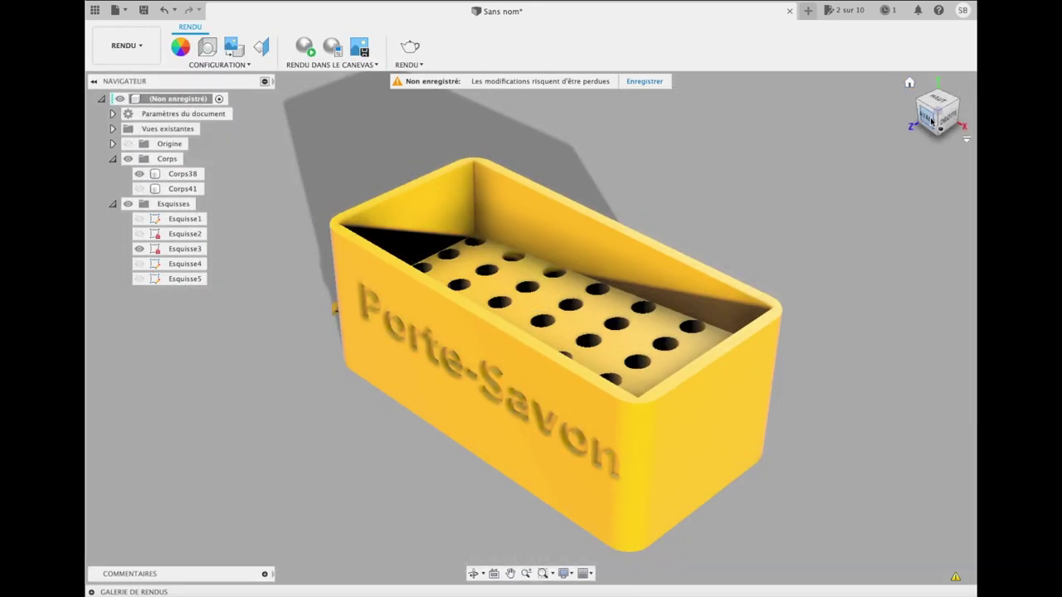
pyautogui.click(931, 121)
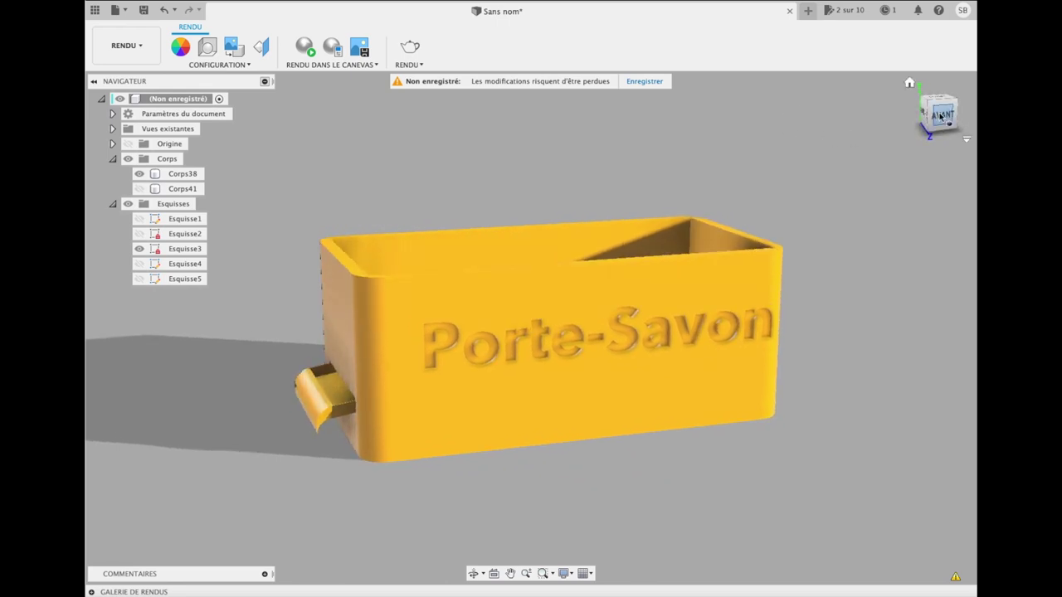
pyautogui.moveTo(940, 121)
pyautogui.mouseDown()
pyautogui.moveTo(976, 89)
pyautogui.moveTo(948, 129)
pyautogui.mouseUp()
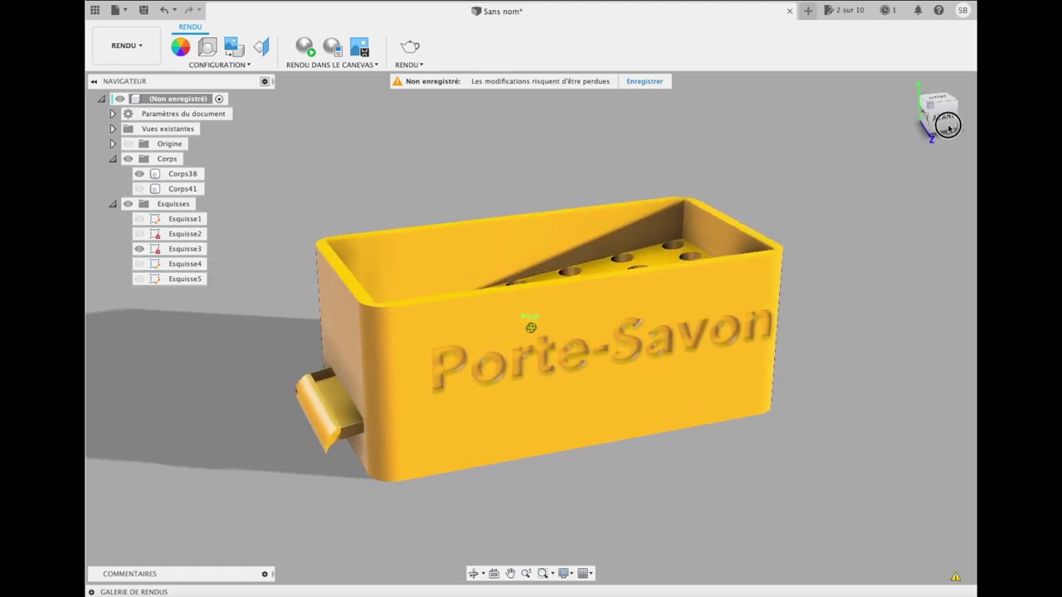
pyautogui.moveTo(948, 126); pyautogui.dragTo(948, 127)
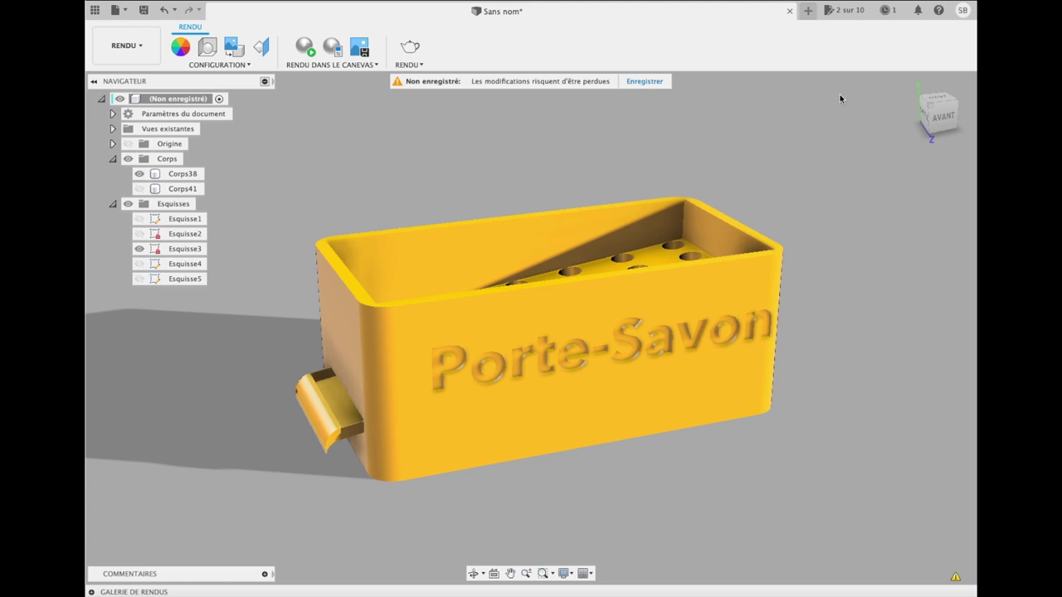
pyautogui.press('super+shift+4')
pyautogui.moveTo(240, 106); pyautogui.dragTo(812, 525)
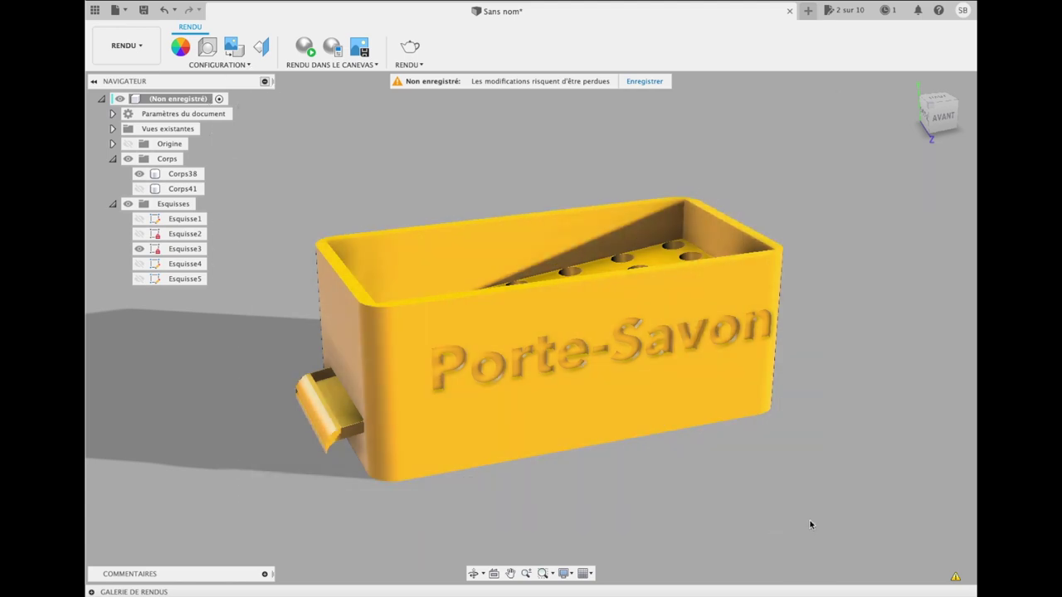